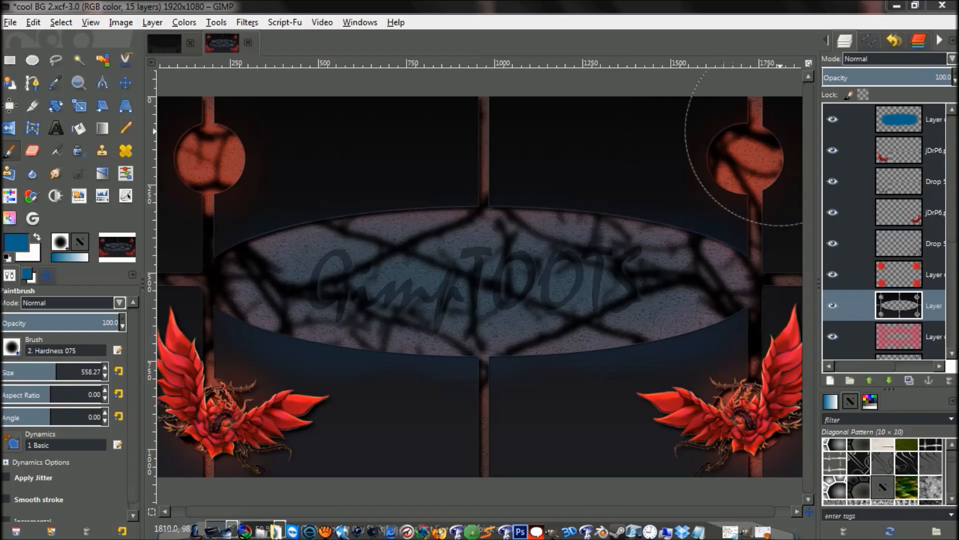
Step: Review the finished wallpaper's layer stack and view the design on the desktop before returning to GIMP
scroll(953, 200, down, 5)
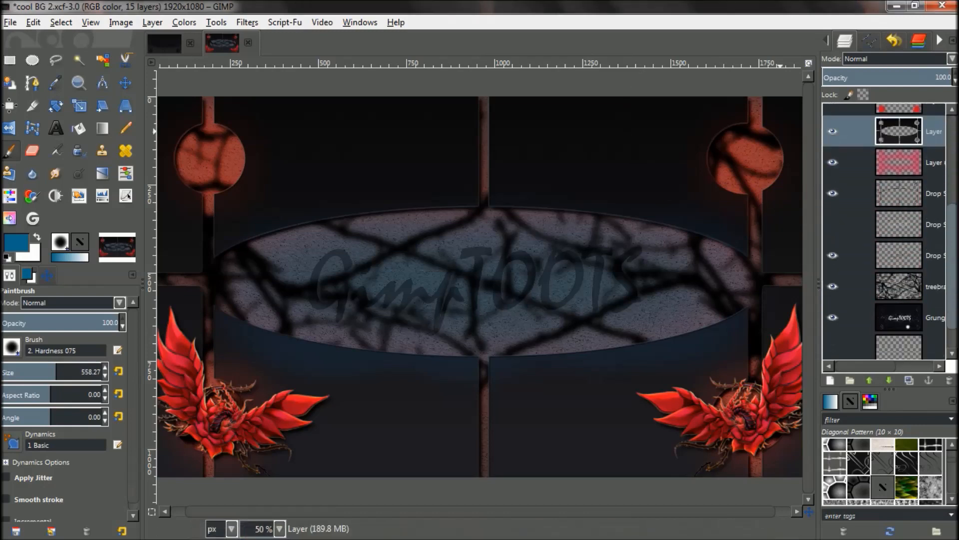
scroll(884, 230, down, 1)
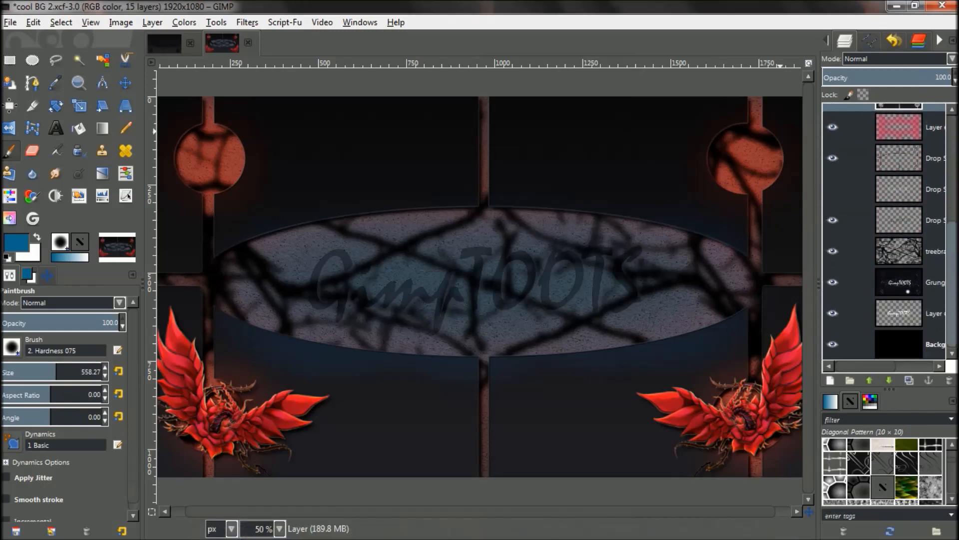
scroll(885, 230, up, 6)
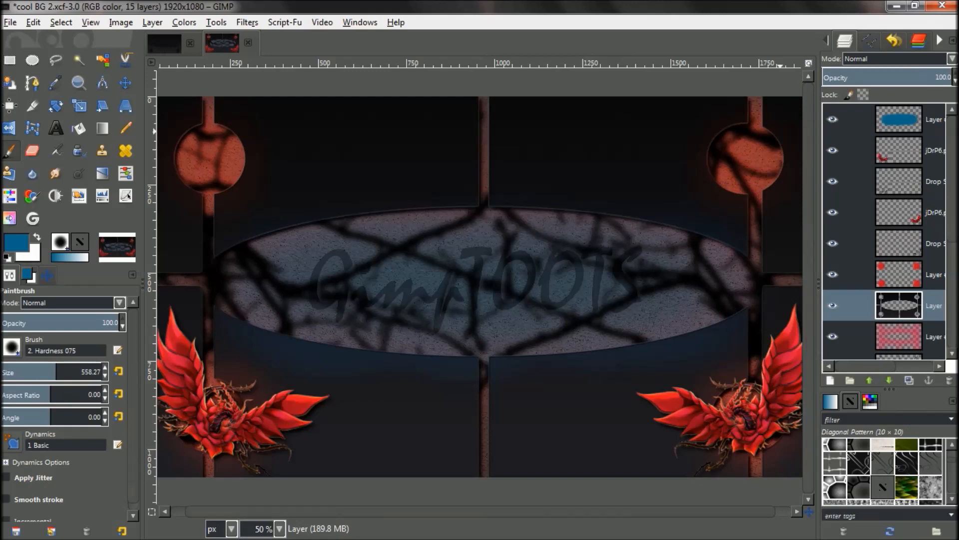
click(897, 6)
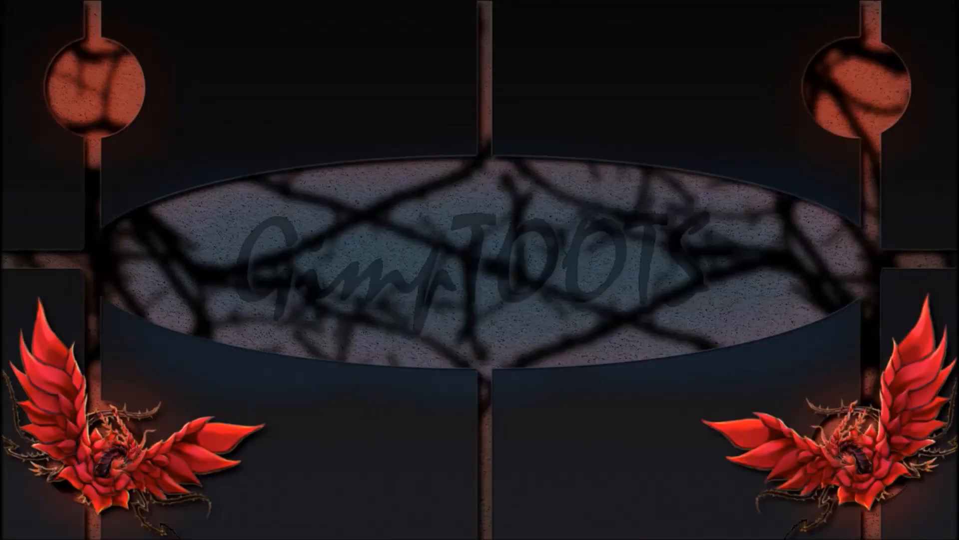
mouse_move(699, 537)
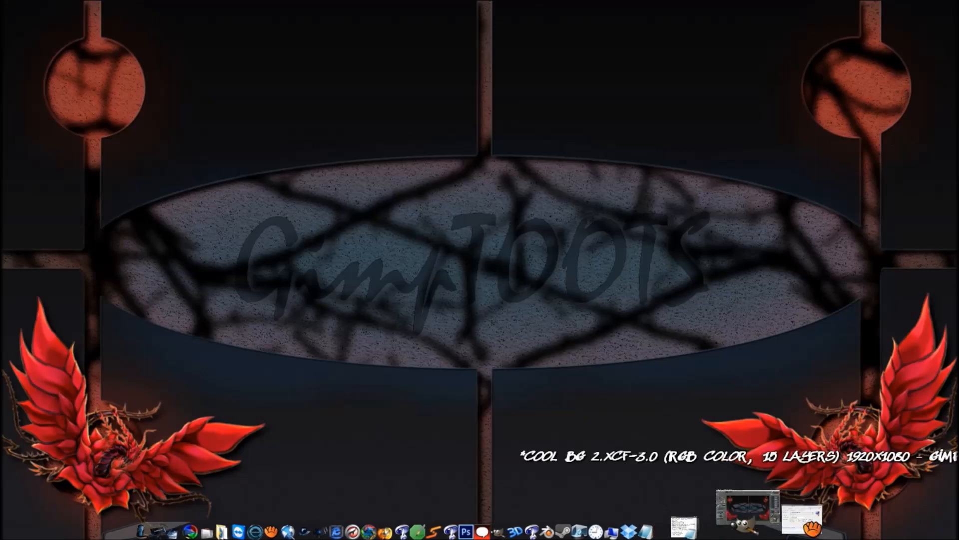
click(748, 507)
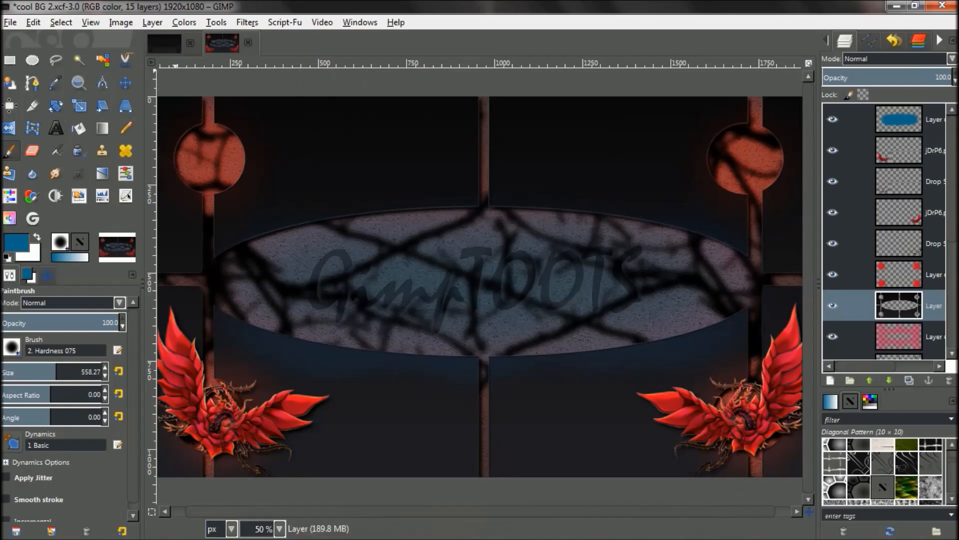
Step: Create a new 1920 × 1080 px RGB image at 300 ppi, filled with the background color
click(10, 22)
click(20, 39)
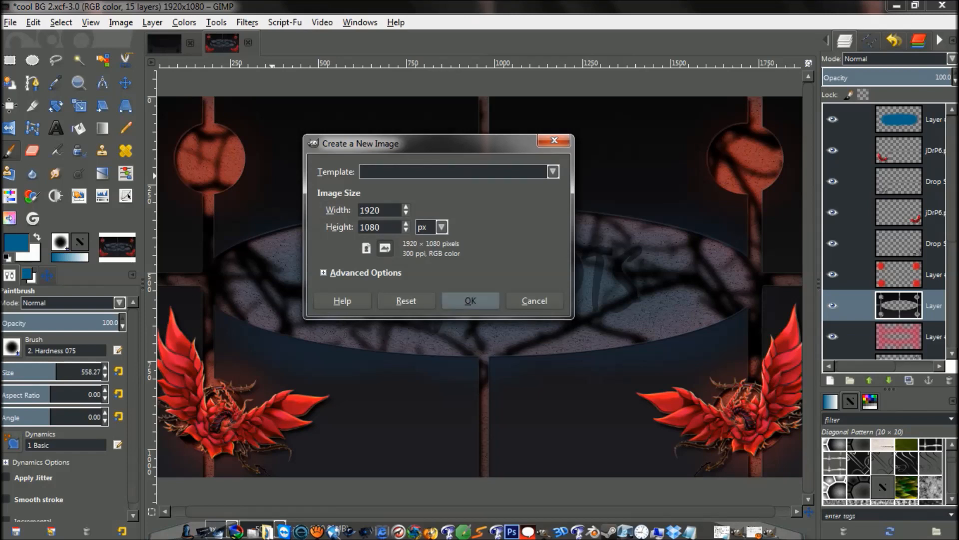
click(365, 272)
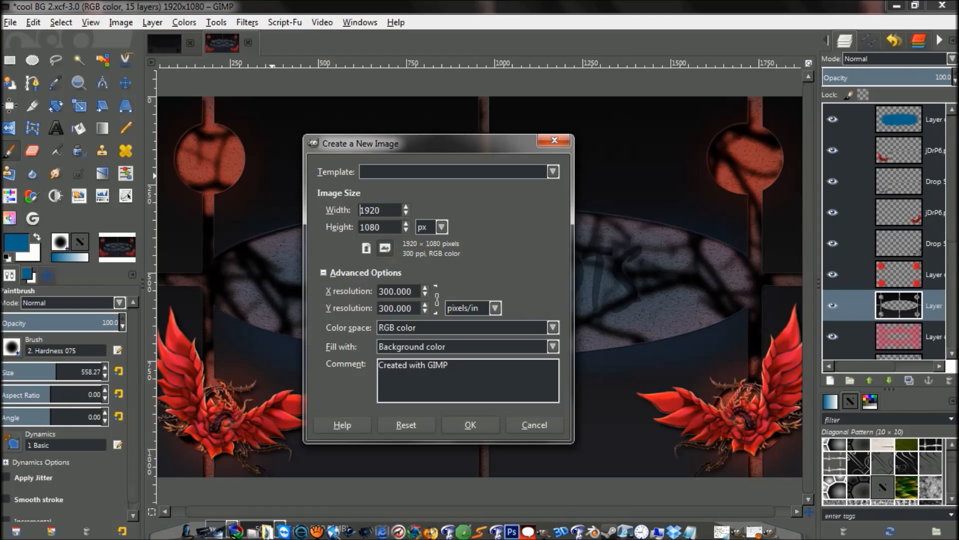
click(470, 425)
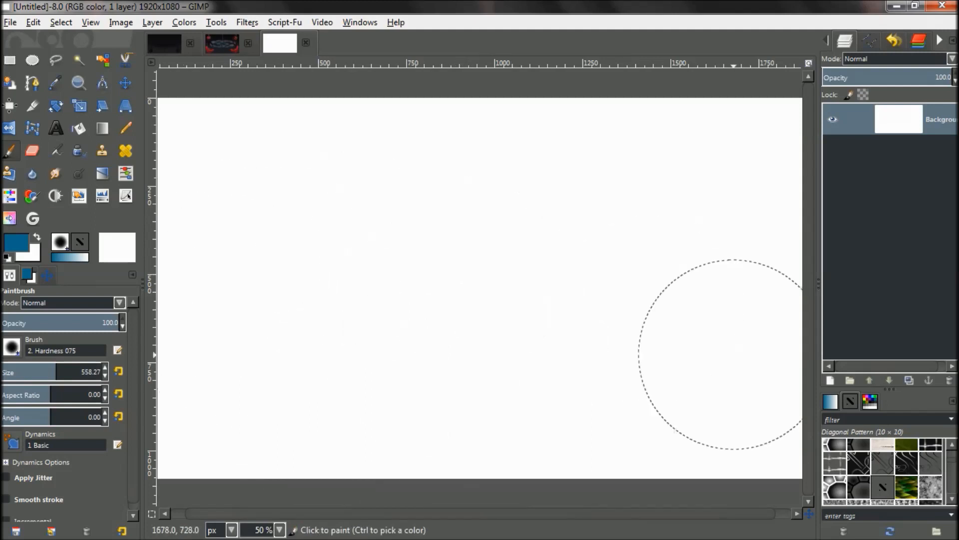
Step: Reset the colors to default black and white and bucket-fill the background layer with black
click(869, 401)
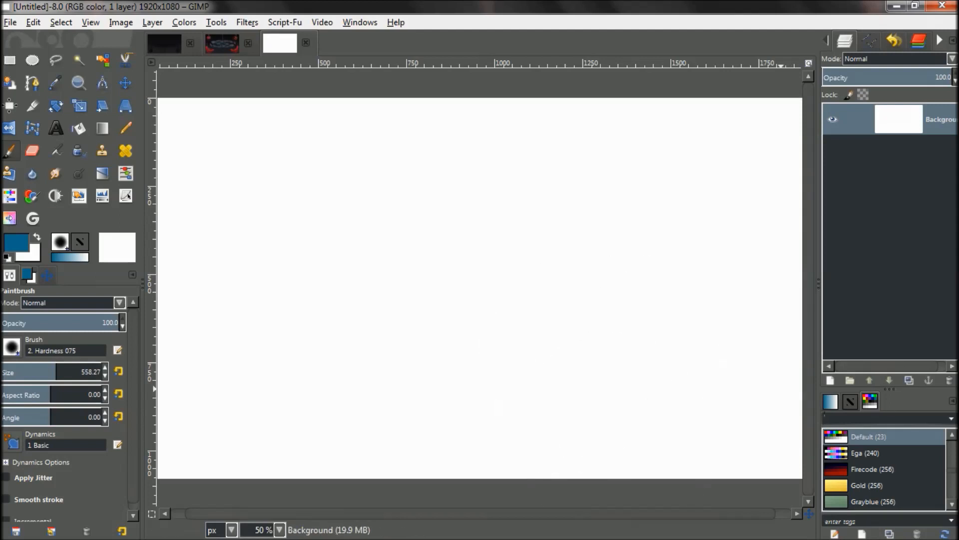
click(831, 400)
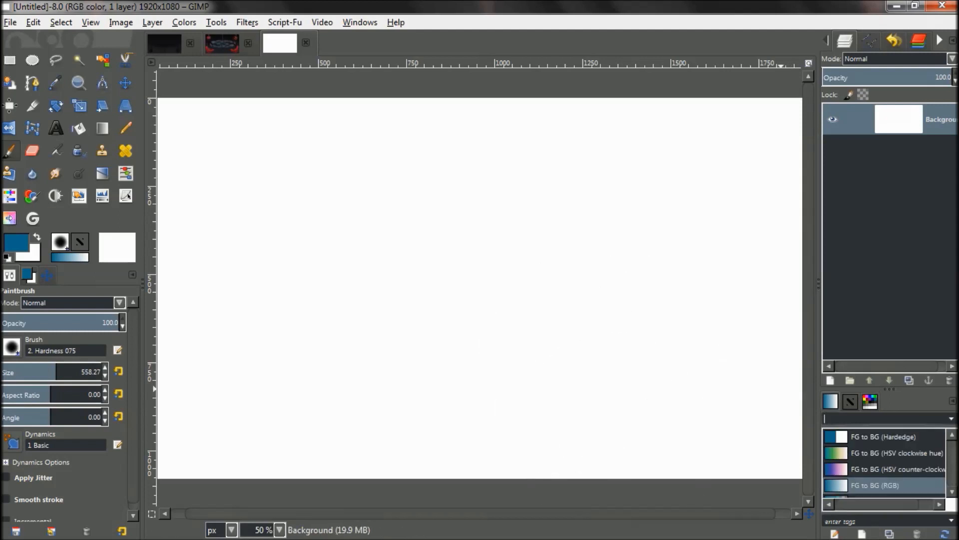
key(d)
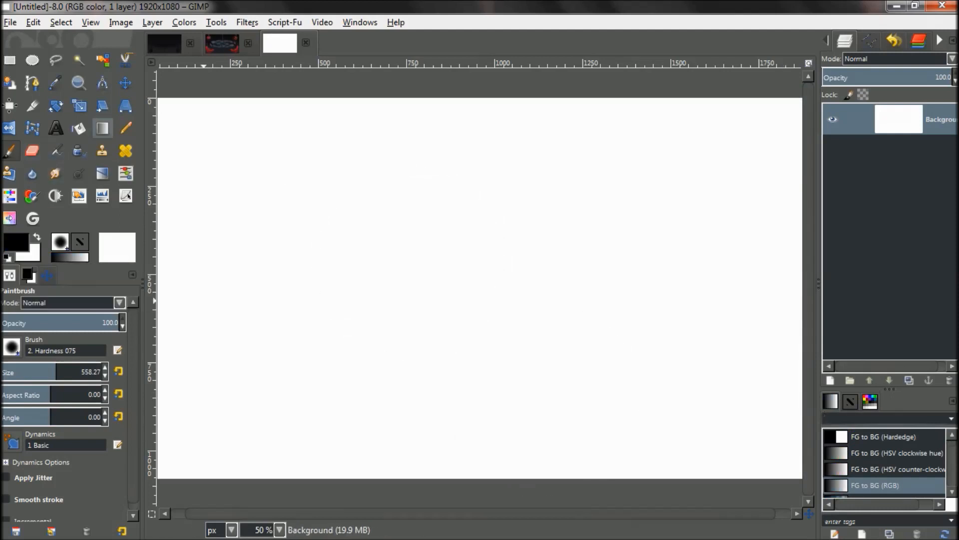
key(shift+b)
click(264, 224)
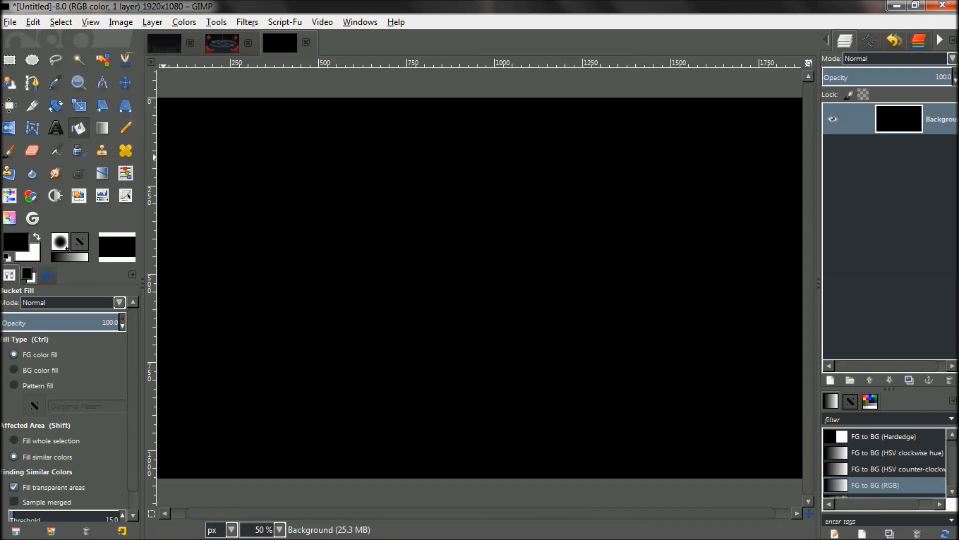
Step: Open Grunge_04.jpg from the Pictures folder as a new layer above the black background
click(10, 22)
mouse_move(33, 53)
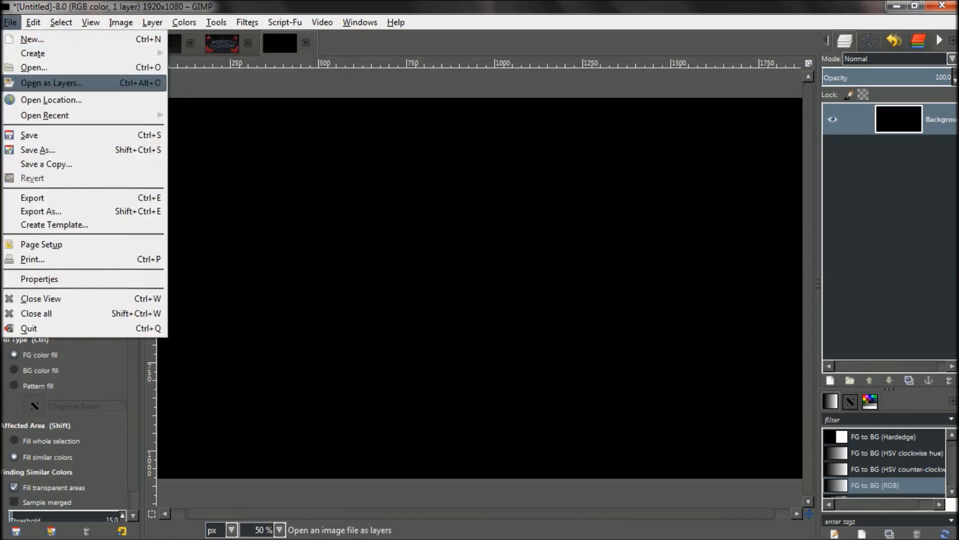
click(34, 67)
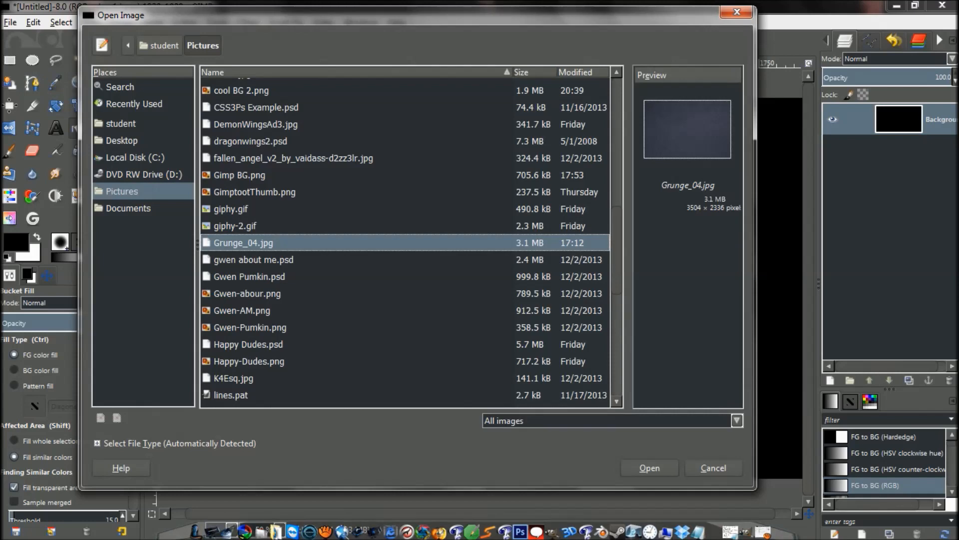
key(Return)
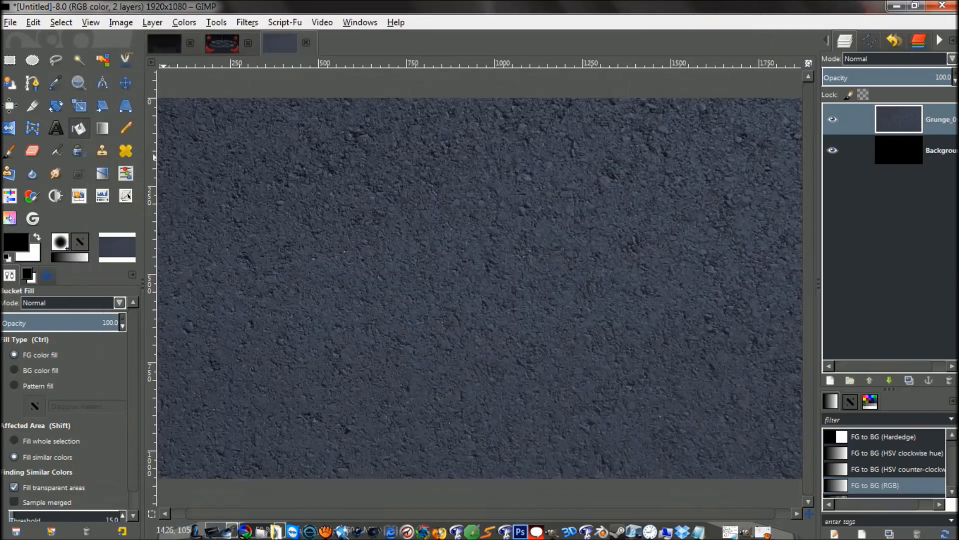
Step: Scale the Grunge_04 layer to 2000 × 1112 px and position it so it covers the whole canvas
click(279, 530)
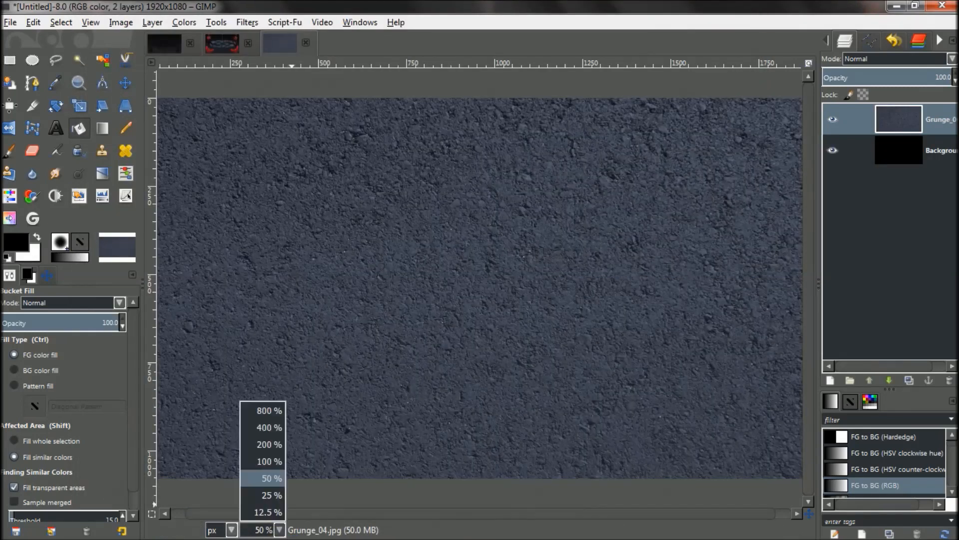
click(263, 512)
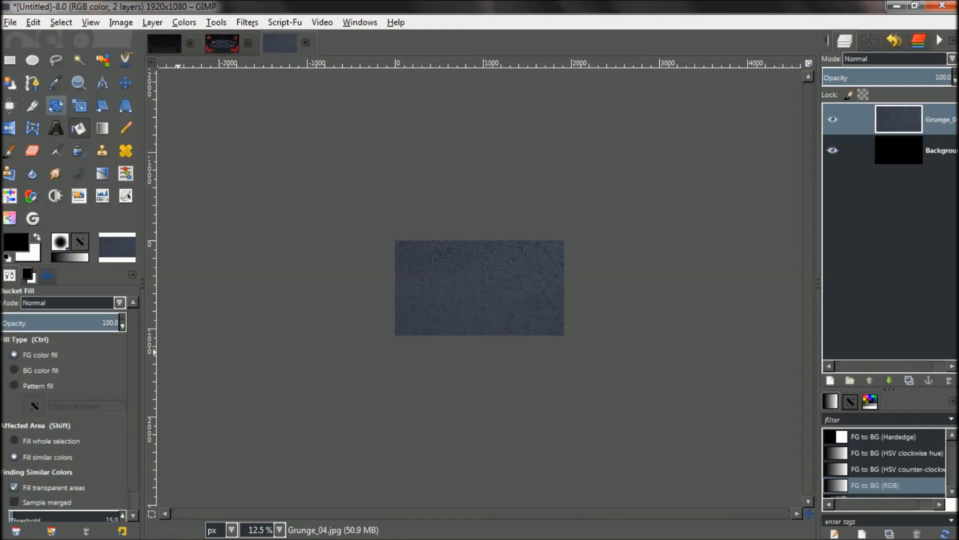
click(79, 105)
click(513, 314)
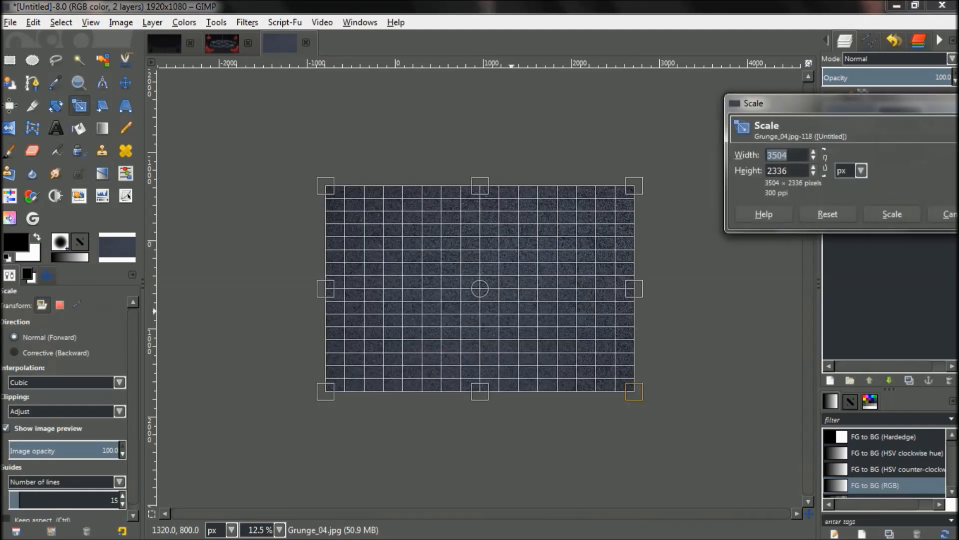
drag(634, 185, 567, 263)
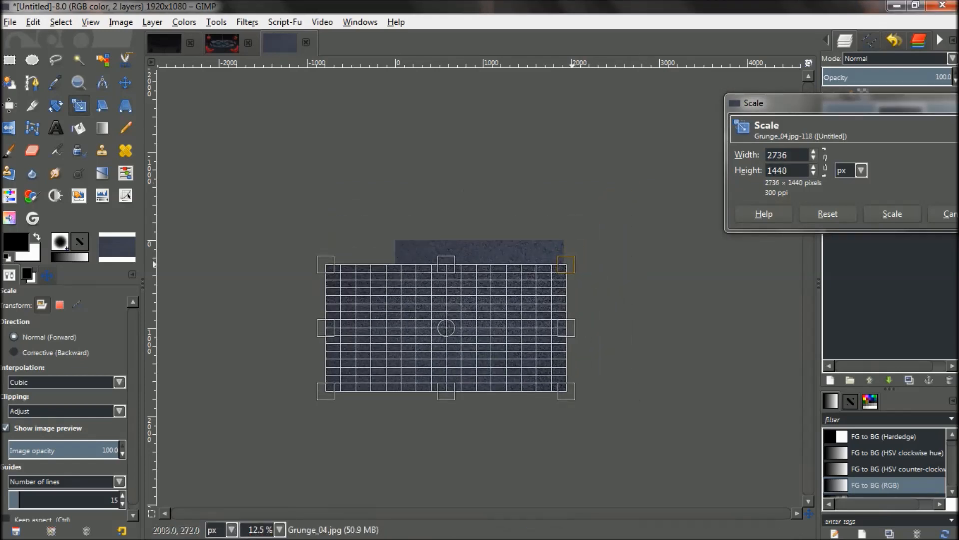
drag(330, 398, 391, 372)
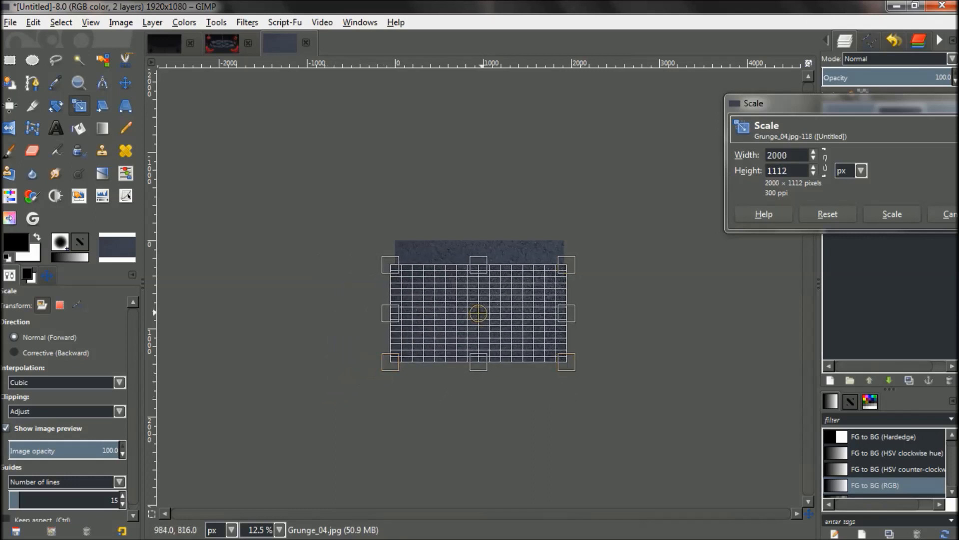
drag(481, 315, 480, 286)
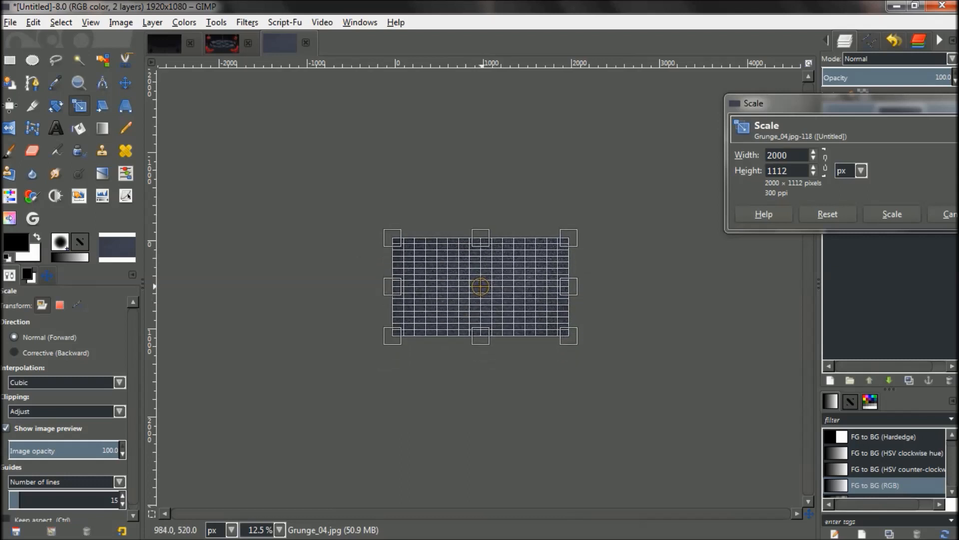
click(892, 214)
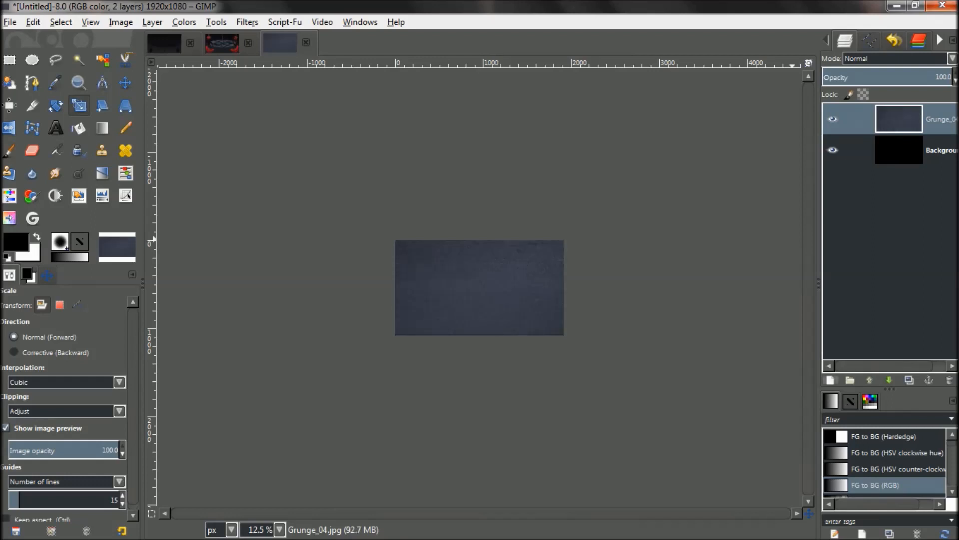
Step: Add a transparent 1920 × 1080 px layer on top and bucket-fill it with the slate color 3a4e53
click(831, 380)
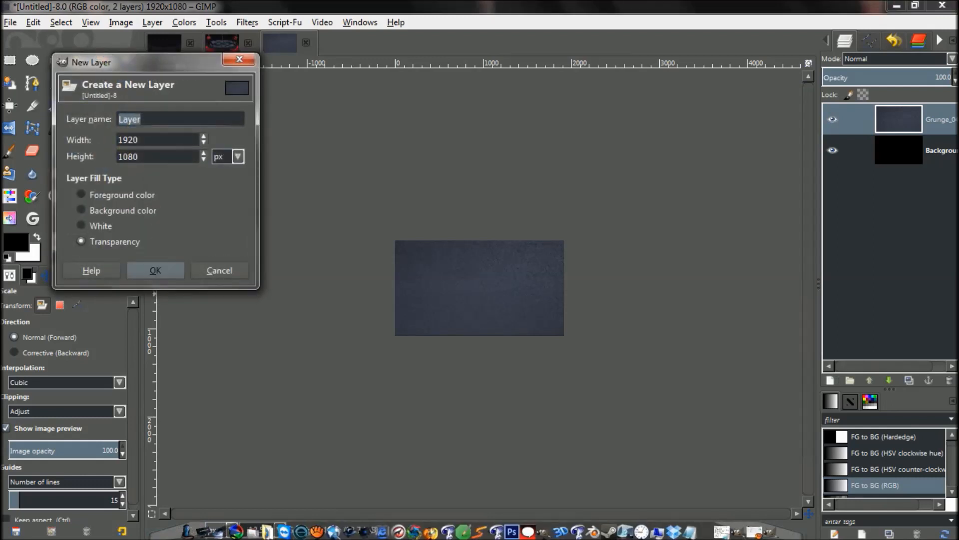
click(155, 270)
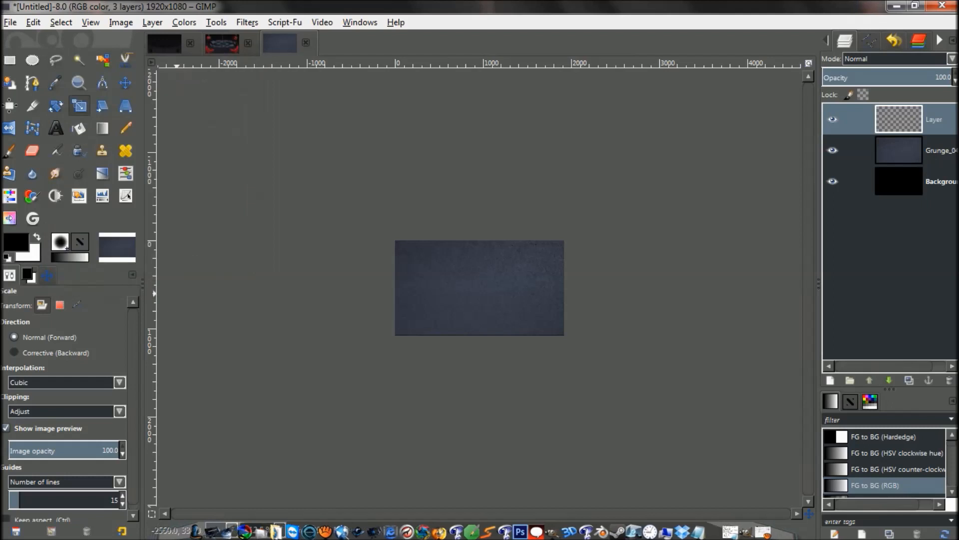
click(16, 242)
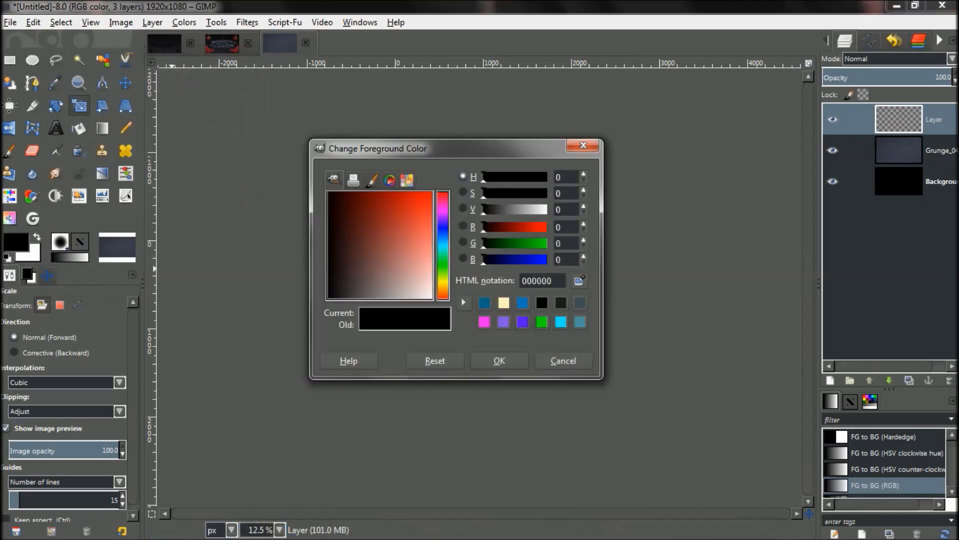
drag(347, 284, 354, 290)
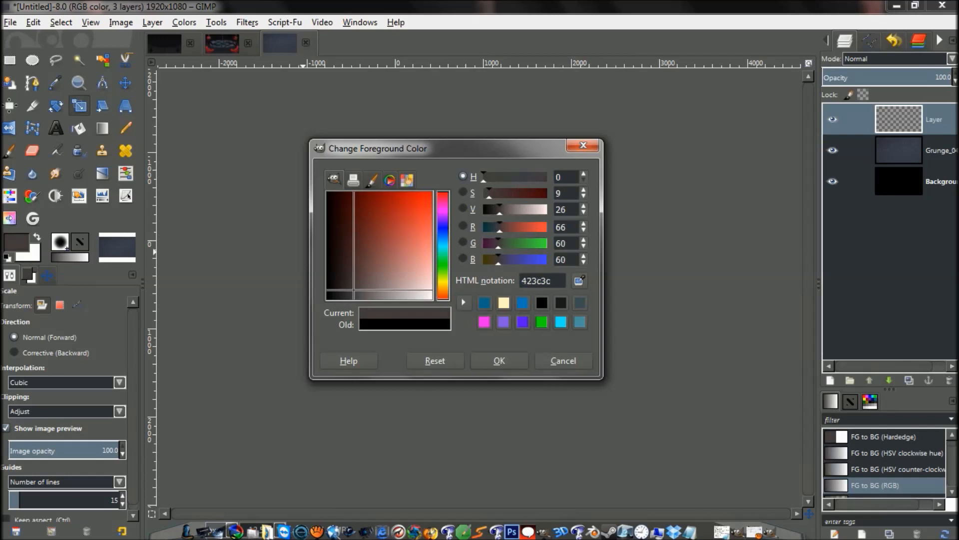
click(580, 303)
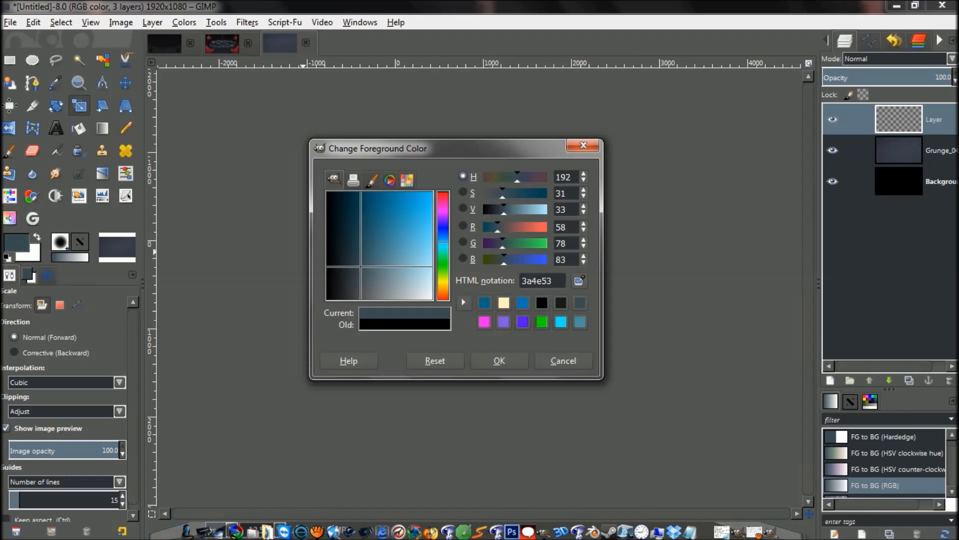
click(499, 360)
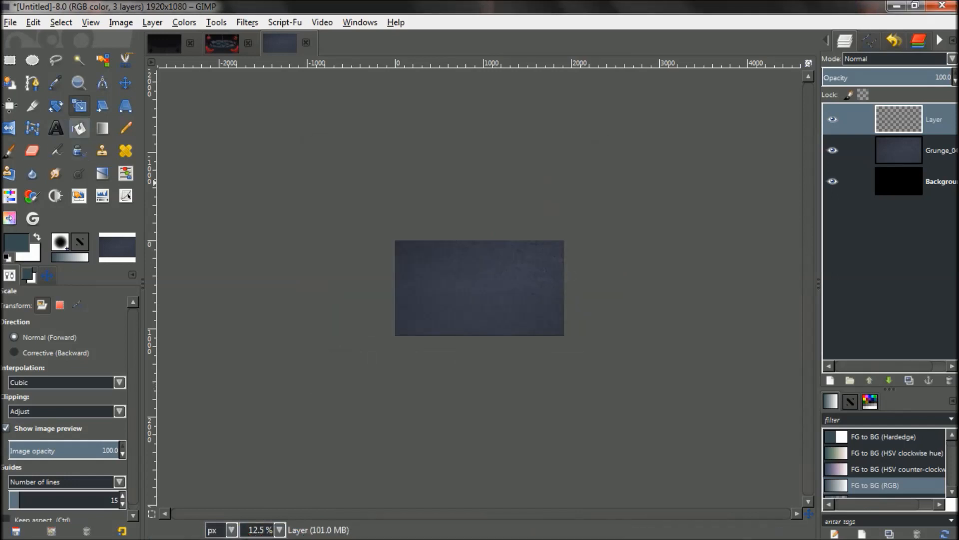
click(78, 128)
click(485, 277)
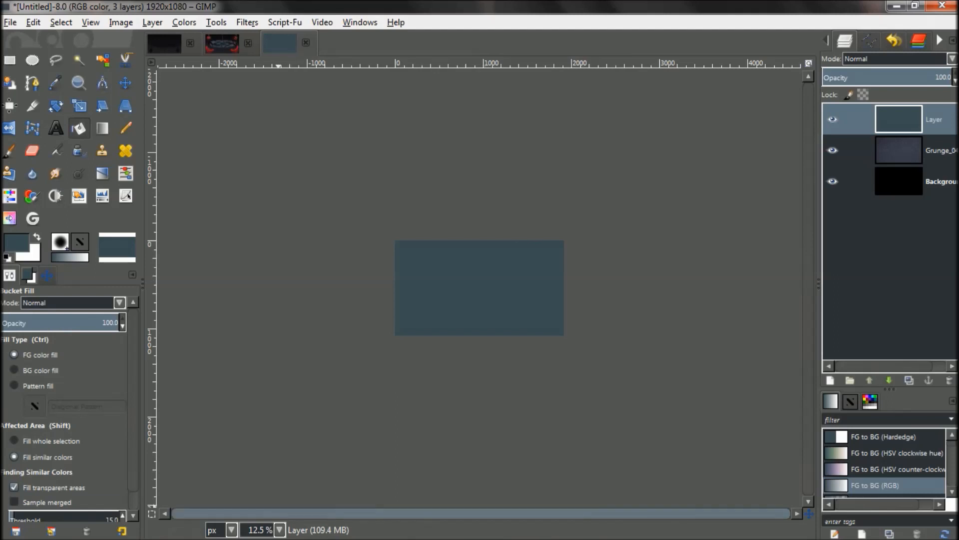
Step: Set the zoom to 50 % and close the other two open images, keeping only the new untitled image
click(279, 529)
key(Up)
key(Up)
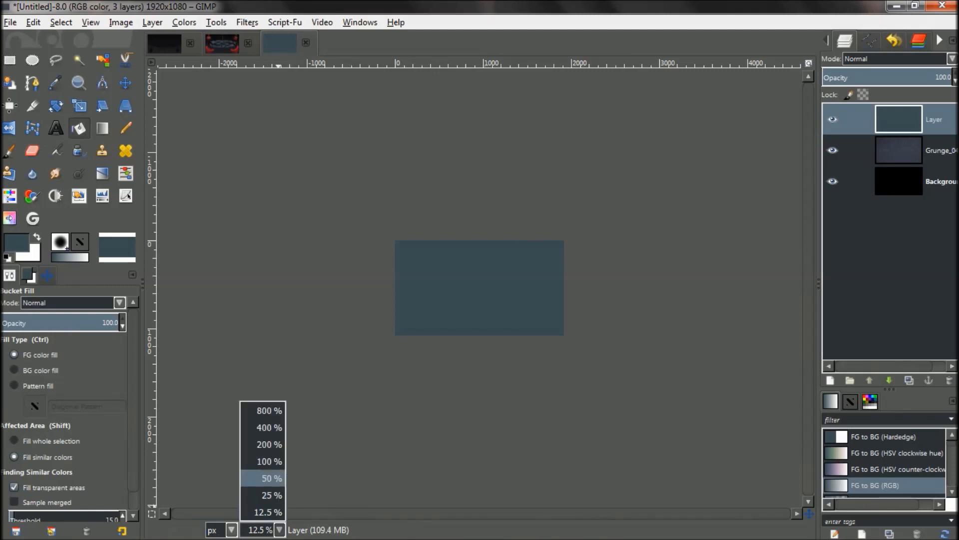
key(Return)
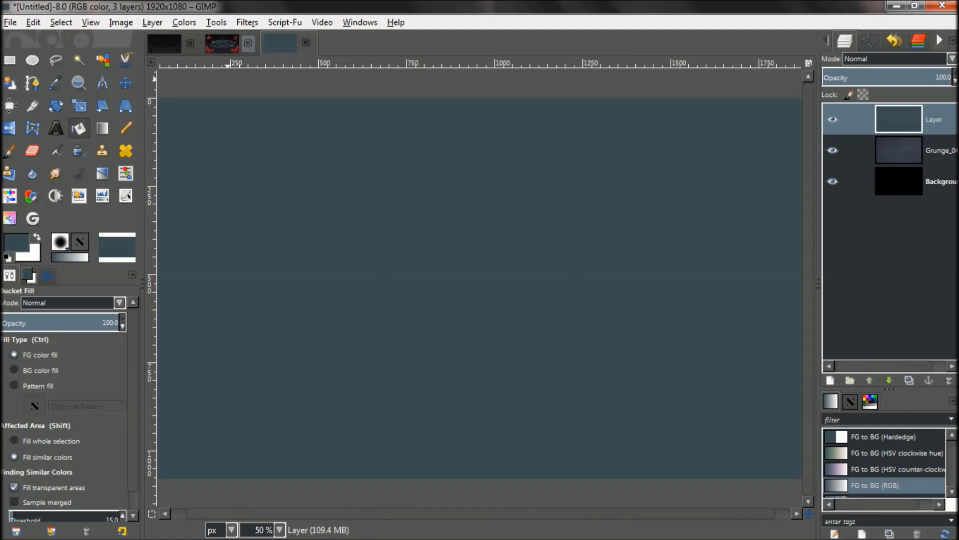
click(248, 42)
click(406, 343)
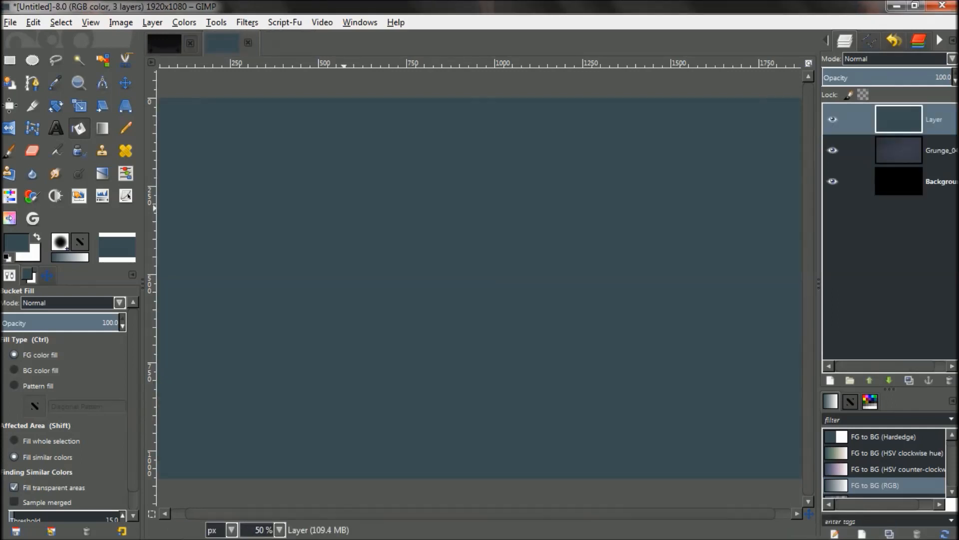
click(191, 43)
click(484, 350)
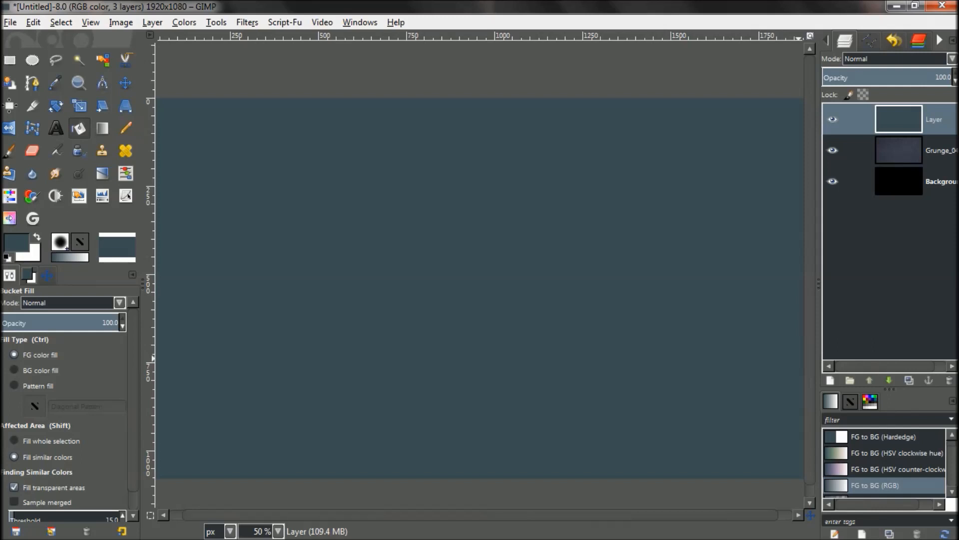
Step: Show the available patterns and create a new 10 × 10 px image for a custom pattern
click(850, 401)
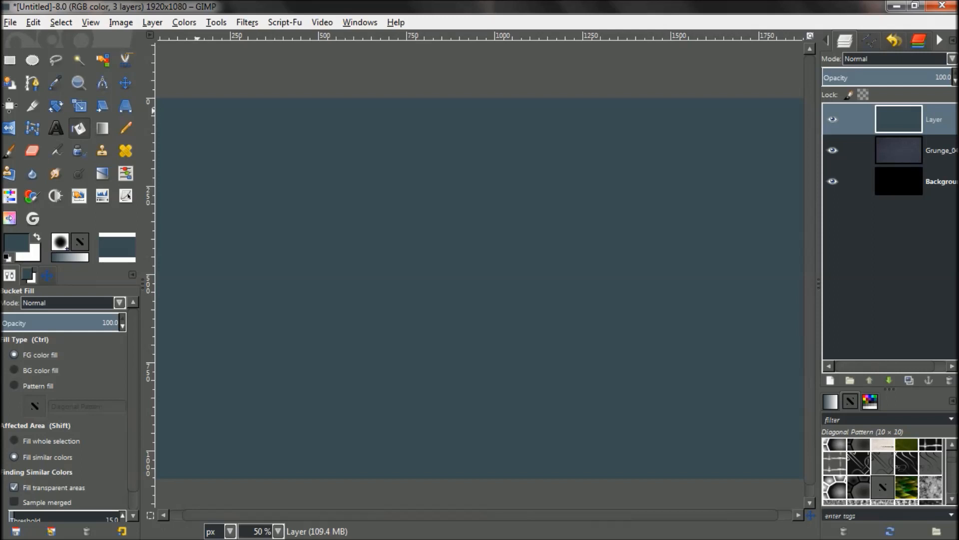
click(10, 22)
click(24, 39)
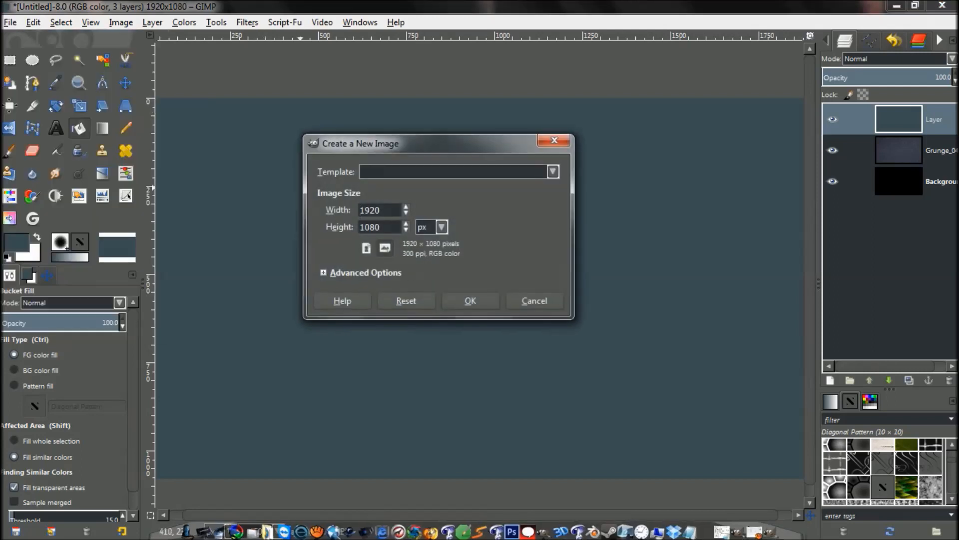
key(BackSpace)
text(1)
key(BackSpace)
text(0)
click(380, 227)
key(BackSpace)
key(BackSpace)
key(BackSpace)
key(BackSpace)
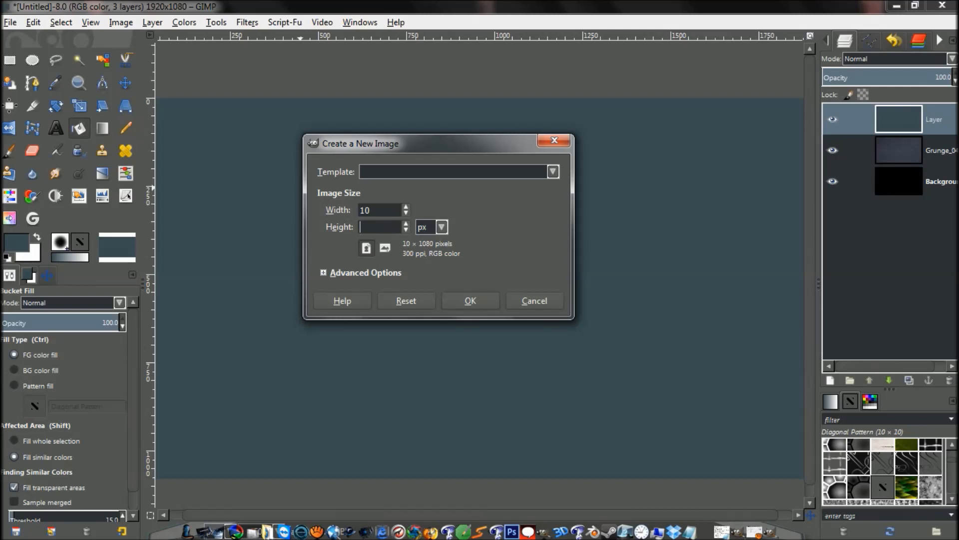
text(10)
click(471, 300)
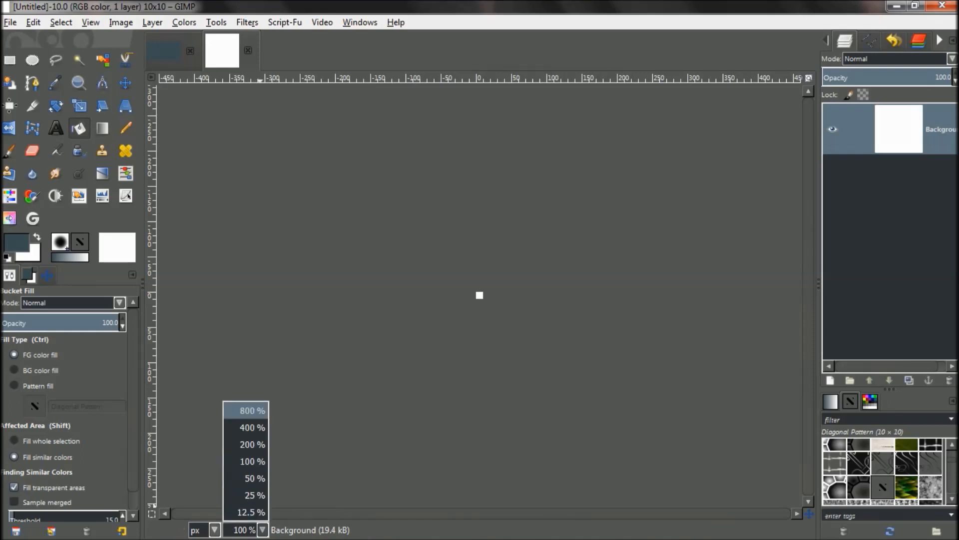
Step: Add a transparent 10 × 10 px layer to the small image and delete its white background layer
click(245, 410)
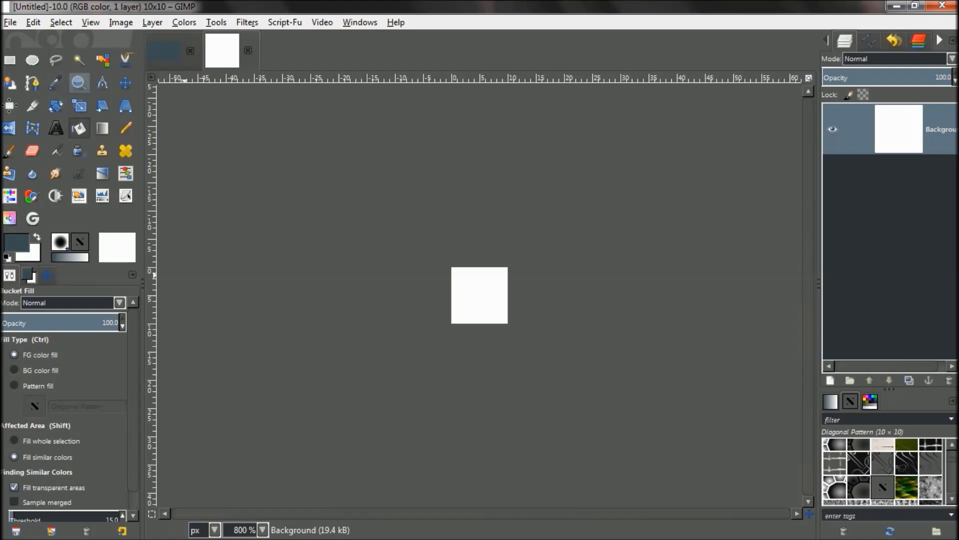
click(79, 82)
click(474, 298)
click(475, 297)
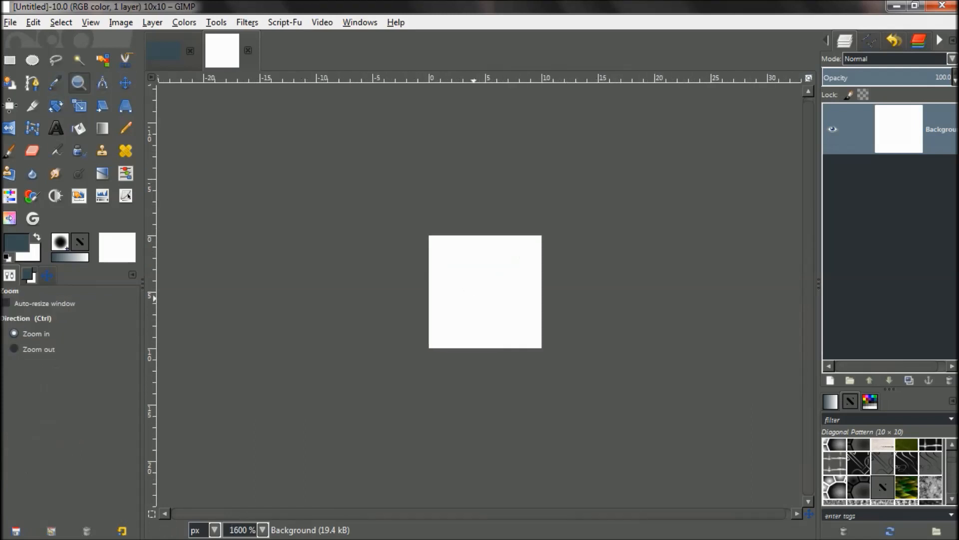
click(474, 297)
click(473, 299)
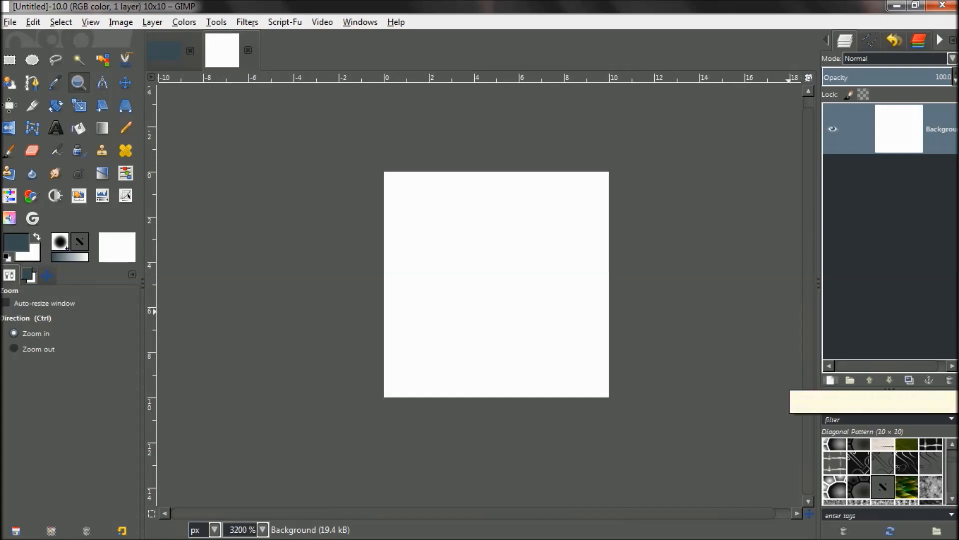
click(830, 380)
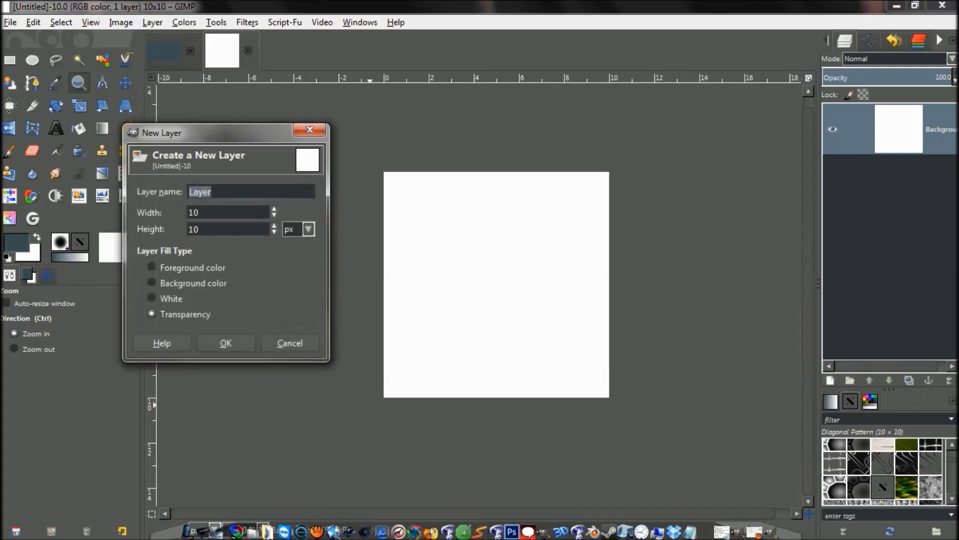
click(226, 342)
drag(919, 181, 899, 183)
click(949, 381)
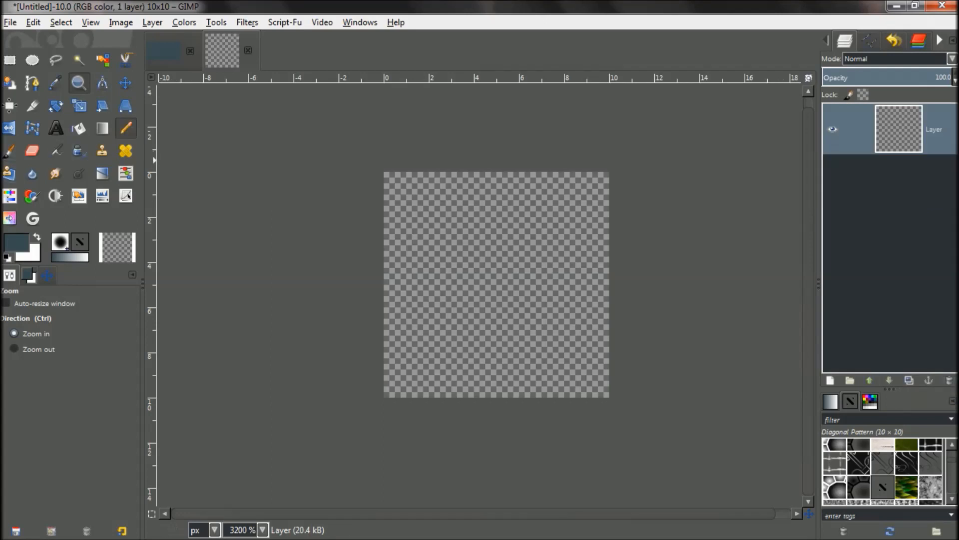
Step: With the Pencil in default black at size 2, draw a straight diagonal line from the canvas's lower-right corner area to its upper-left
click(125, 128)
click(7, 257)
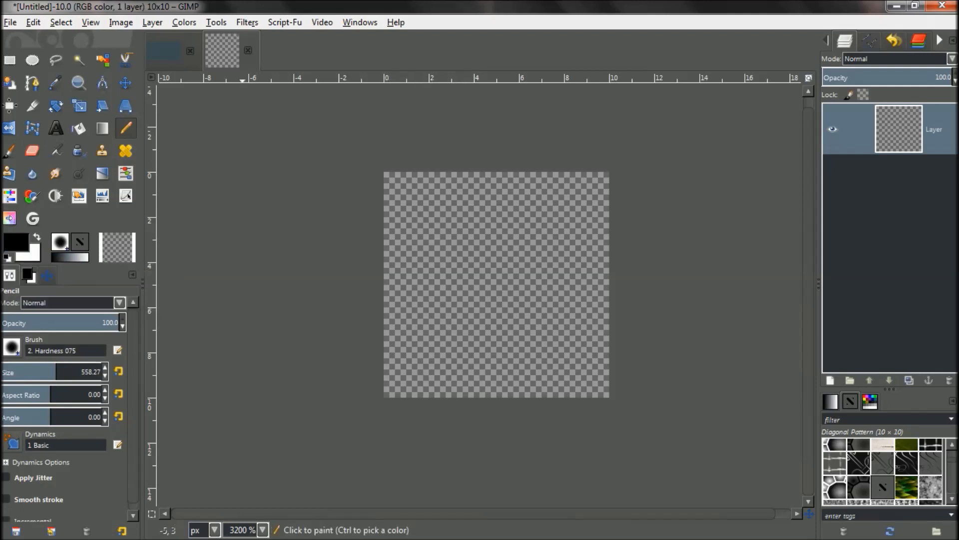
drag(56, 372, 1, 372)
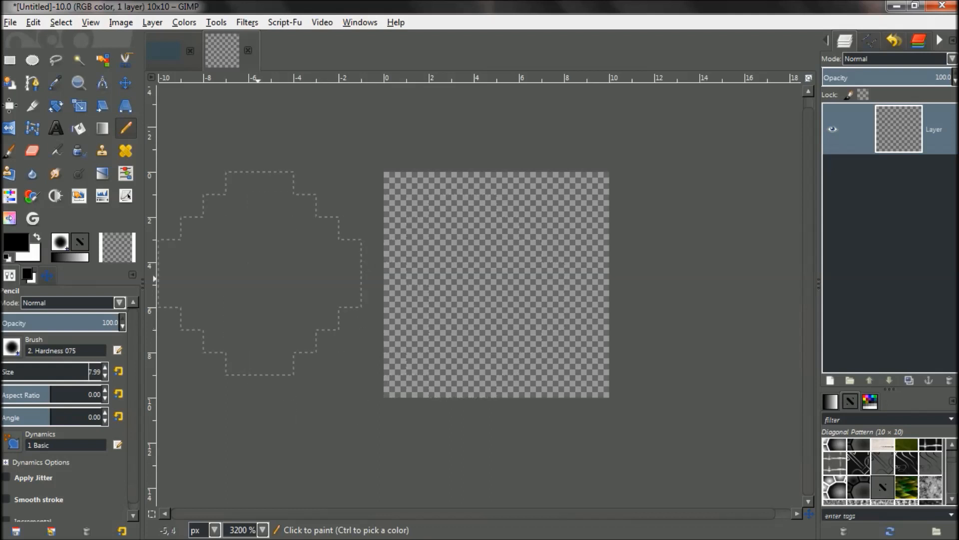
key(bracketleft)
key(bracketleft)
key(bracketleft)
key(bracketleft)
key(bracketleft)
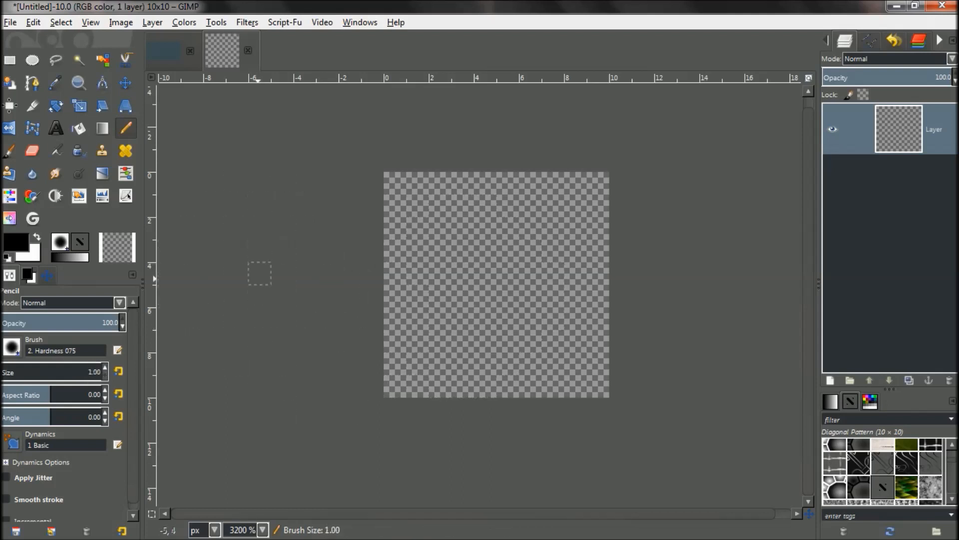
click(104, 367)
click(576, 364)
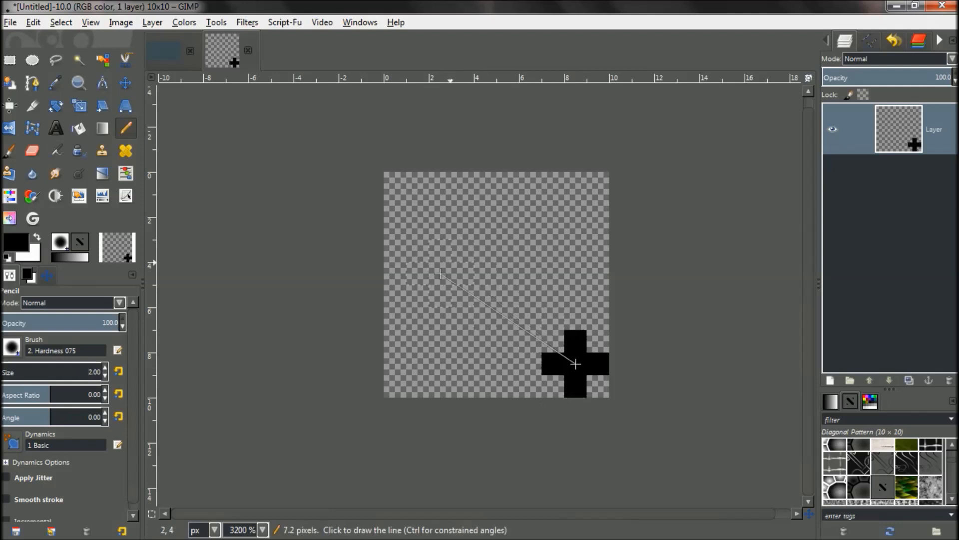
shift+click(417, 206)
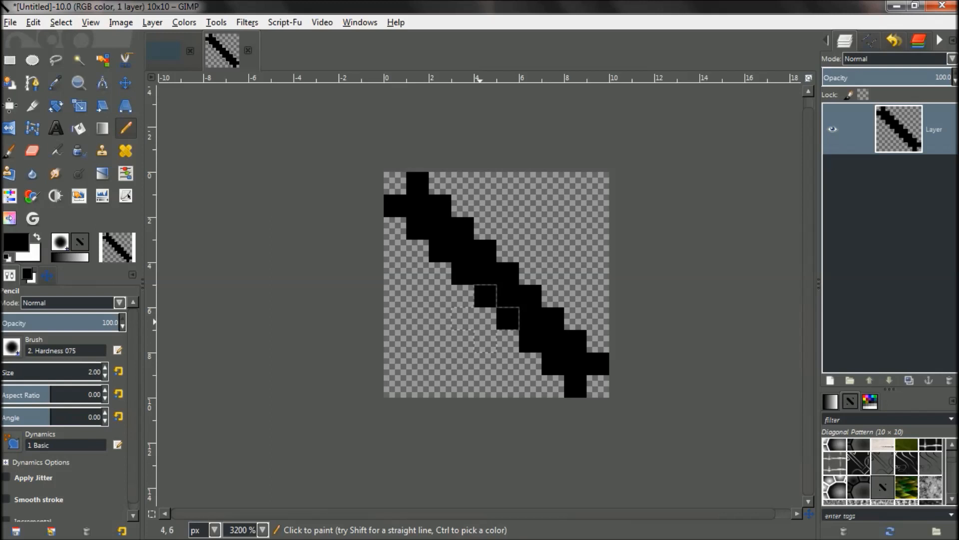
Step: Reduce the Pencil size to 1 and fill the single pixel in each of the four canvas corners with black
key(bracketleft)
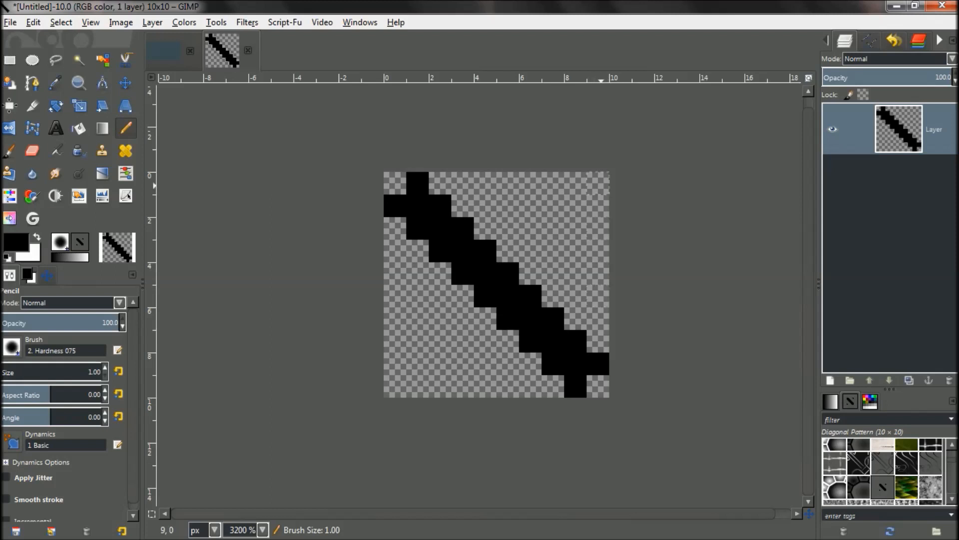
click(597, 386)
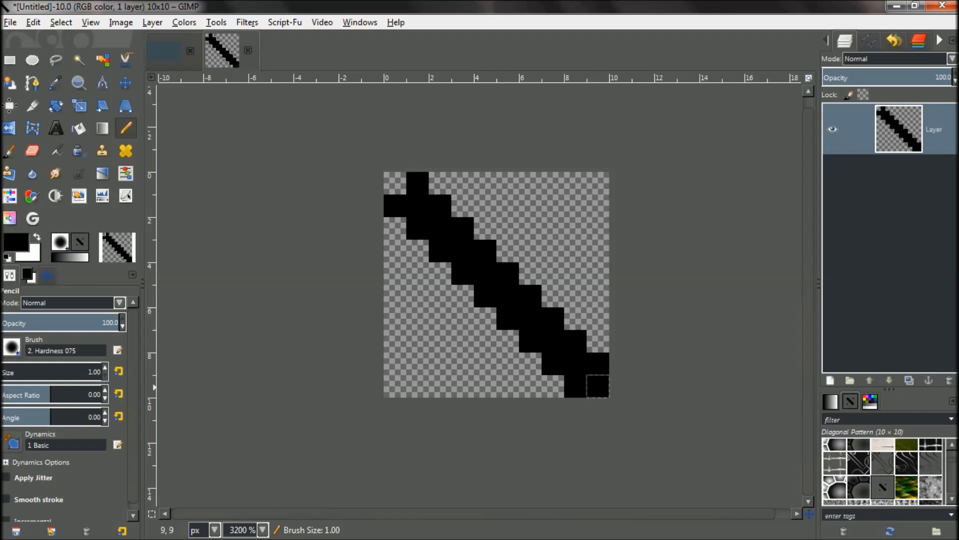
click(395, 183)
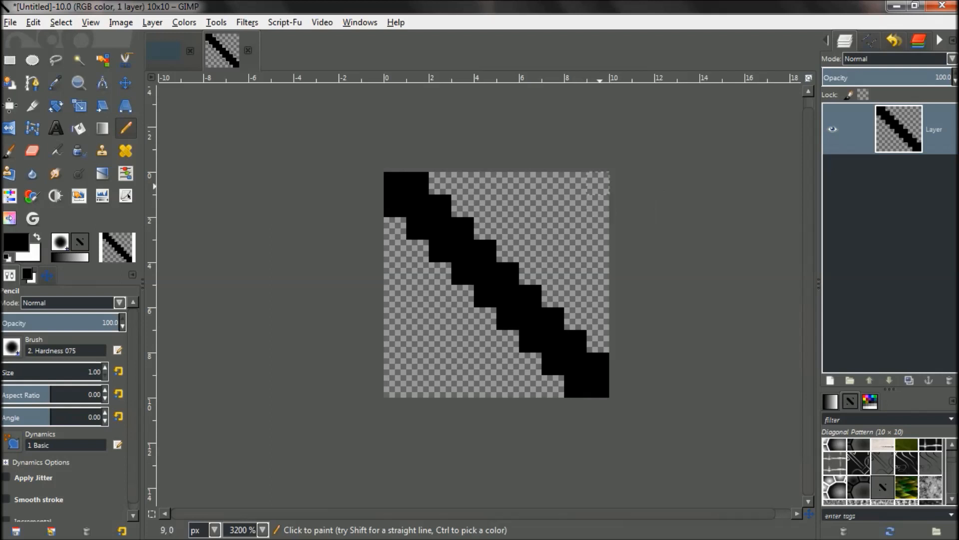
click(598, 182)
click(394, 385)
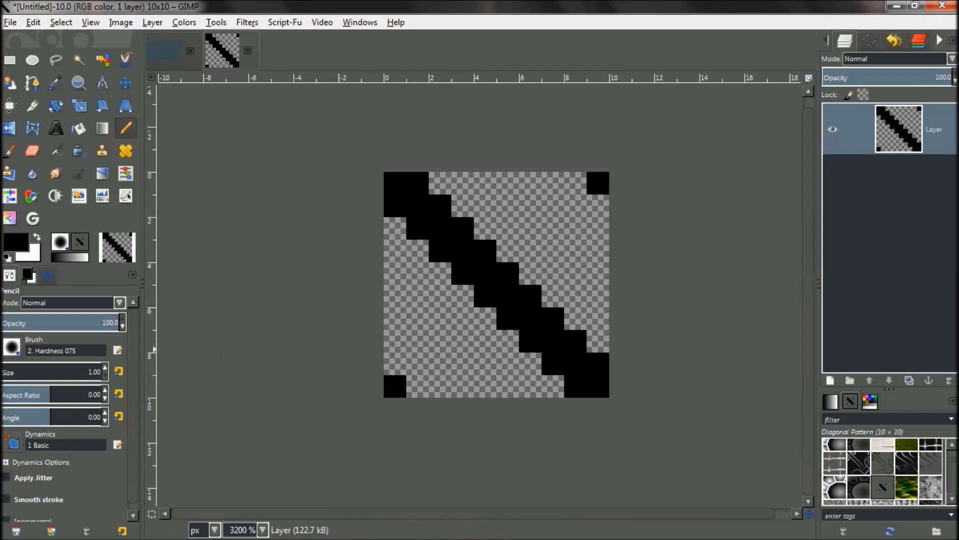
Step: Lower the Pencil opacity to 80 and paint the two pixels adjoining each of the lower-left and upper-right corner pixels
scroll(63, 322, down, 8)
scroll(63, 322, down, 8)
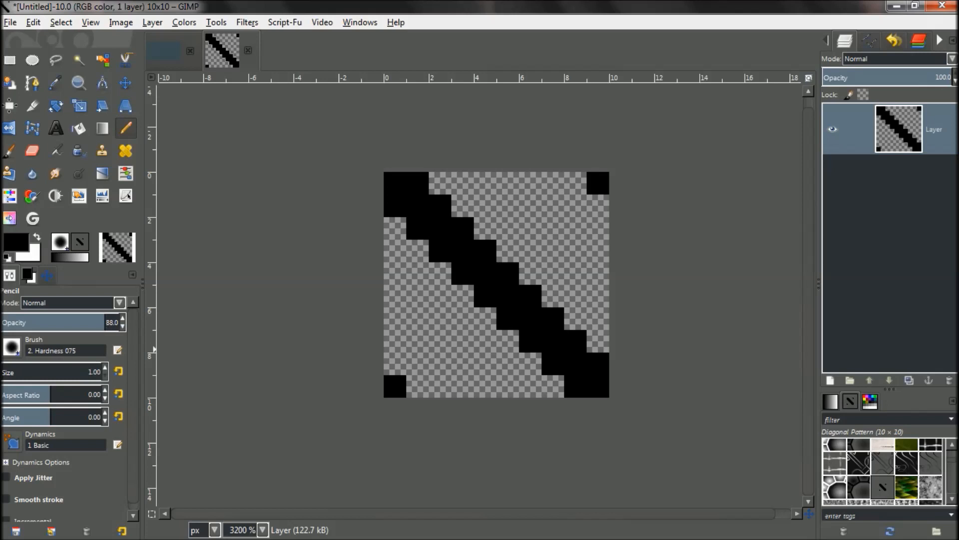
scroll(63, 322, down, 4)
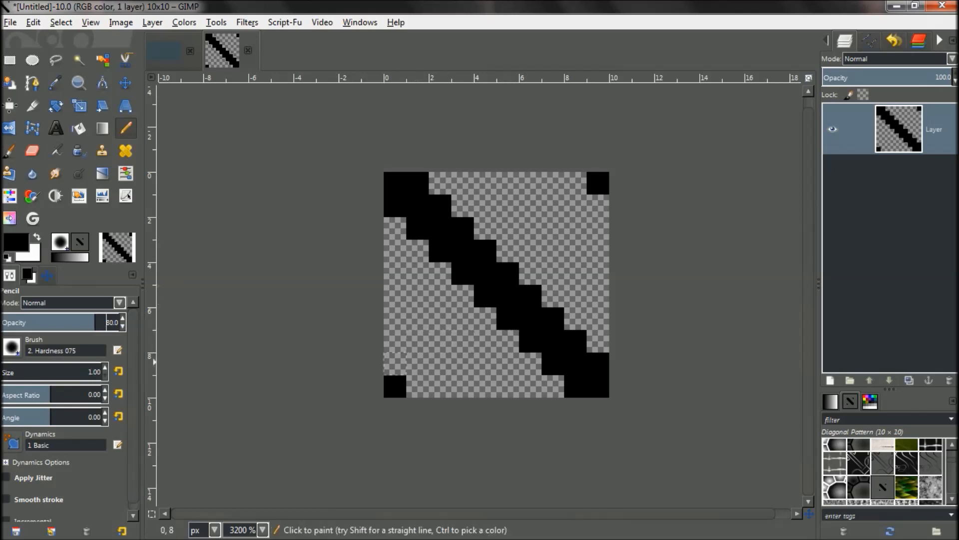
click(395, 364)
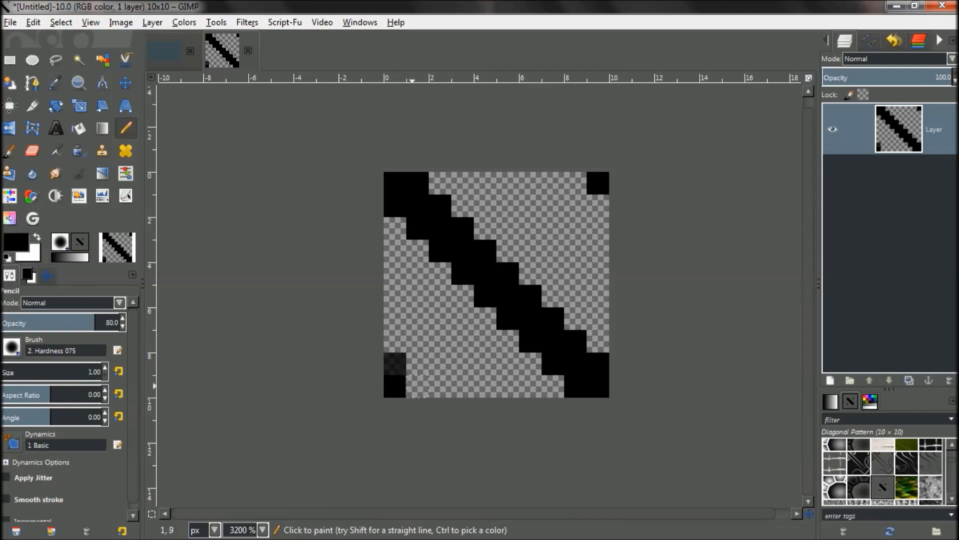
click(417, 386)
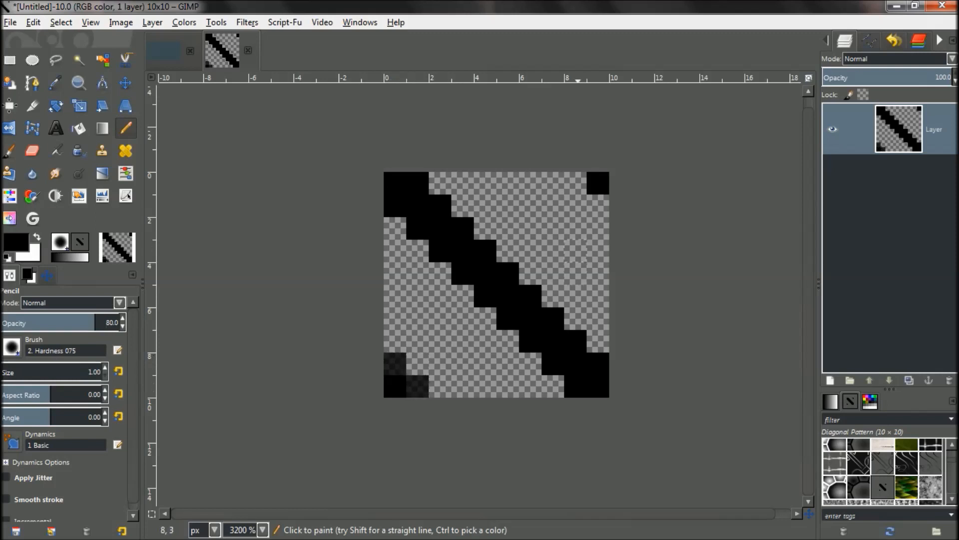
click(598, 206)
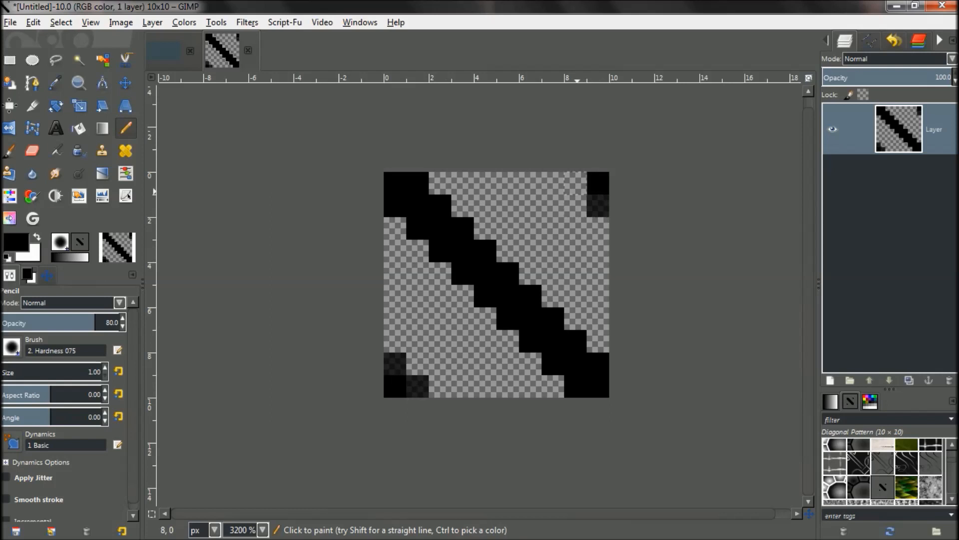
click(575, 183)
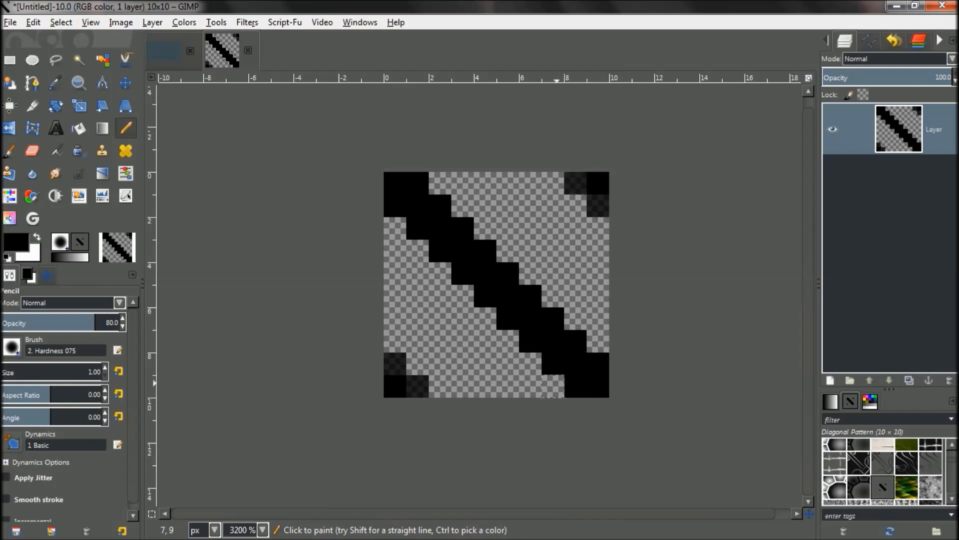
Step: Draw one-pixel straight lines at 80 opacity along both edges of the black diagonal to soften it
click(553, 386)
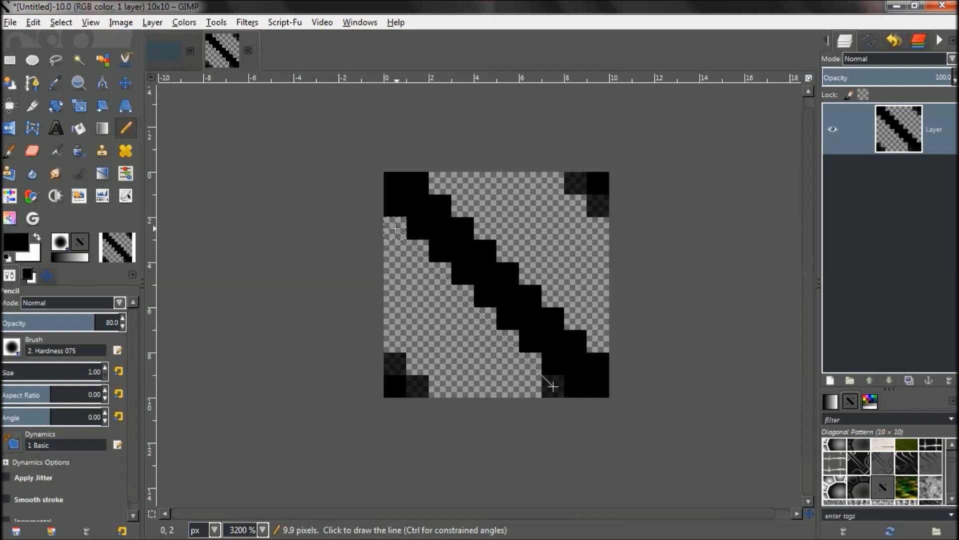
shift+click(395, 228)
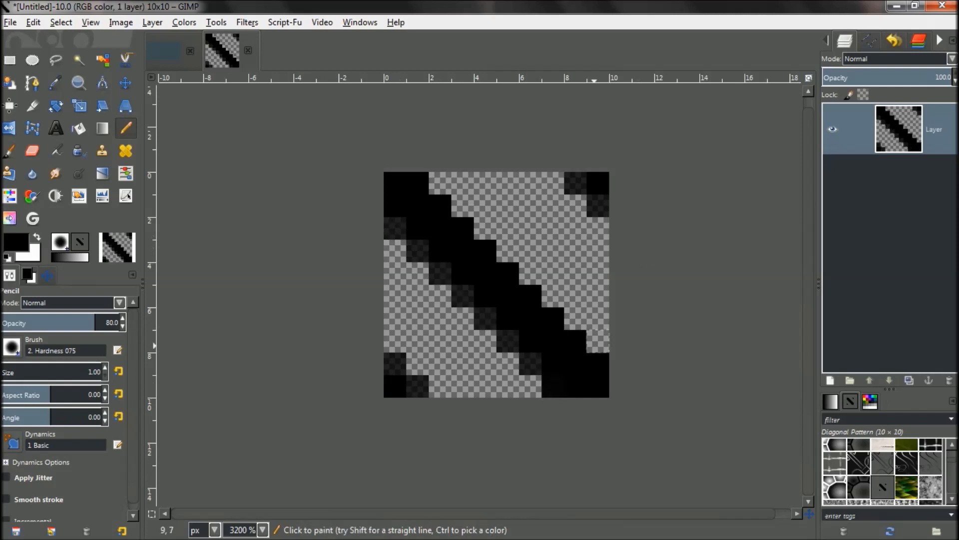
click(598, 340)
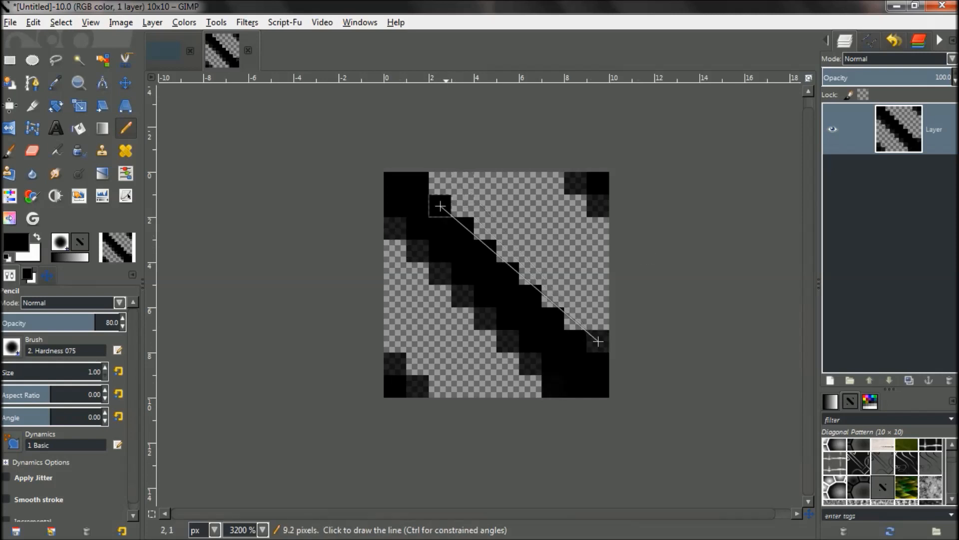
shift+click(440, 183)
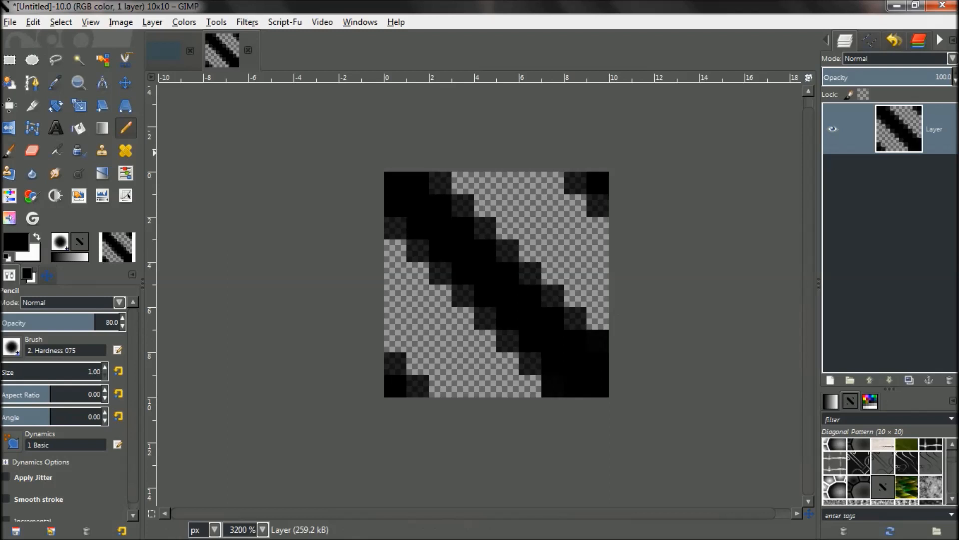
Step: Start saving the pattern image under the name Dian and browse to the png folder inside .gimp-2.8 patterns
key(alt+f)
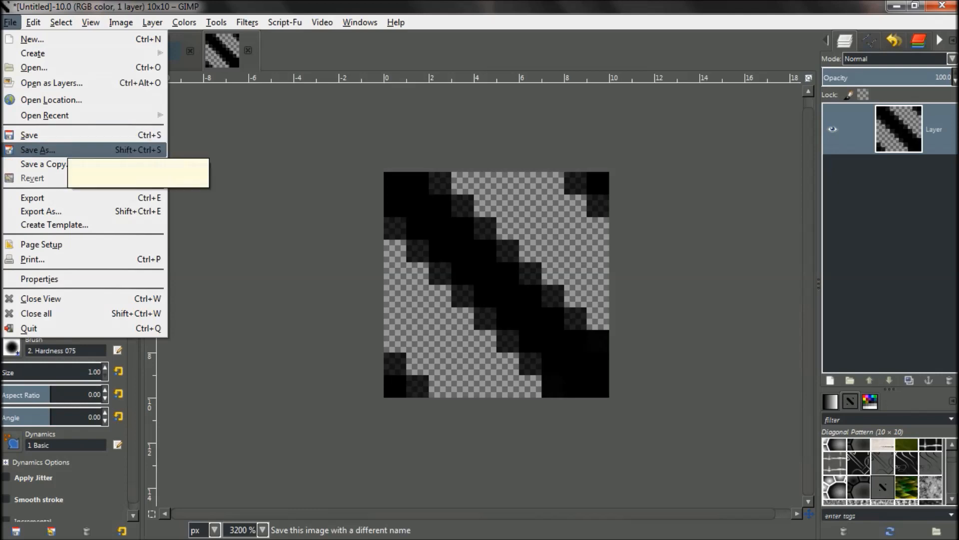
key(Return)
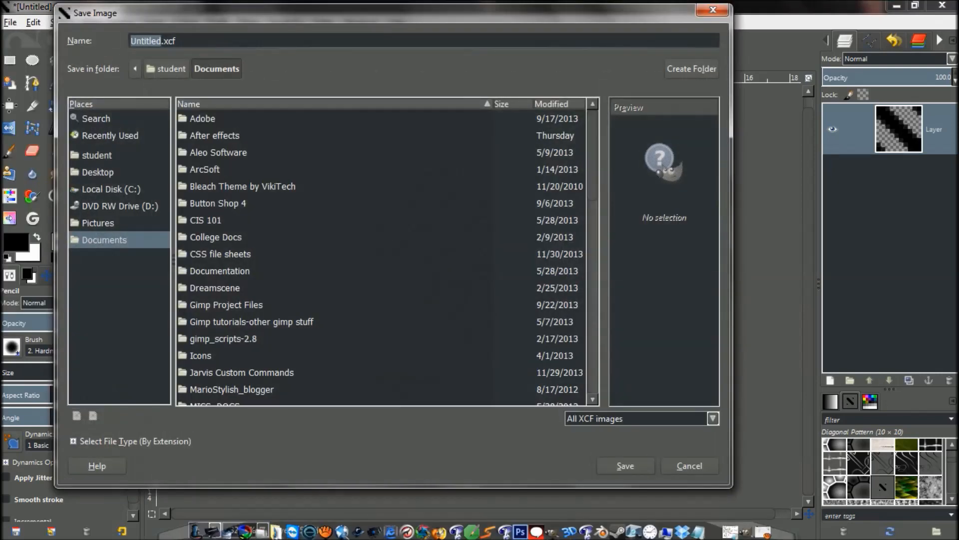
text(Dian)
click(111, 189)
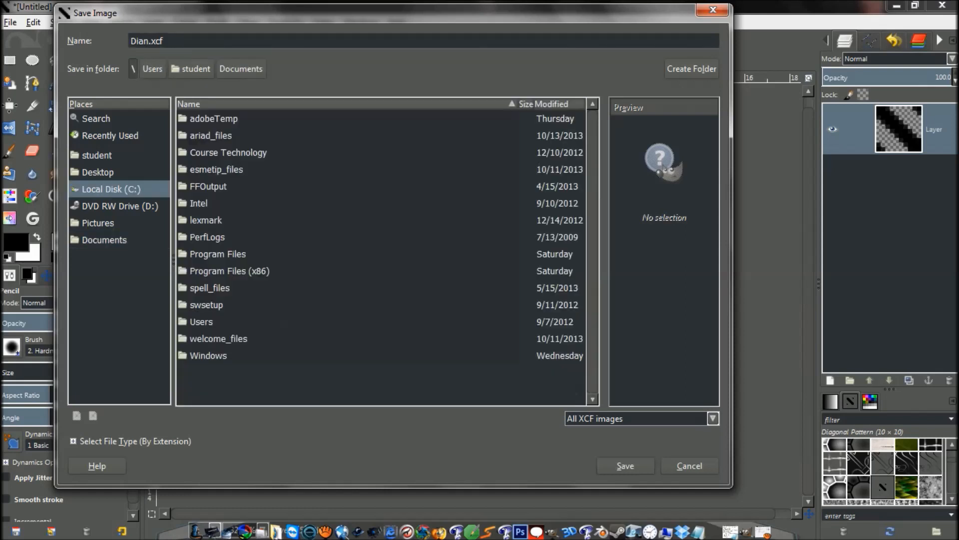
double_click(283, 322)
double_click(205, 153)
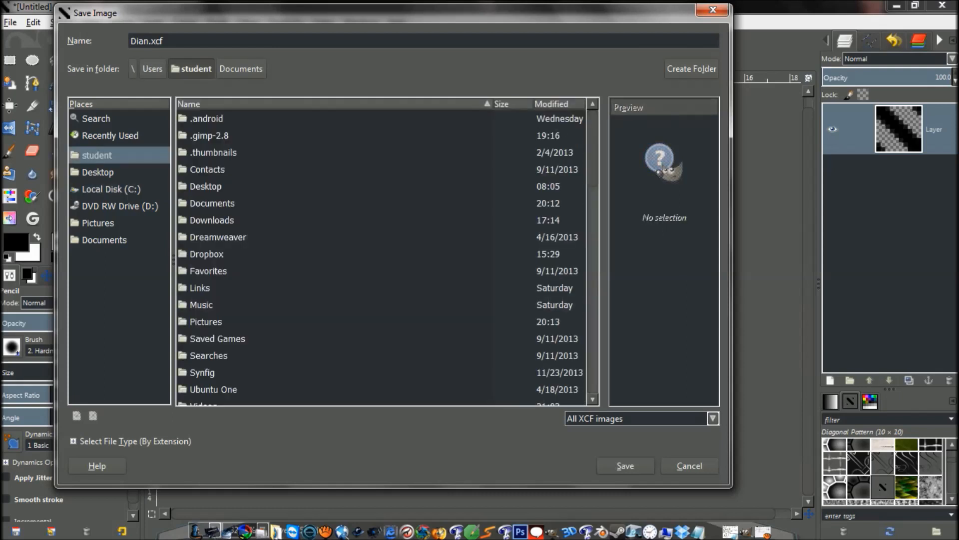
double_click(209, 135)
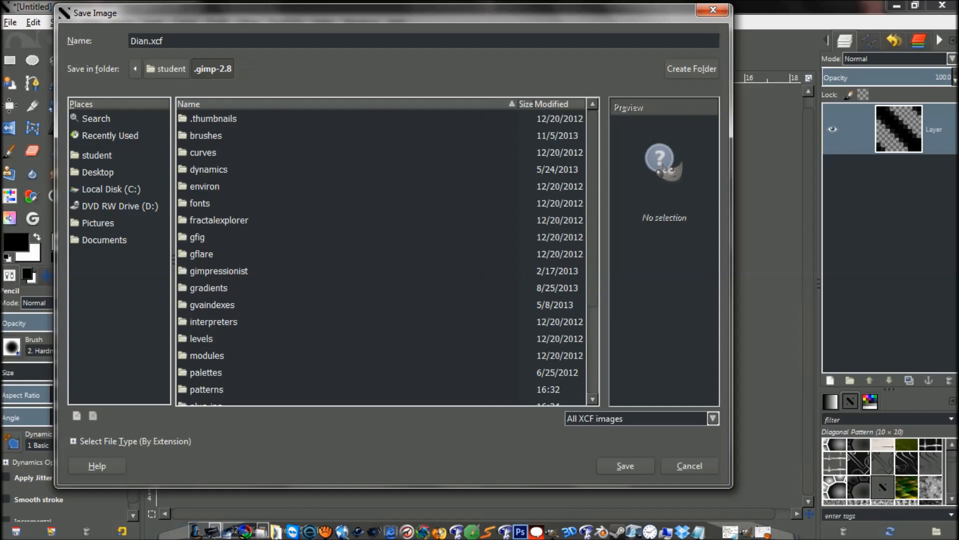
double_click(206, 390)
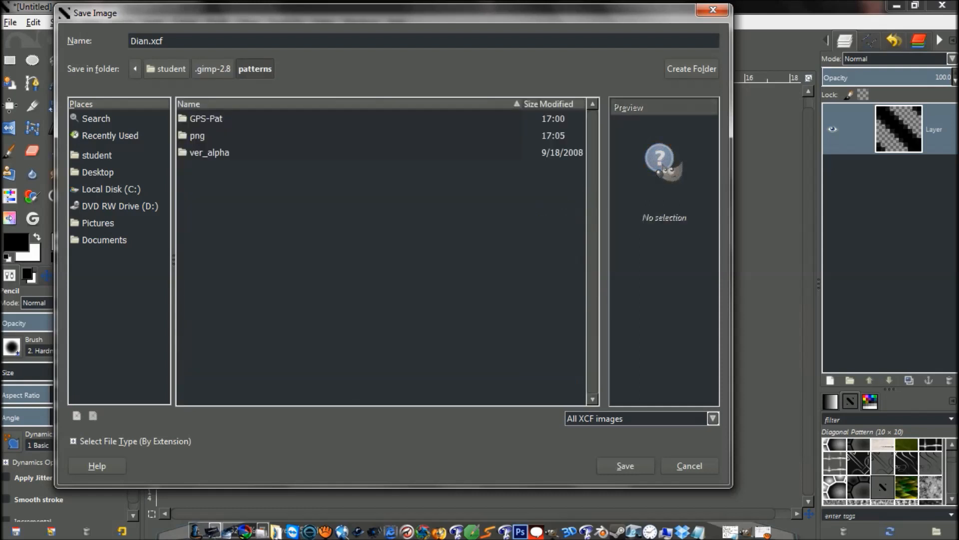
double_click(197, 135)
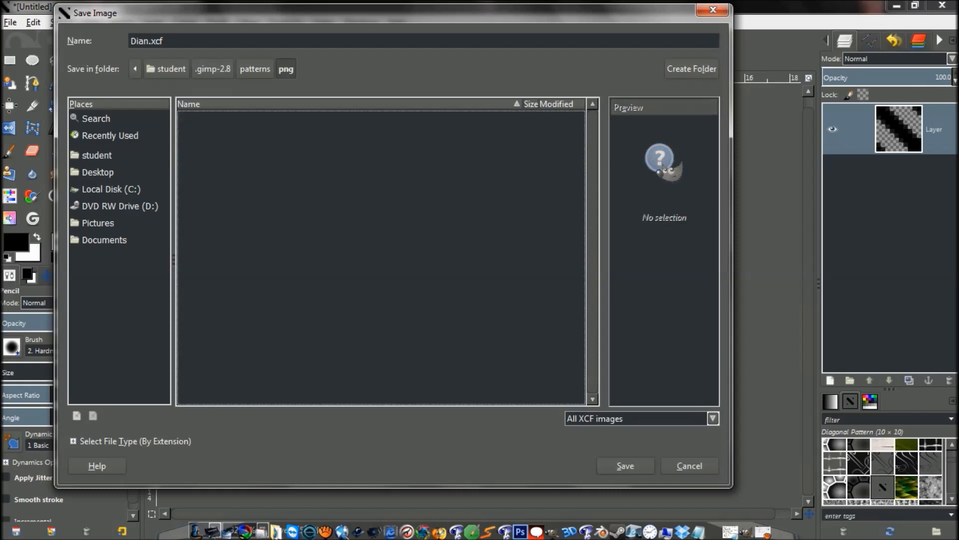
Step: Try to save the pattern image as Dian.png in the patterns png folder
click(164, 41)
key(BackSpace)
key(BackSpace)
key(BackSpace)
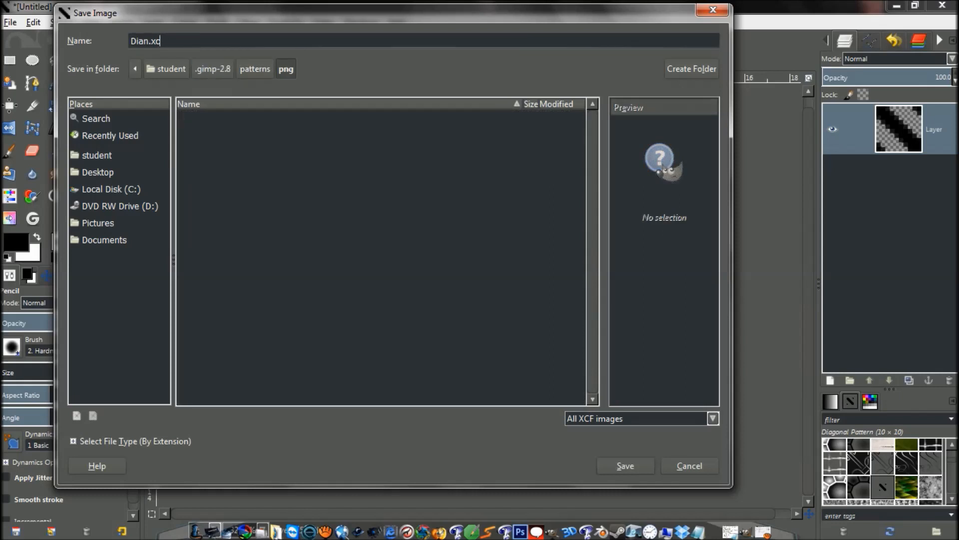
text(png)
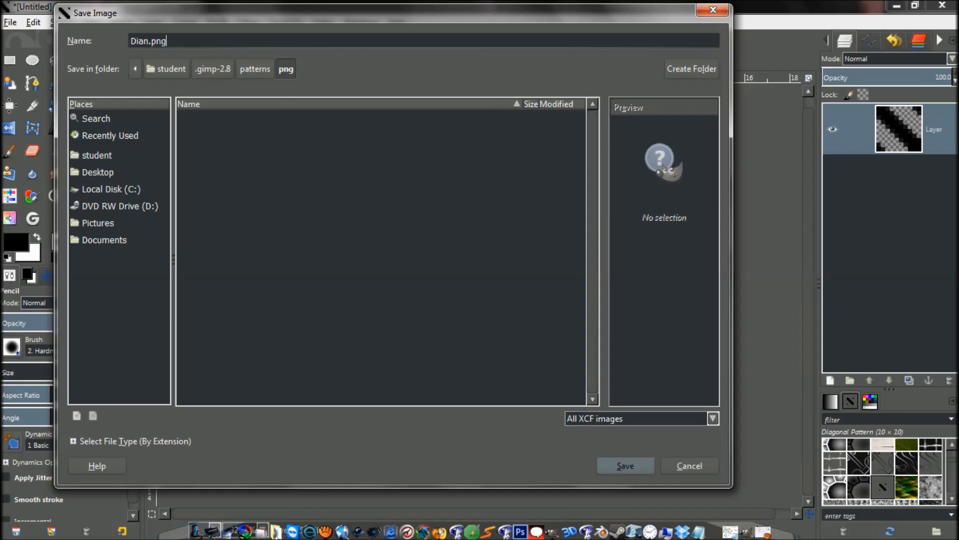
click(625, 465)
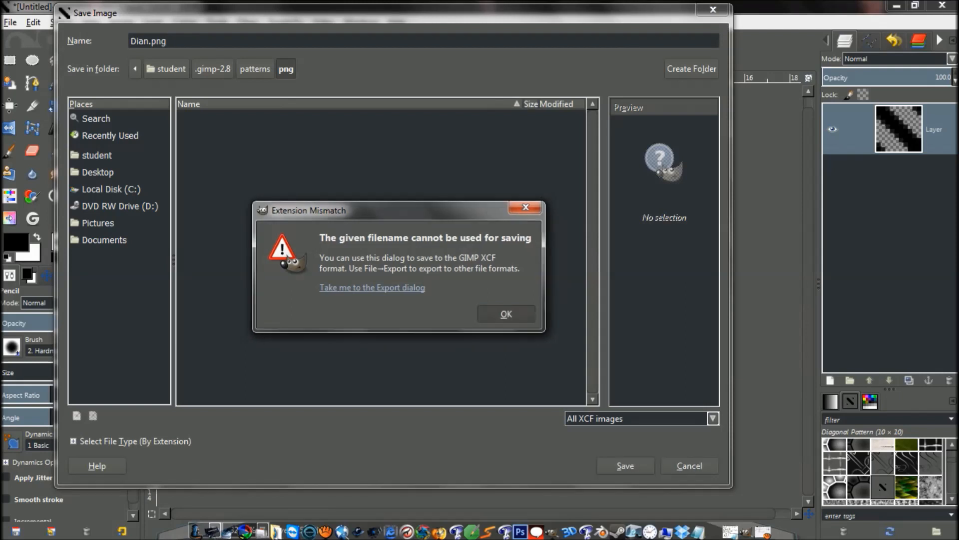
key(Return)
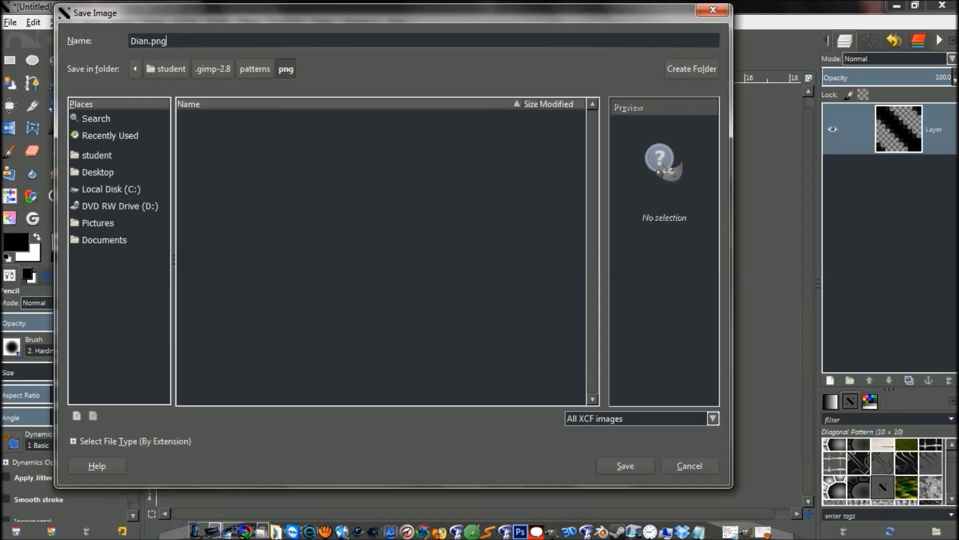
Step: Save the pattern image Dian in the GIMP XCF image file type
key(alt+t)
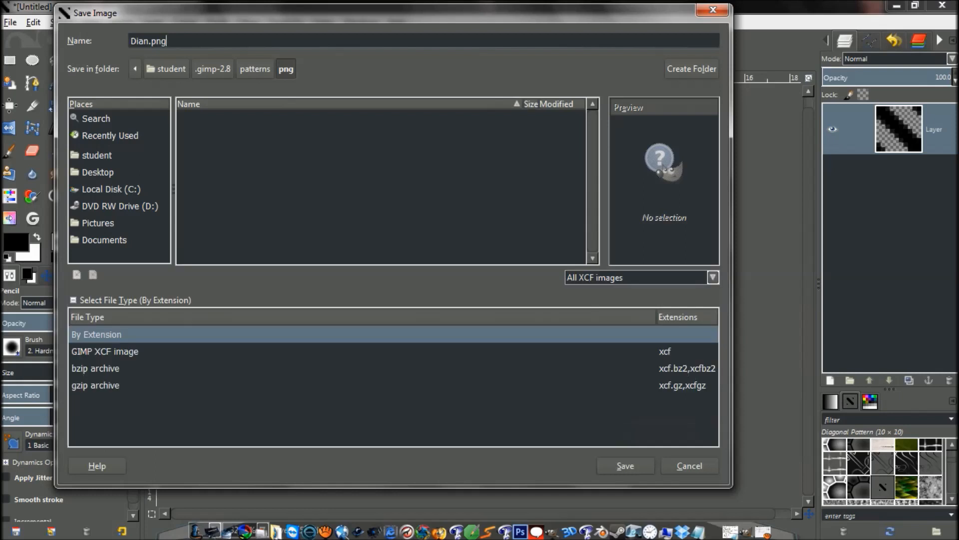
click(104, 351)
click(625, 465)
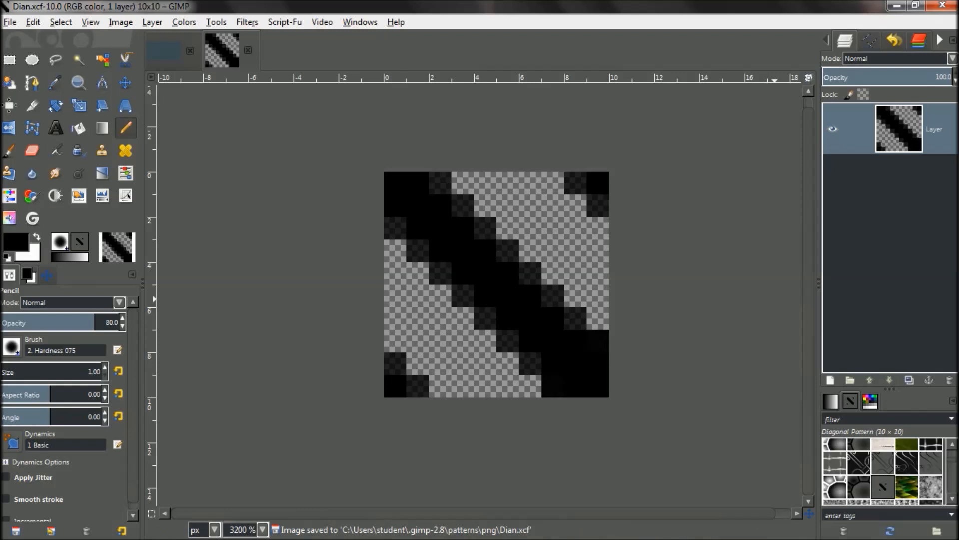
Step: In the wallpaper image, duplicate the top layer and pattern-fill the copy with Diagonal Pattern at about 30% layer opacity
click(170, 50)
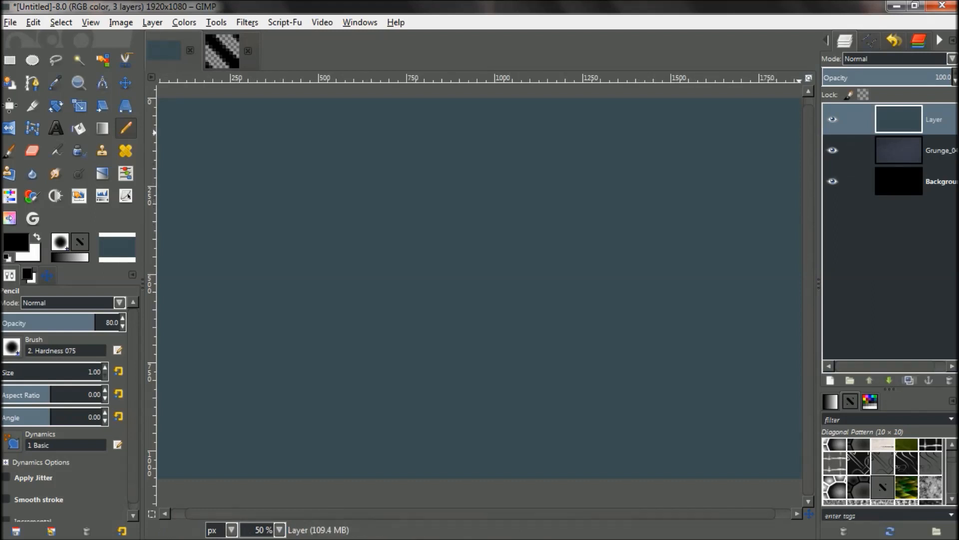
click(908, 381)
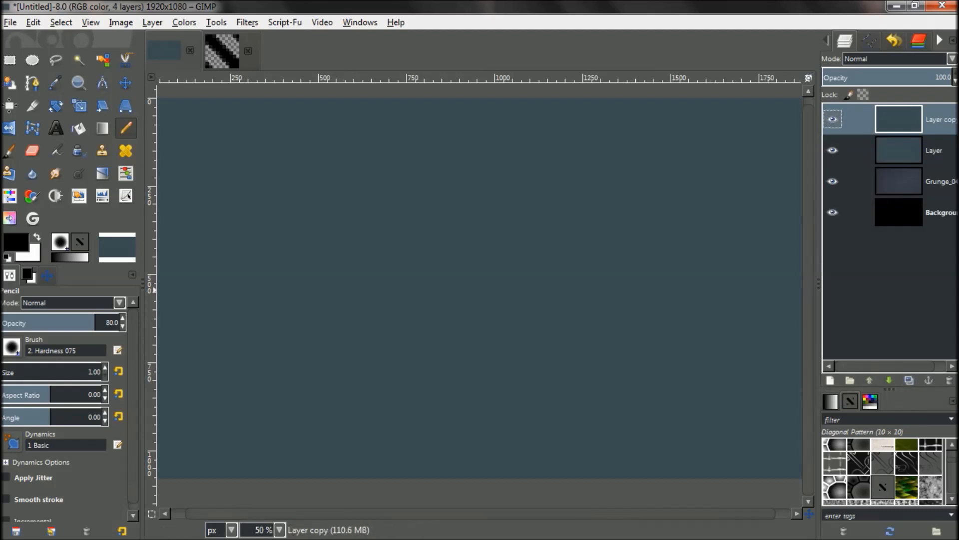
click(79, 128)
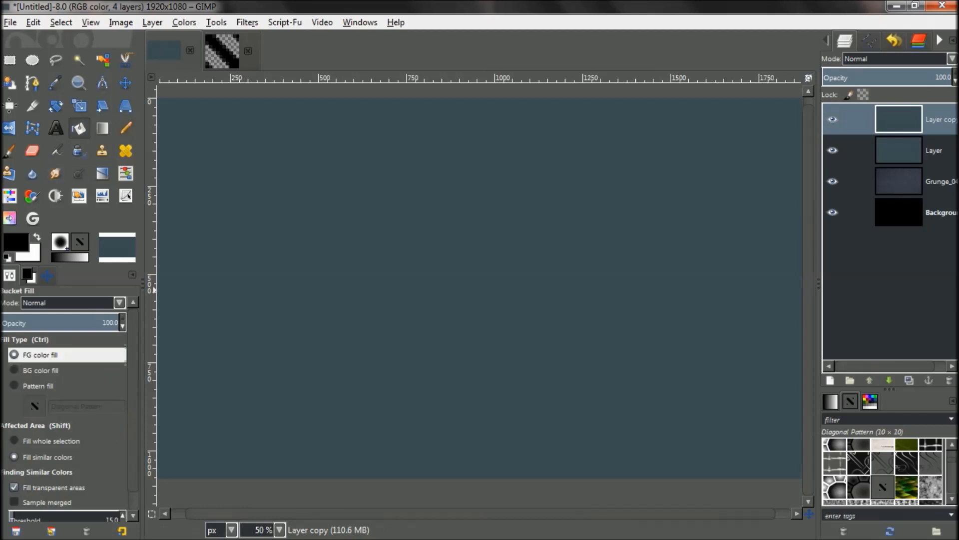
click(14, 385)
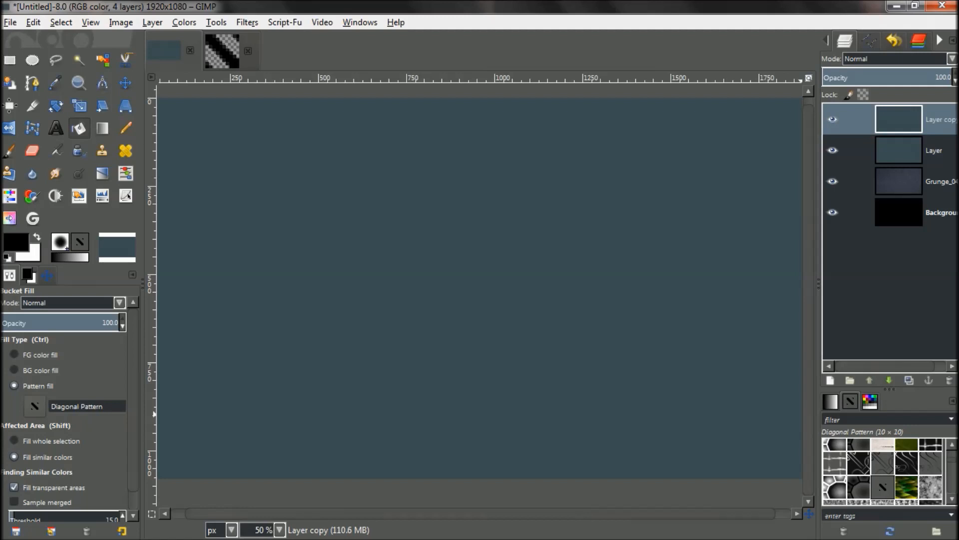
click(372, 280)
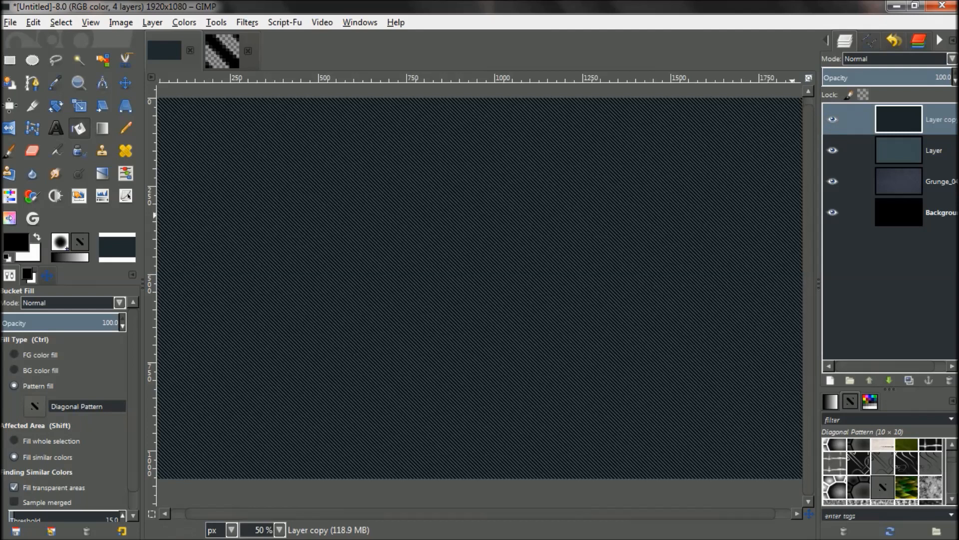
drag(947, 77, 861, 77)
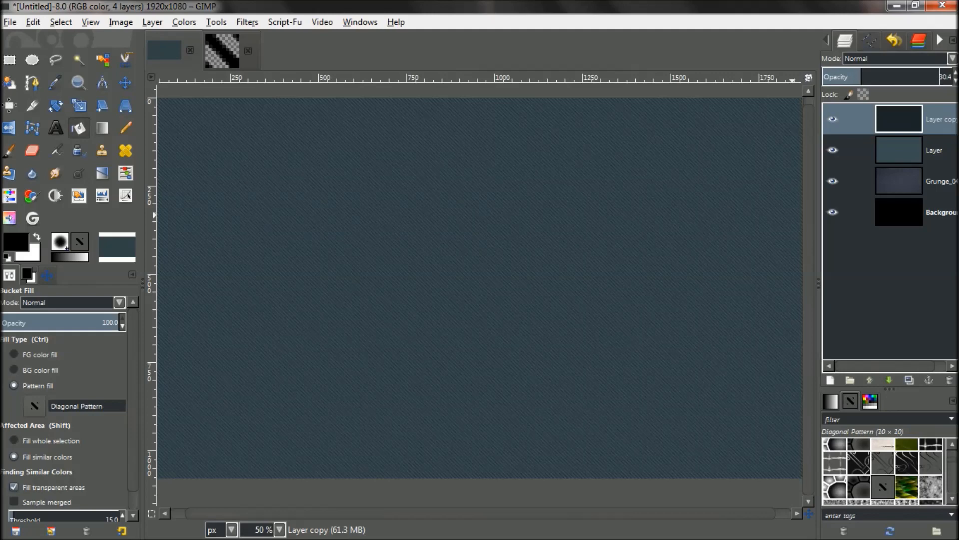
Step: Add a transparent 1920 × 1080 layer below the pattern layer and fill it with a vertical black-to-white linear gradient, dark at the top
click(898, 150)
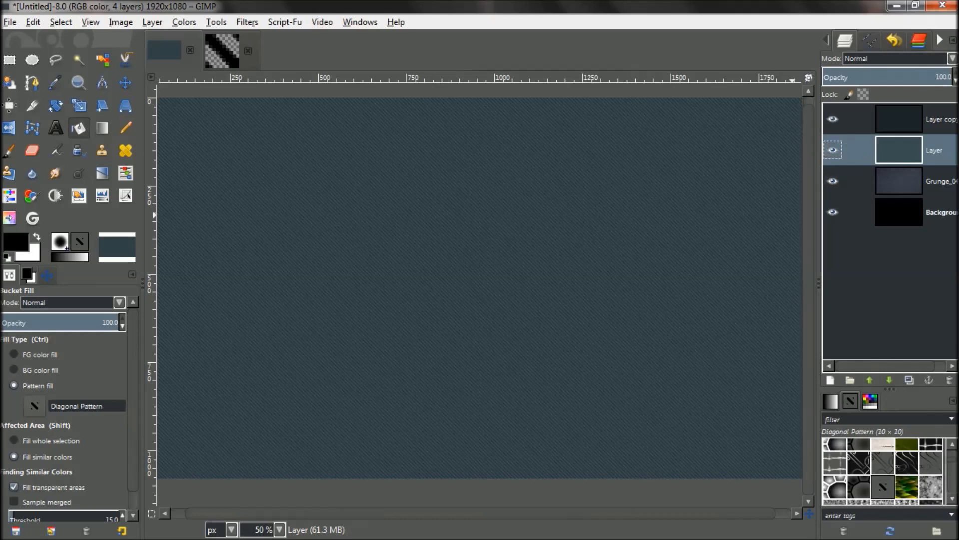
click(831, 380)
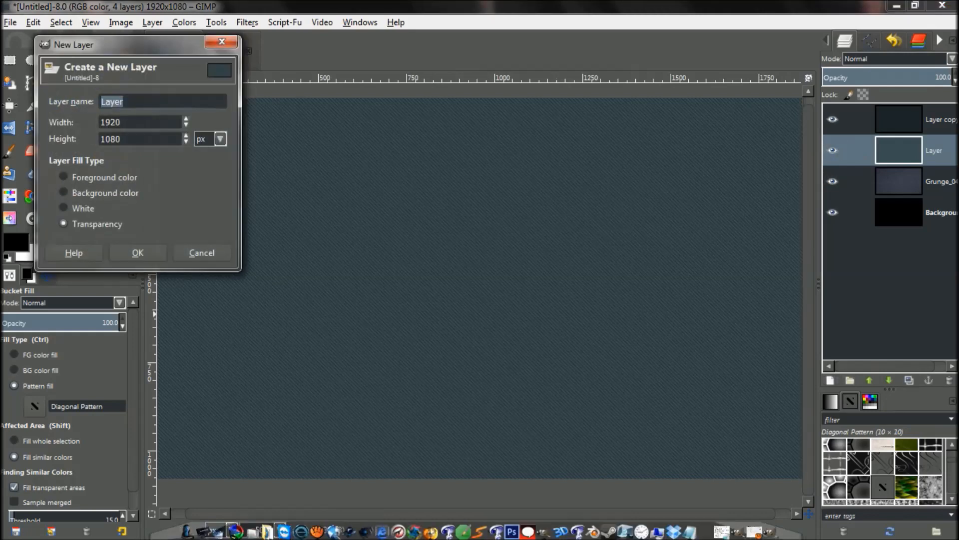
click(138, 251)
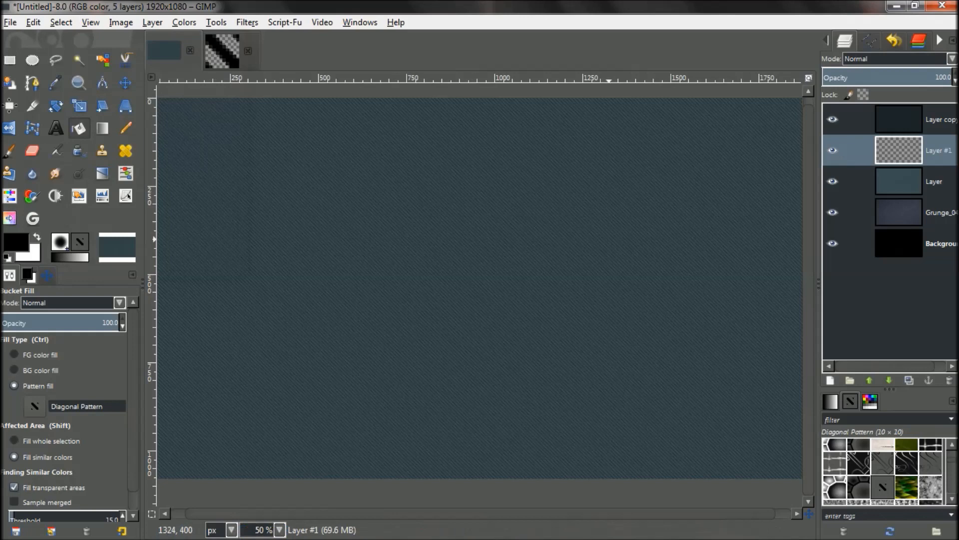
click(102, 128)
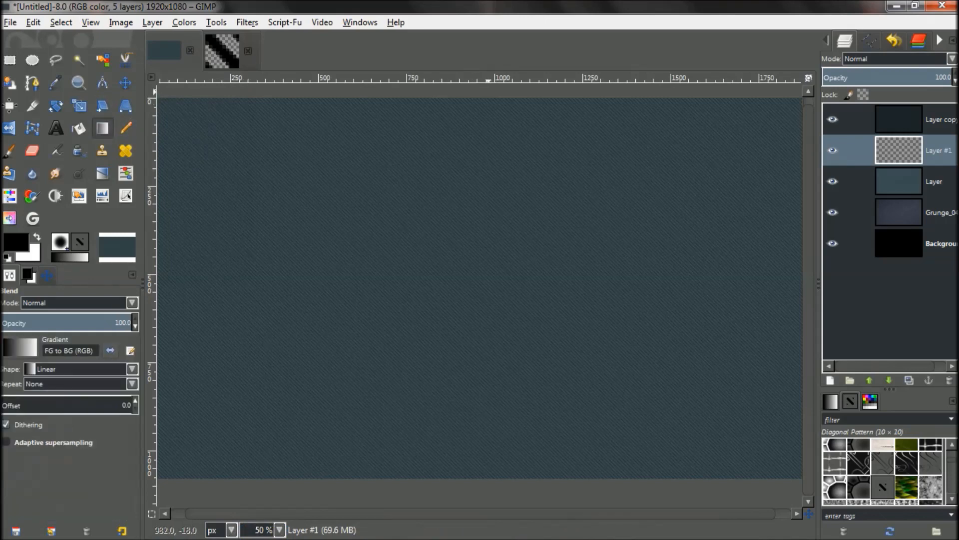
drag(488, 91, 488, 443)
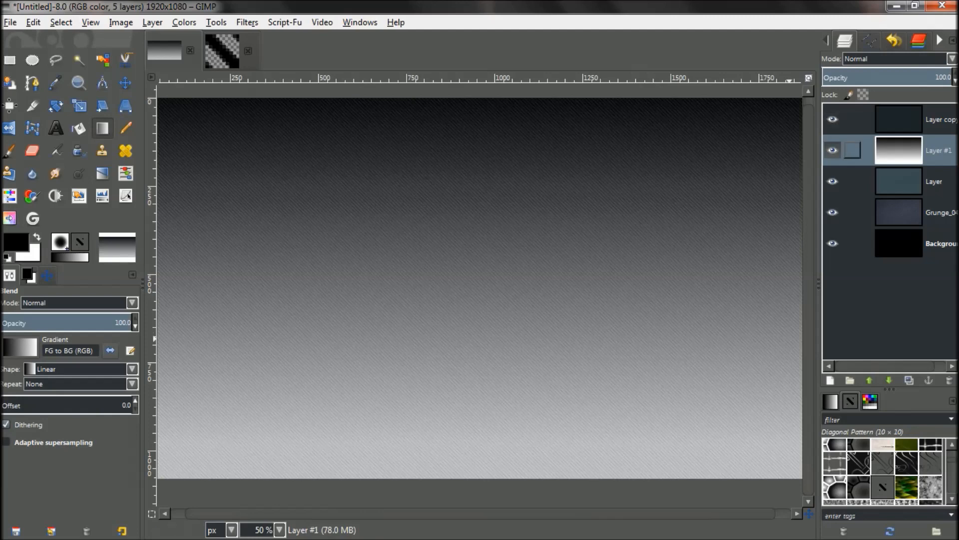
Step: Set the gradient layer's blend mode to Overlay and lower its opacity to about 61
click(898, 119)
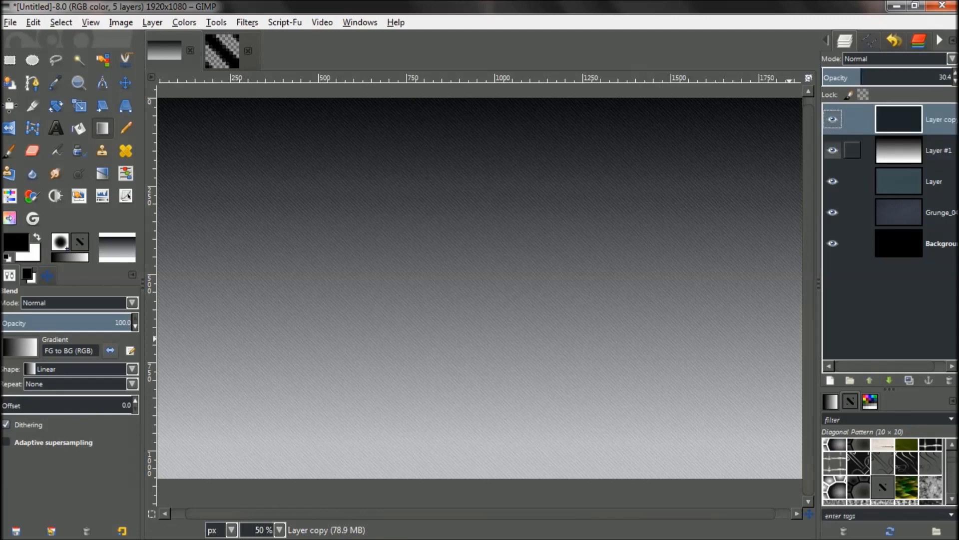
click(898, 150)
click(951, 59)
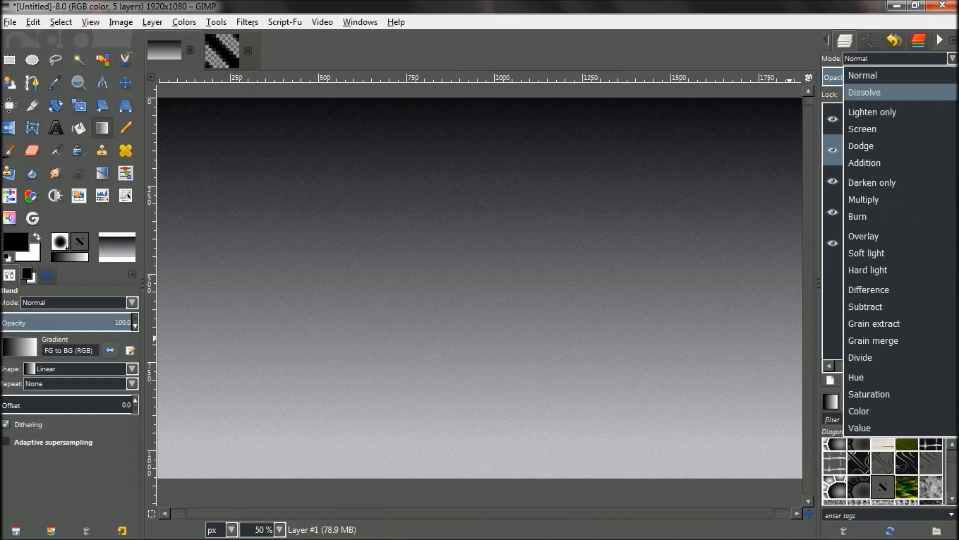
click(863, 236)
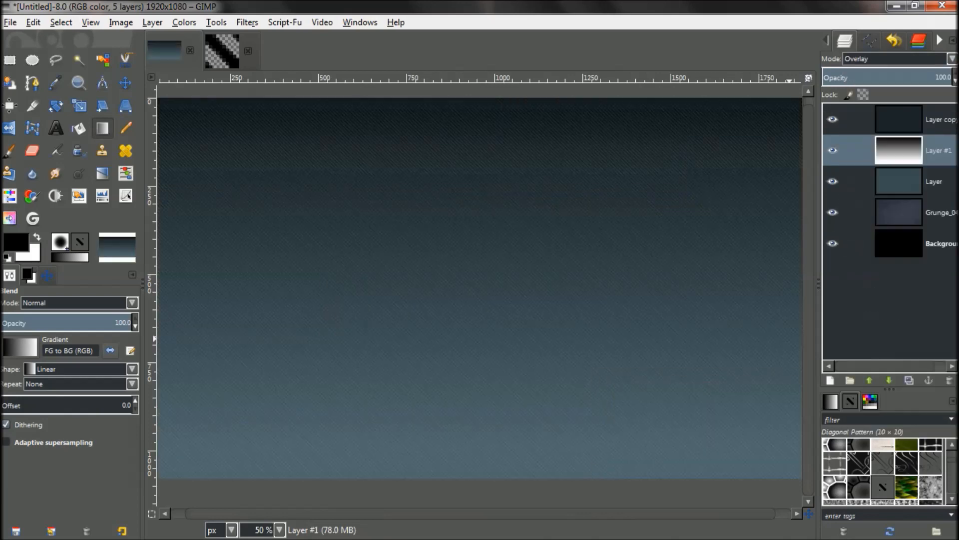
drag(939, 77, 900, 77)
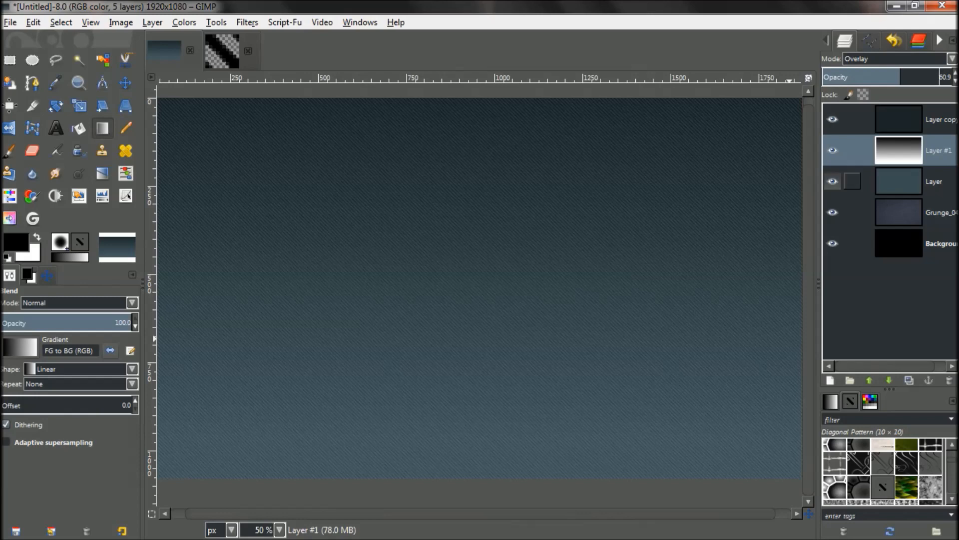
Step: Merge the diagonal pattern layer down into the gradient layer, and merge the result down into the blue layer
click(899, 119)
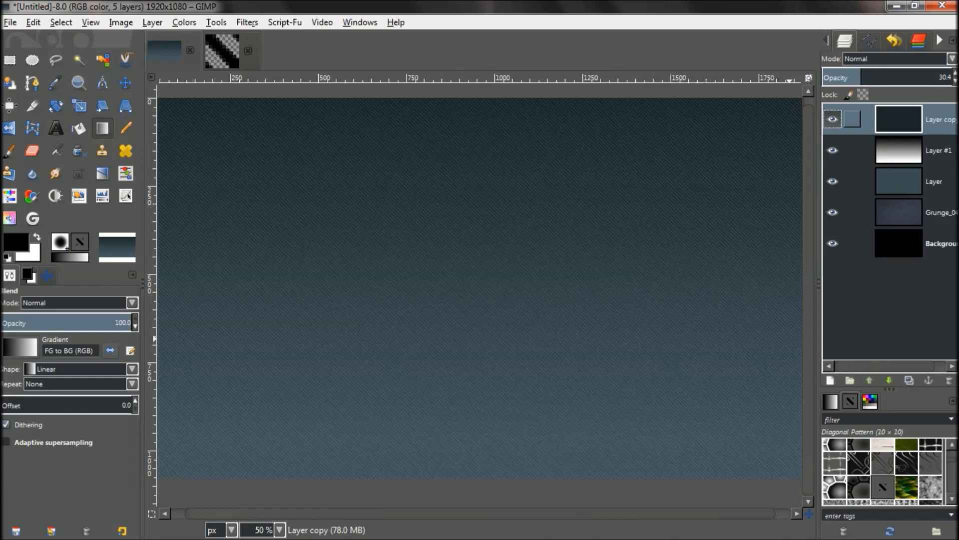
right_click(934, 119)
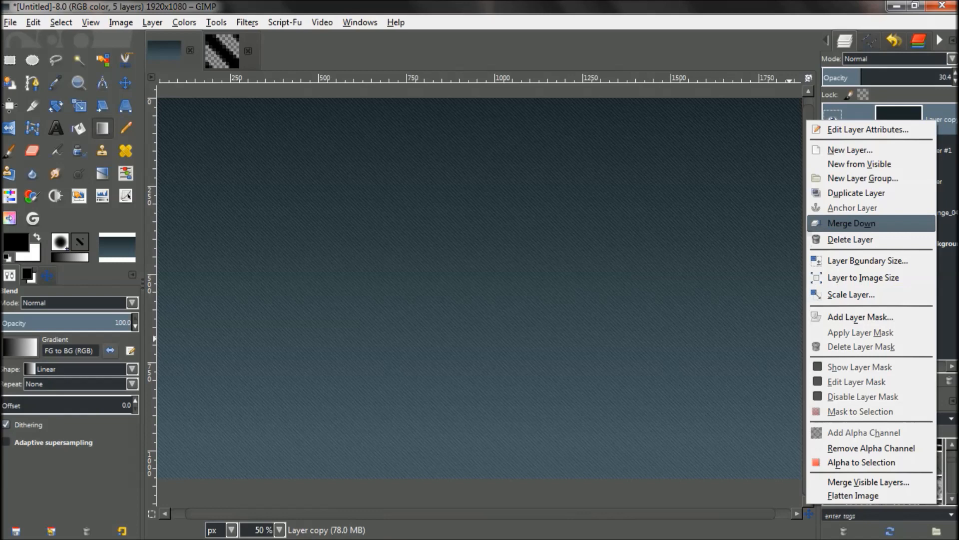
click(851, 223)
right_click(918, 115)
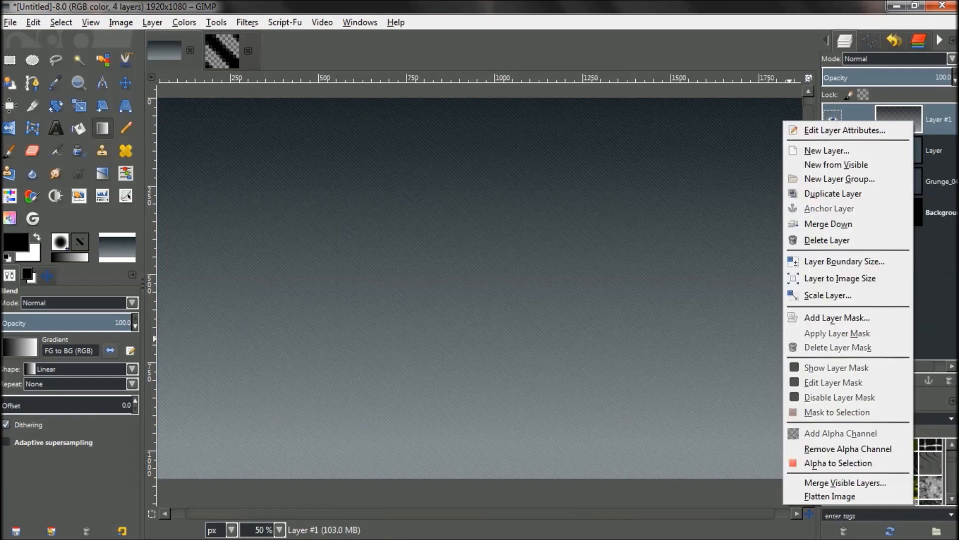
click(839, 223)
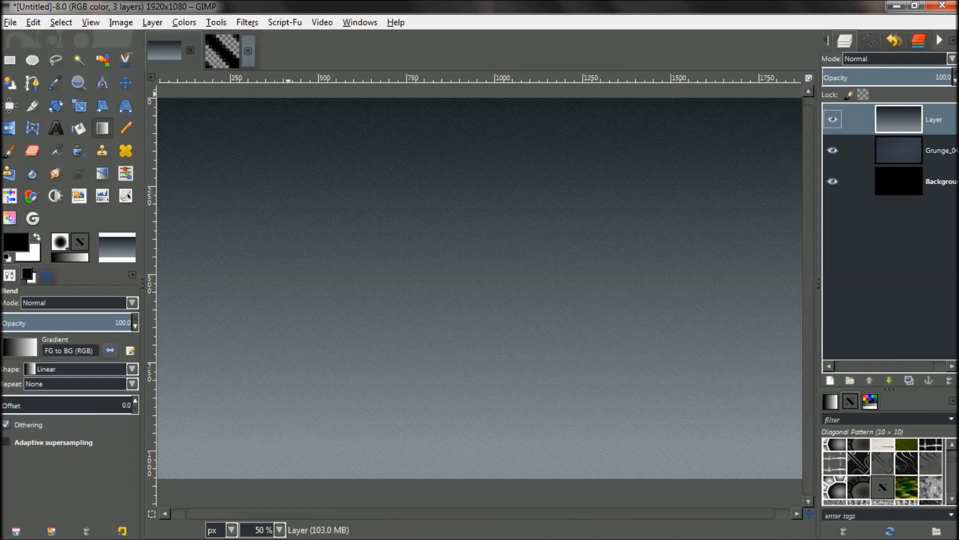
Step: Close the diagonal pattern image and select the entire wallpaper canvas, with Rectangle Select as the active tool
click(248, 50)
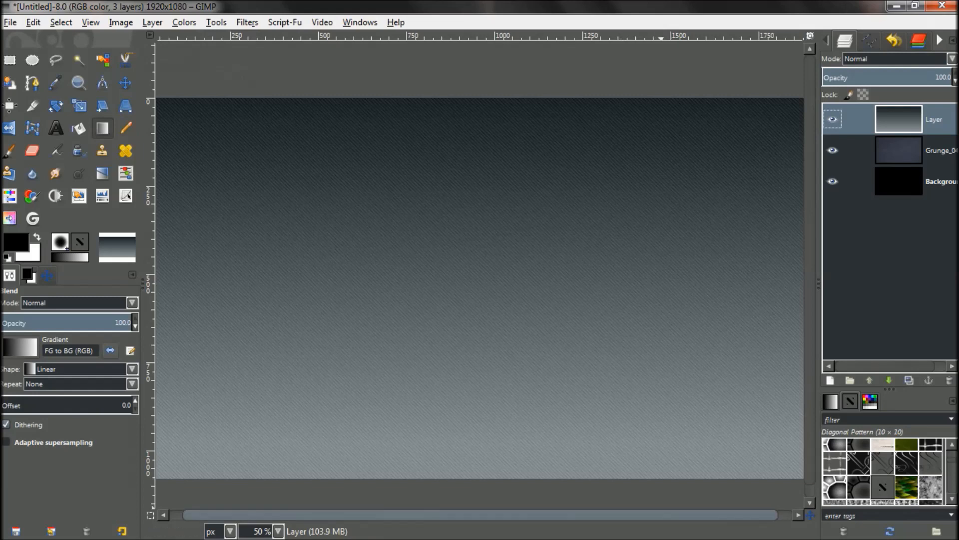
drag(661, 515, 648, 514)
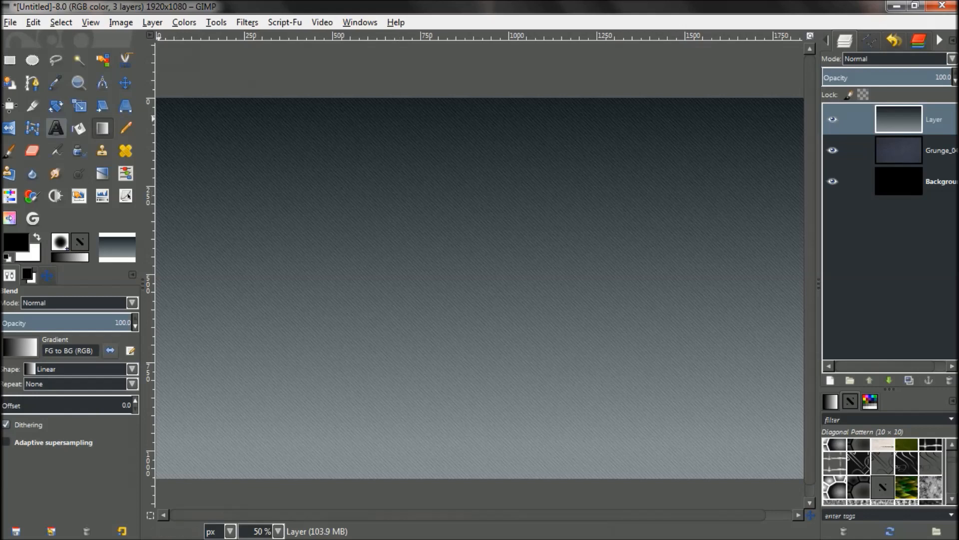
click(10, 60)
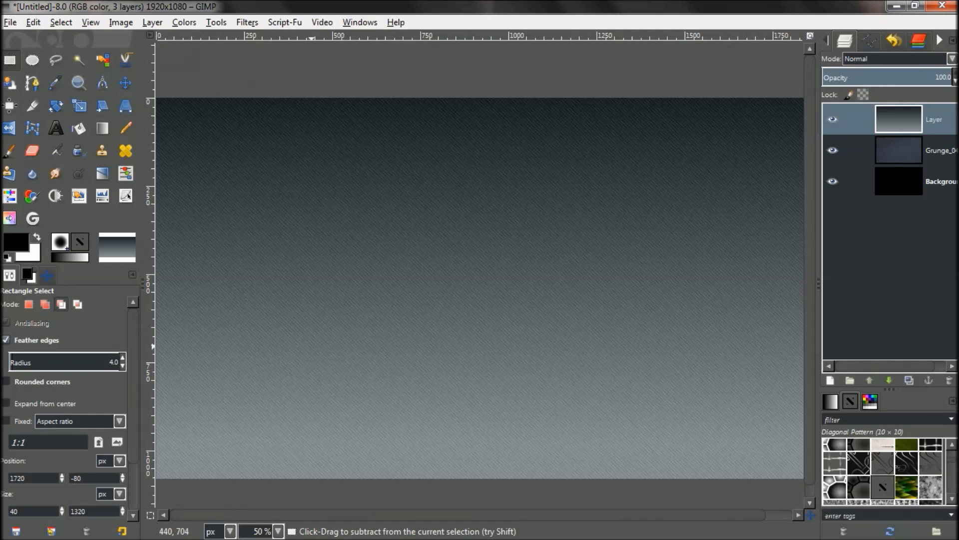
key(ctrl+a)
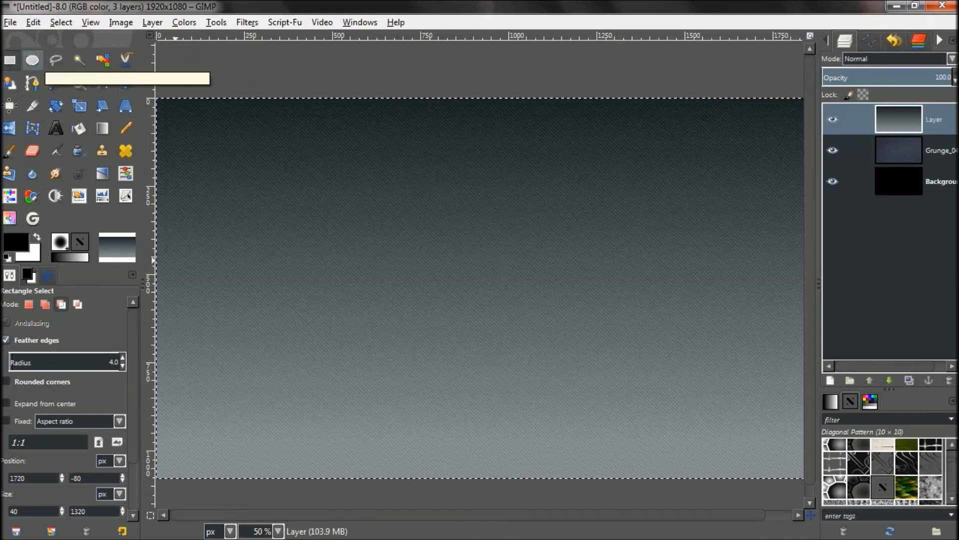
click(32, 60)
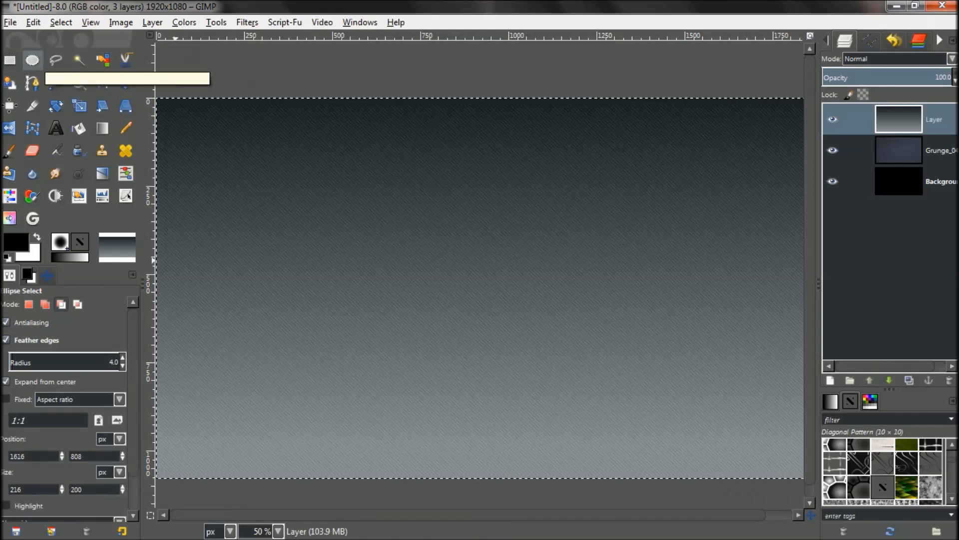
click(9, 59)
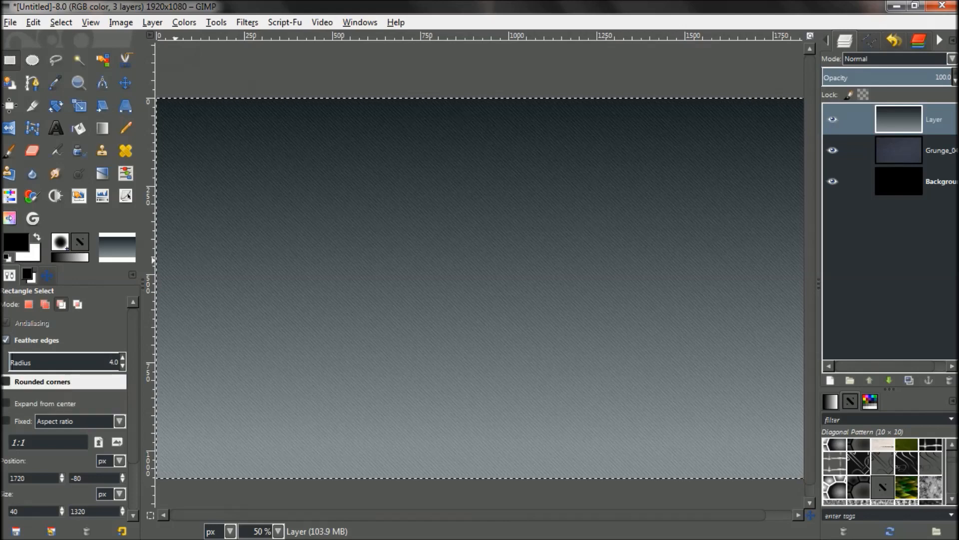
Step: Float the tool options beside the canvas and set Rectangle Select to rounded corners with radius 10, expanding from center
click(42, 382)
drag(123, 399, 130, 397)
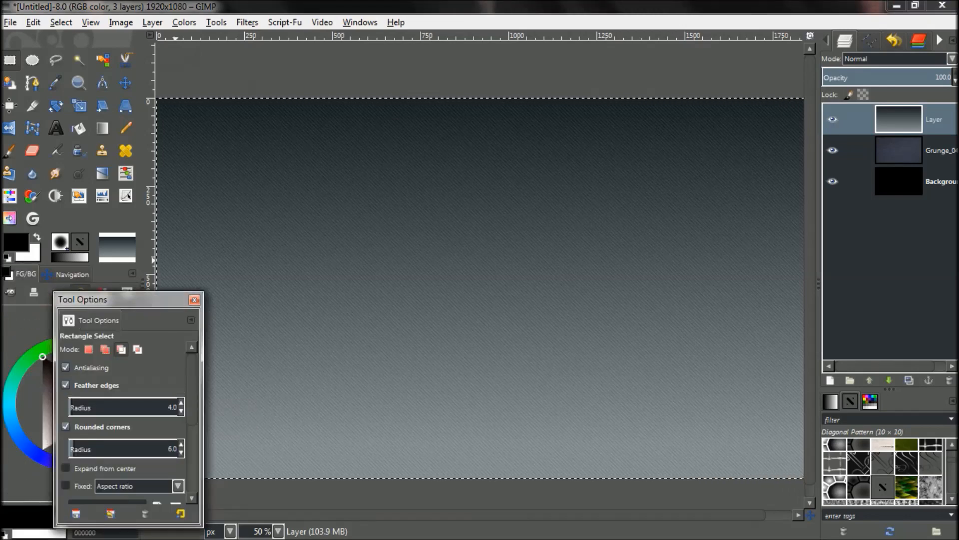
drag(91, 320, 122, 312)
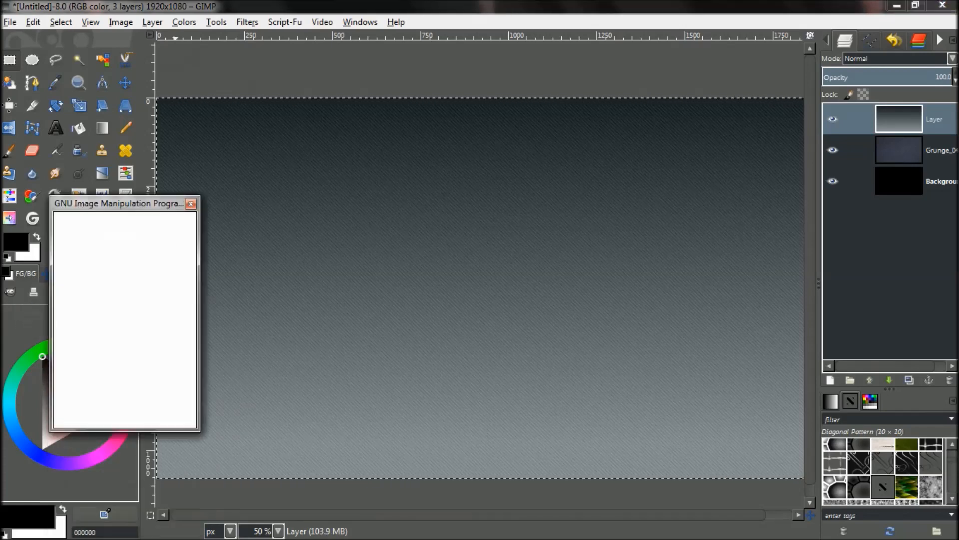
mouse_move(120, 204)
mouse_down()
mouse_move(75, 248)
mouse_move(71, 275)
mouse_up()
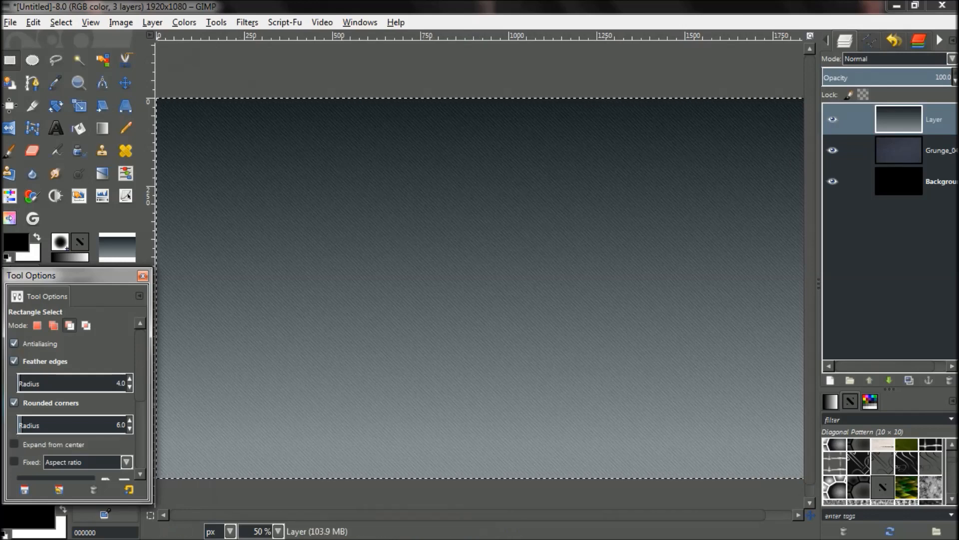
scroll(70, 424, up, 4)
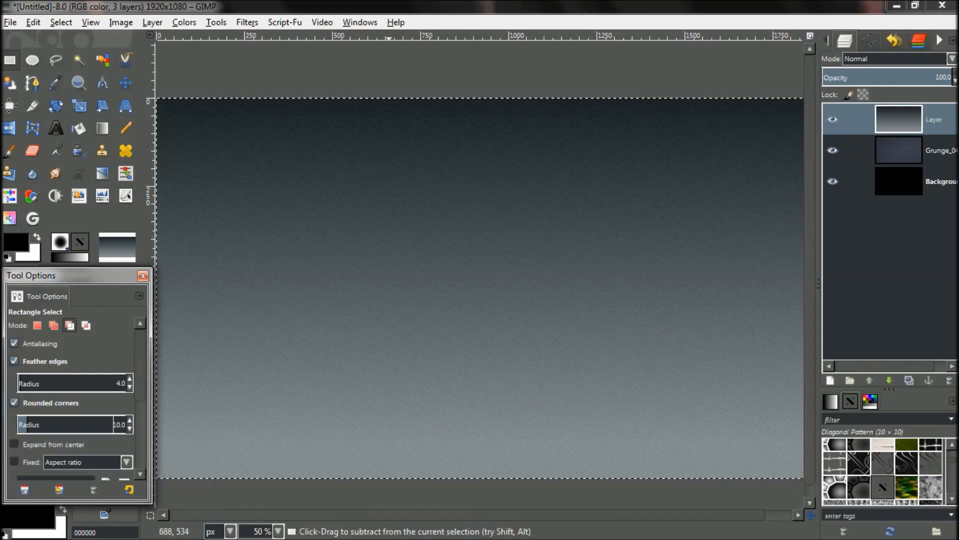
click(14, 444)
Step: Subtract a wide rounded rectangle from the middle of the selection, setting its corner radius to 25 and shifting it up slightly above center
drag(394, 245, 626, 307)
drag(394, 245, 505, 300)
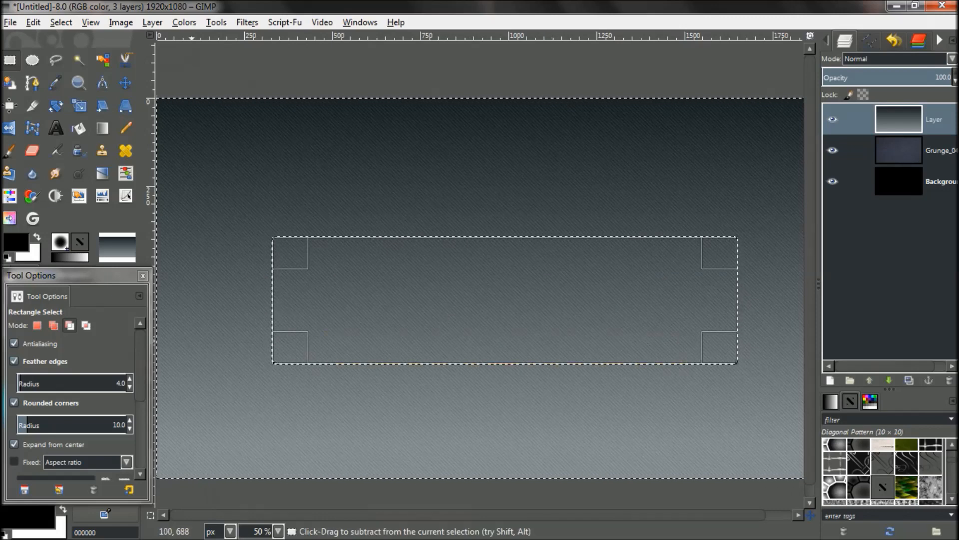
drag(27, 424, 42, 424)
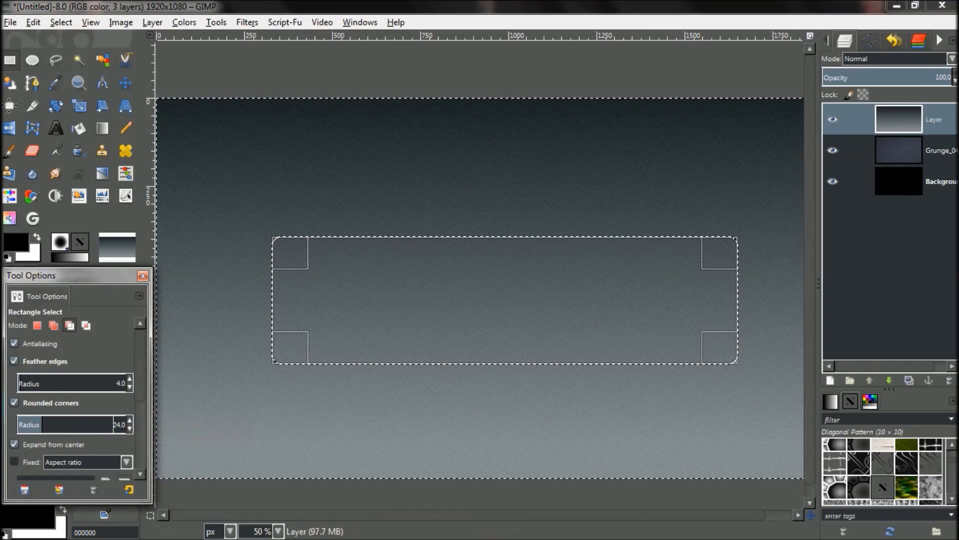
click(130, 421)
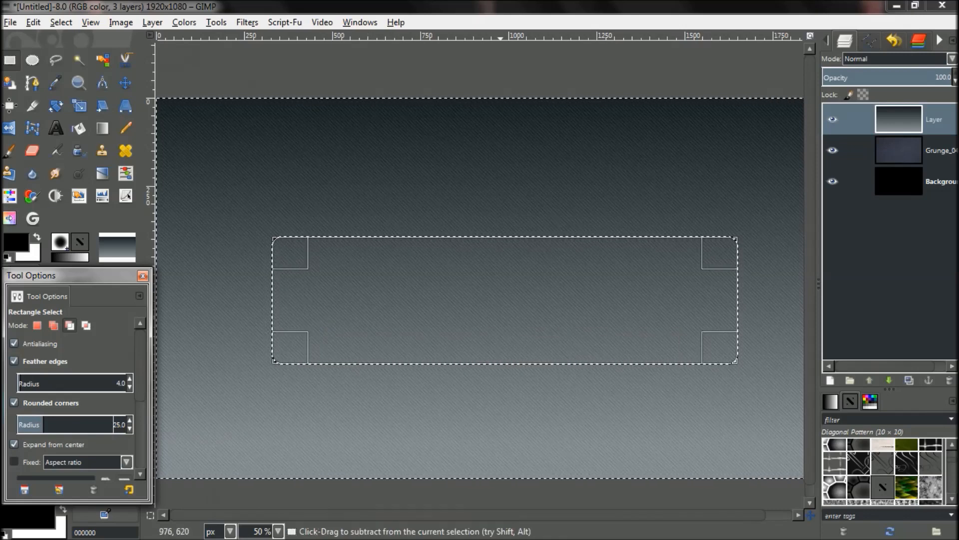
mouse_move(504, 301)
mouse_down()
mouse_move(495, 296)
mouse_move(503, 284)
mouse_up()
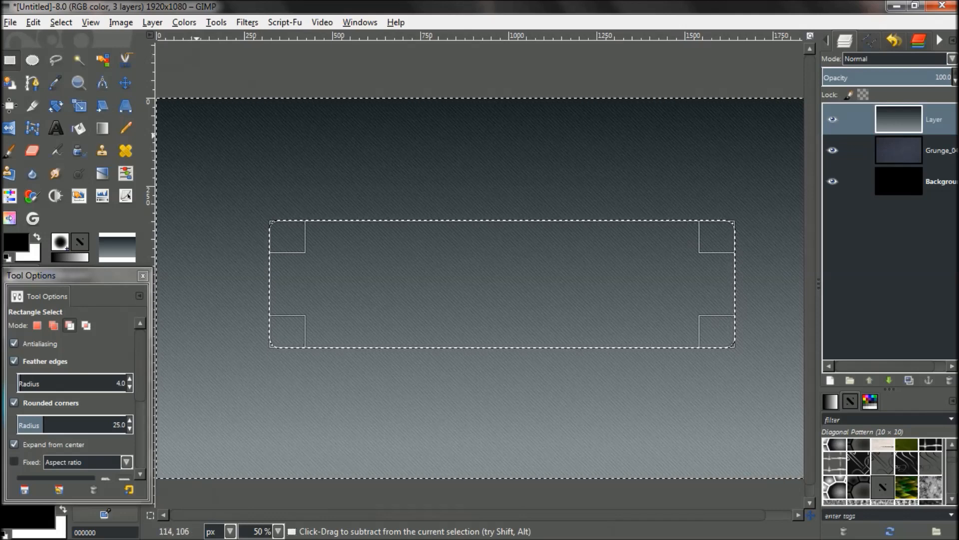
Step: Subtract a rounded square from the selection near each of the canvas's four corners
drag(183, 120, 215, 160)
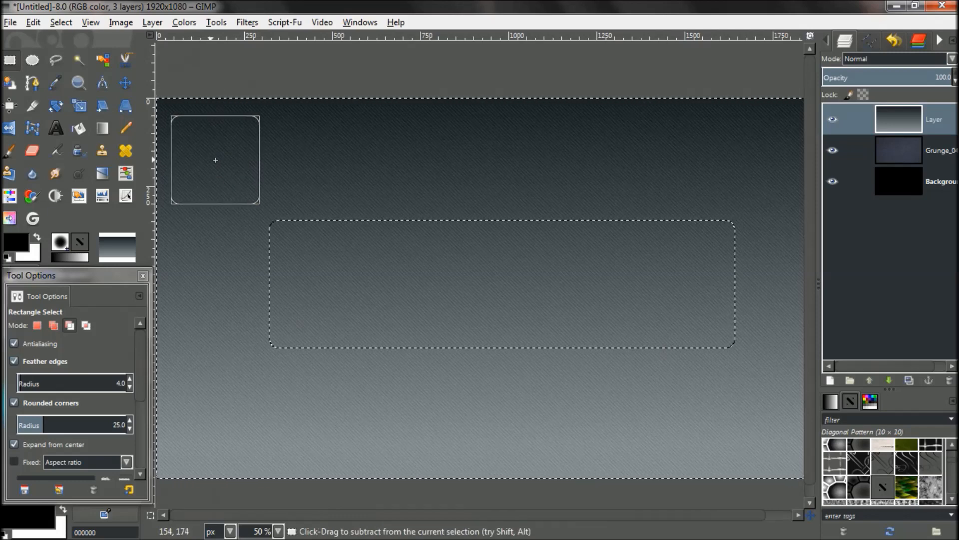
drag(203, 417, 241, 415)
drag(256, 432, 255, 463)
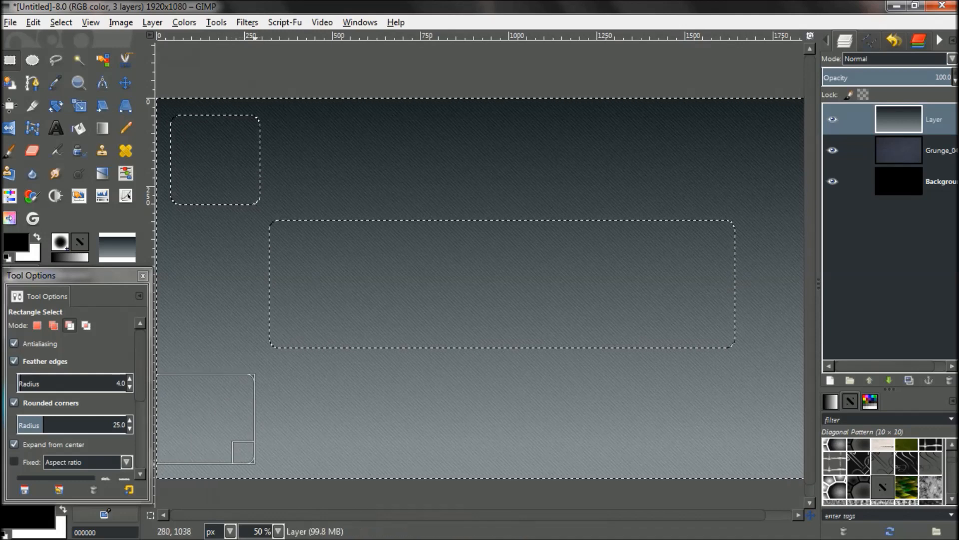
drag(197, 424, 218, 420)
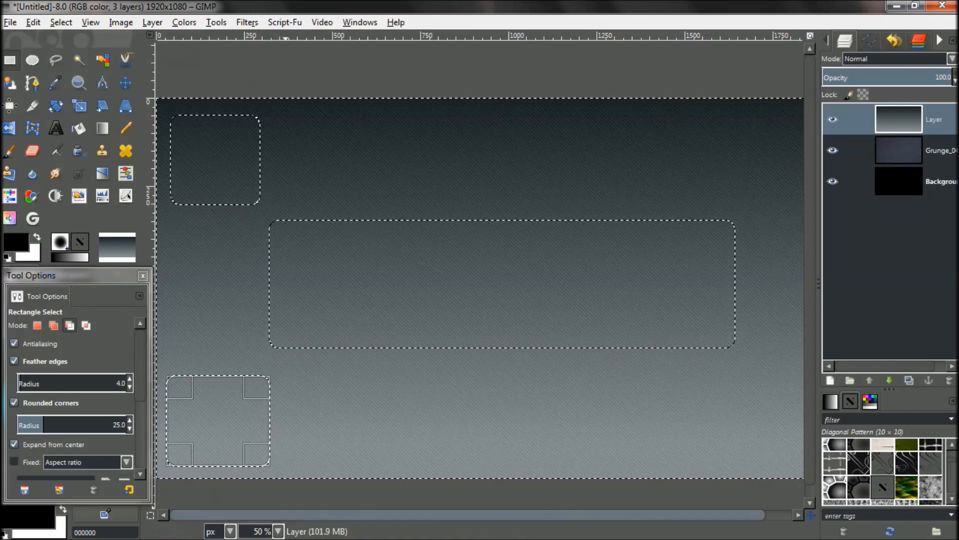
click(278, 531)
click(270, 496)
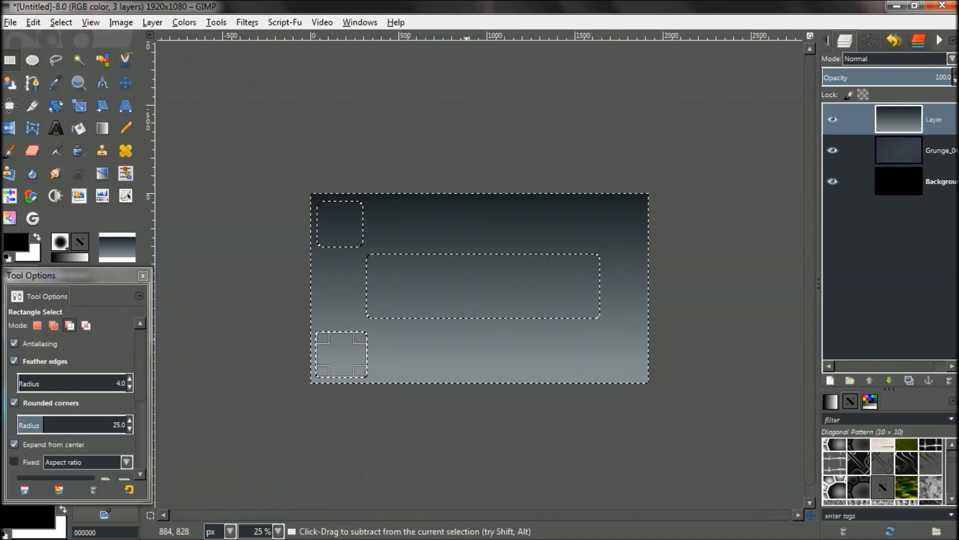
drag(602, 210, 618, 226)
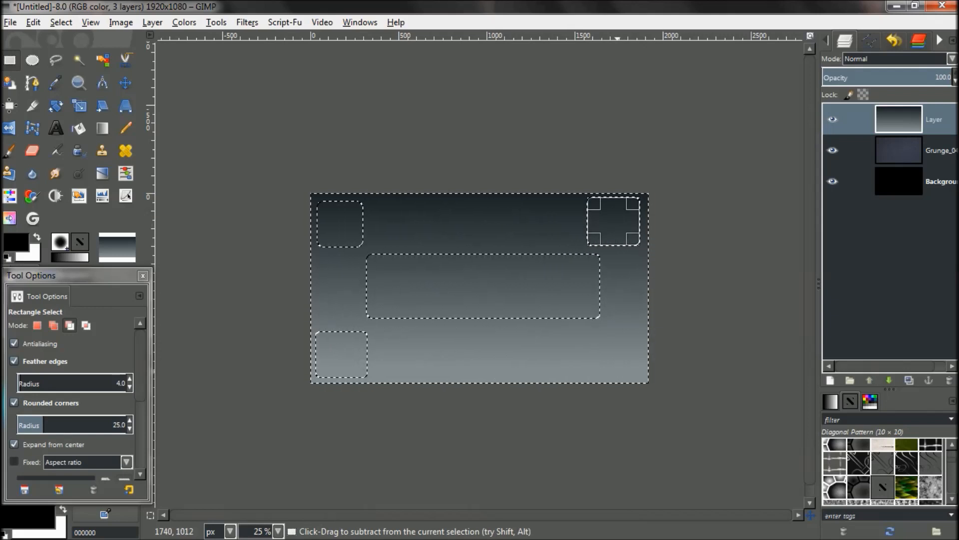
mouse_move(599, 349)
mouse_down()
mouse_move(622, 373)
mouse_move(615, 352)
mouse_up()
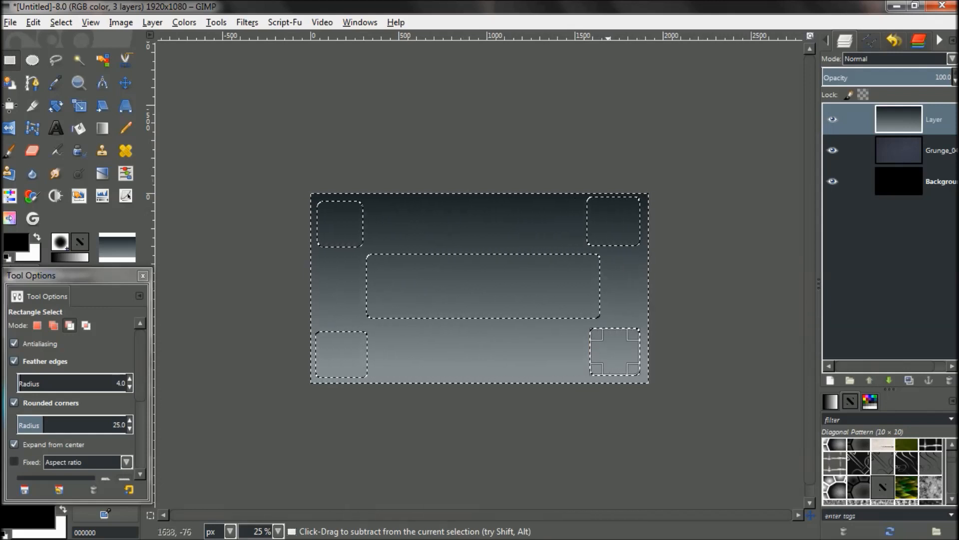
Step: Subtract two narrow full-height vertical strips beside the canvas's right edge, through the corner squares, disabling Expand from center for the second
drag(608, 178, 628, 414)
drag(594, 261, 635, 300)
drag(634, 226, 632, 286)
drag(632, 358, 632, 358)
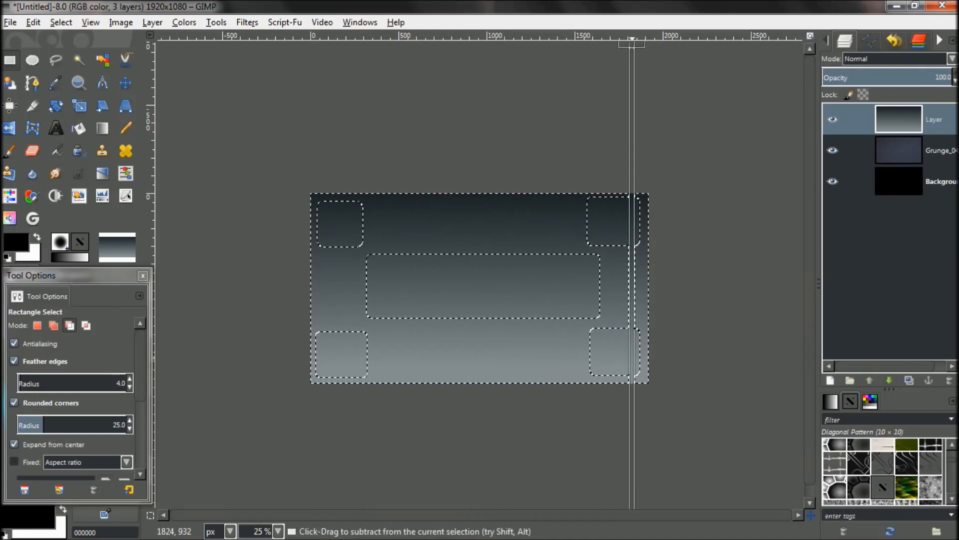
click(50, 444)
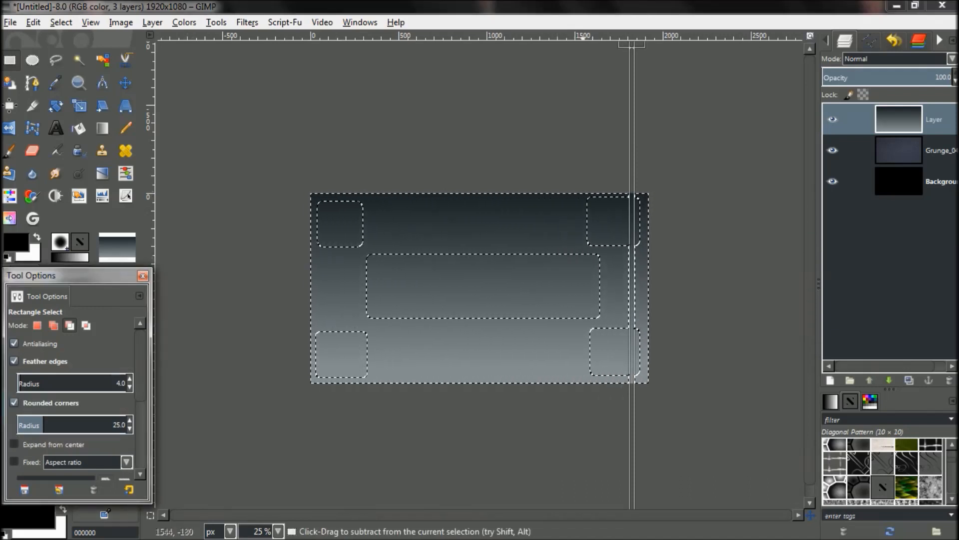
drag(581, 223, 608, 413)
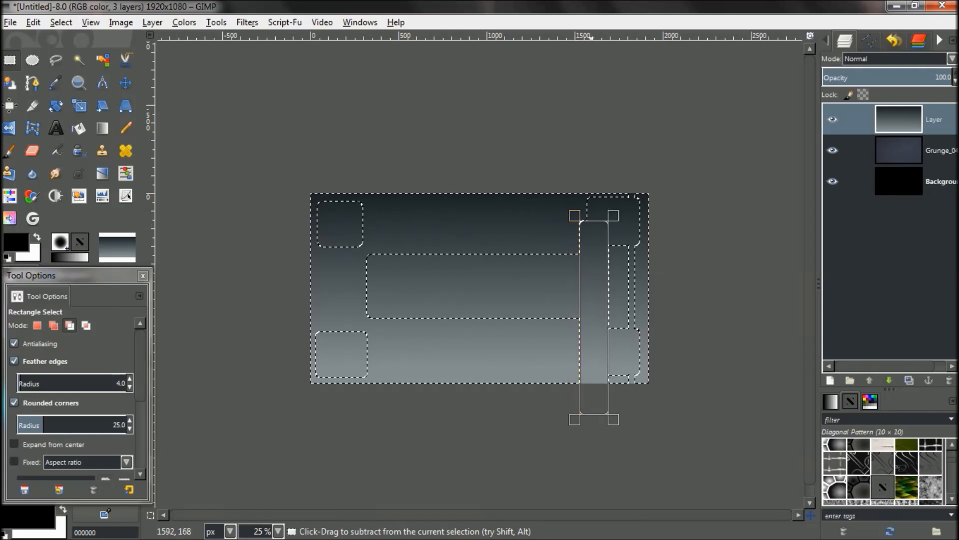
drag(594, 212, 593, 168)
drag(574, 259, 594, 265)
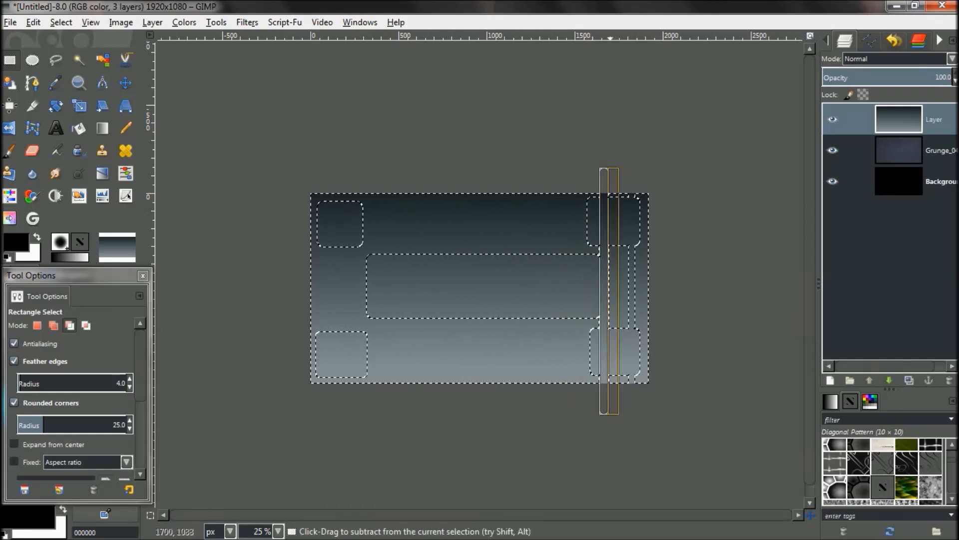
Step: Subtract two narrow full-height strips through the left corner squares and two thin full-width strips through the upper and lower squares
drag(321, 179, 327, 438)
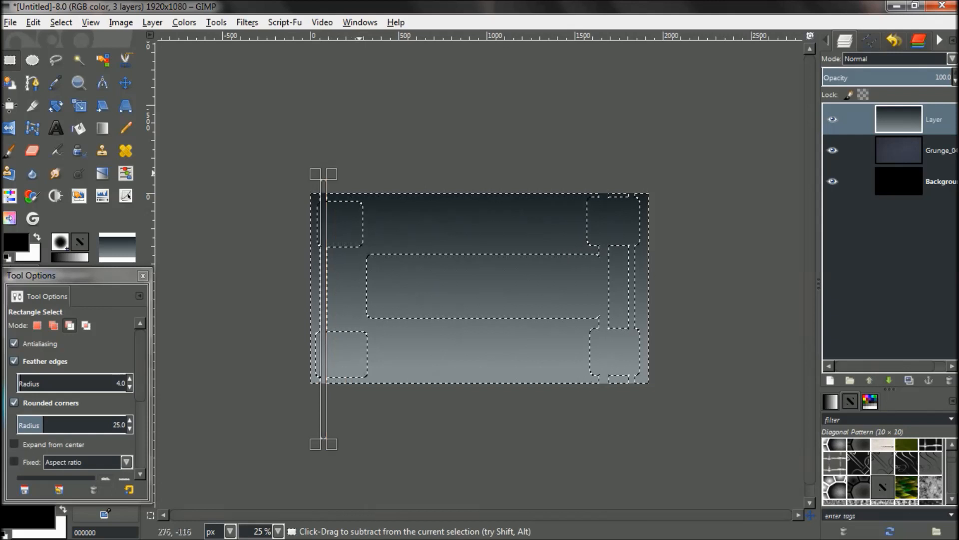
drag(349, 178, 360, 437)
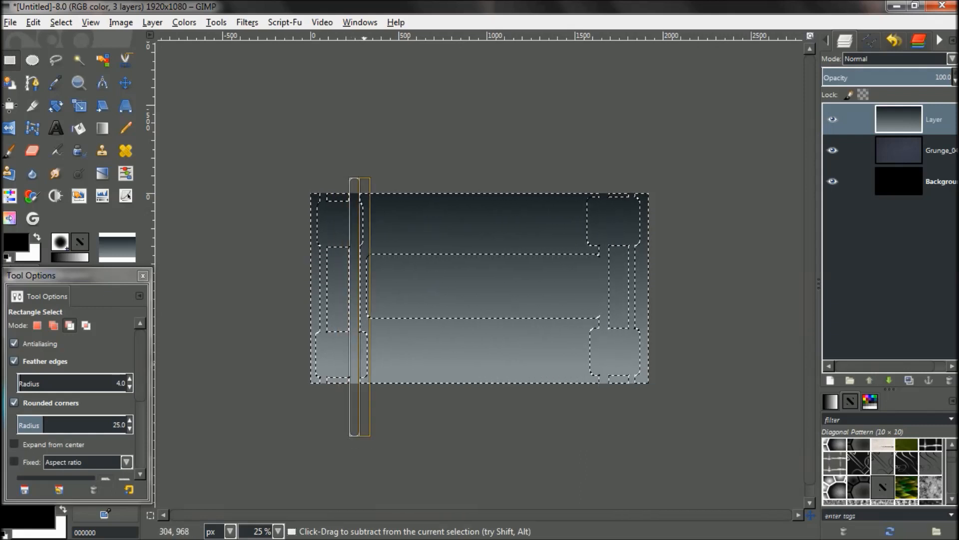
drag(365, 362, 378, 359)
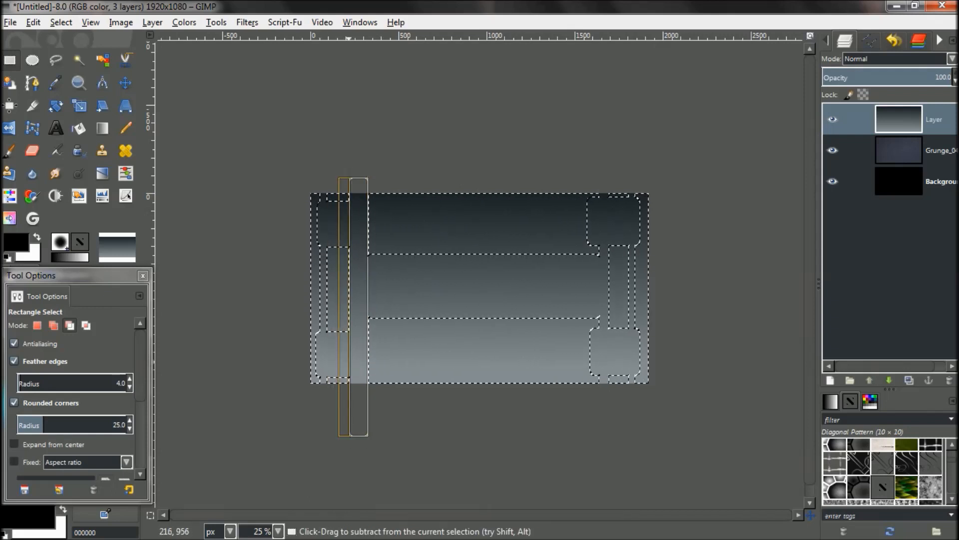
drag(345, 364, 352, 364)
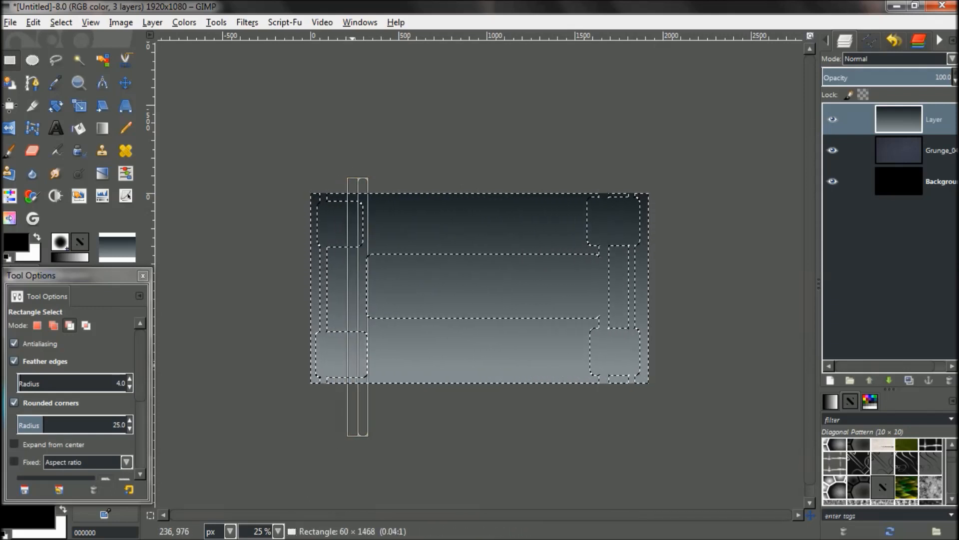
drag(353, 364, 353, 364)
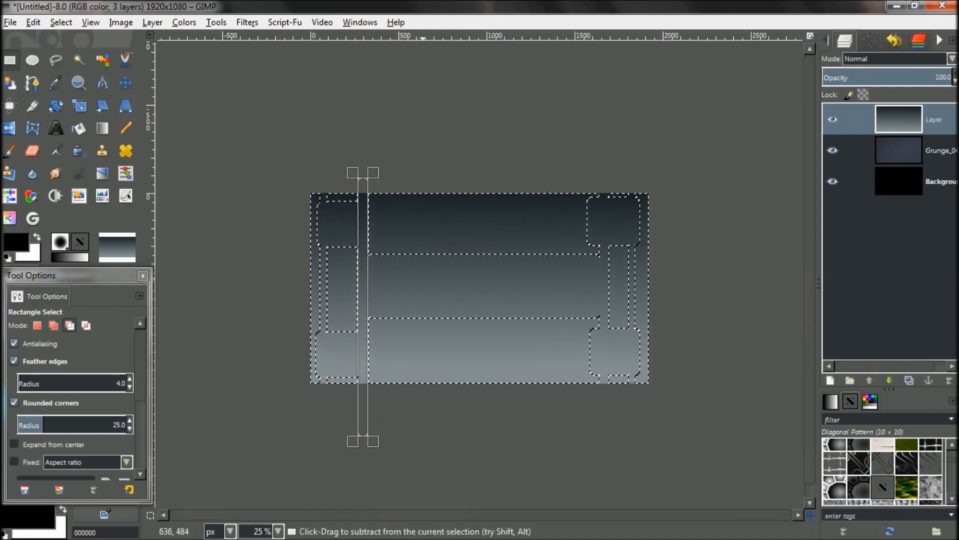
drag(291, 216, 672, 220)
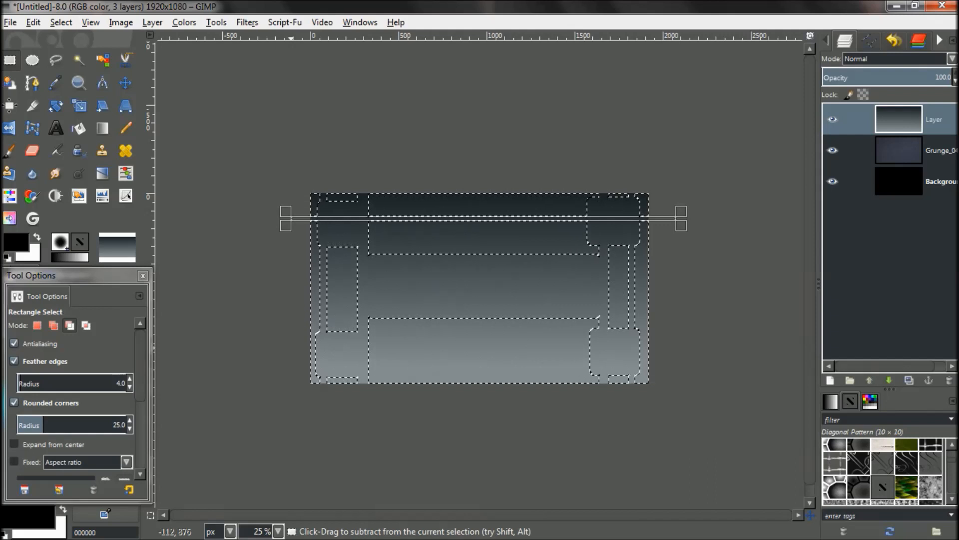
drag(283, 344, 674, 350)
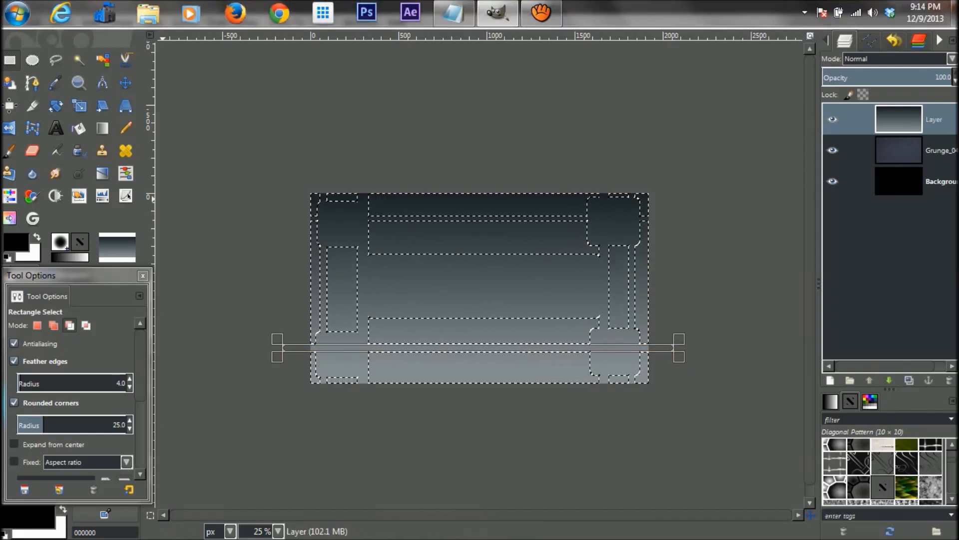
Step: Invert the selection and delete the selected panel and strip shapes from the top gradient layer
click(60, 22)
click(75, 73)
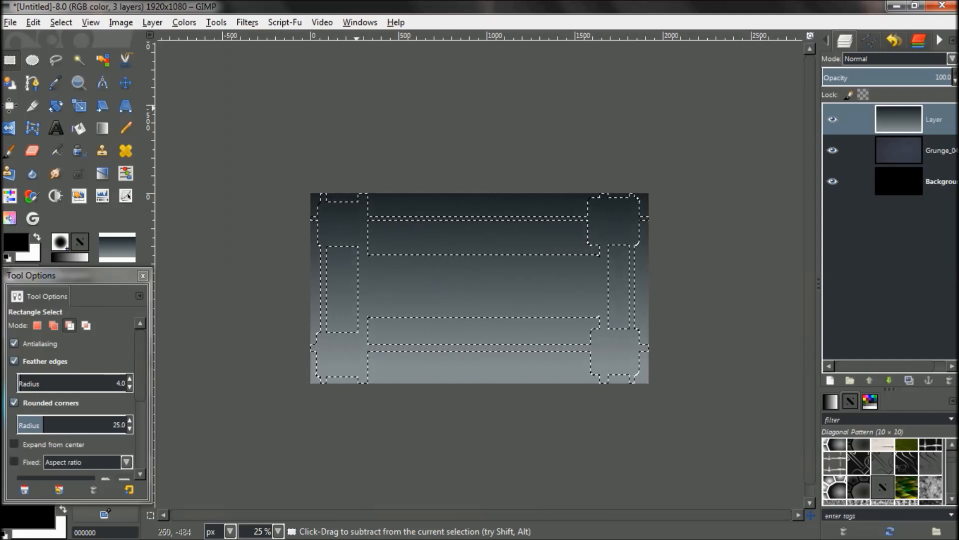
key(Delete)
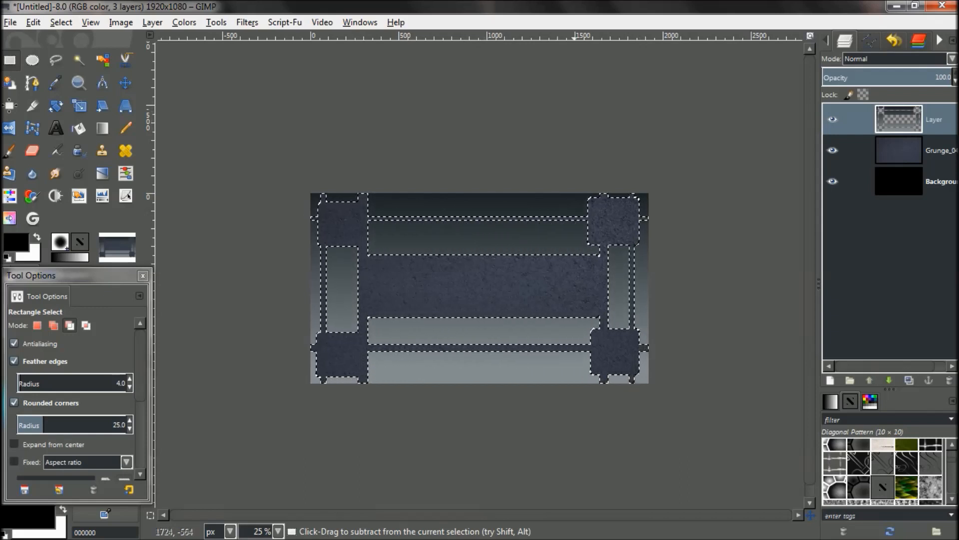
Step: Add a bevel with thickness 5 to the top gradient layer, working on a copy of the image
click(246, 22)
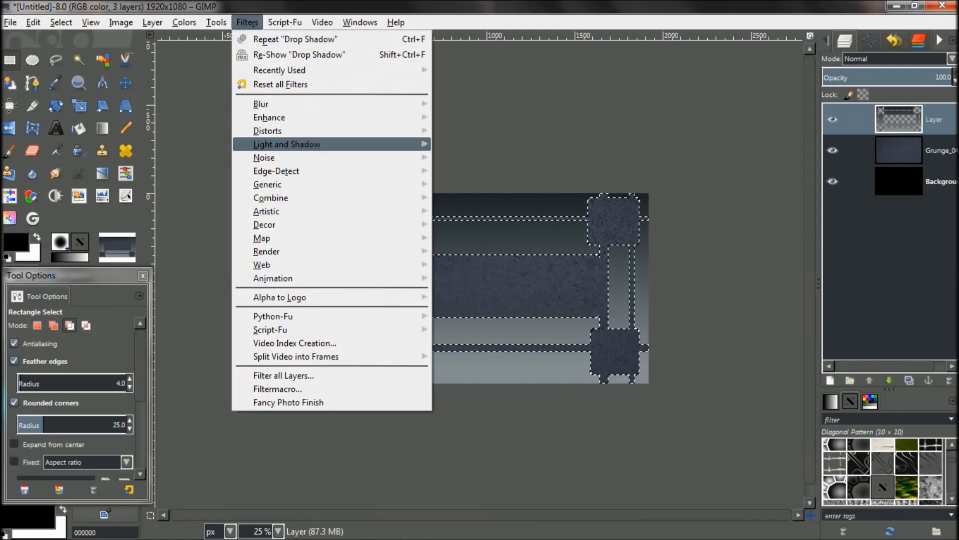
mouse_move(268, 130)
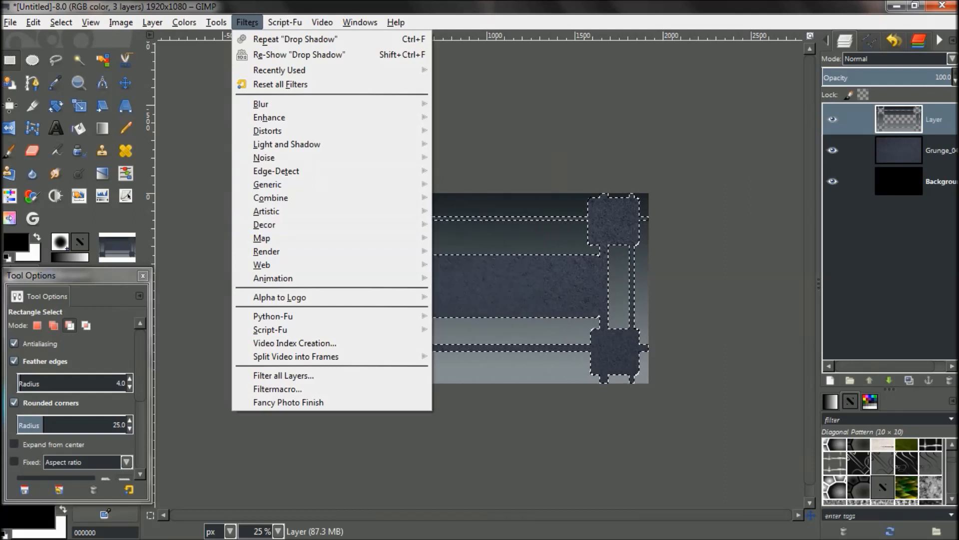
click(471, 225)
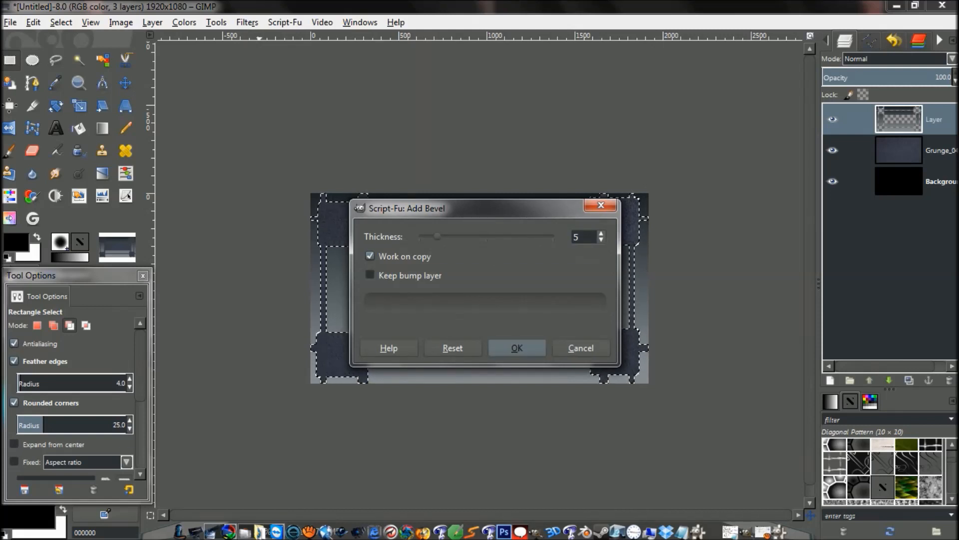
click(516, 348)
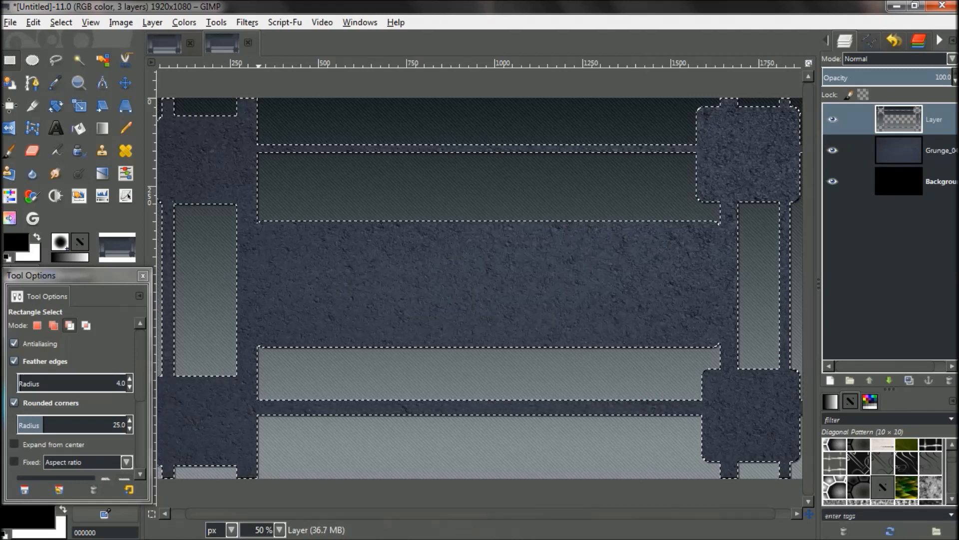
Step: Apply the Emboss filter to the top gradient layer with the Emboss function, azimuth 236.76, elevation 85.95 and depth 74
click(247, 22)
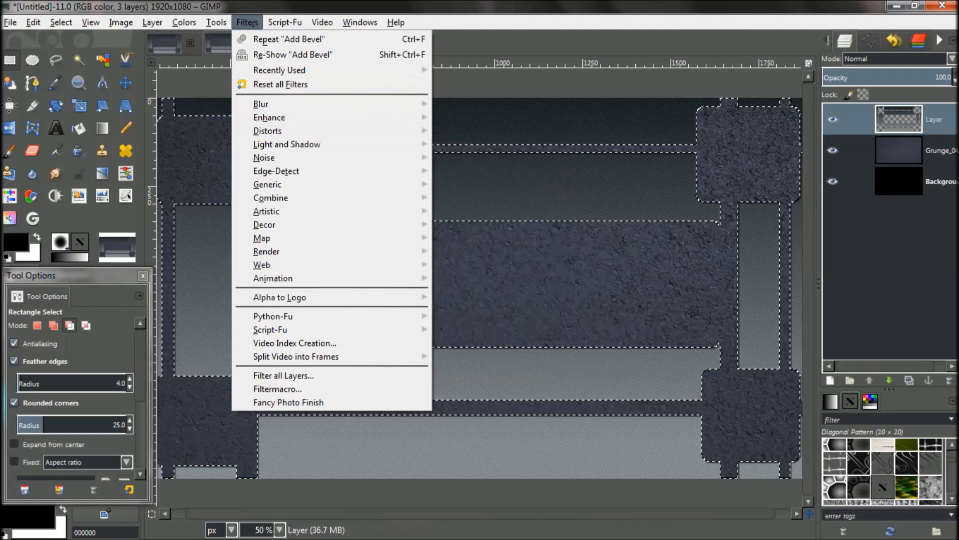
click(468, 171)
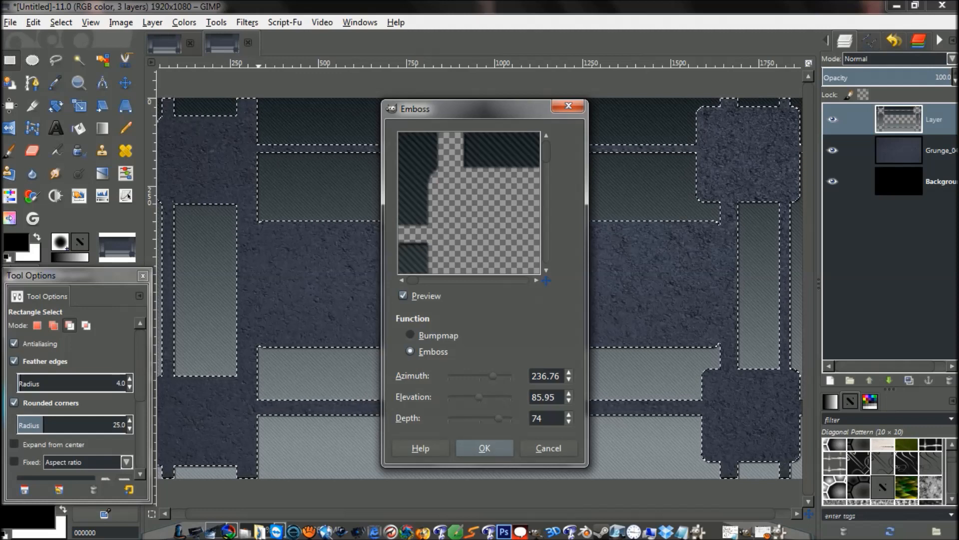
click(484, 447)
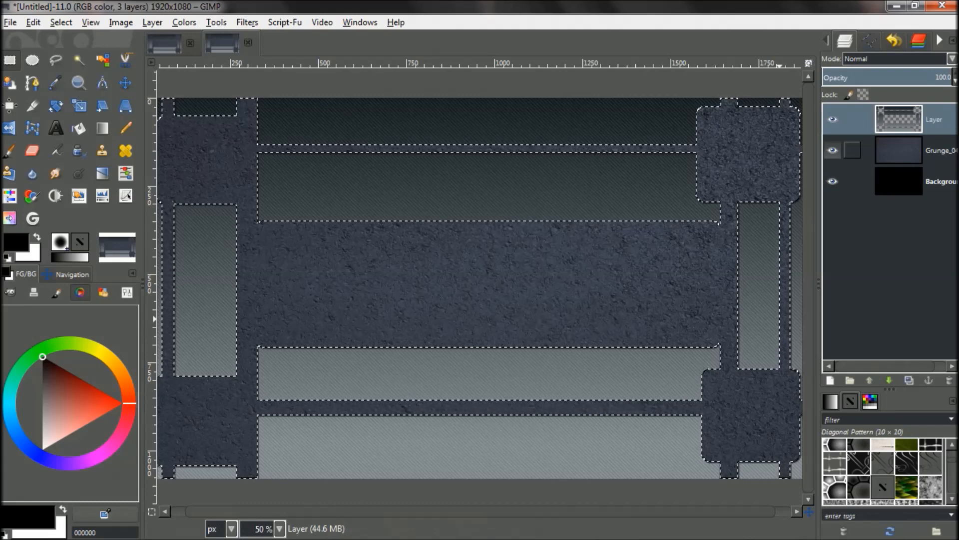
Step: Start Lighting Effects on the Grunge_04 layer and enable bump mapping with the copy's own Grunge_04.jpg, Linear curve and maximum height 0.10
click(899, 150)
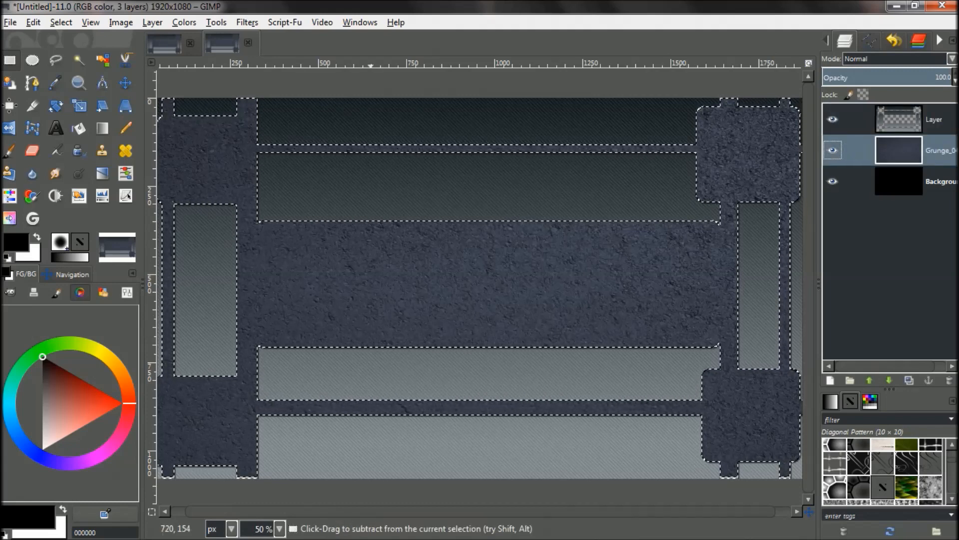
click(247, 22)
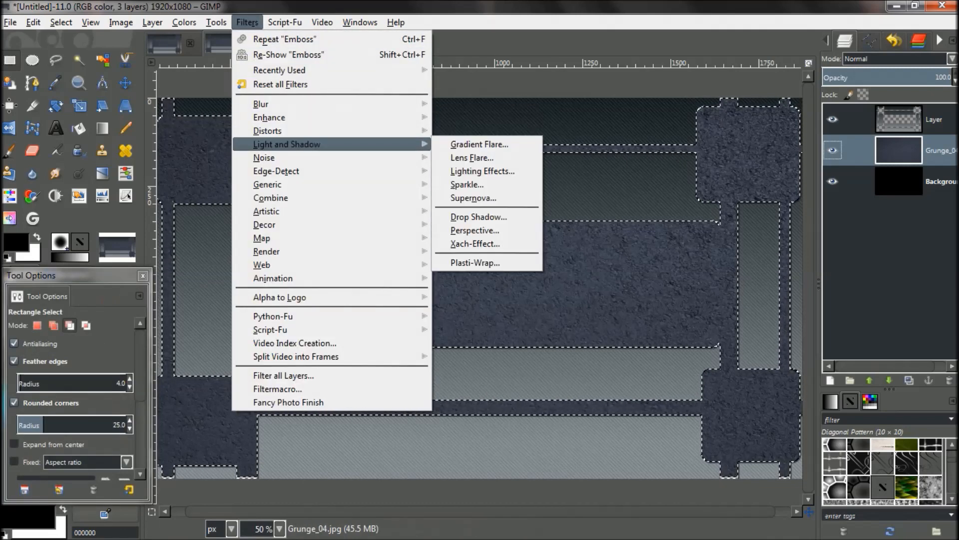
mouse_move(331, 144)
click(482, 171)
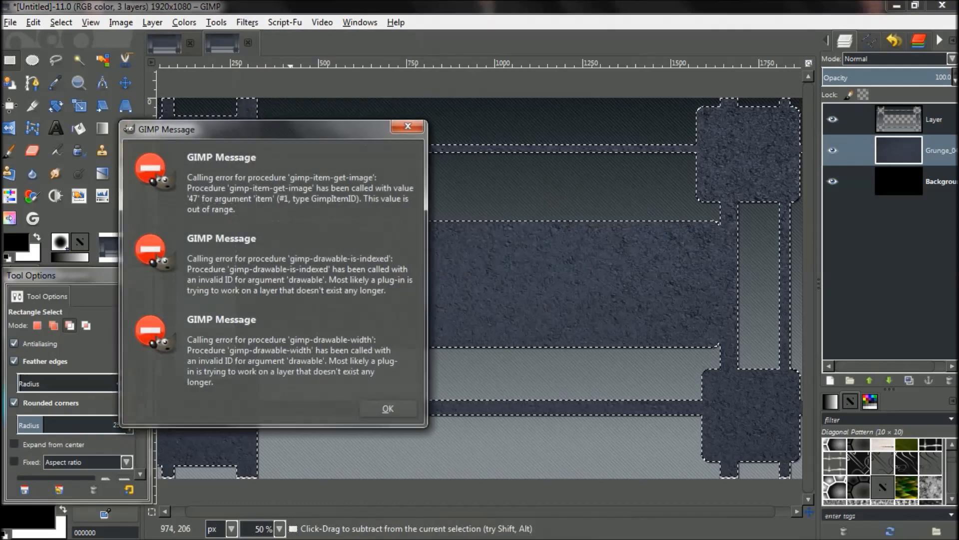
click(407, 126)
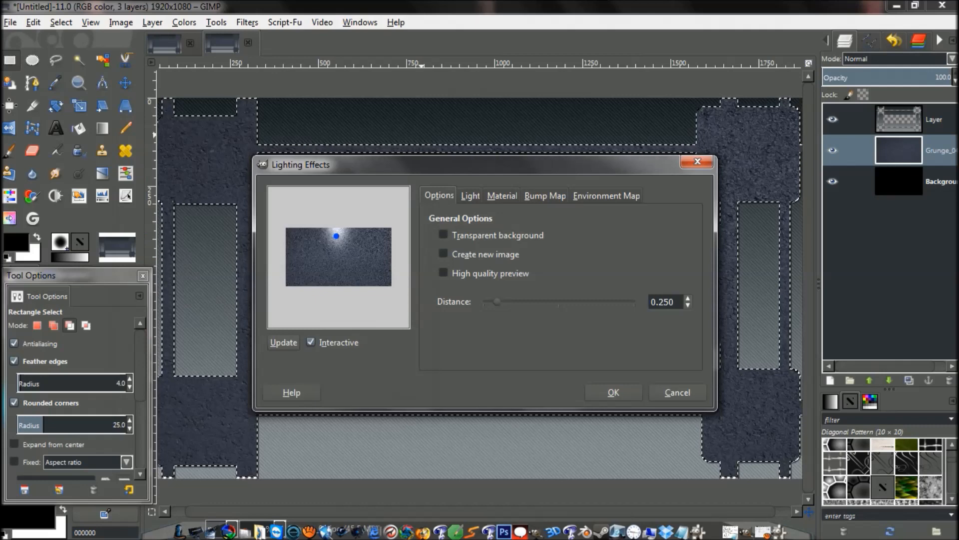
click(470, 195)
click(502, 195)
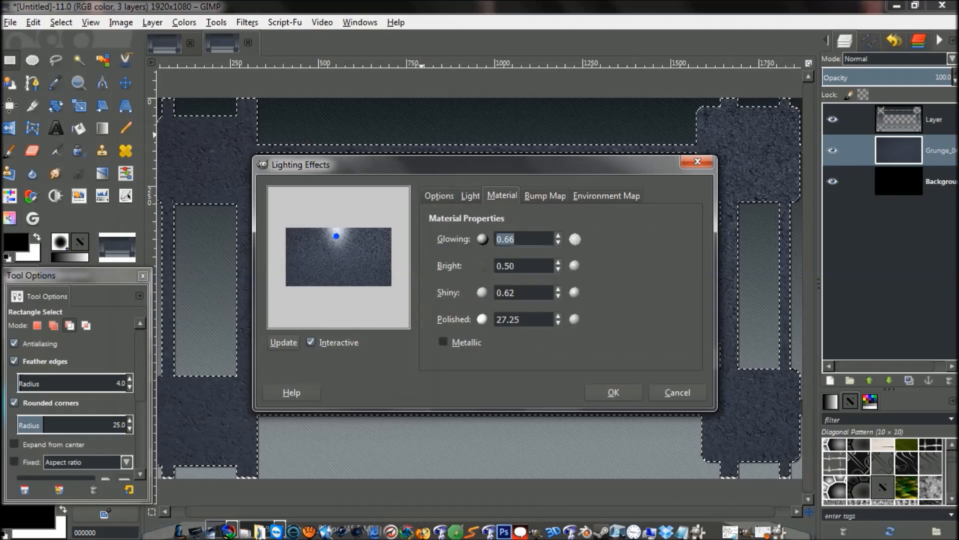
click(544, 195)
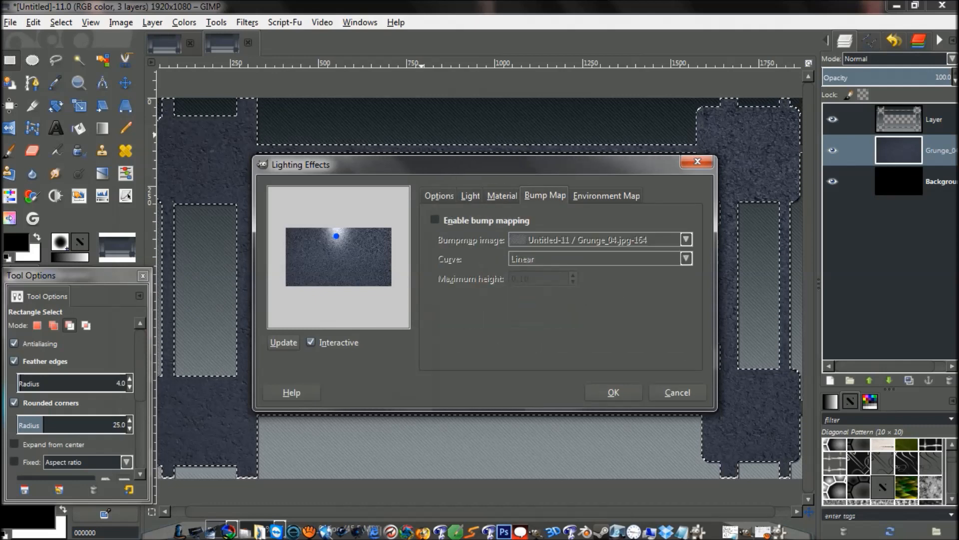
click(434, 220)
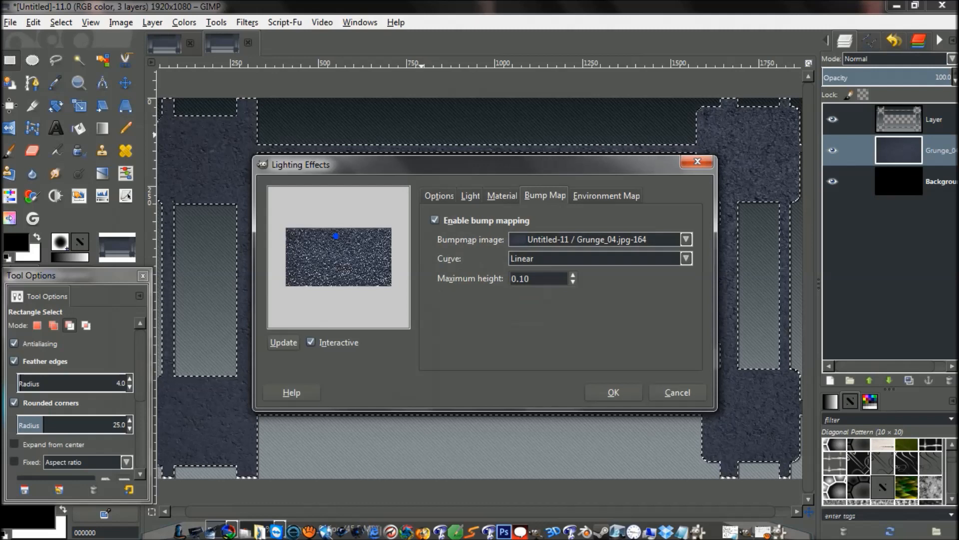
click(686, 239)
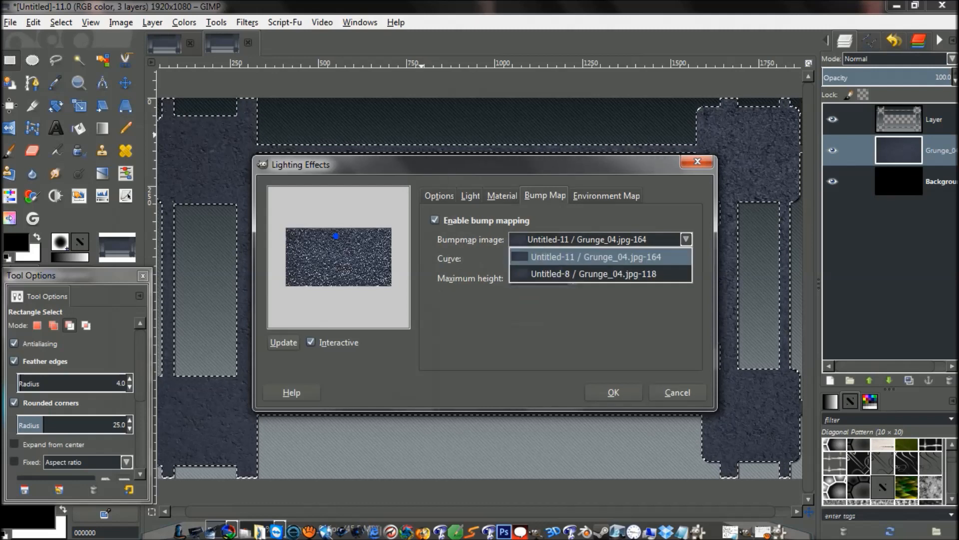
key(Escape)
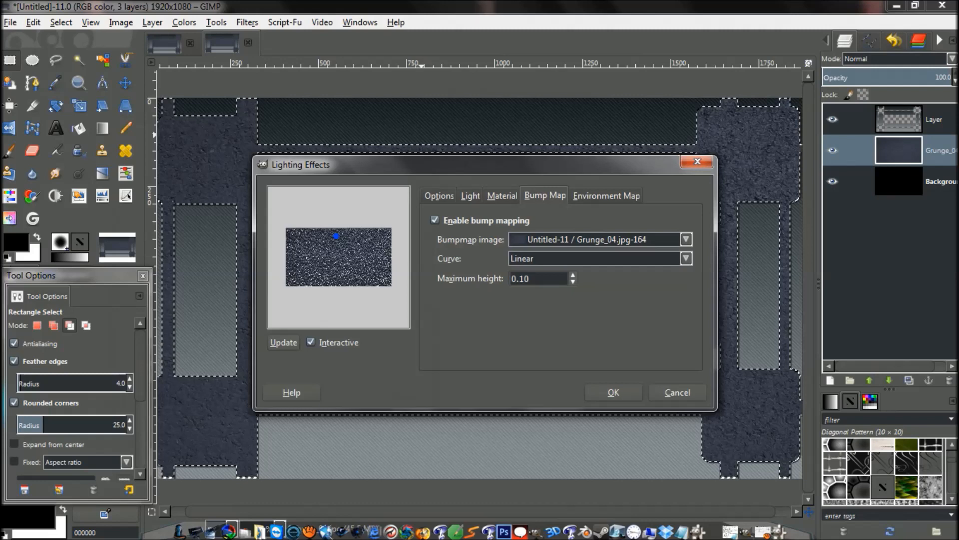
Step: Move the light to about X -0.13, Y -0.55, keep its type as Point after trying Directional, and apply the lighting
click(501, 196)
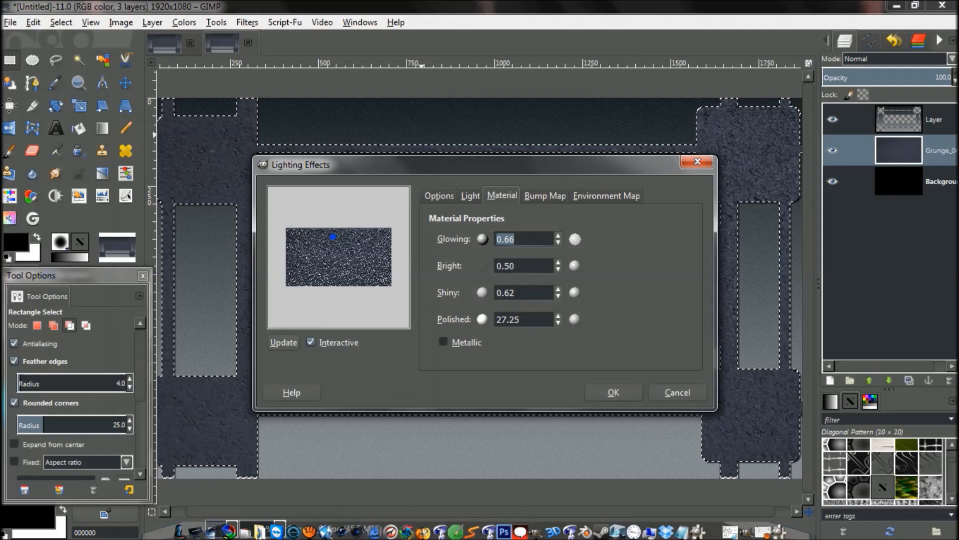
drag(325, 241, 351, 250)
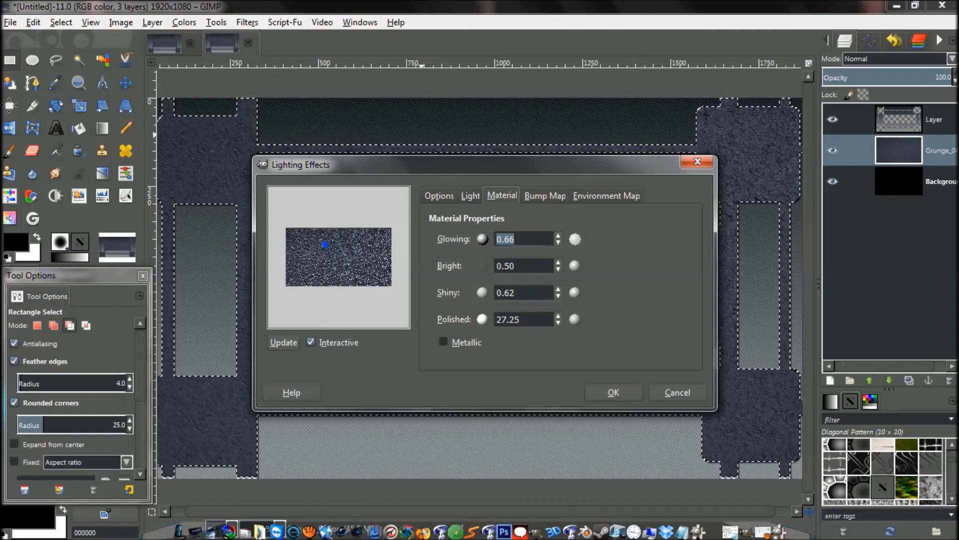
click(469, 195)
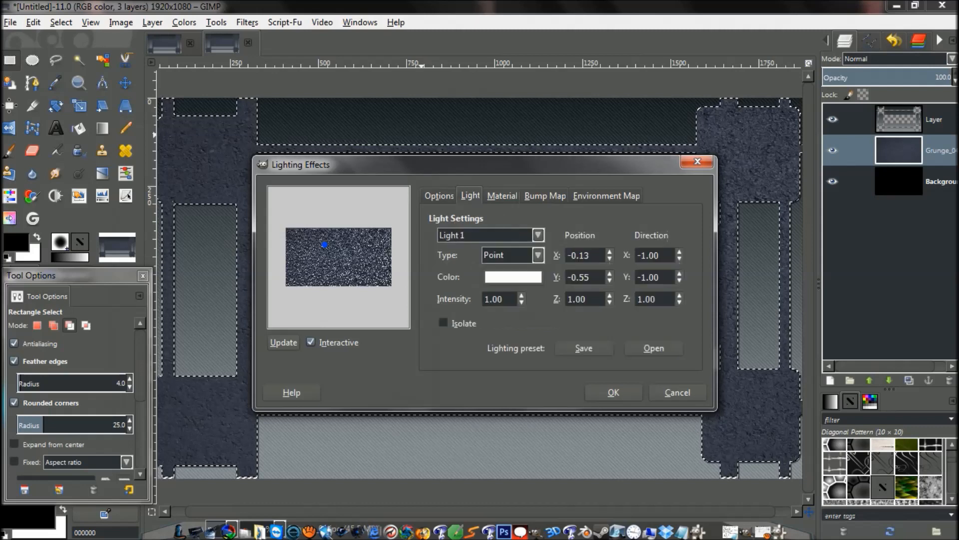
click(537, 255)
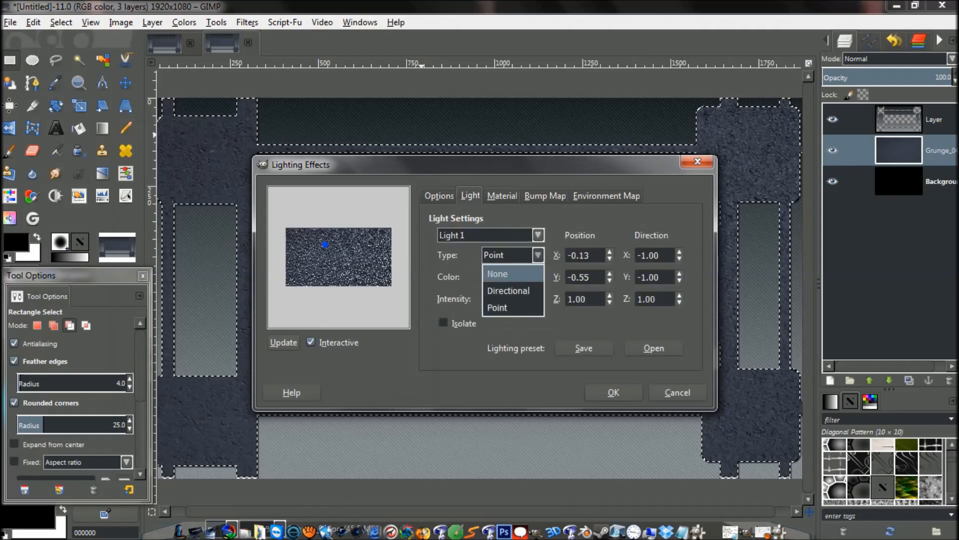
click(508, 290)
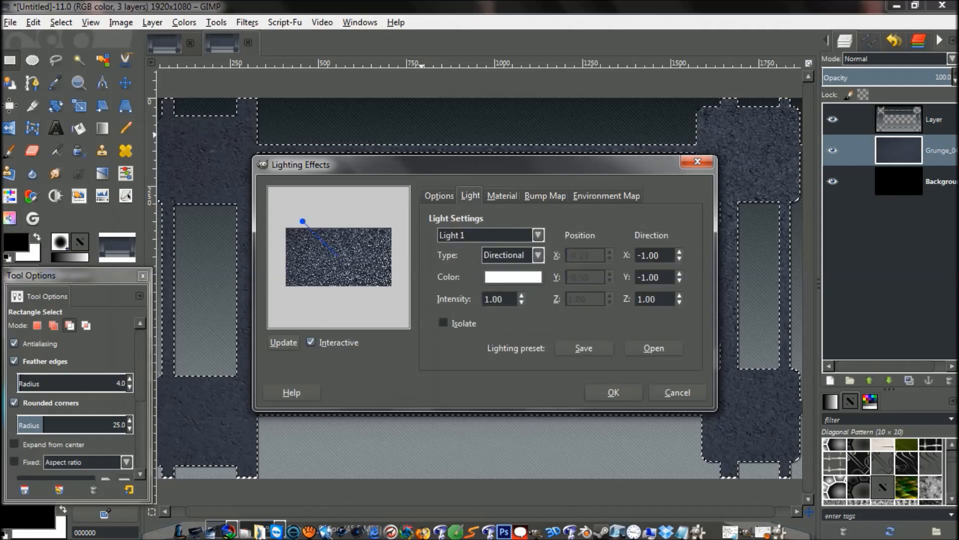
drag(302, 221, 343, 187)
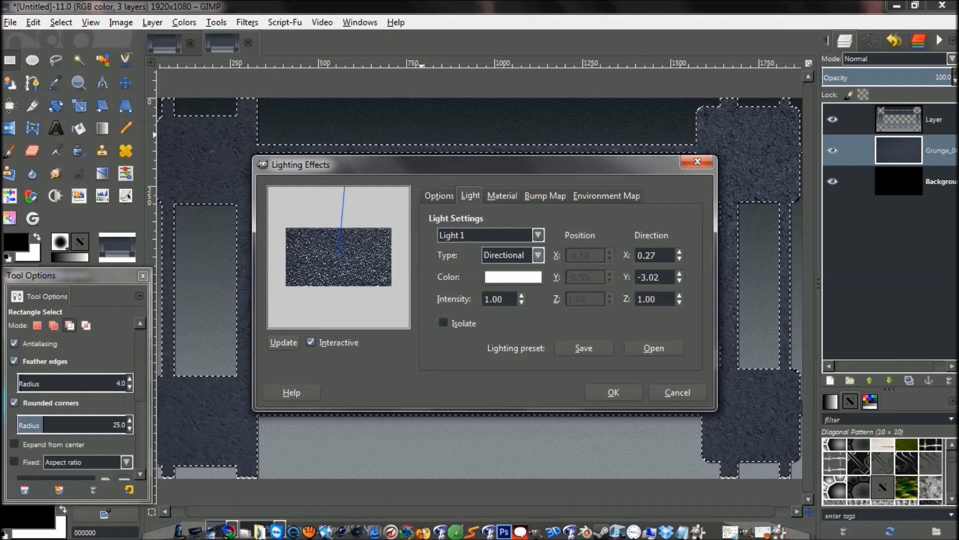
click(537, 255)
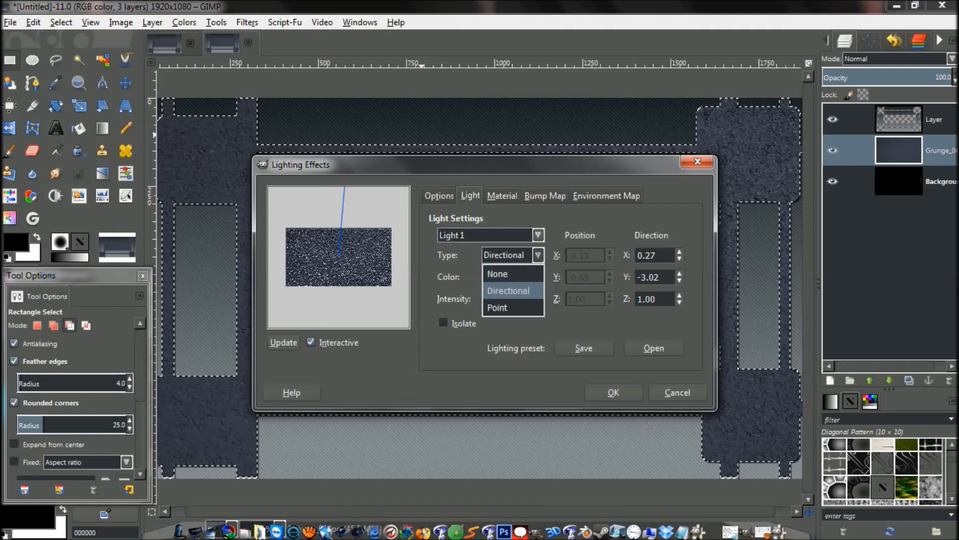
click(508, 307)
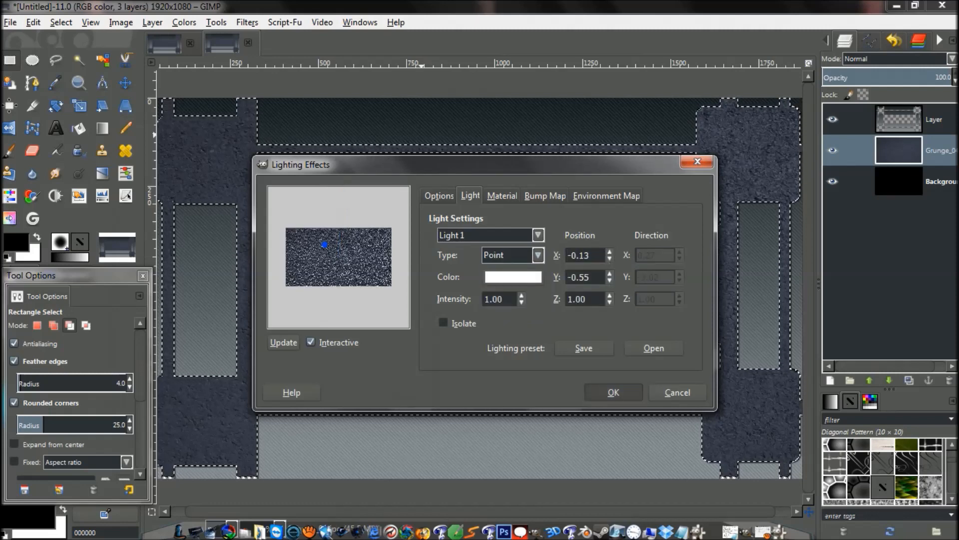
click(614, 392)
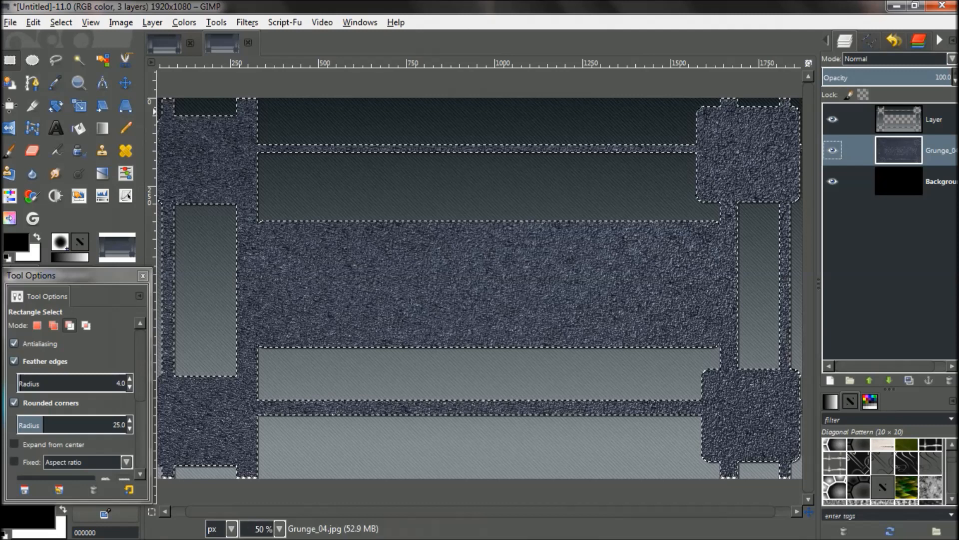
Step: Darken the Grunge_04 layer with Curves by pulling the middle of the Value curve well down at about x 152
click(183, 22)
click(203, 145)
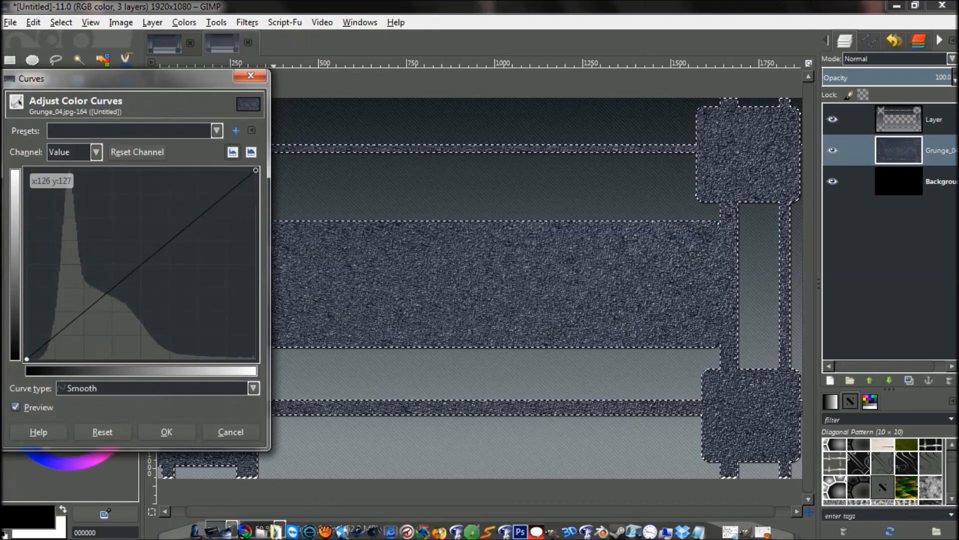
drag(141, 264, 163, 301)
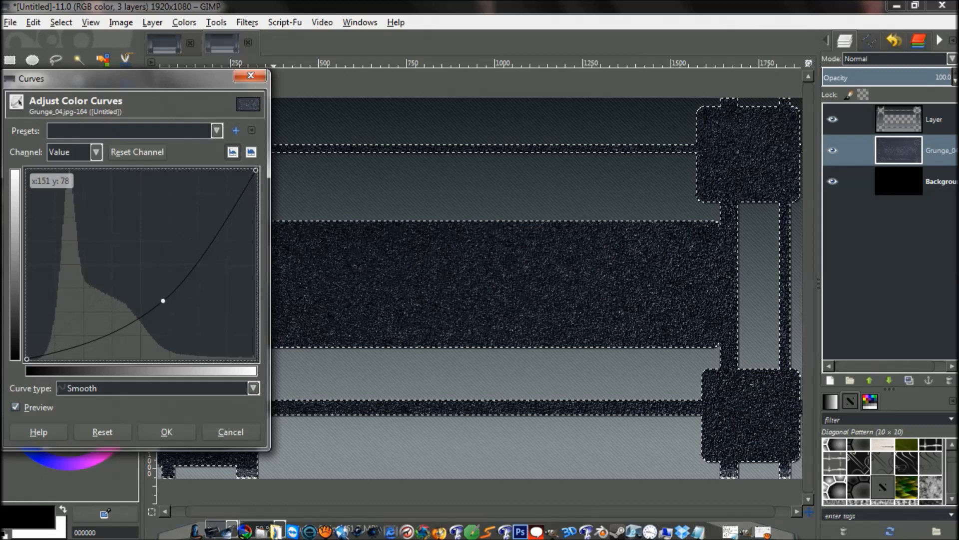
drag(163, 301, 163, 303)
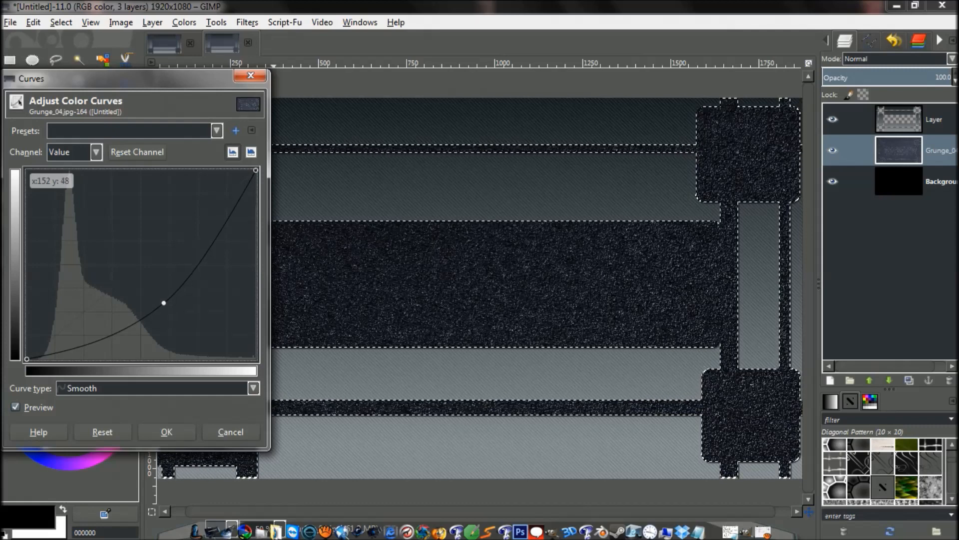
click(166, 432)
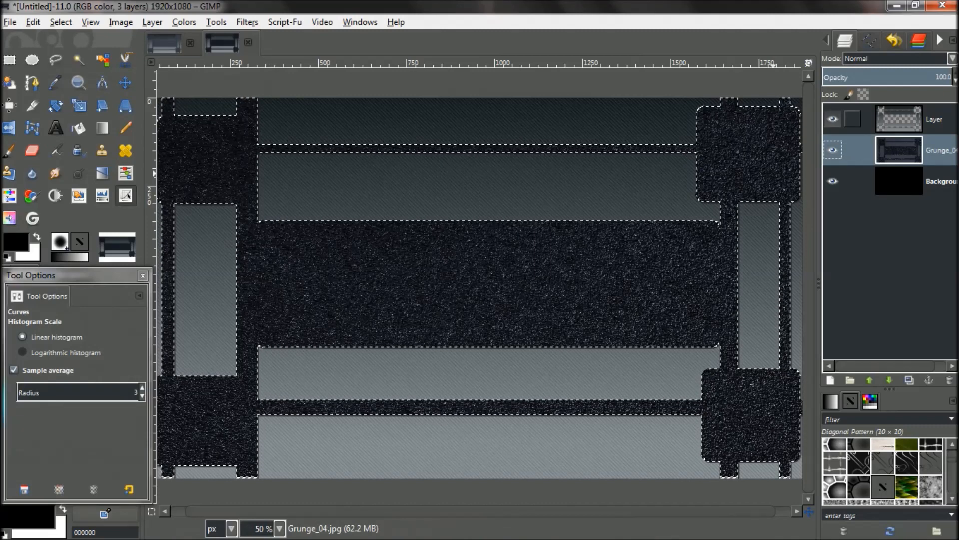
Step: Try a black drop shadow on the top gradient layer with offsets 4, blur radius 16, opacity 100 and no resizing, and undo it
click(898, 119)
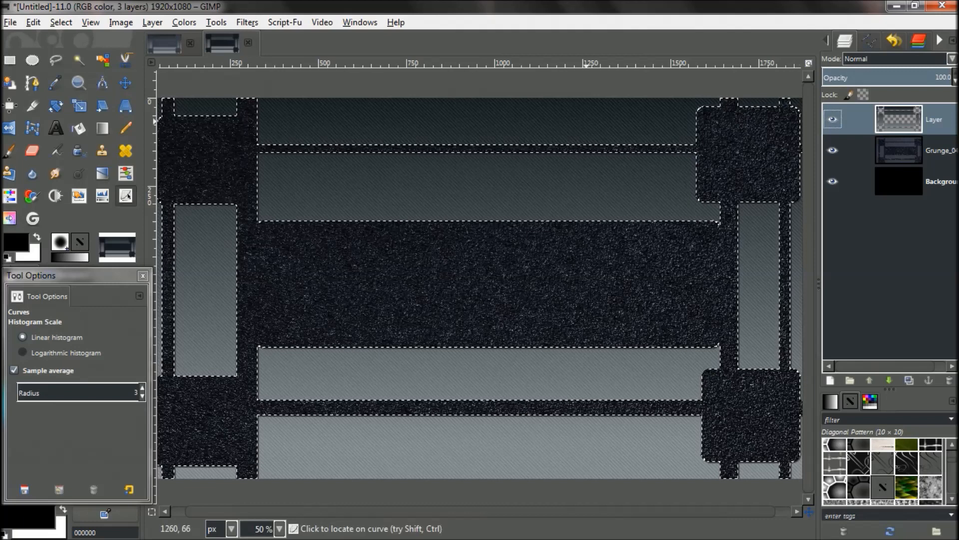
click(246, 22)
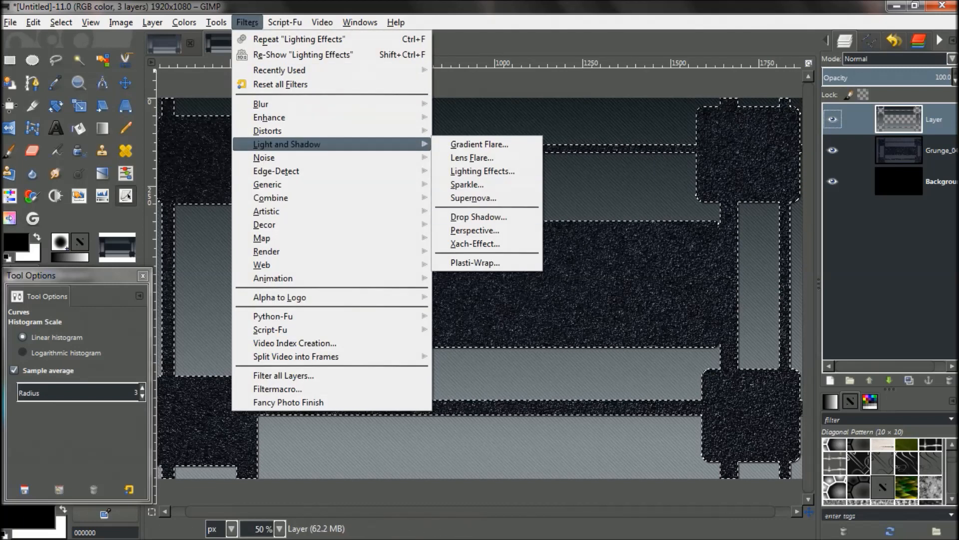
click(479, 217)
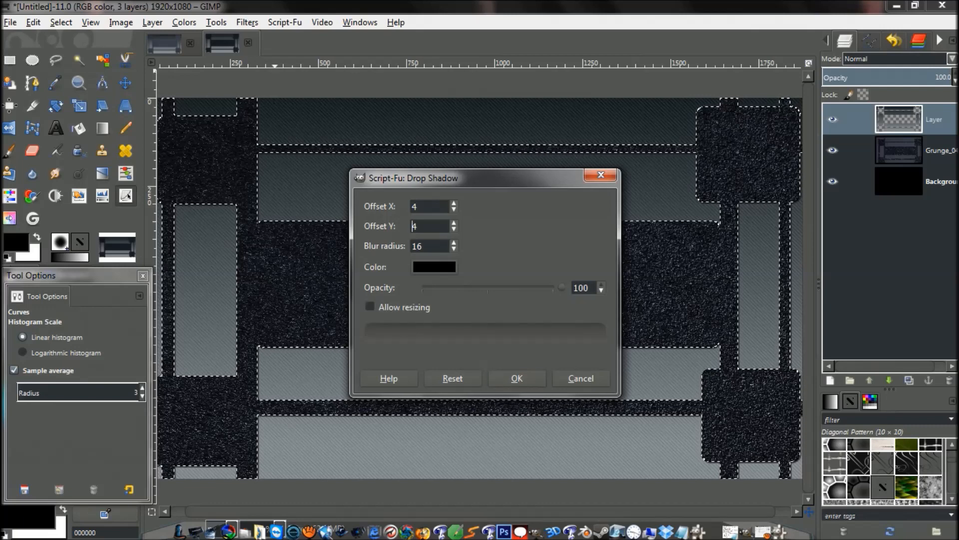
key(Return)
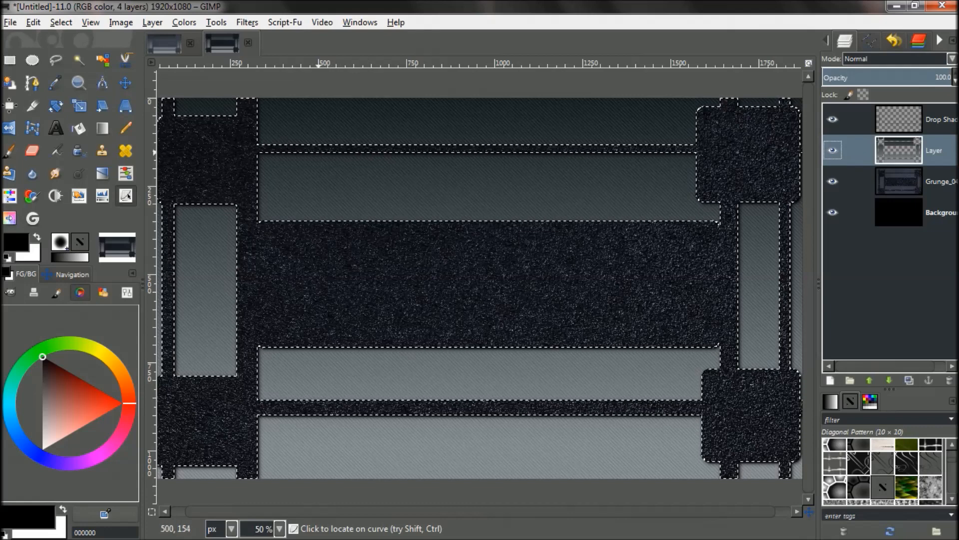
key(ctrl+z)
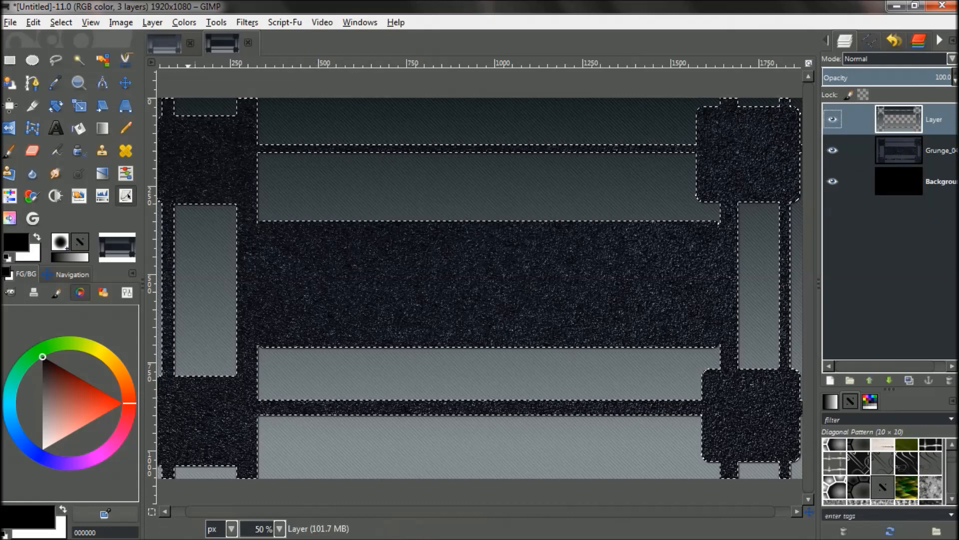
Step: Invert the selection so it covers the gradient panels, add a drop shadow to it, and clear the selection
click(61, 22)
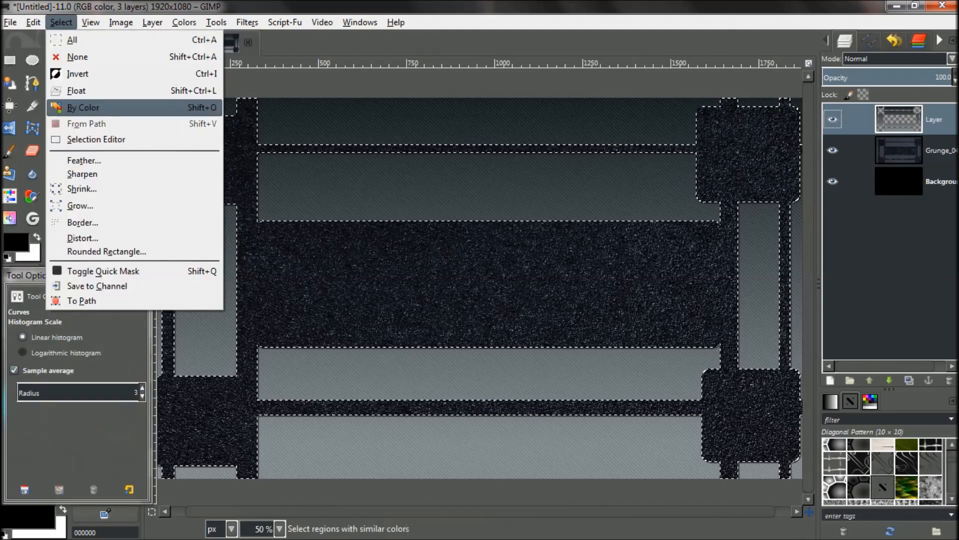
click(75, 74)
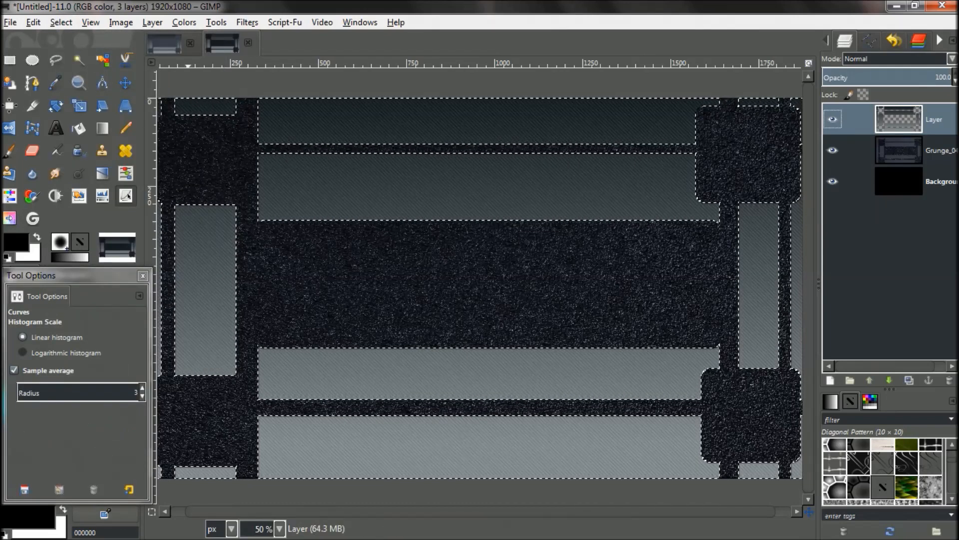
click(247, 22)
click(299, 54)
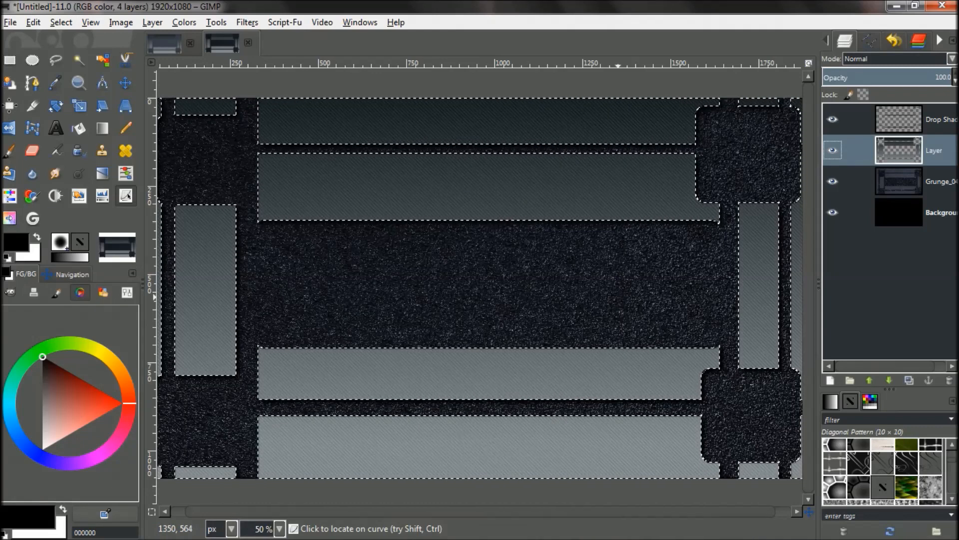
key(ctrl+shift+a)
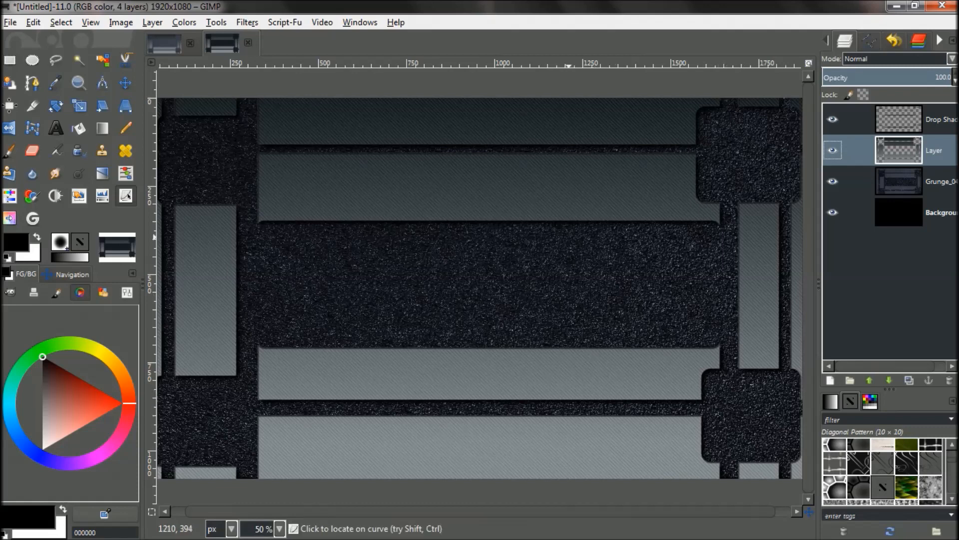
Step: Examine the drop shadow along the central cut-out at 200% and 100%, comparing it with the gradient layer hidden and shown
click(280, 528)
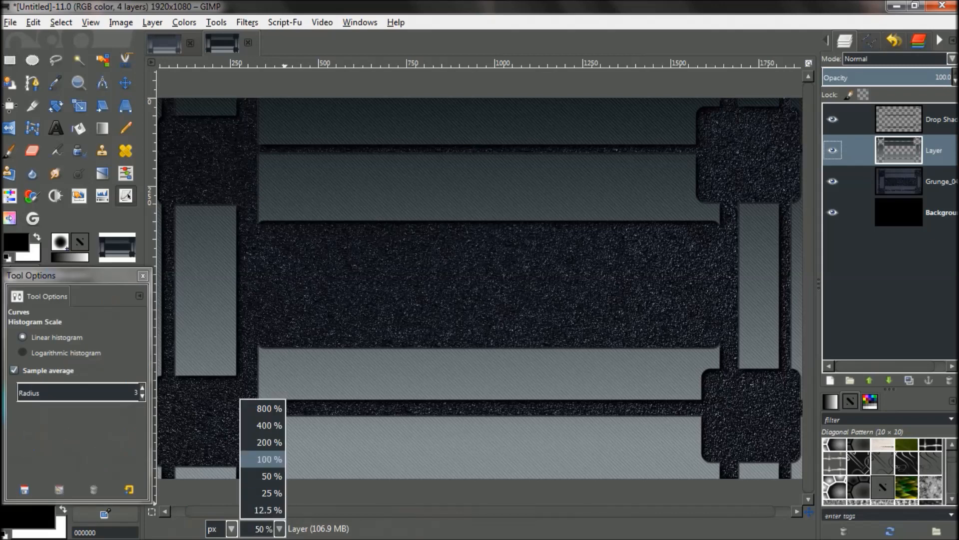
click(270, 442)
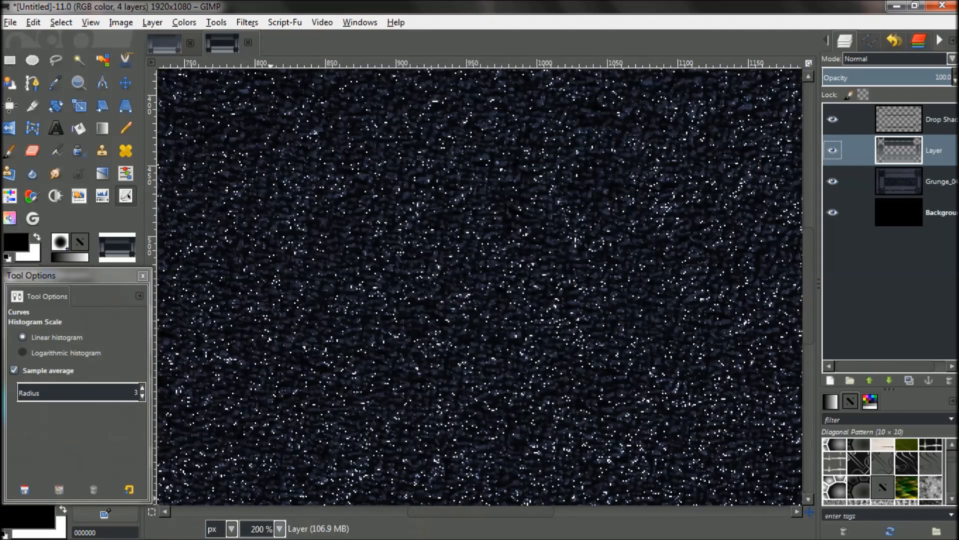
click(280, 528)
click(261, 448)
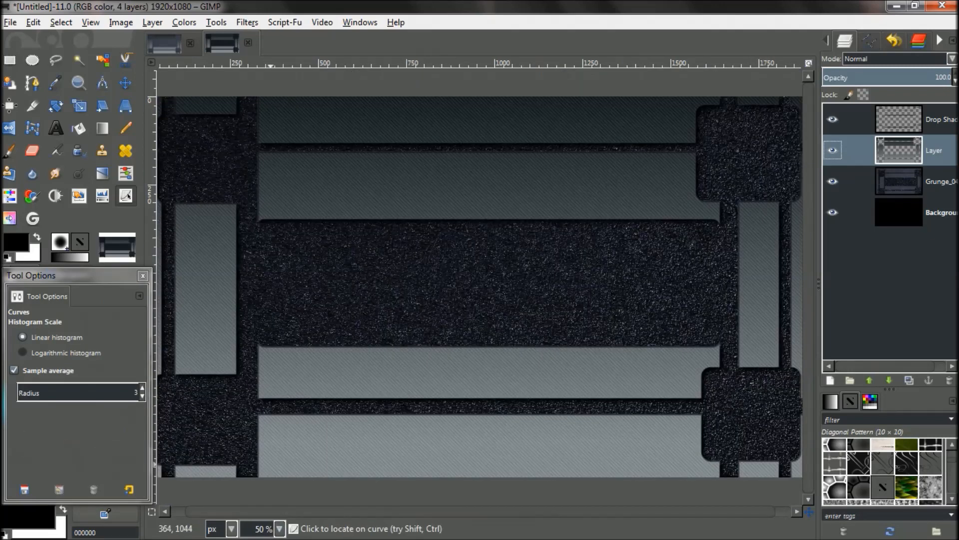
mouse_move(272, 534)
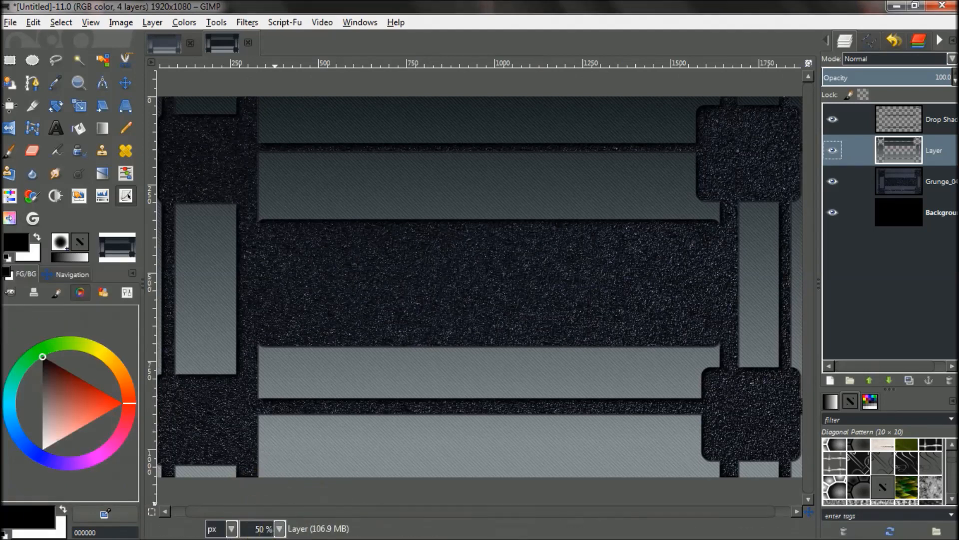
click(279, 528)
click(269, 459)
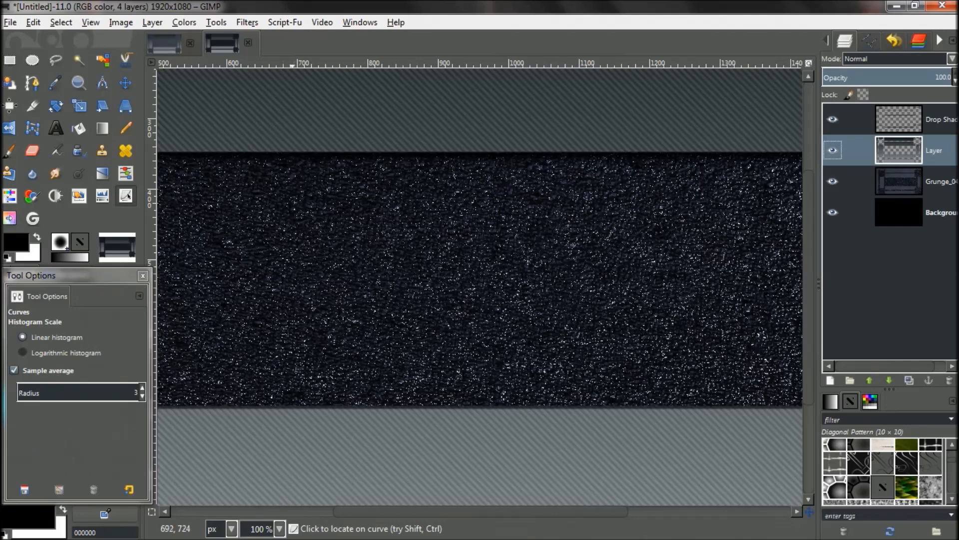
key(ctrl+z)
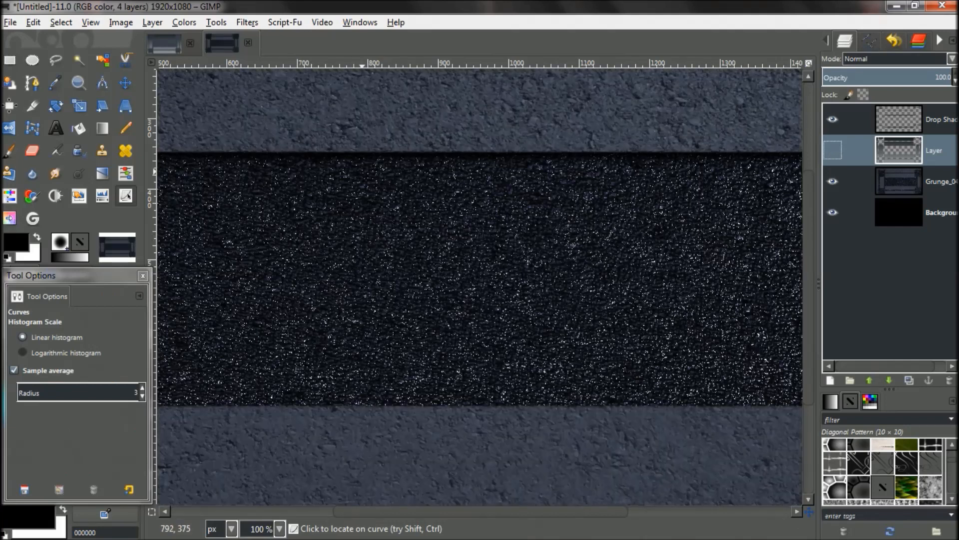
key(ctrl+y)
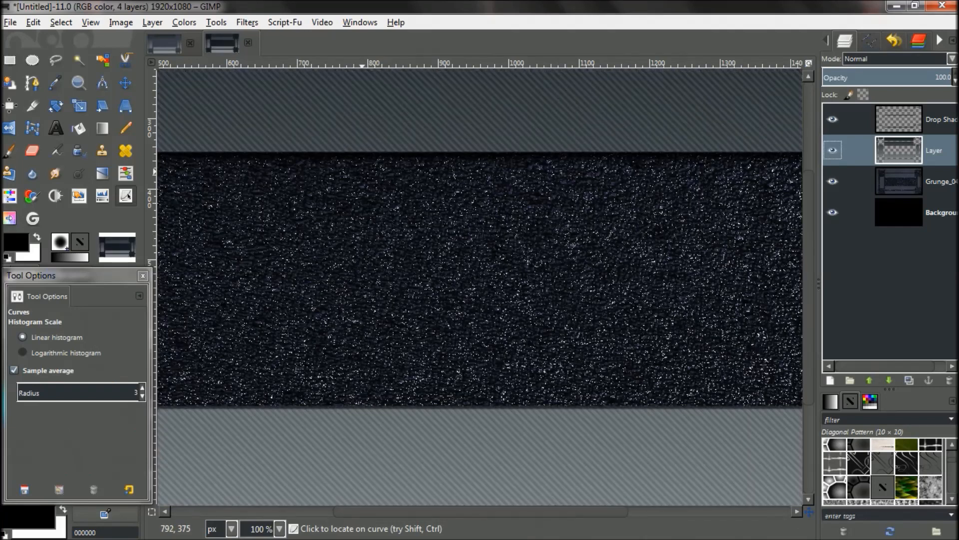
Step: Move the Drop Shadow layer directly below the top gradient layer and return the view to 50%
click(852, 118)
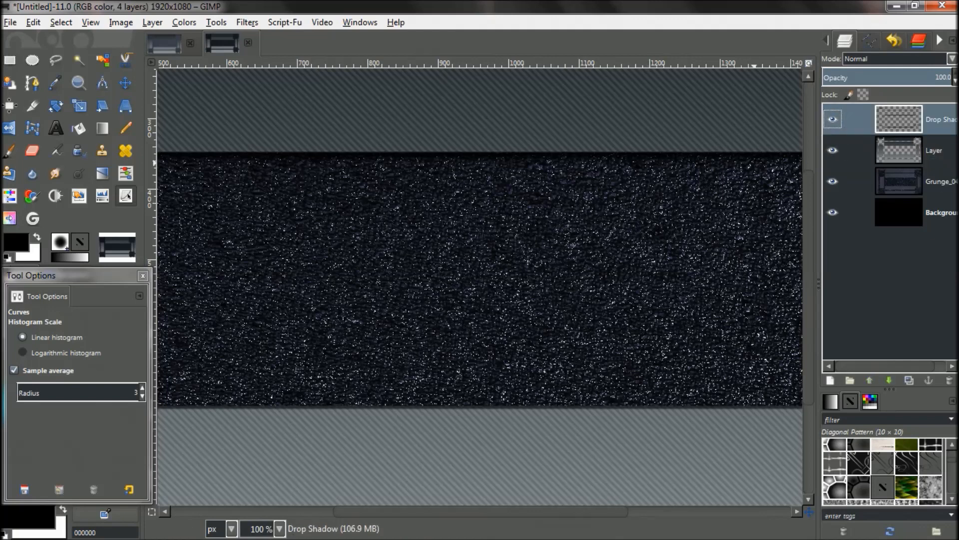
click(889, 379)
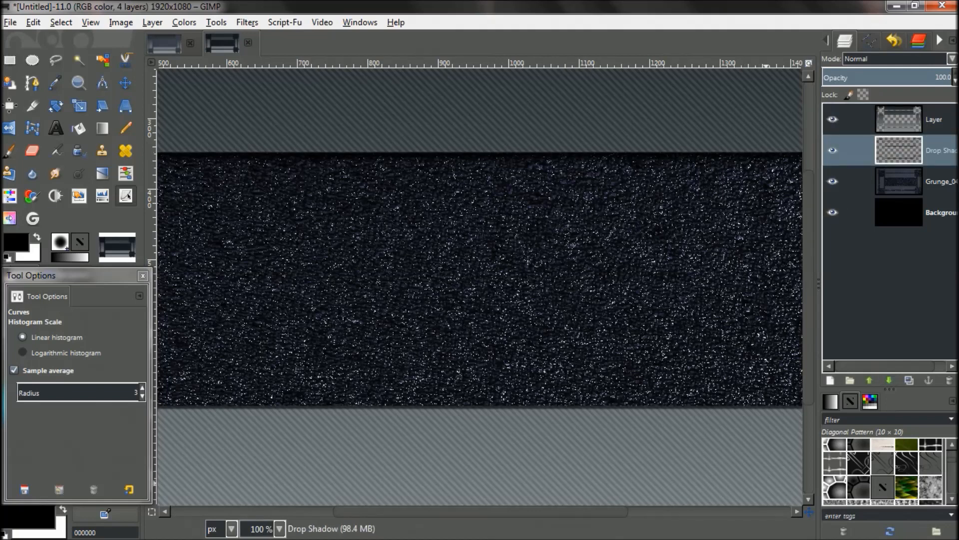
mouse_move(809, 511)
mouse_down()
mouse_move(792, 501)
mouse_move(828, 506)
mouse_move(826, 521)
mouse_move(791, 523)
mouse_move(785, 513)
mouse_move(797, 522)
mouse_move(826, 509)
mouse_move(806, 514)
mouse_up()
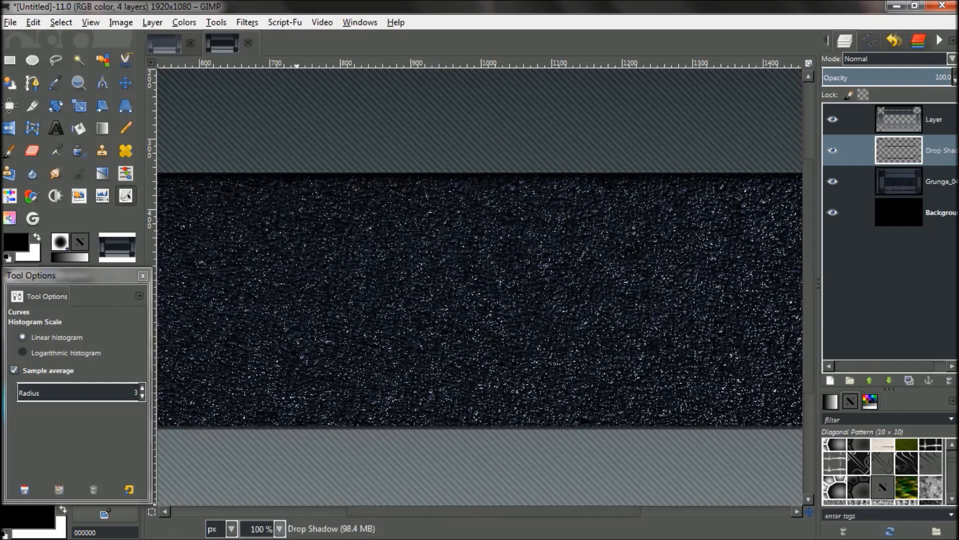
click(279, 528)
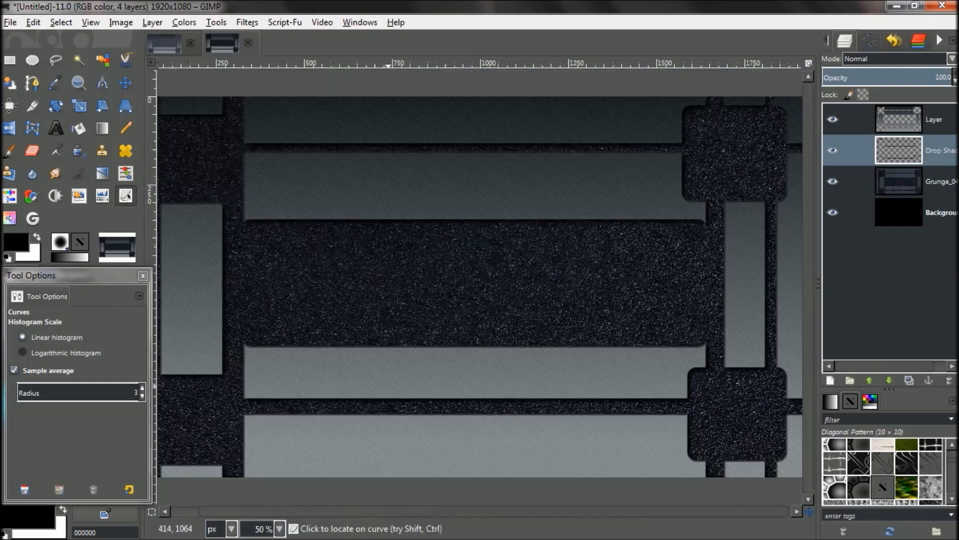
click(270, 476)
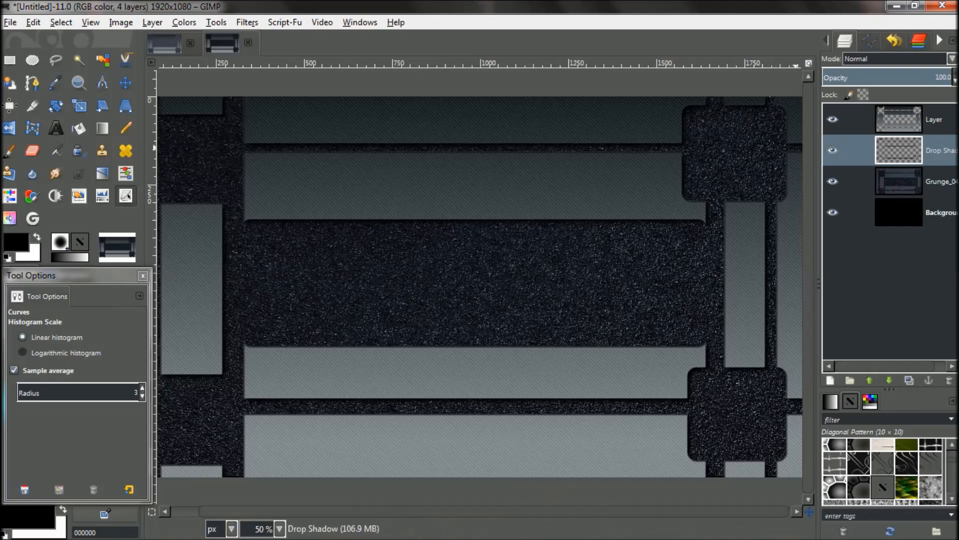
Step: Compare the composition with the Grunge_04 layer hidden and shown beneath the gradient layer
click(898, 119)
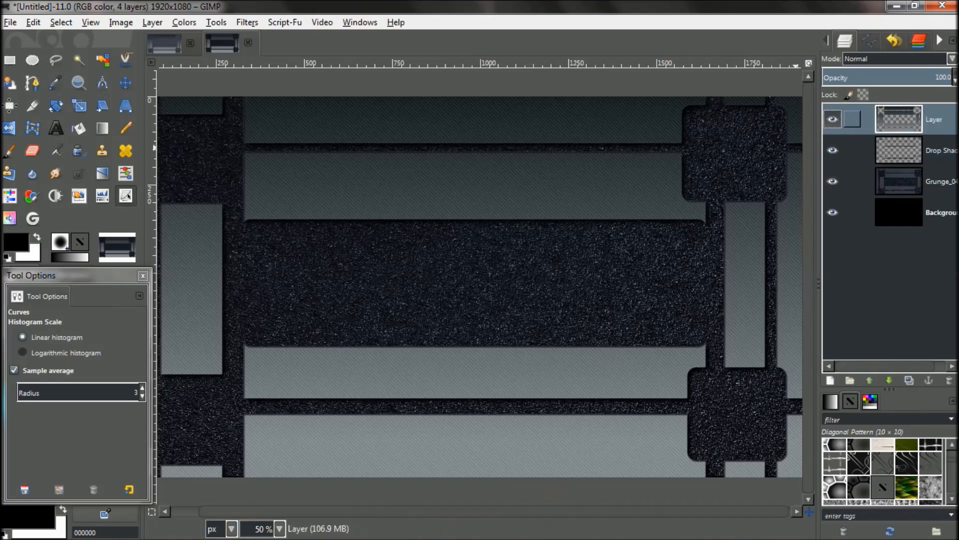
click(832, 181)
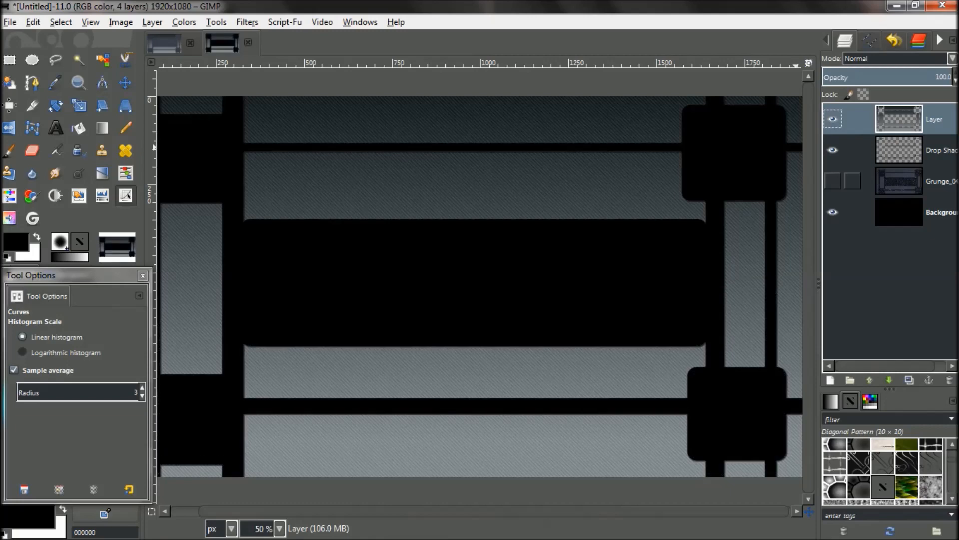
click(832, 180)
click(833, 181)
click(833, 181)
click(832, 180)
click(832, 181)
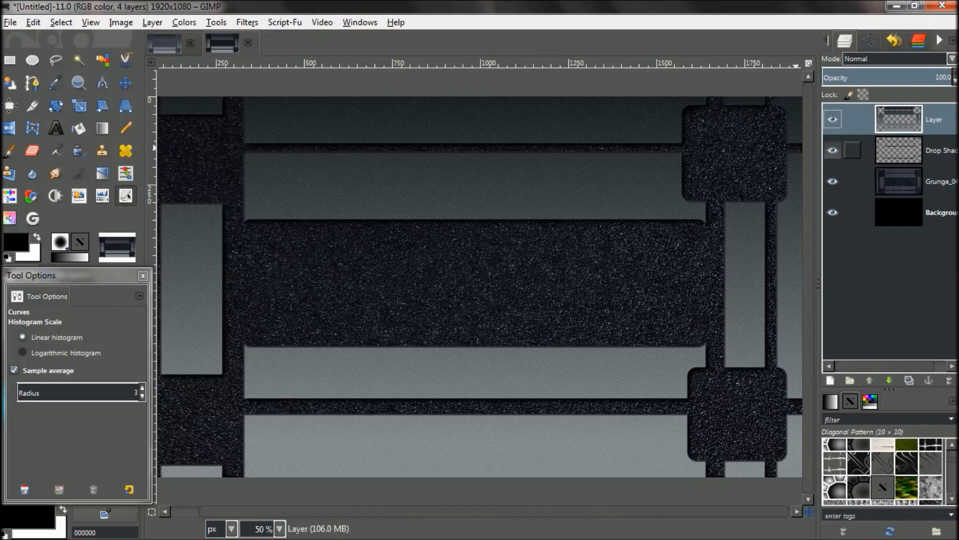
Step: Hide the top gradient layer and compare the remaining layers with Grunge_04 switched off and on
click(832, 119)
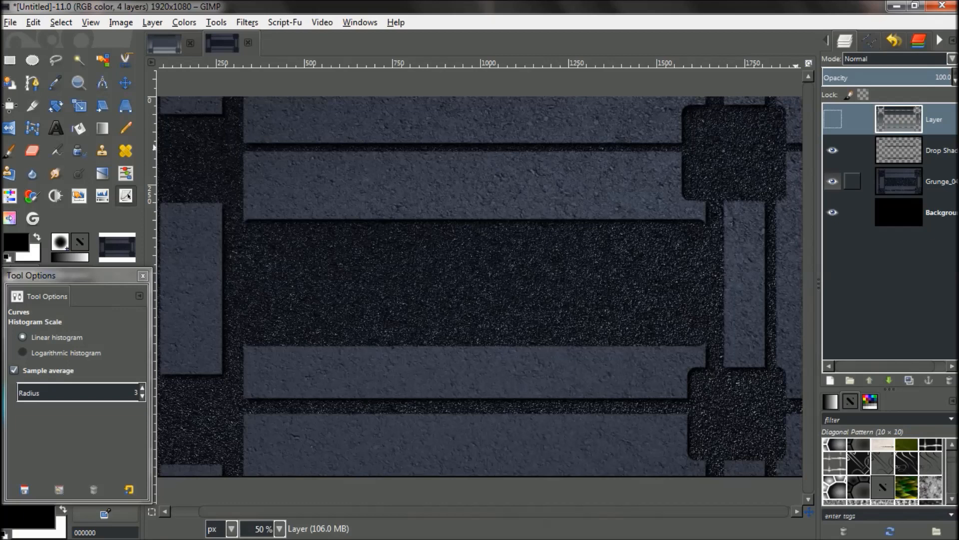
click(832, 181)
click(833, 180)
click(832, 181)
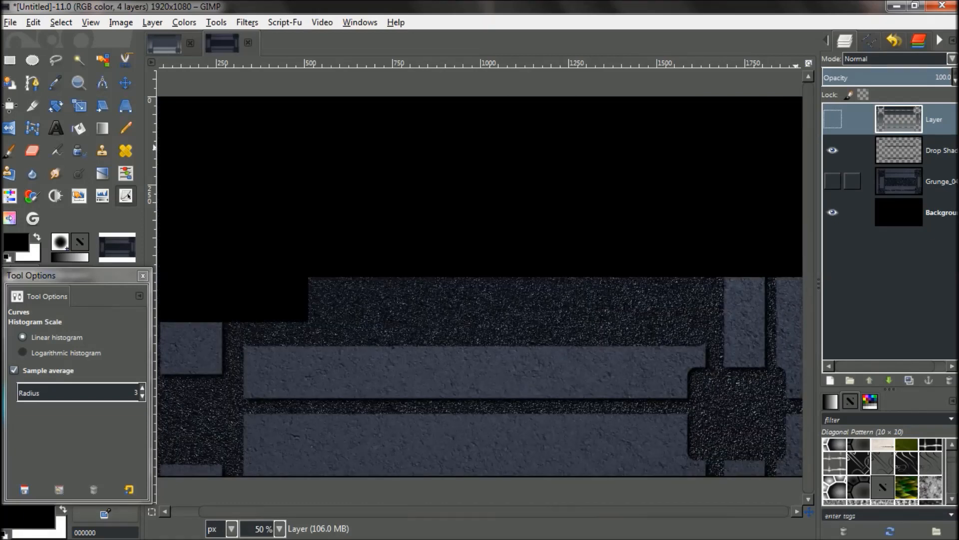
click(832, 181)
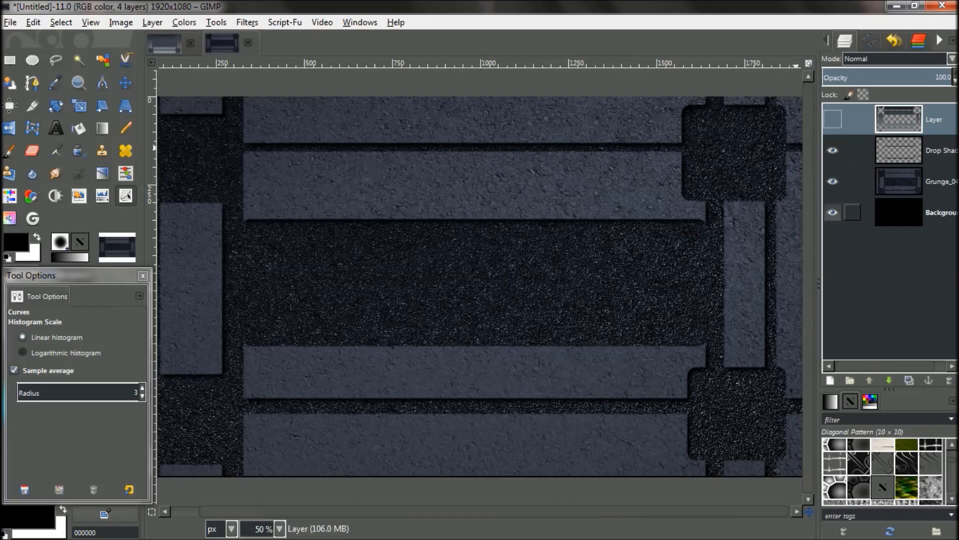
Step: Add a transparent 1920 × 1080 layer directly above the Background layer
click(899, 212)
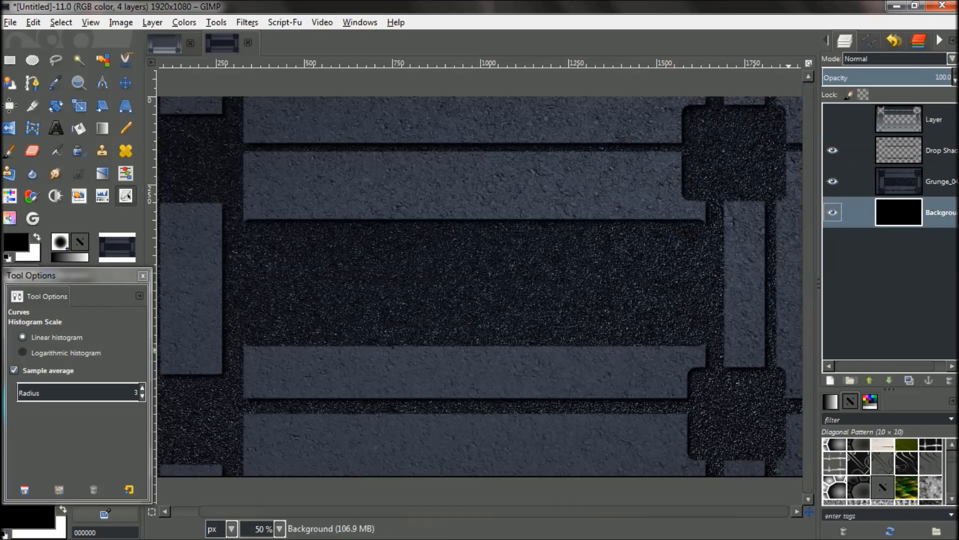
click(830, 379)
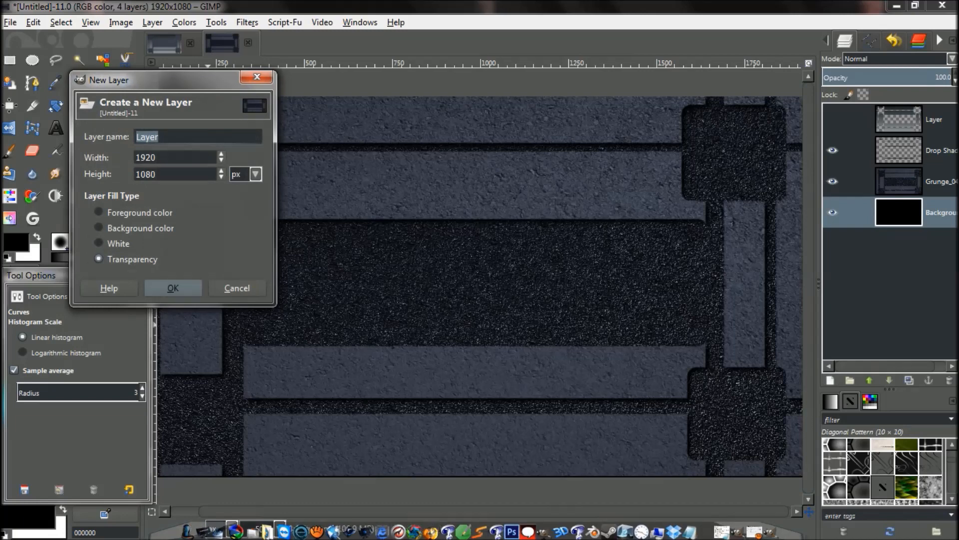
click(173, 288)
Step: Fill the new layer with foreground color 645252 using Bucket Fill set to FG color fill, undoing a Diagonal Pattern fill first
click(16, 242)
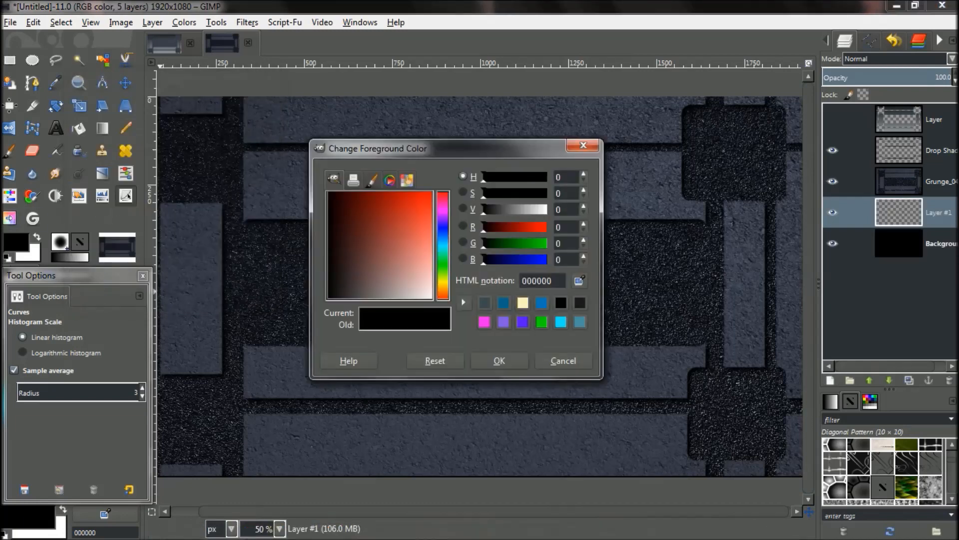
drag(383, 270, 368, 280)
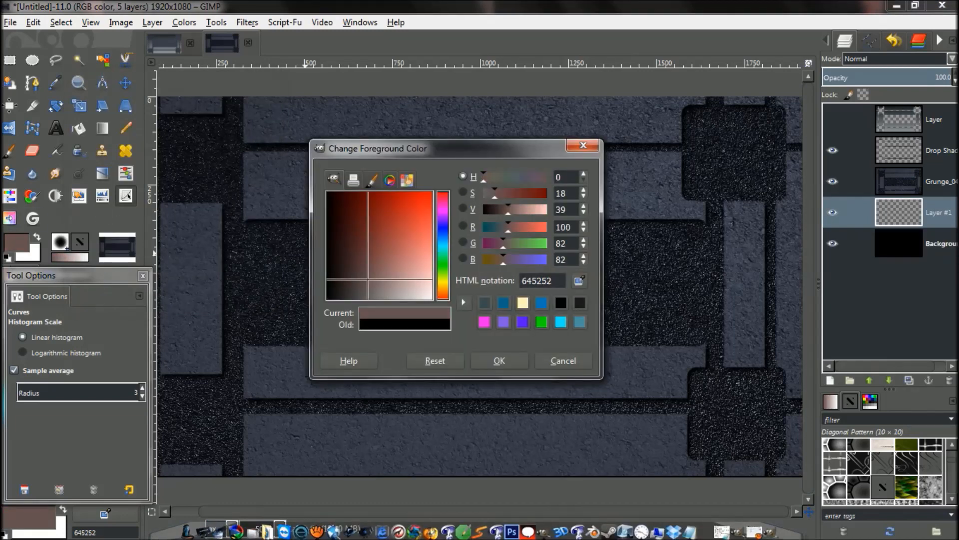
click(499, 360)
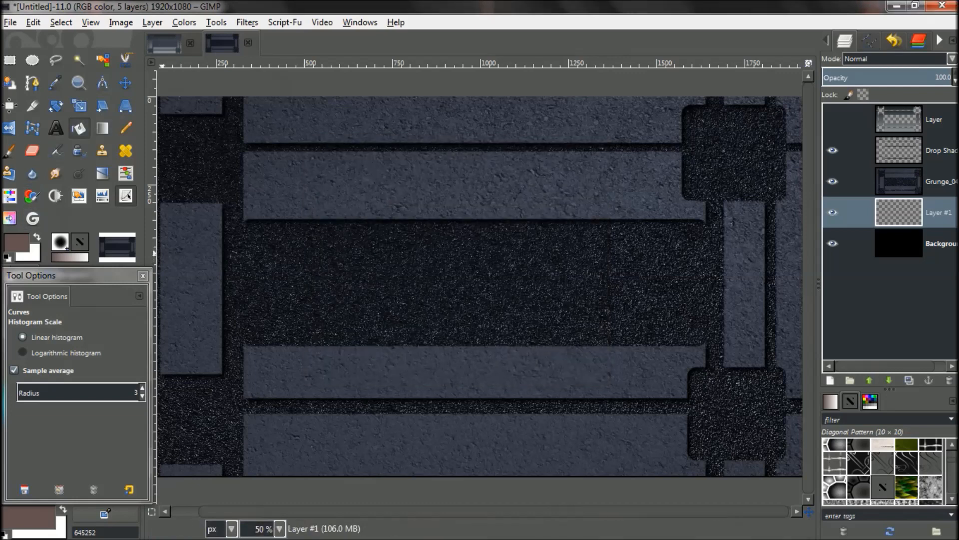
click(78, 128)
click(396, 300)
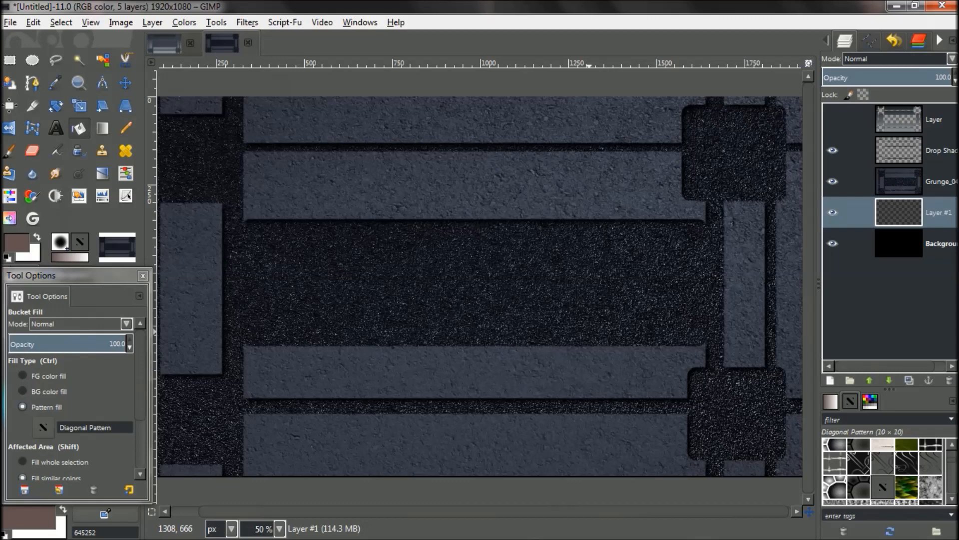
key(ctrl+z)
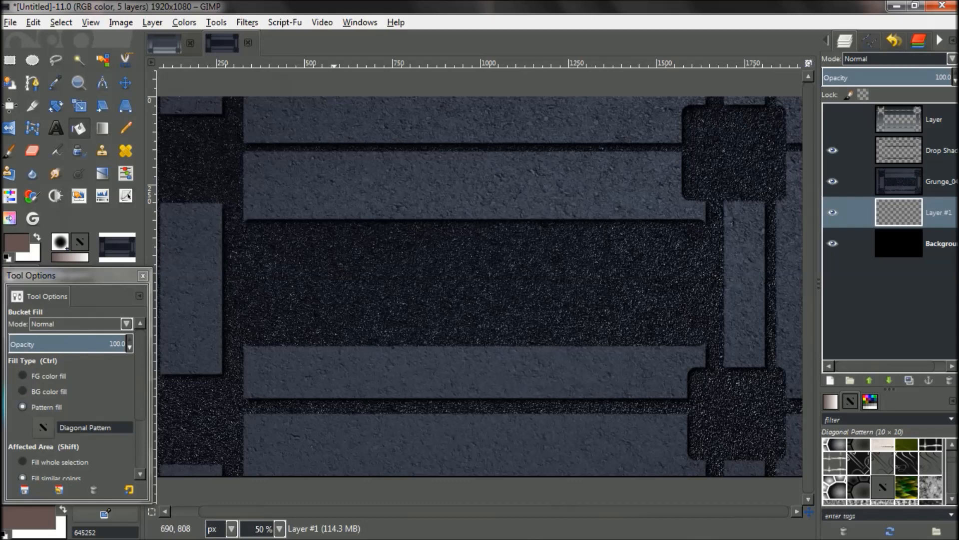
click(49, 376)
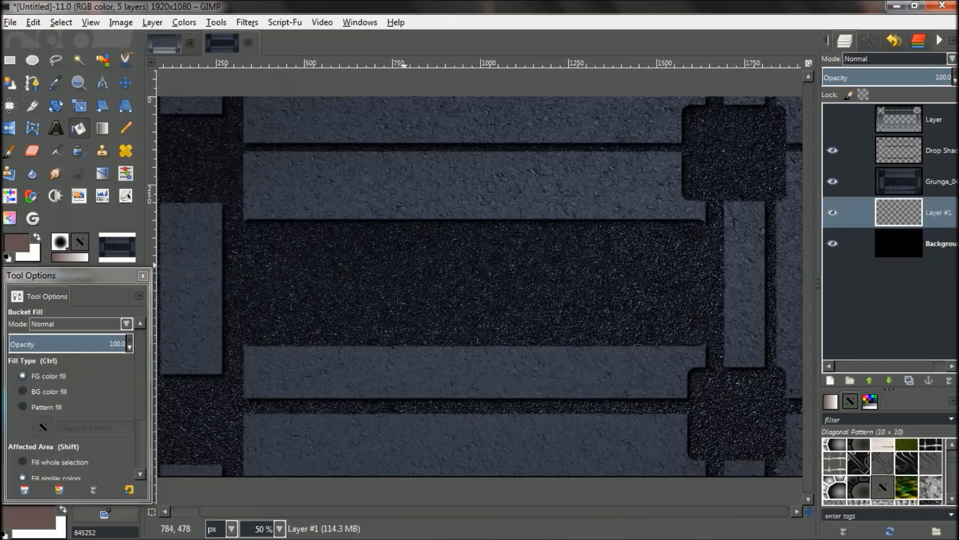
click(404, 264)
Step: Hide the Grunge_04 layer and show the top gradient layer over the brown Layer #1
drag(833, 212, 839, 192)
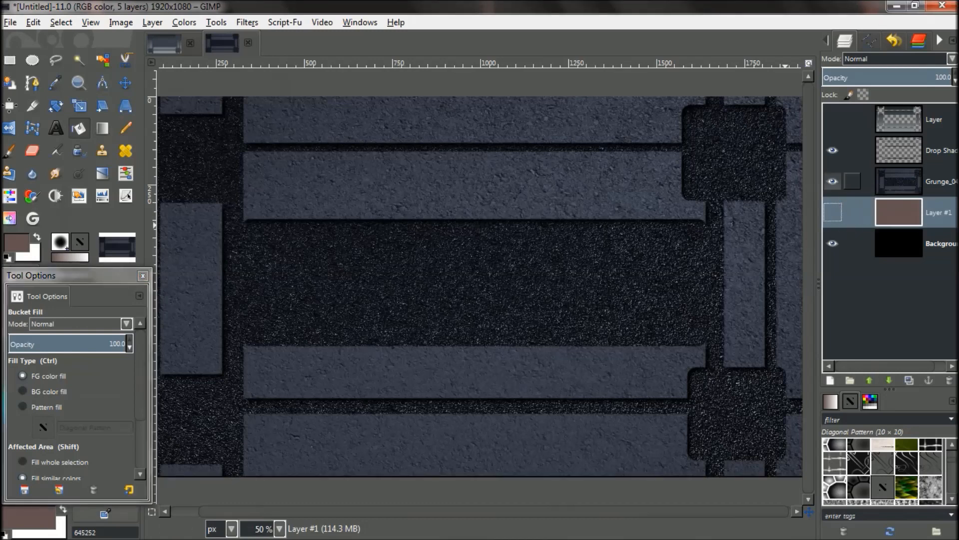
click(833, 181)
click(832, 212)
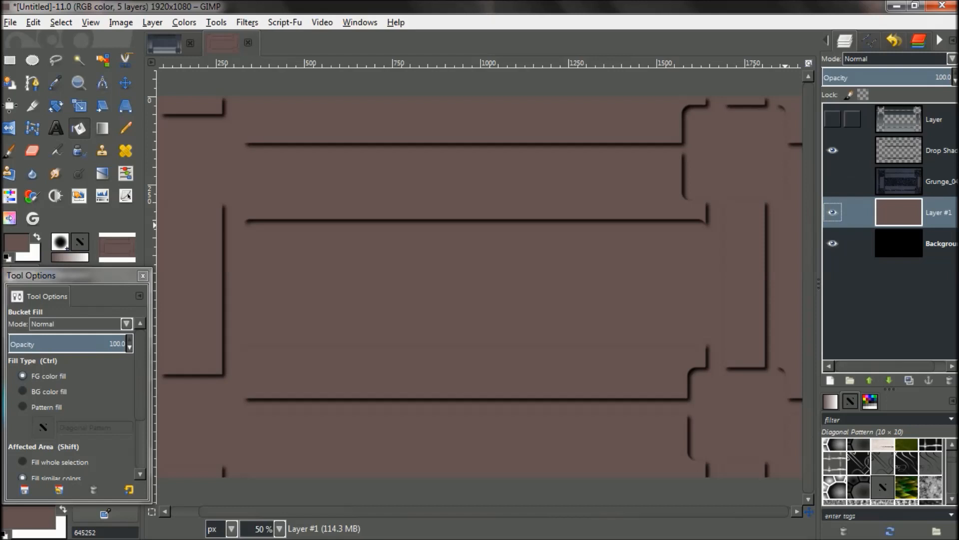
click(832, 119)
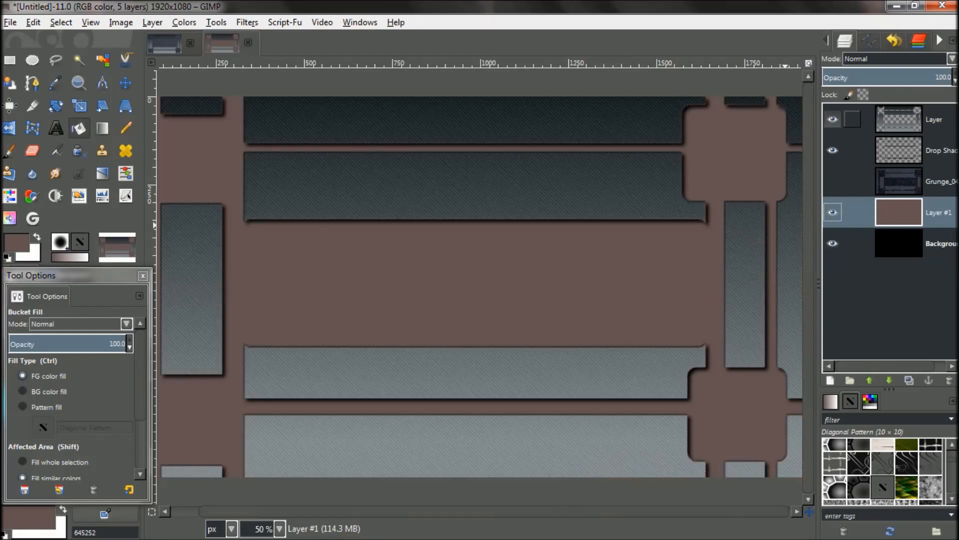
click(832, 119)
click(832, 118)
Step: Load the top gradient layer's opaque shape as a selection, and show Grunge_04 instead of the brown Layer #1
click(898, 119)
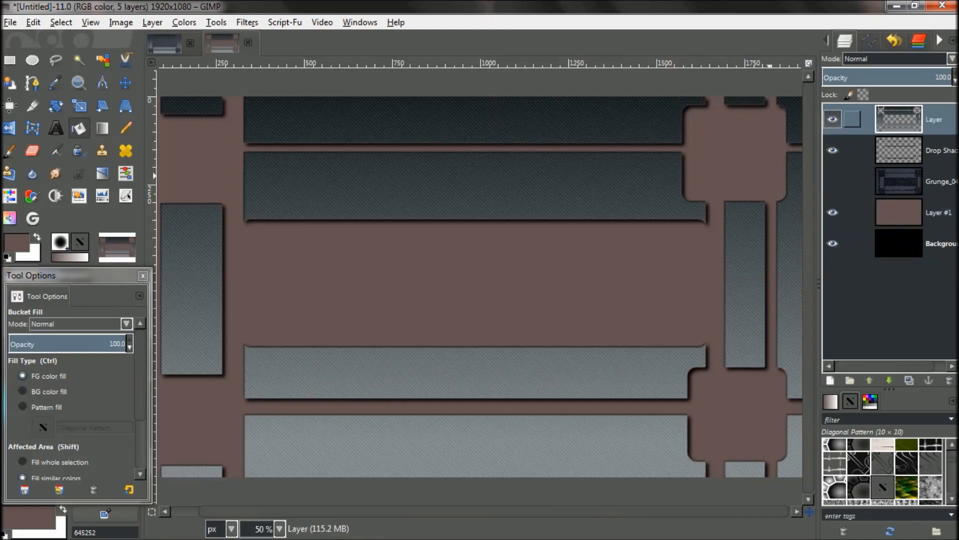
alt+click(898, 119)
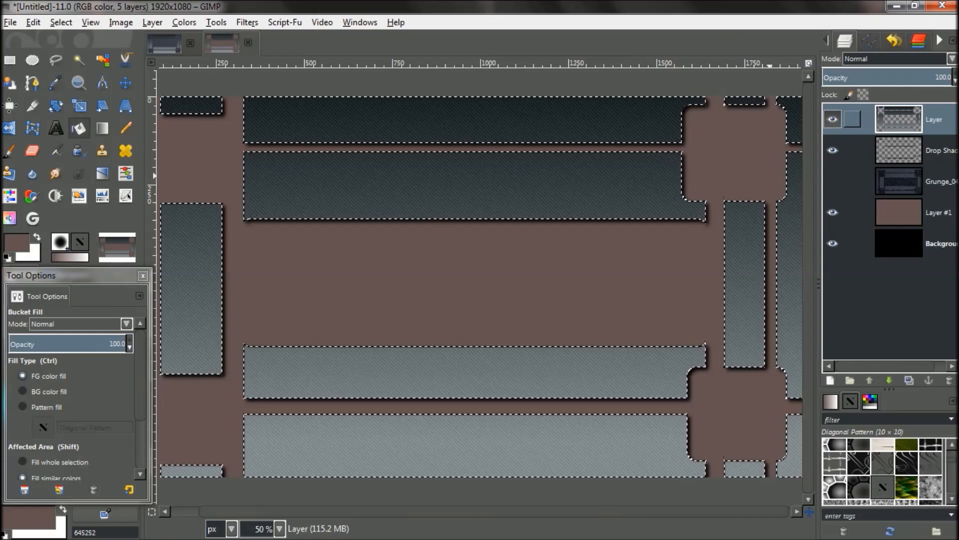
click(832, 212)
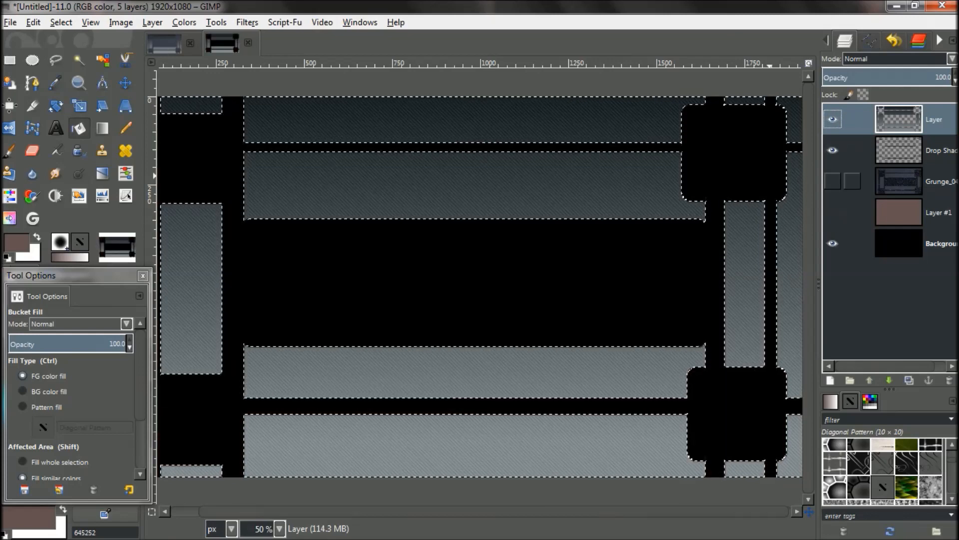
click(832, 181)
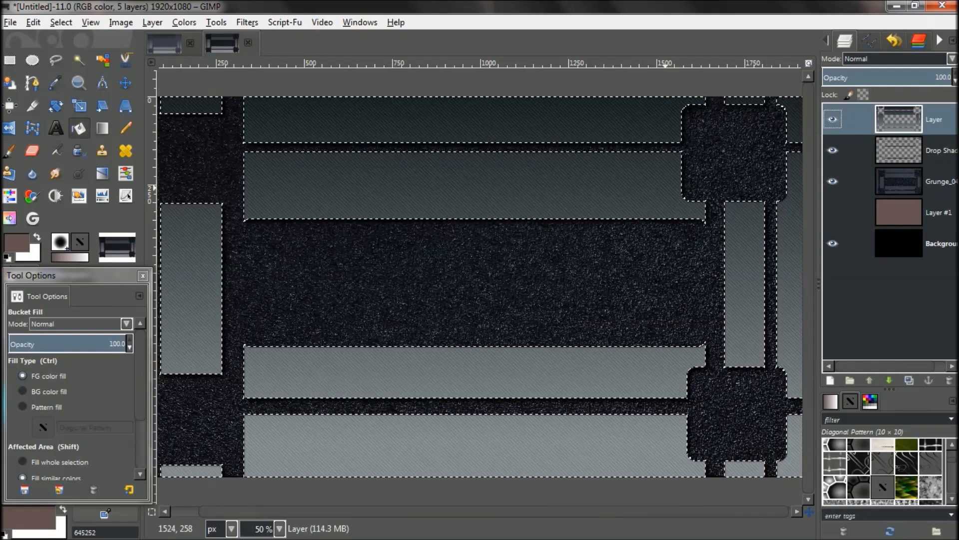
Step: Set the Grunge_04 layer to 64.7 opacity and Addition blend mode, after trying Dodge and Overlay
click(852, 181)
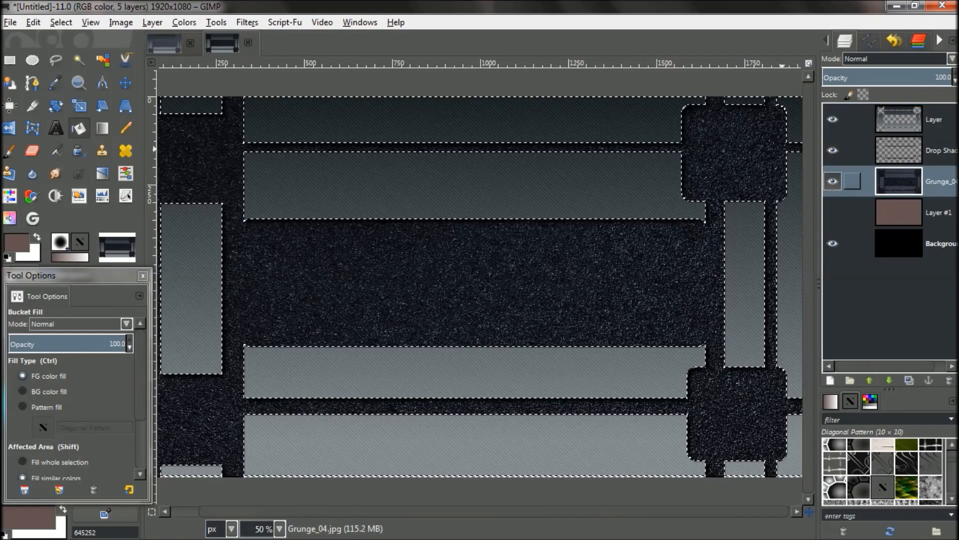
drag(938, 77, 906, 77)
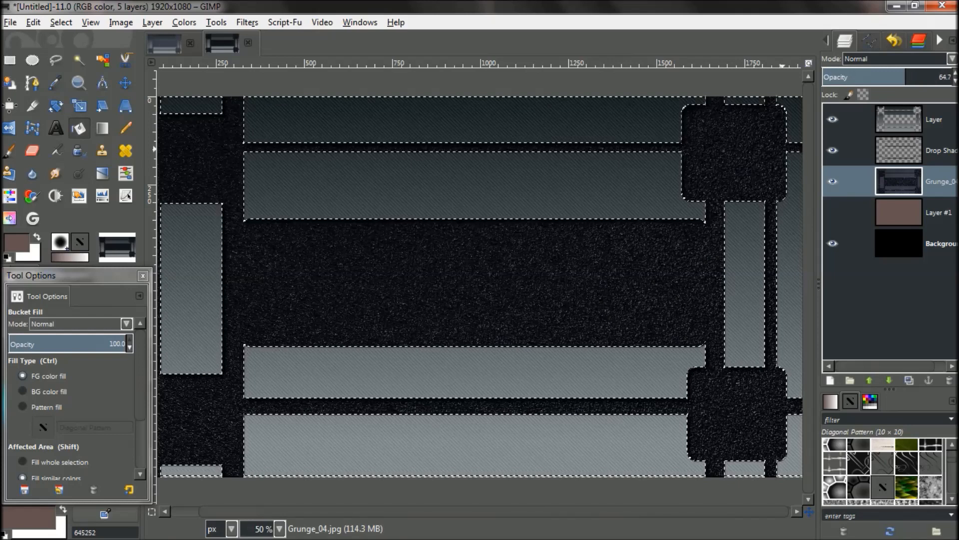
click(951, 59)
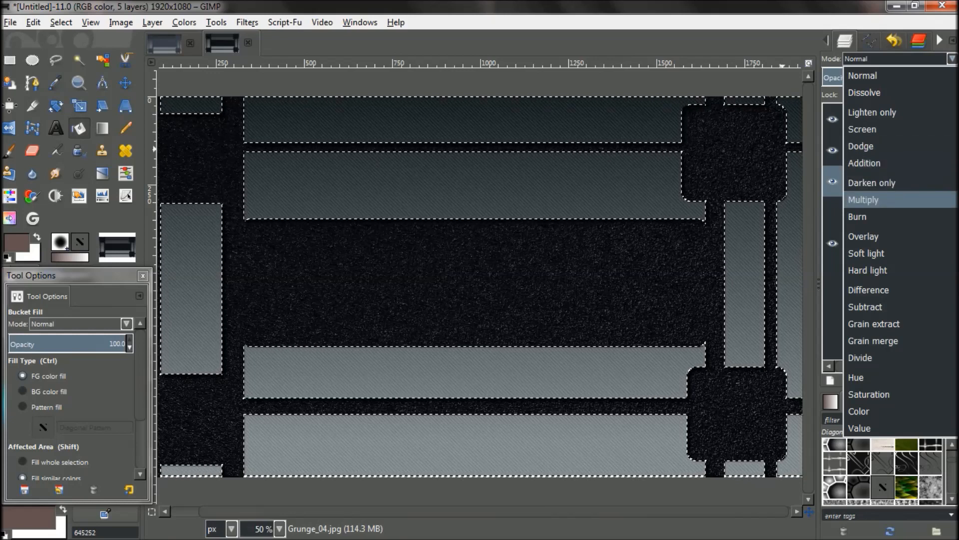
click(862, 146)
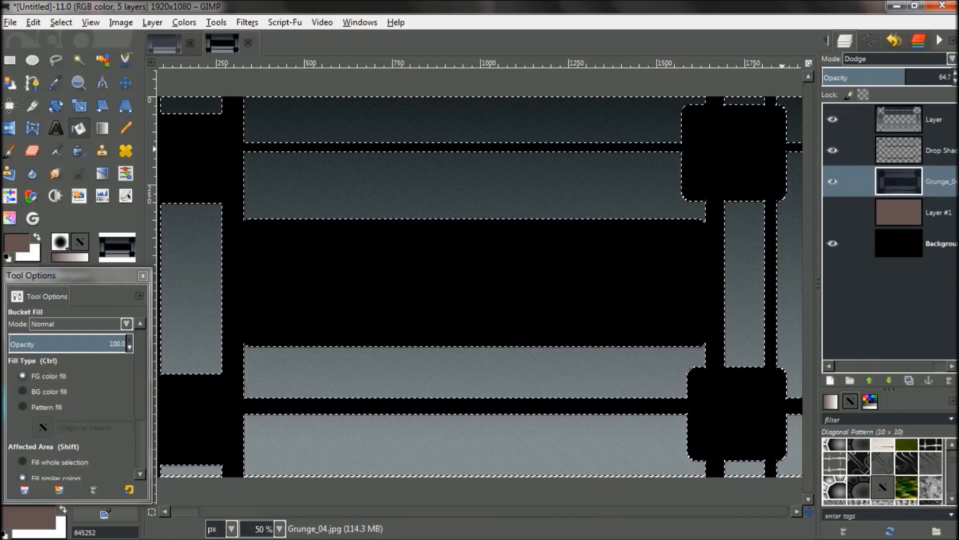
click(897, 58)
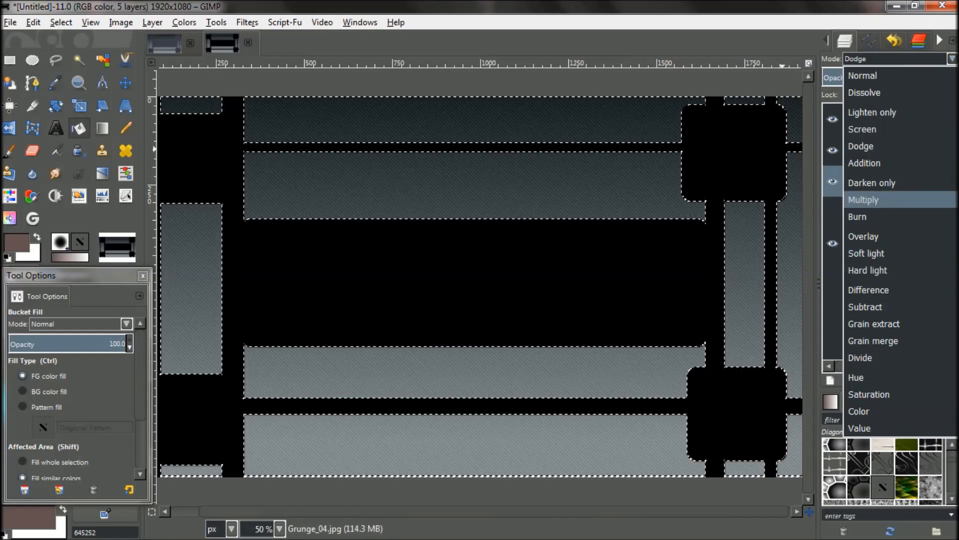
click(863, 237)
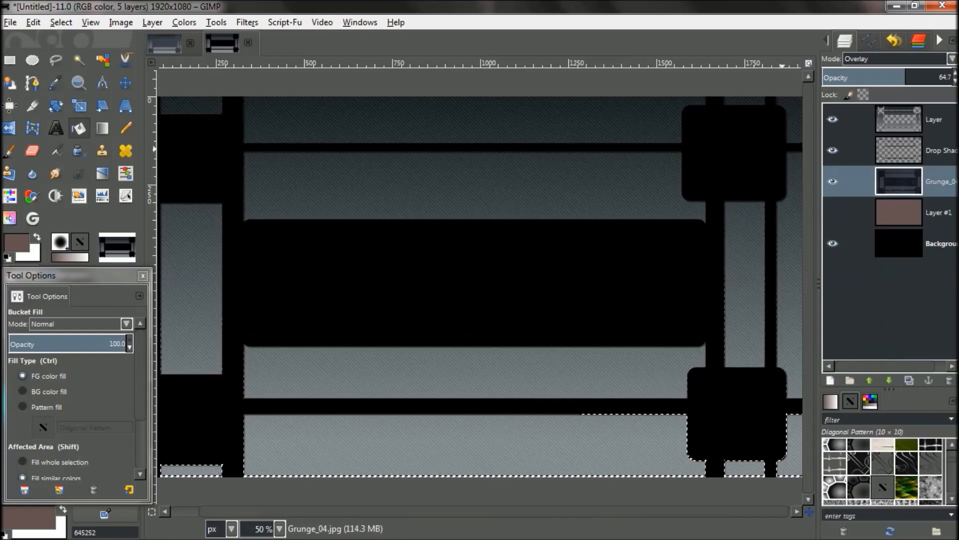
click(896, 58)
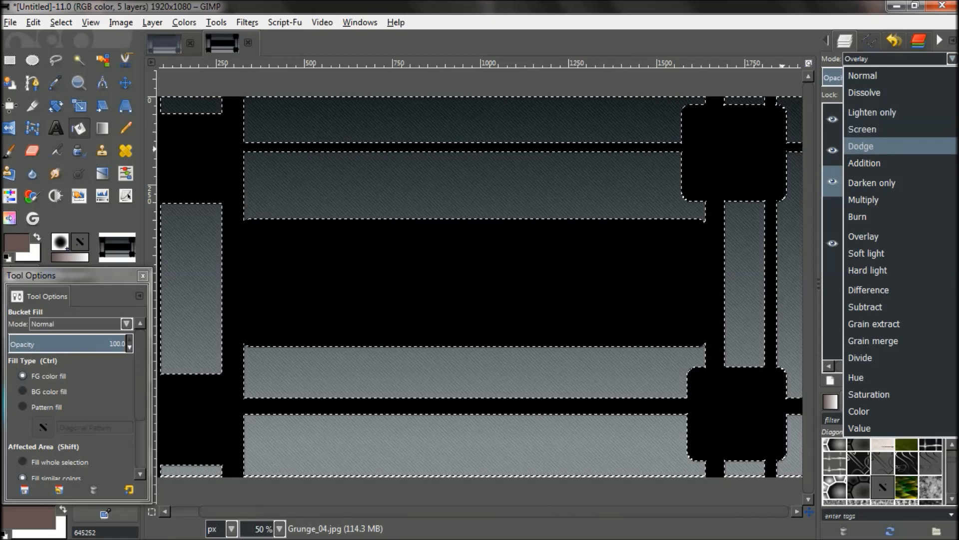
click(864, 163)
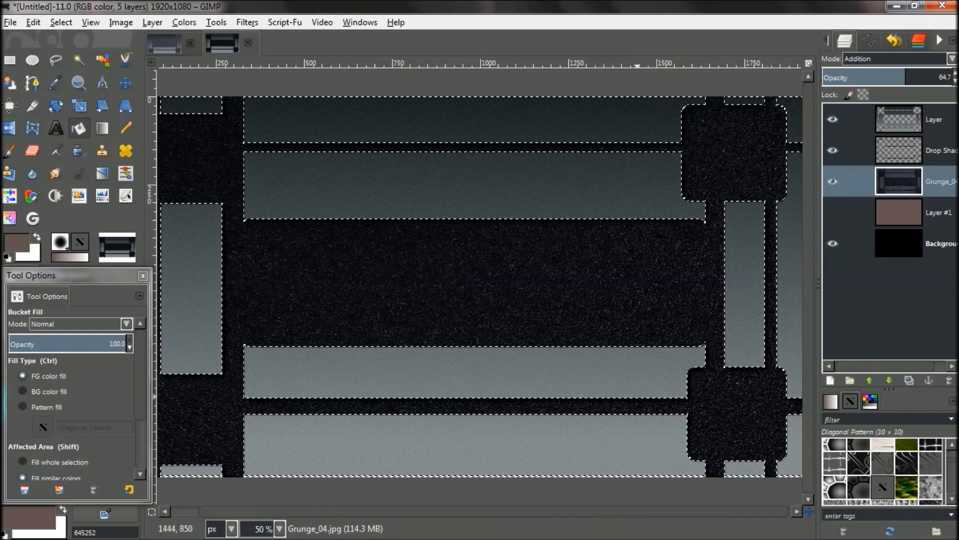
Step: Add a new transparent layer above the top gradient layer, undoing a duplicate of that layer first
click(899, 119)
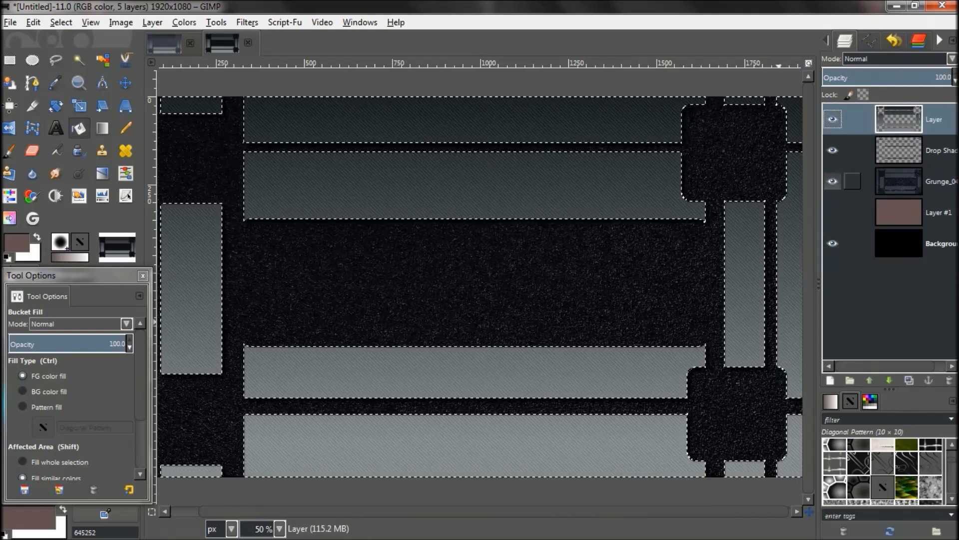
click(910, 381)
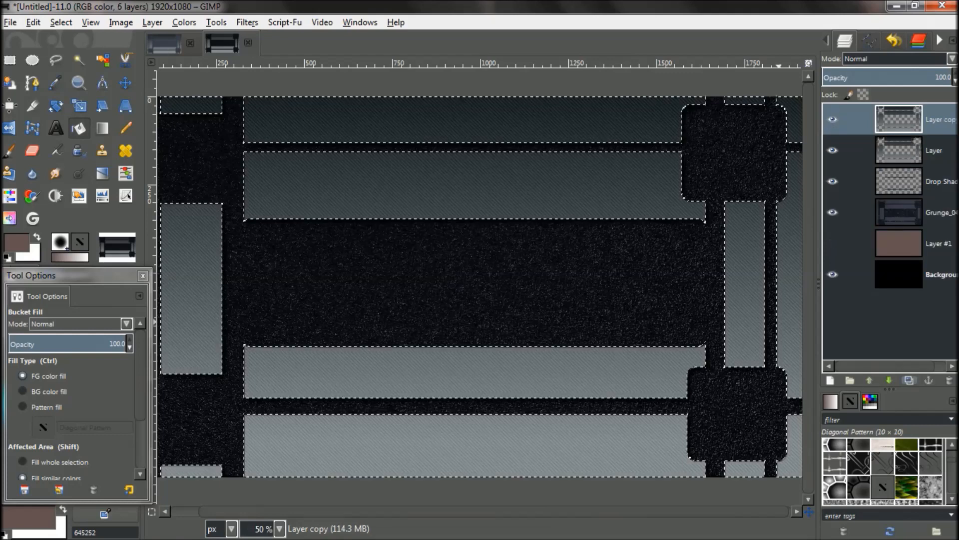
key(ctrl+z)
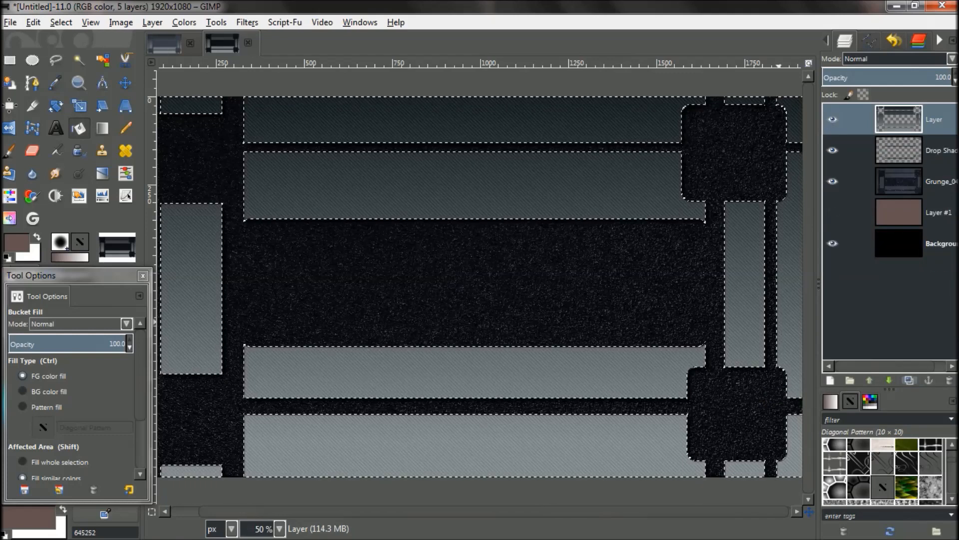
key(shift+ctrl+n)
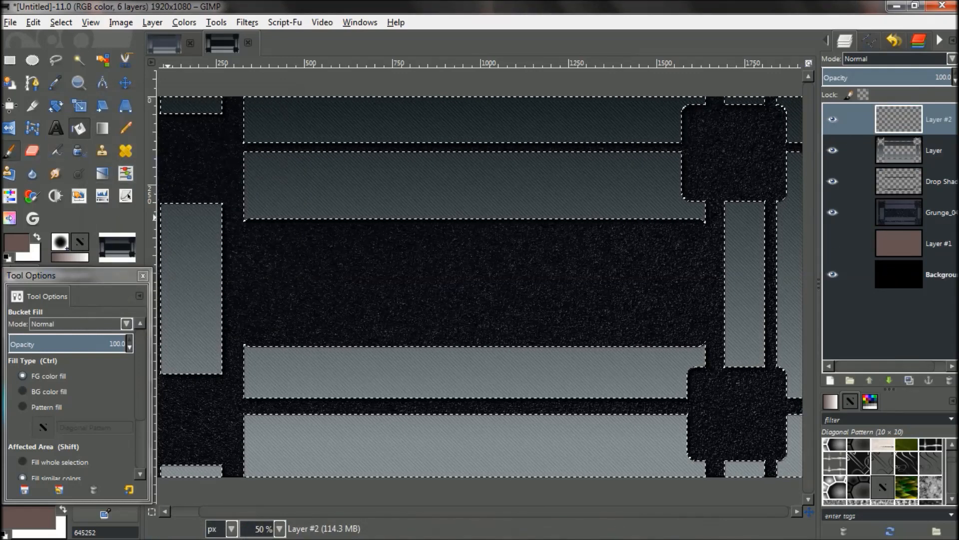
Step: Set up the Paintbrush with pink foreground color cd2f96 and a brush size of 248.98
click(9, 151)
click(16, 243)
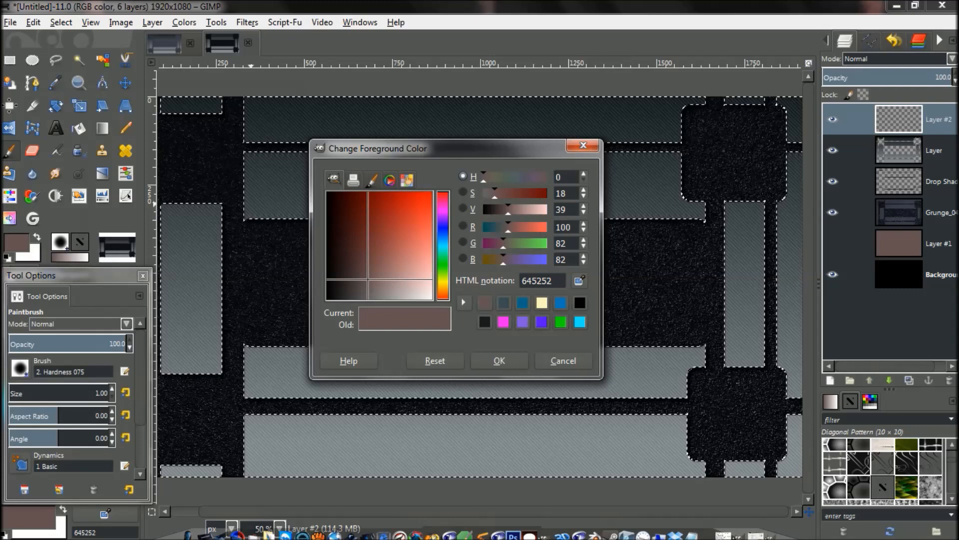
drag(424, 251, 410, 216)
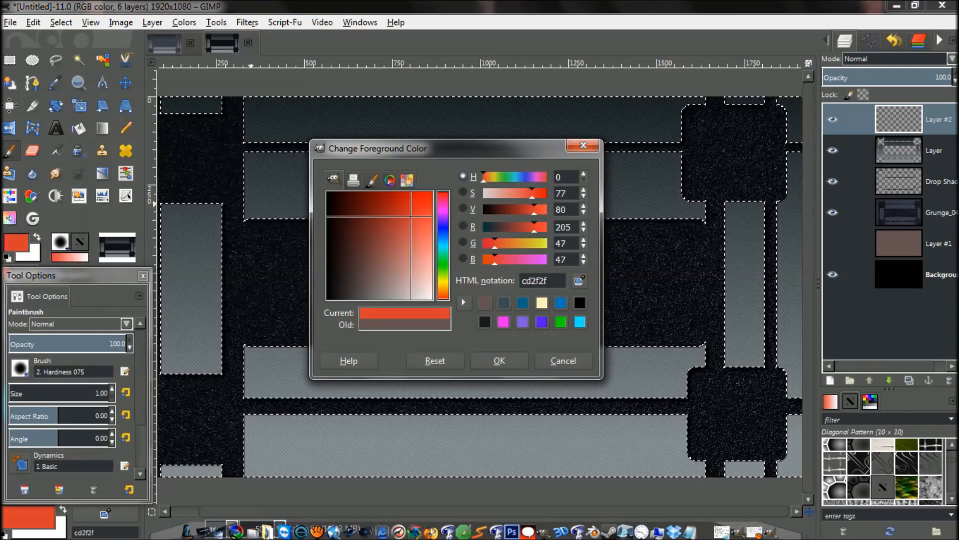
click(443, 204)
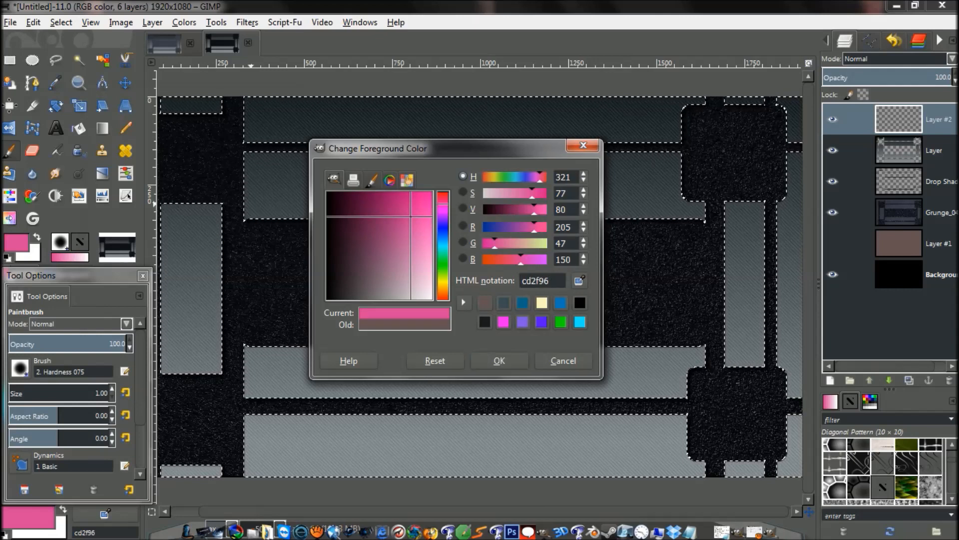
click(500, 360)
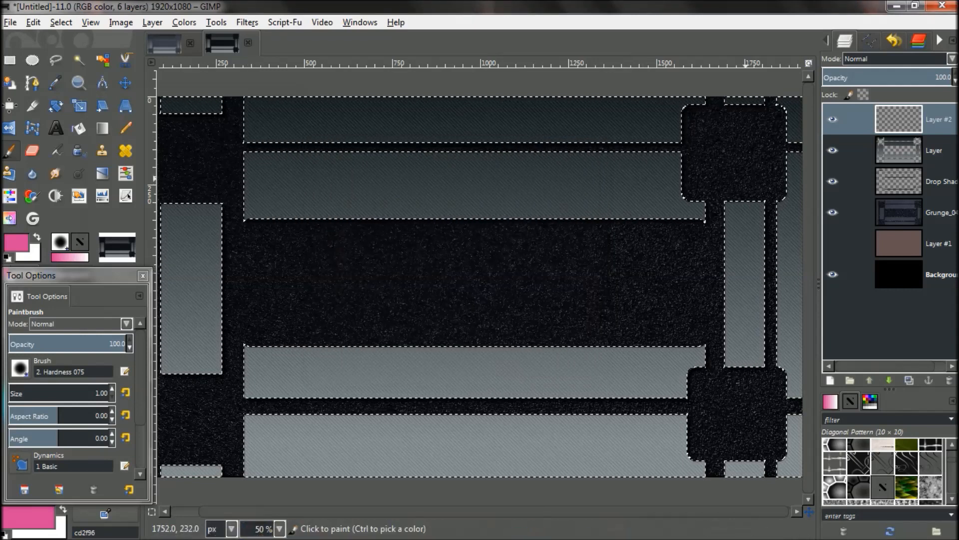
drag(12, 391, 32, 390)
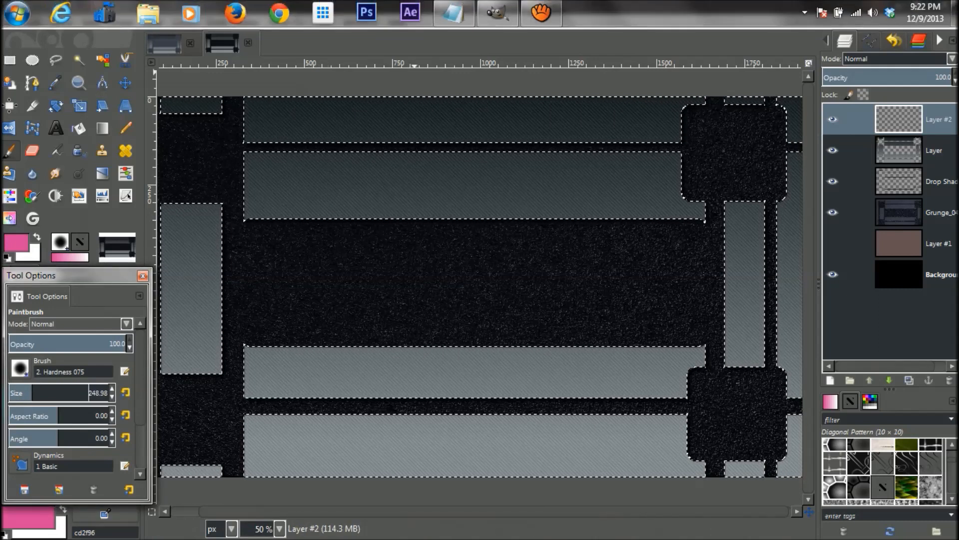
click(454, 8)
Step: Set the new Layer #2's blend mode to Dodge and move it just below the top gradient layer
click(897, 58)
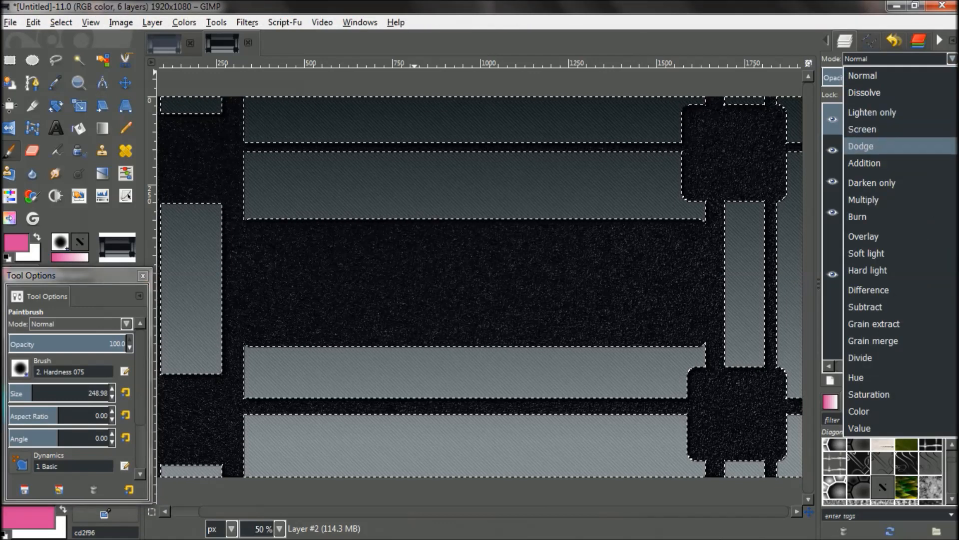
click(879, 83)
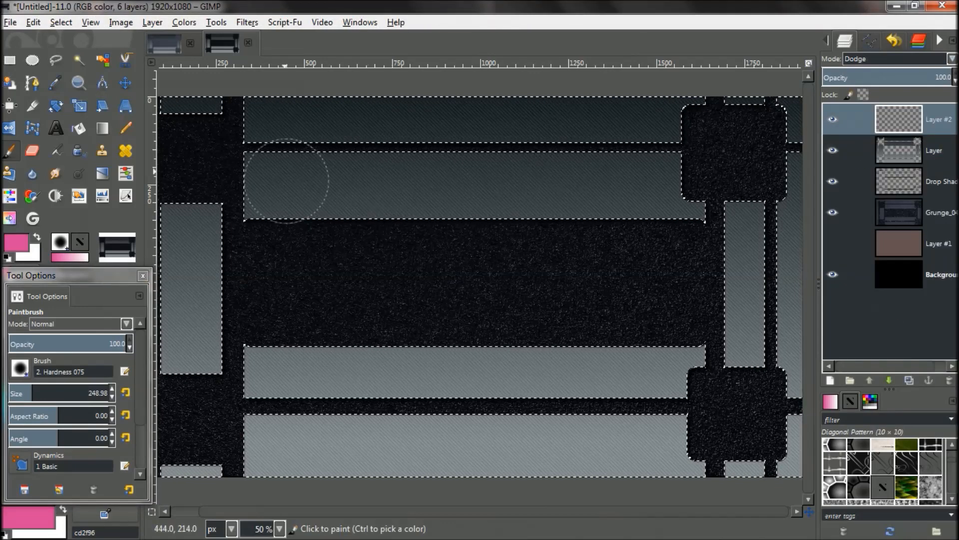
drag(938, 119, 943, 165)
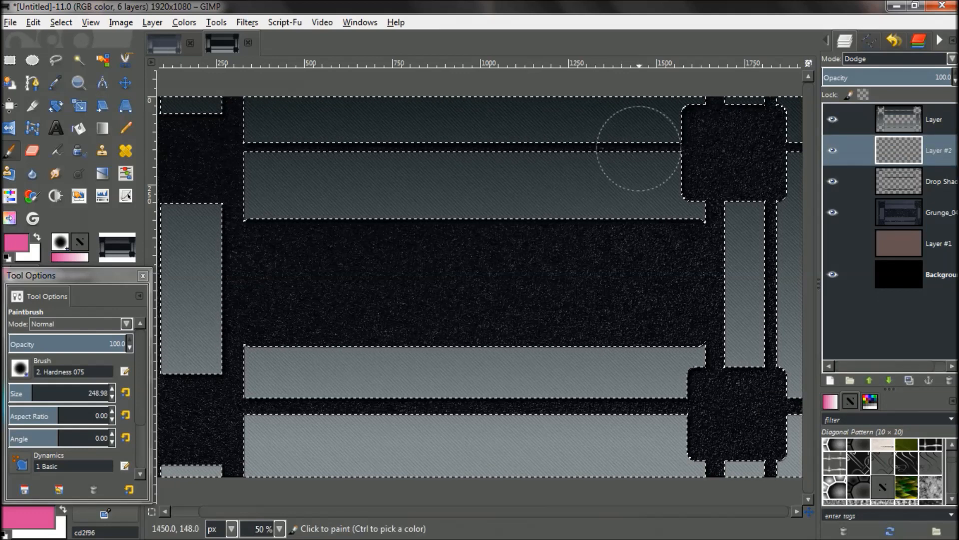
Step: Try a brush stroke inside the panel selection, then invert the selection to cover the gaps between the gradient panels
drag(624, 153, 629, 153)
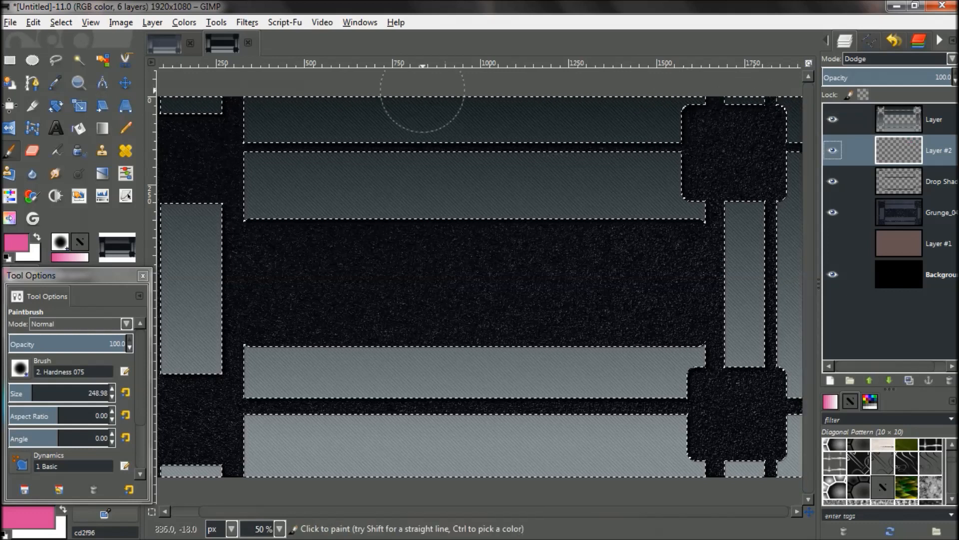
click(61, 22)
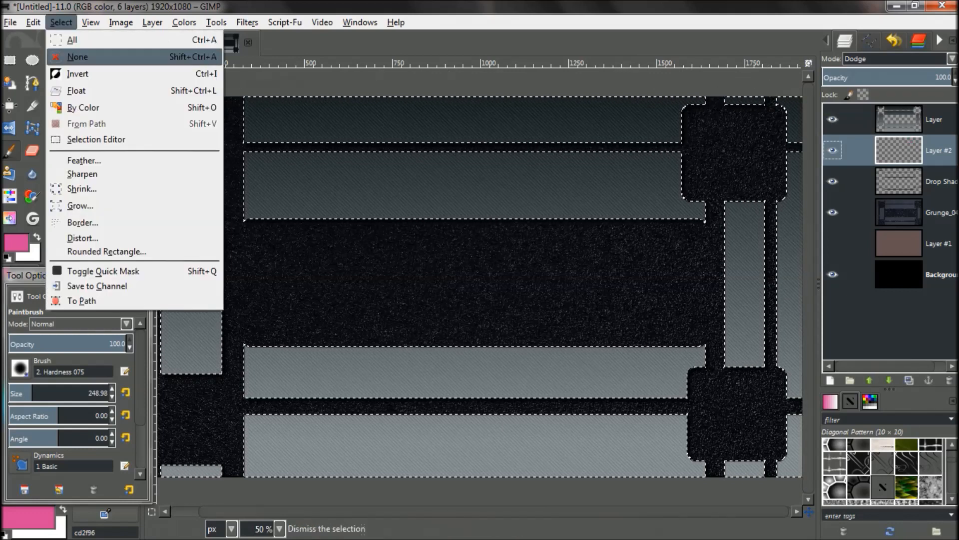
click(78, 74)
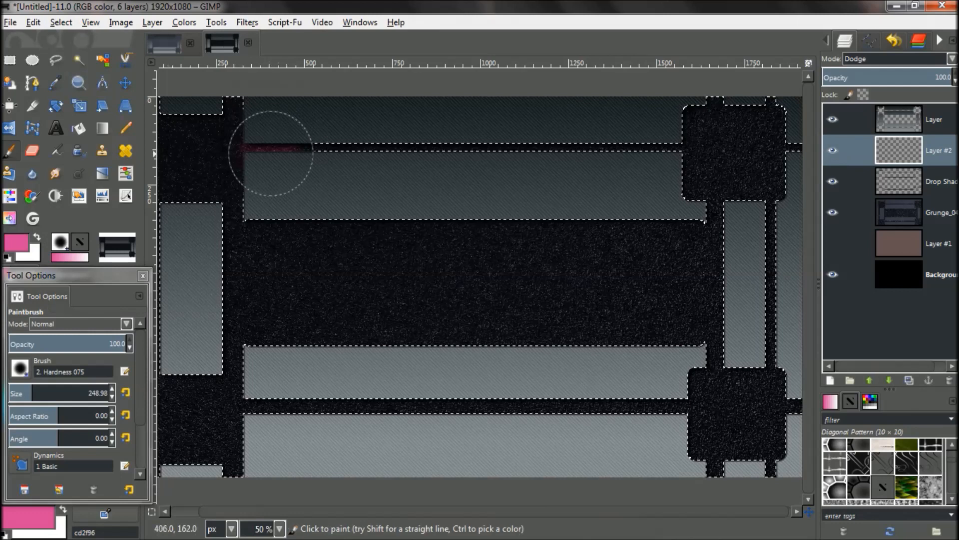
Step: Paint pink along the upper-left vertical gap, the thin horizontal gap and beneath the second panel, undoing unwanted strokes
mouse_move(341, 149)
mouse_down()
mouse_move(422, 152)
mouse_move(502, 139)
mouse_move(655, 149)
mouse_move(626, 173)
mouse_move(656, 156)
mouse_move(578, 171)
mouse_move(423, 153)
mouse_move(373, 160)
mouse_move(299, 153)
mouse_move(268, 117)
mouse_move(279, 183)
mouse_move(269, 198)
mouse_move(298, 193)
mouse_move(254, 206)
mouse_up()
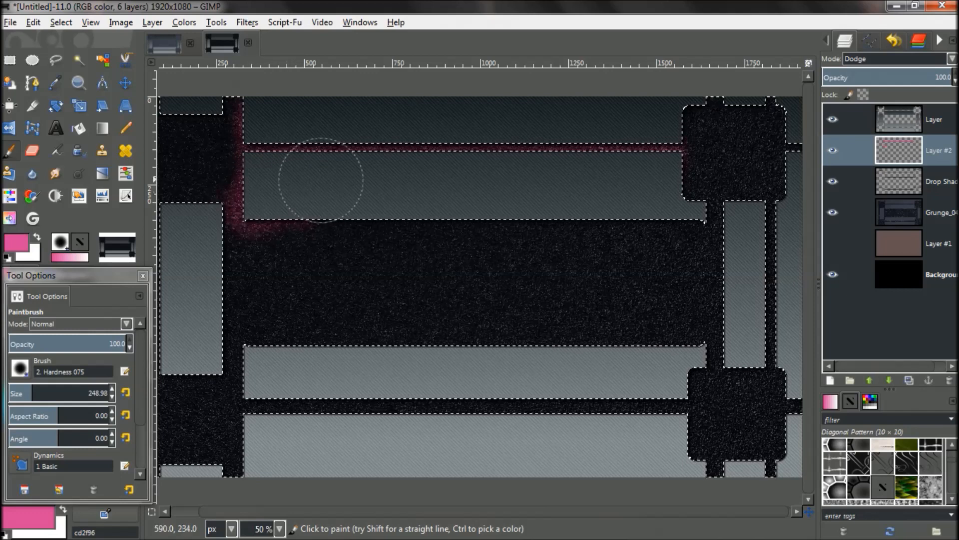
mouse_move(343, 183)
mouse_down()
mouse_move(254, 192)
mouse_move(303, 182)
mouse_move(351, 198)
mouse_move(563, 188)
mouse_move(646, 199)
mouse_move(572, 202)
mouse_move(680, 190)
mouse_move(690, 206)
mouse_move(680, 173)
mouse_up()
key(ctrl+z)
key(ctrl+z)
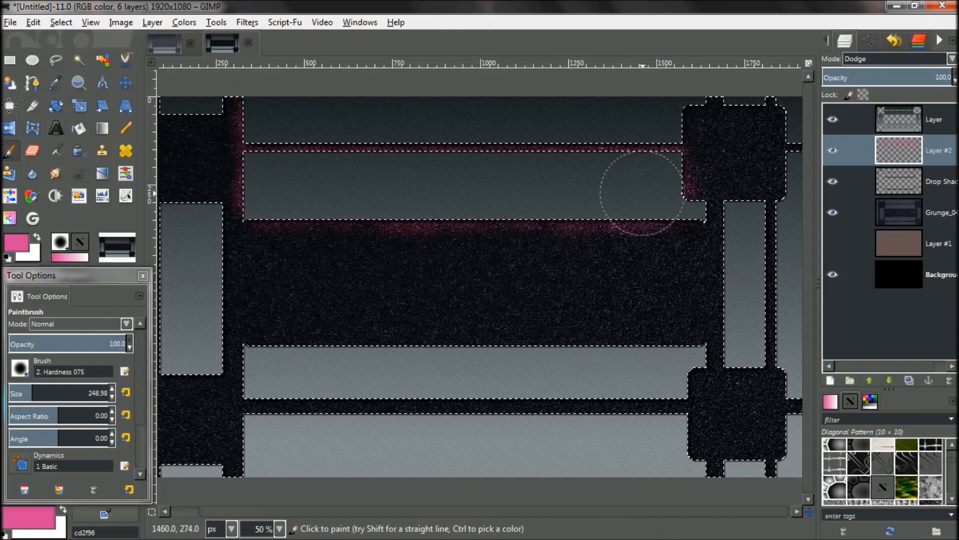
Step: Reduce the brush size to 129.98 and paint pink around the second panel's lower-right corner
key(bracketleft)
key(bracketleft)
key(bracketleft)
key(bracketleft)
key(bracketleft)
key(bracketleft)
key(bracketleft)
key(bracketleft)
key(bracketleft)
key(bracketleft)
key(bracketleft)
key(bracketleft)
key(bracketleft)
key(bracketleft)
key(bracketleft)
key(bracketleft)
key(bracketleft)
key(bracketleft)
key(bracketleft)
key(bracketleft)
key(bracketleft)
key(bracketleft)
key(bracketleft)
key(bracketleft)
key(bracketleft)
key(bracketleft)
key(bracketleft)
key(bracketleft)
key(bracketleft)
key(bracketleft)
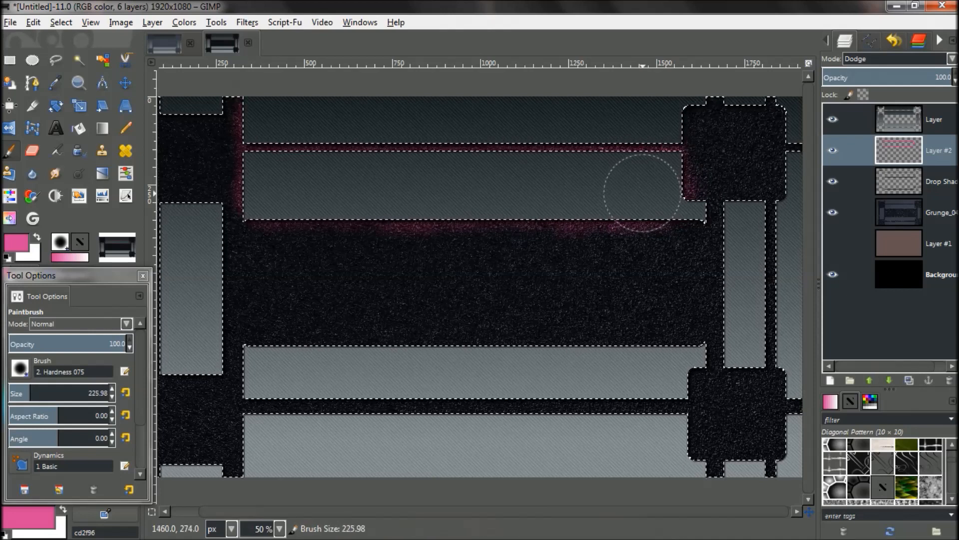
key(bracketleft)
key(bracketleft)
key(bracketleft)
key(bracketleft)
key(bracketleft)
key(bracketleft)
key(bracketleft)
key(bracketleft)
key(bracketleft)
key(bracketleft)
key(bracketleft)
key(bracketleft)
key(bracketleft)
key(bracketleft)
key(bracketleft)
key(bracketleft)
key(bracketleft)
key(bracketleft)
key(bracketleft)
key(bracketleft)
drag(684, 208, 696, 212)
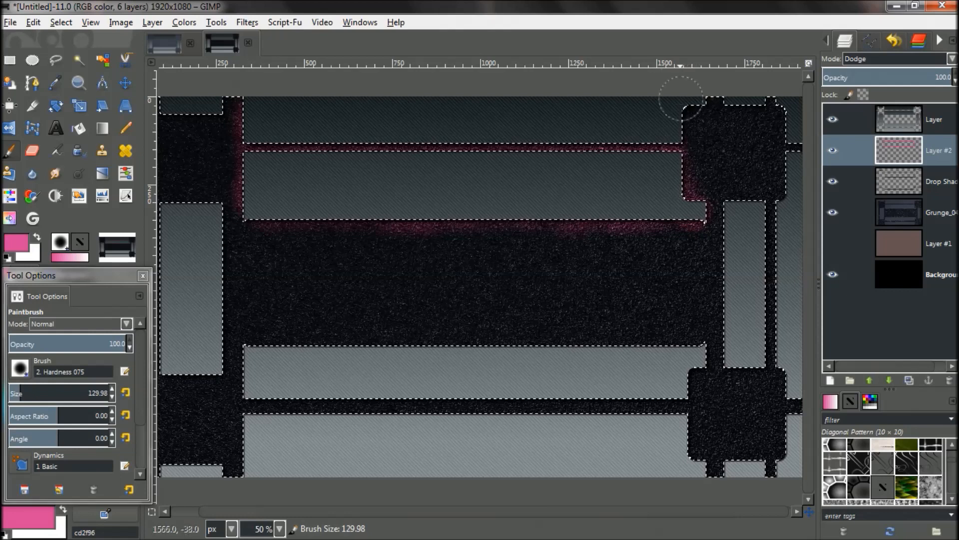
Step: Paint pink around the edges of the upper-right square and along the vertical gaps beside the narrow panel below it
mouse_move(681, 107)
mouse_down()
mouse_move(674, 133)
mouse_move(689, 100)
mouse_move(766, 94)
mouse_move(780, 99)
mouse_move(796, 143)
mouse_up()
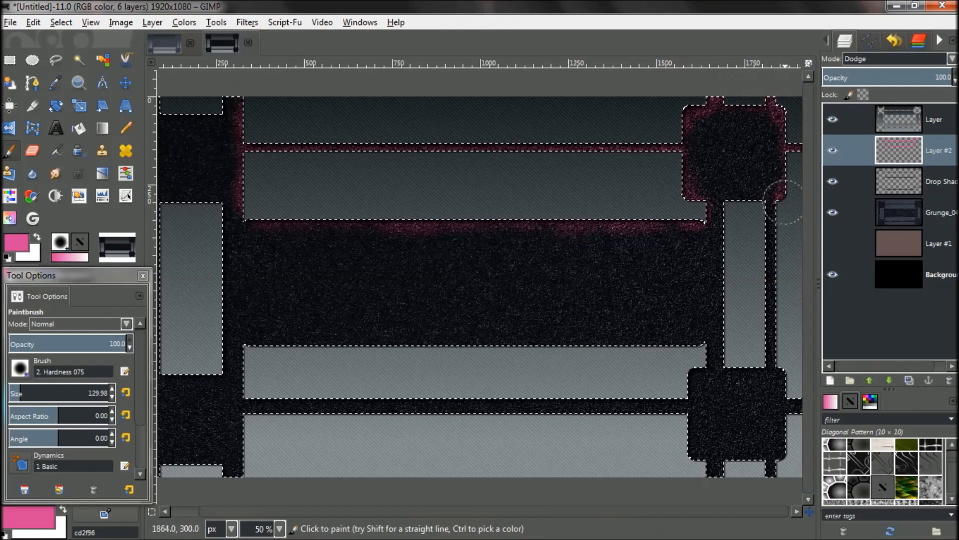
mouse_move(782, 231)
mouse_down()
mouse_move(772, 257)
mouse_move(773, 348)
mouse_move(773, 247)
mouse_up()
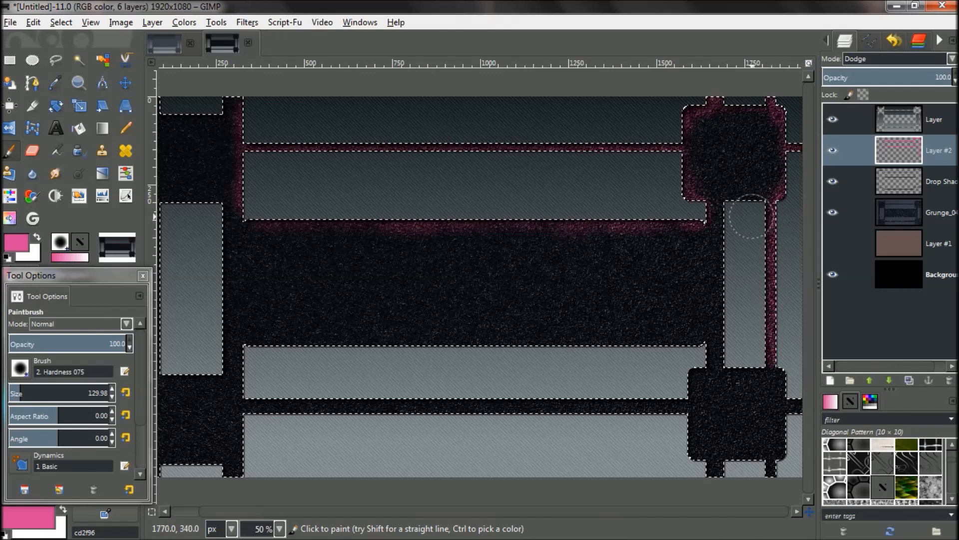
drag(734, 216, 737, 244)
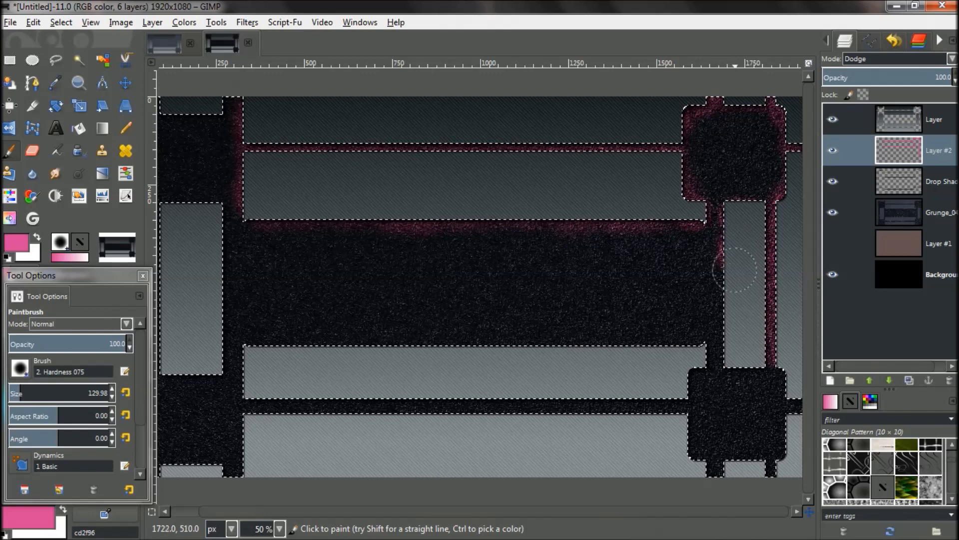
Step: Continue the pink down to the lower-right square and along the lower wide panel's top edge, undoing and redrawing the straight stroke
mouse_move(734, 283)
mouse_down()
mouse_move(736, 361)
mouse_move(755, 361)
mouse_move(690, 361)
mouse_move(690, 350)
mouse_move(696, 357)
mouse_move(555, 352)
mouse_up()
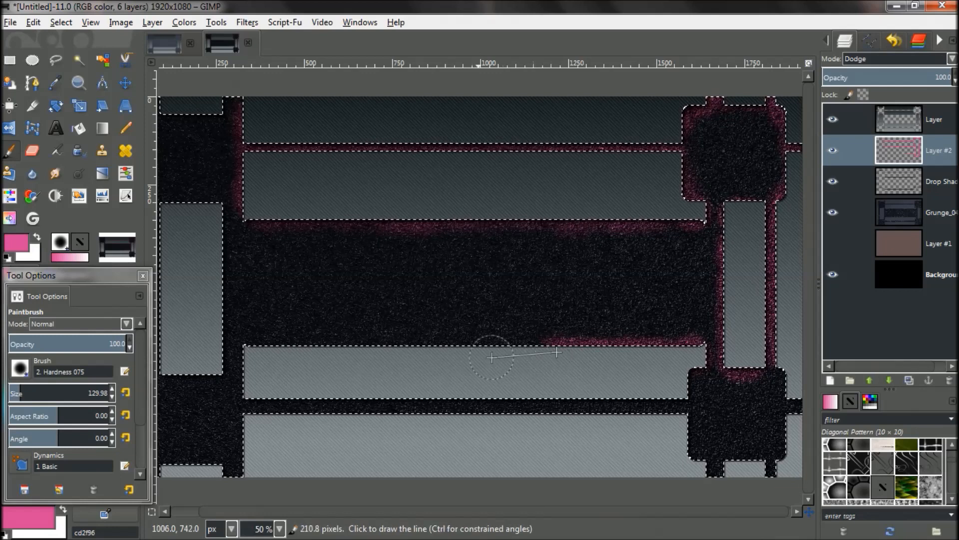
shift+click(258, 349)
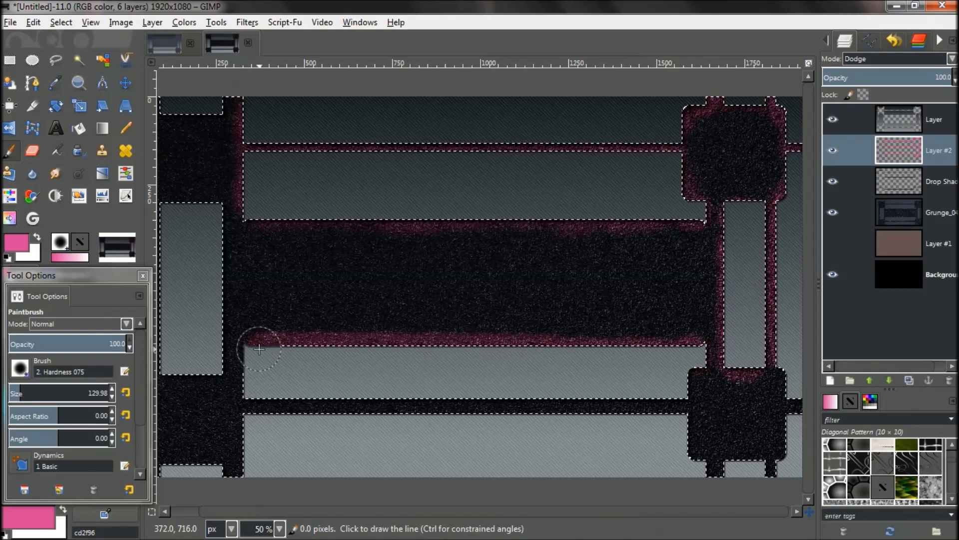
key(ctrl+z)
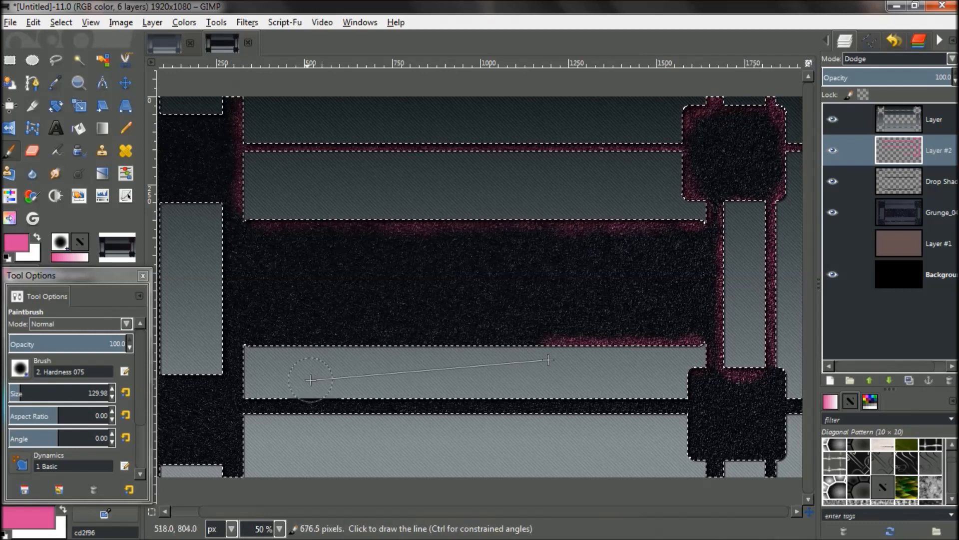
shift+click(256, 359)
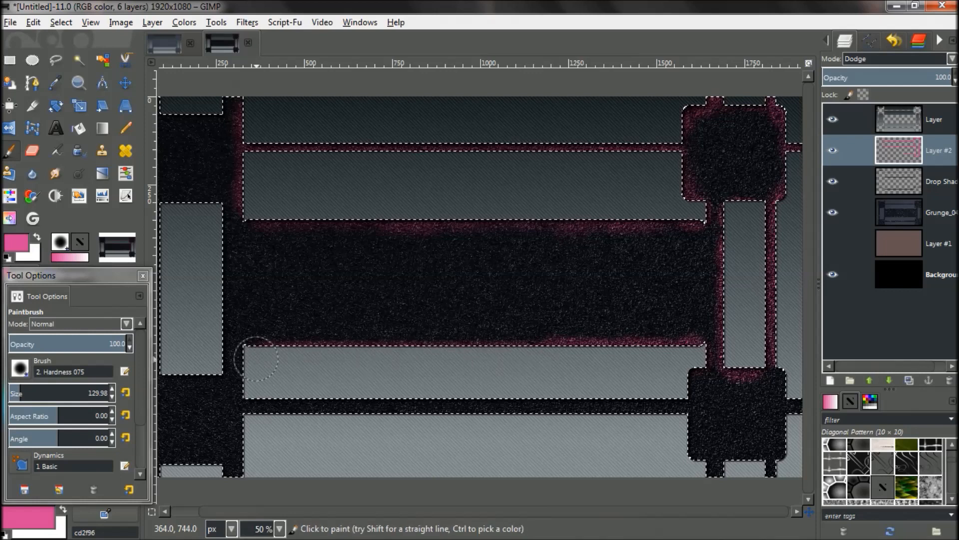
Step: Paint pink down the lower wide panel's left end and straight along the thin gap beneath it to the lower-right square
drag(255, 356, 254, 393)
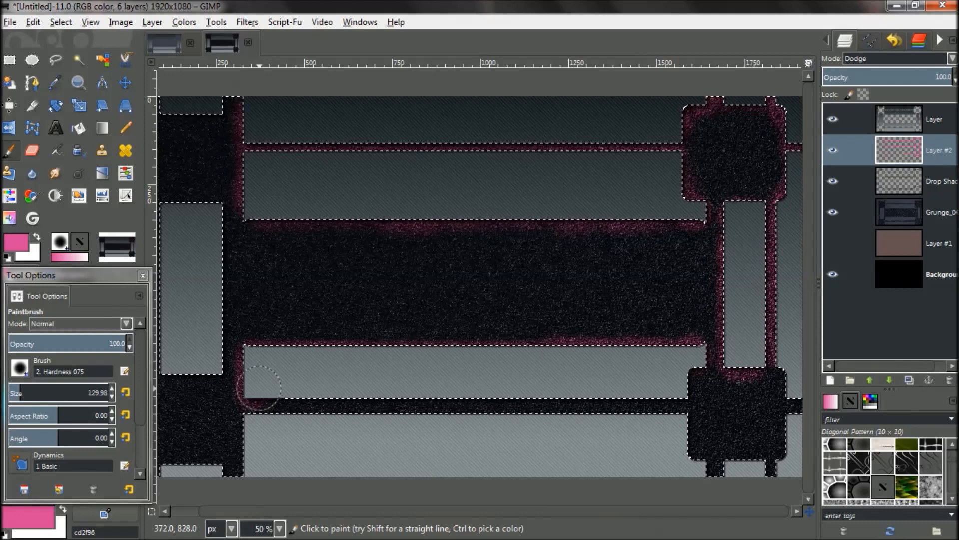
key(shift)
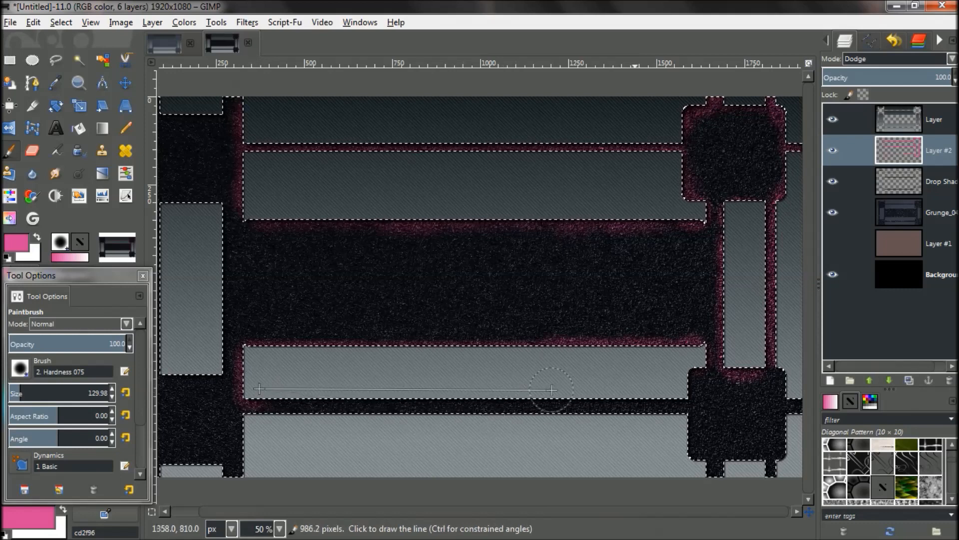
shift+click(676, 388)
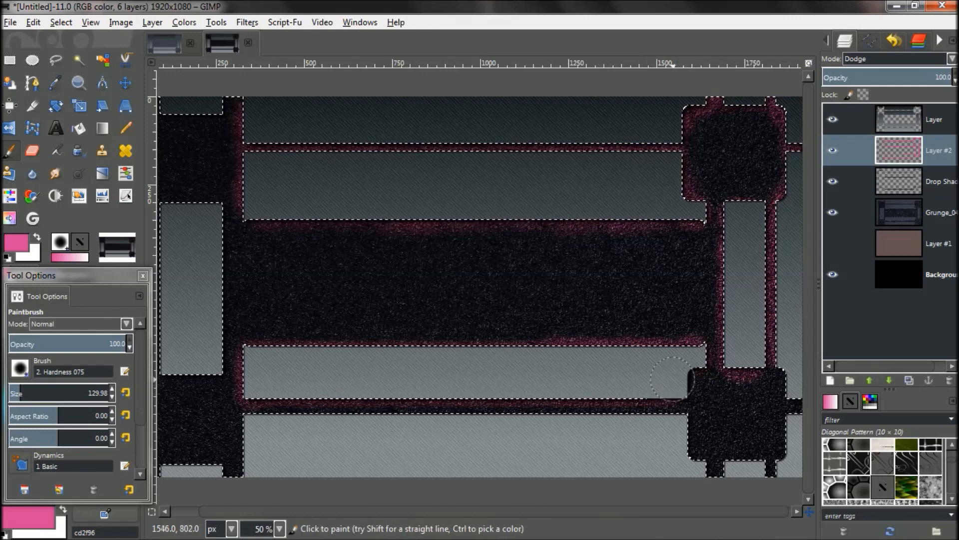
click(675, 383)
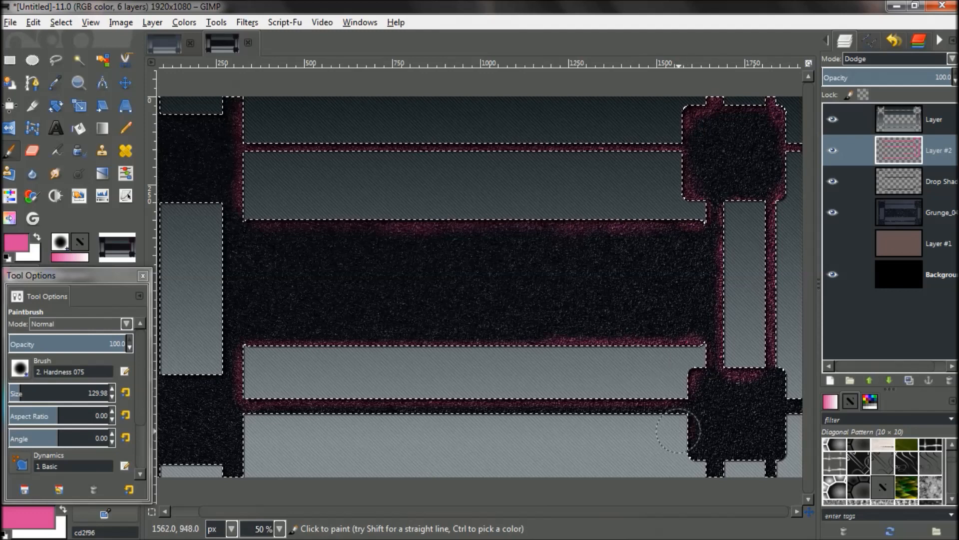
Step: Paint pink along the remaining edges of the selected dark frame on Layer #2, covering the lower-right block, left-side blocks and lower bar
drag(690, 459, 764, 479)
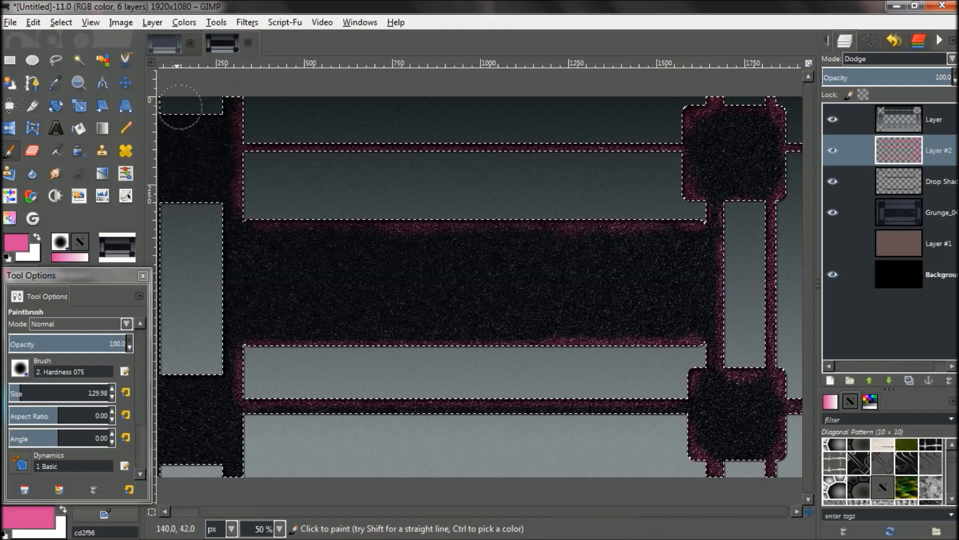
drag(166, 111, 233, 105)
mouse_move(161, 204)
mouse_down()
mouse_move(204, 209)
mouse_move(212, 240)
mouse_move(213, 218)
mouse_move(214, 299)
mouse_up()
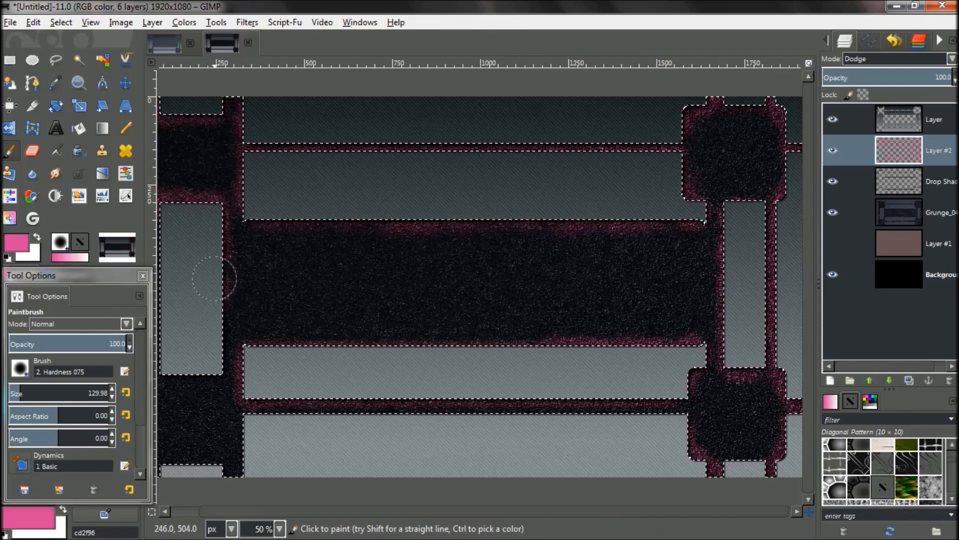
drag(213, 359, 175, 372)
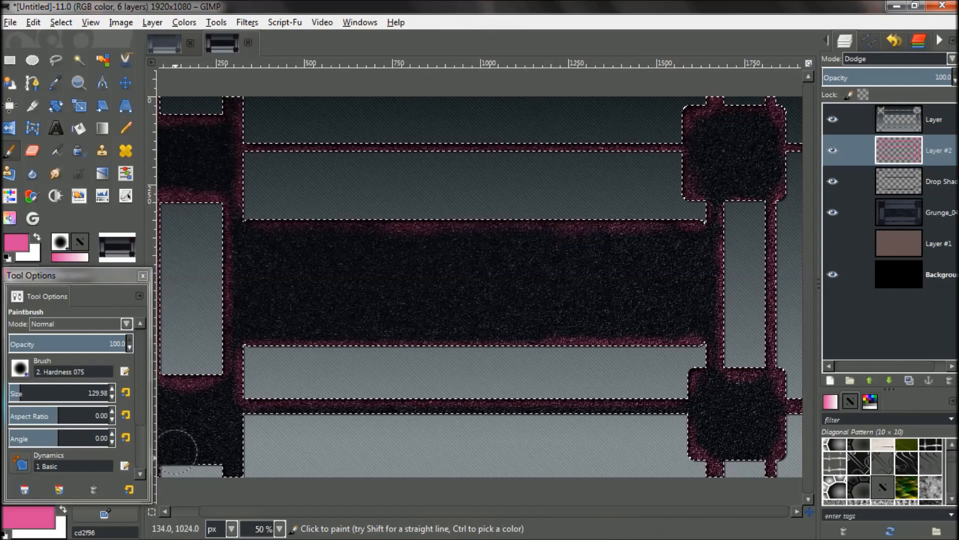
mouse_move(166, 457)
mouse_down()
mouse_move(244, 481)
mouse_move(252, 420)
mouse_move(294, 423)
mouse_move(280, 408)
mouse_move(270, 415)
mouse_move(610, 408)
mouse_move(671, 408)
mouse_move(672, 420)
mouse_up()
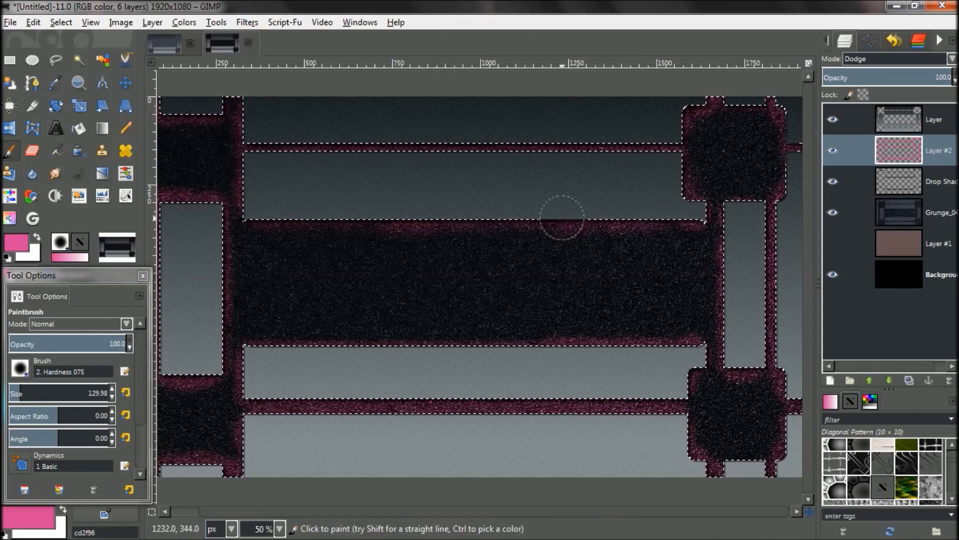
Step: Apply a Gaussian Blur to the pink edge painting on Layer #2 with 299 px horizontal and vertical radius, using the RLE method
click(246, 22)
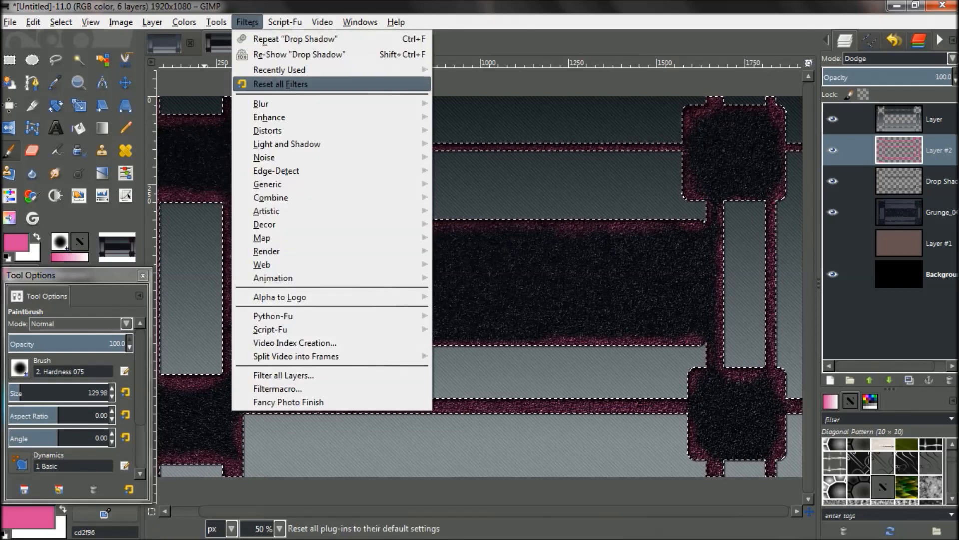
mouse_move(310, 104)
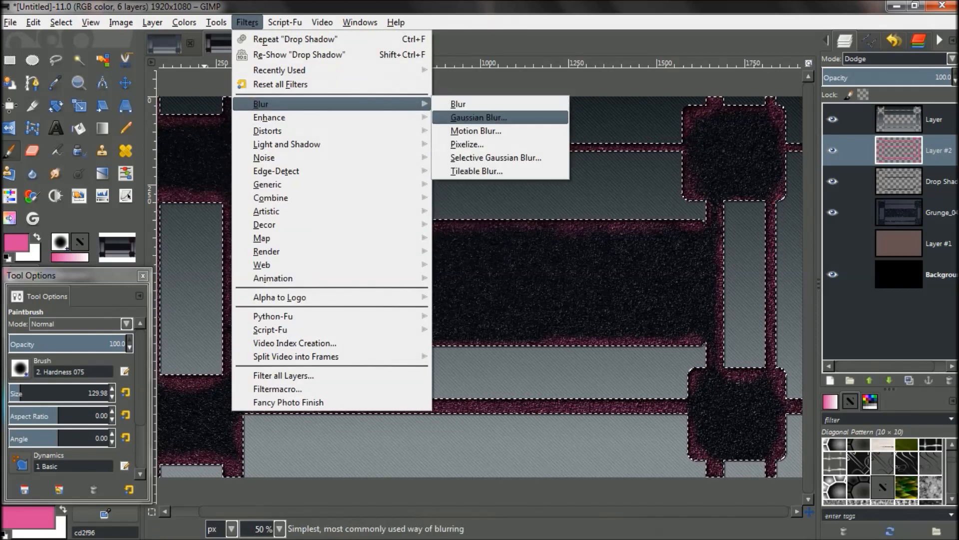
click(499, 120)
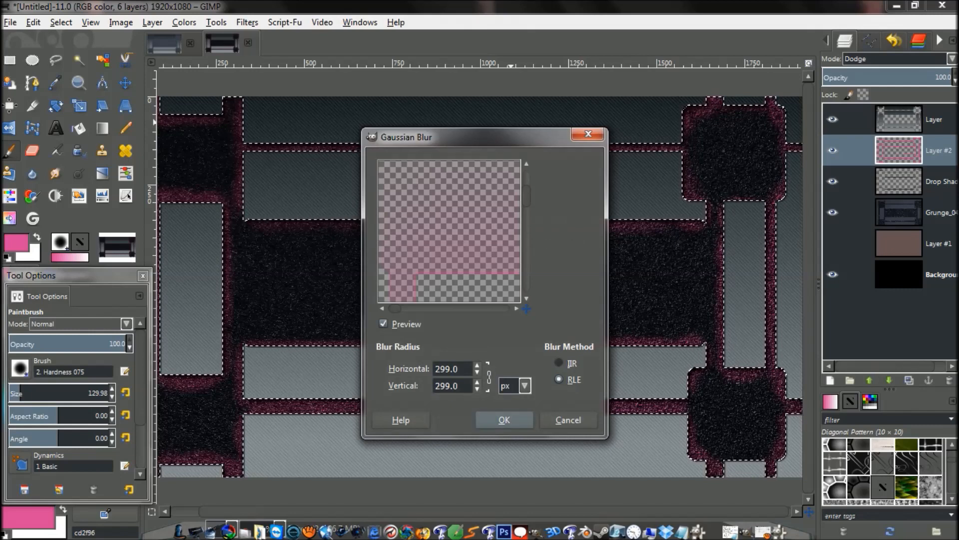
click(499, 420)
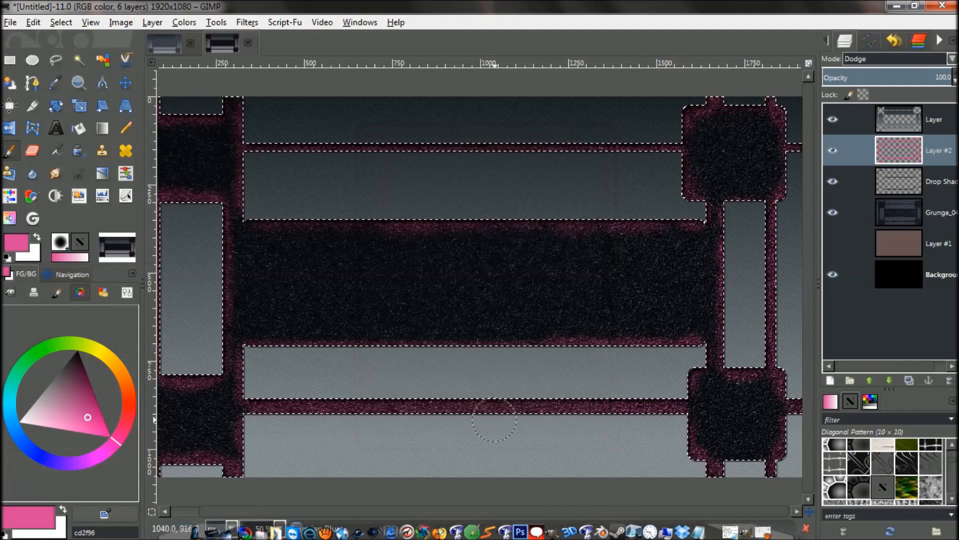
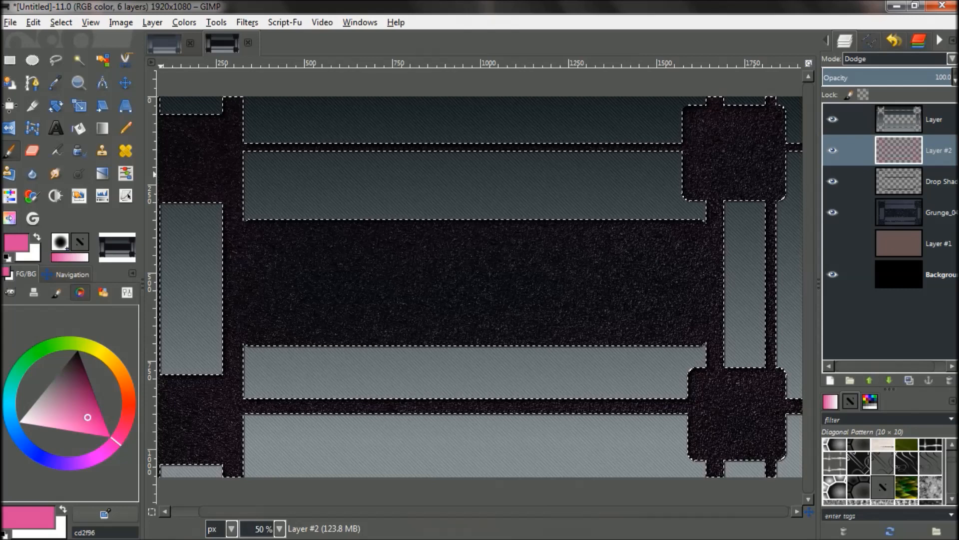
click(10, 22)
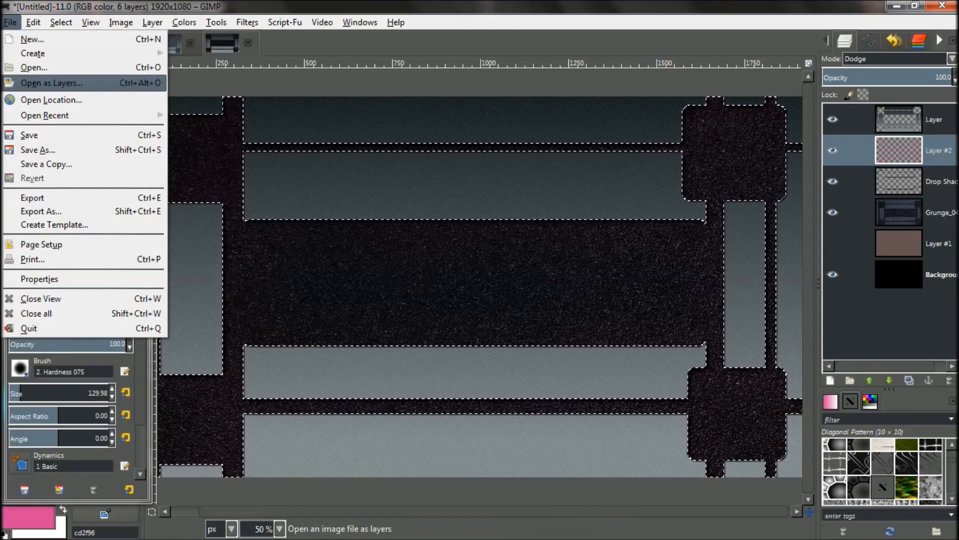
click(34, 67)
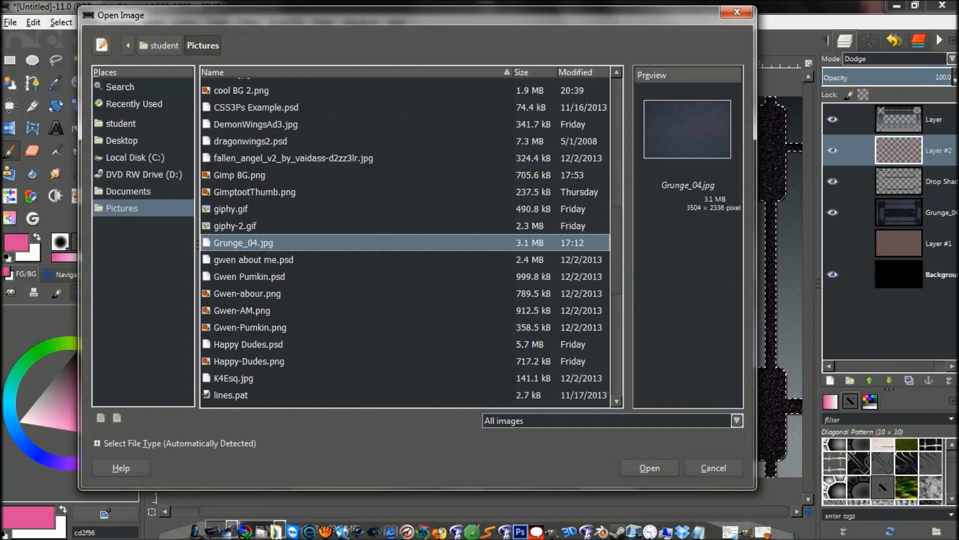
click(134, 104)
click(245, 88)
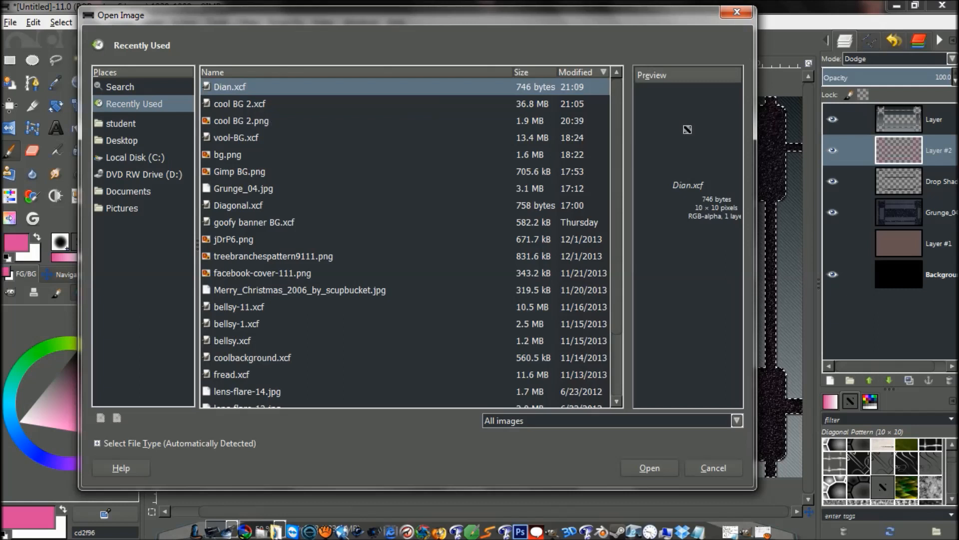
click(249, 154)
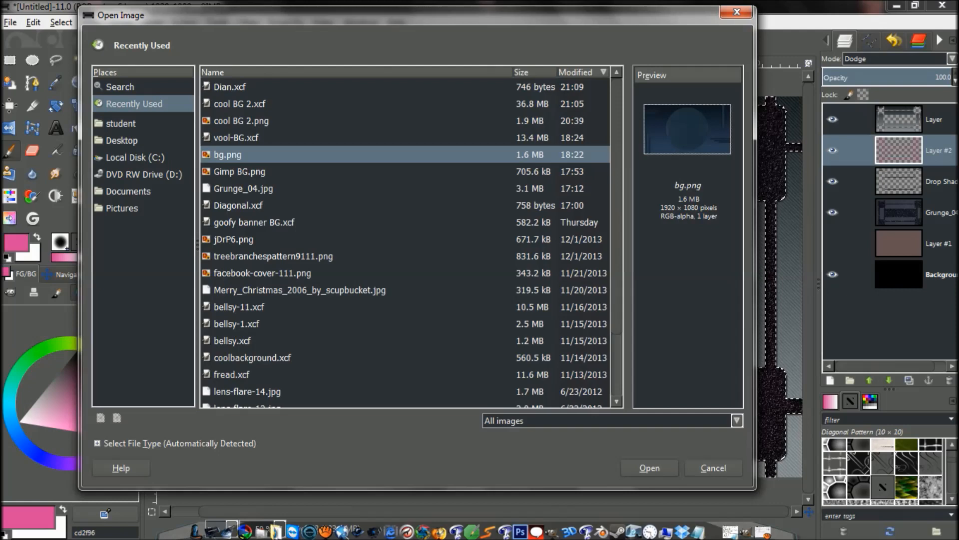
key(Escape)
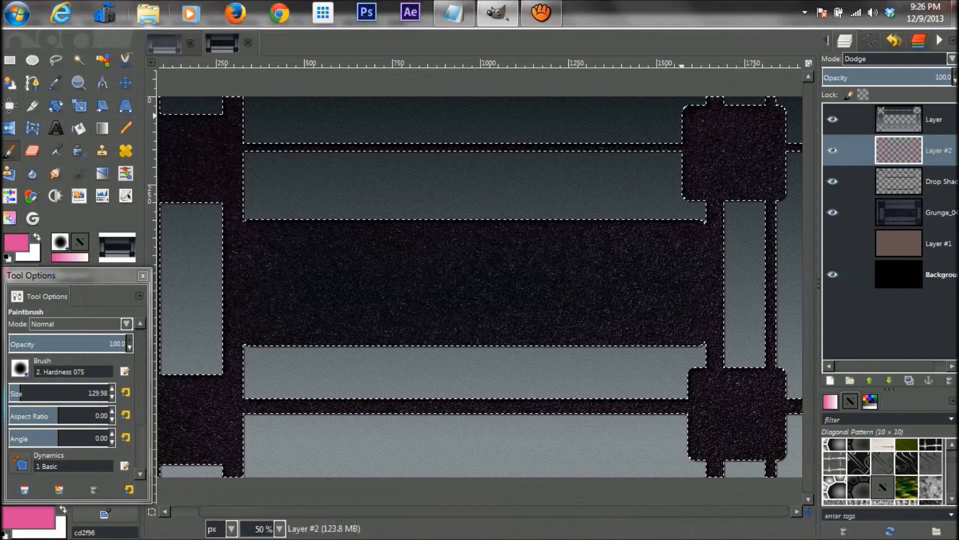
Step: Switch to Windows Explorer and open the Transparent Images folder in the Pictures library
click(147, 14)
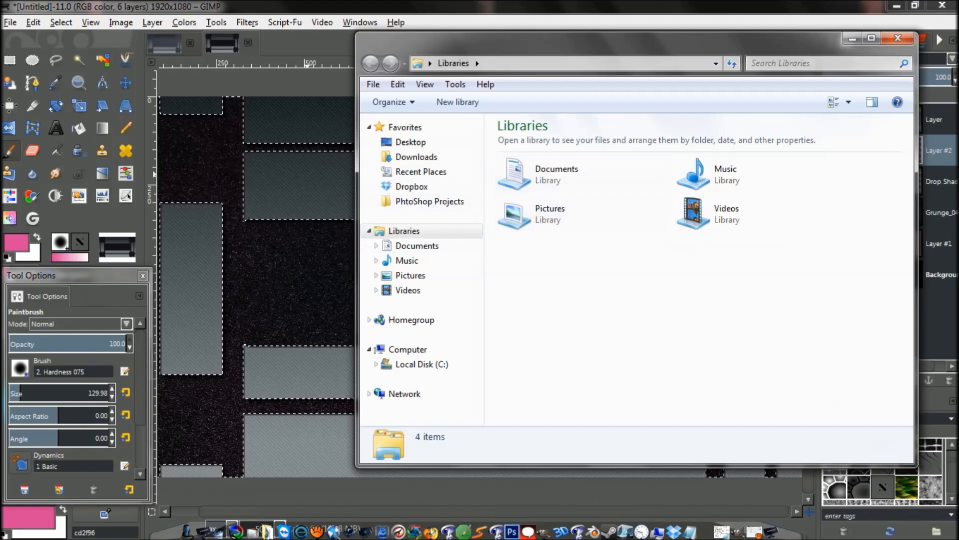
click(429, 201)
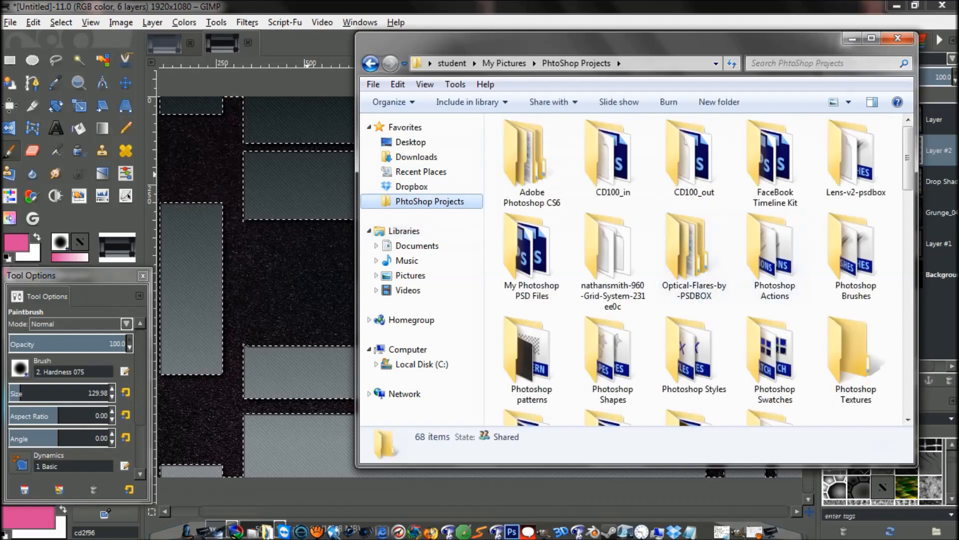
drag(907, 158, 907, 181)
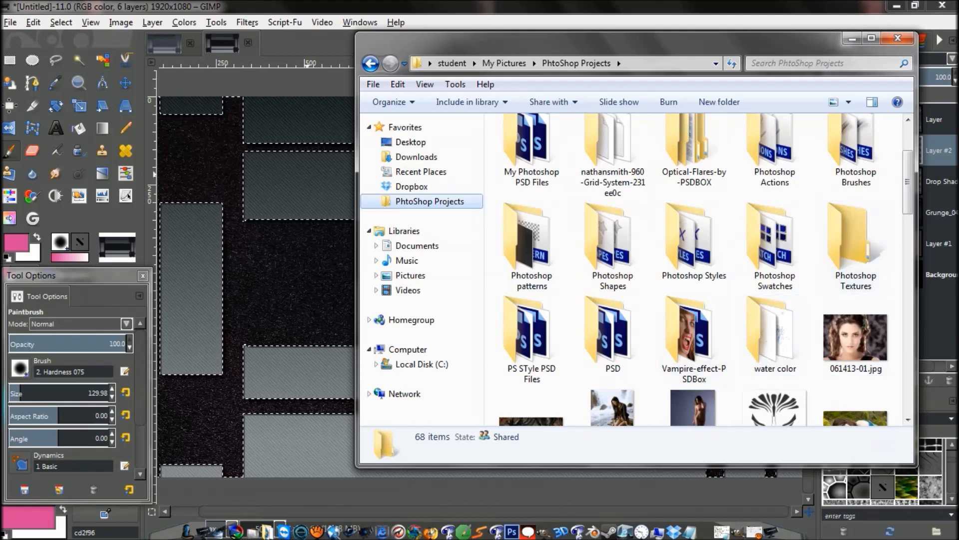
mouse_move(907, 182)
mouse_down()
mouse_move(906, 205)
mouse_move(906, 182)
mouse_up()
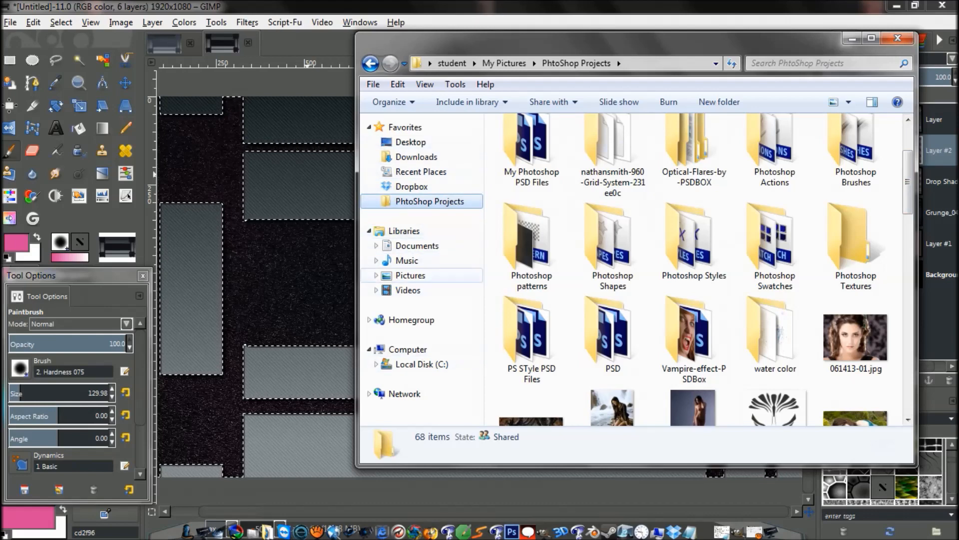
click(410, 275)
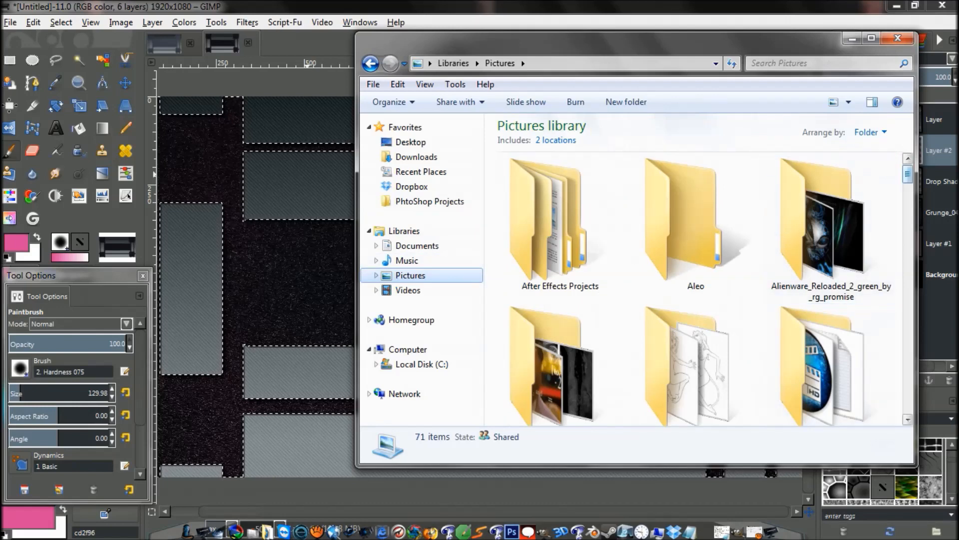
scroll(707, 289, down, 10)
scroll(707, 288, up, 6)
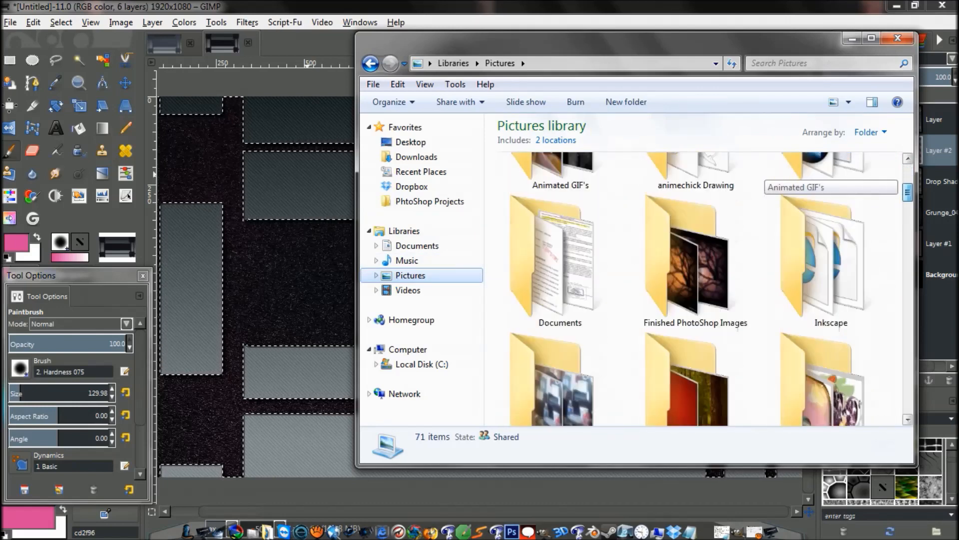
scroll(707, 288, down, 3)
drag(908, 198, 907, 197)
double_click(695, 404)
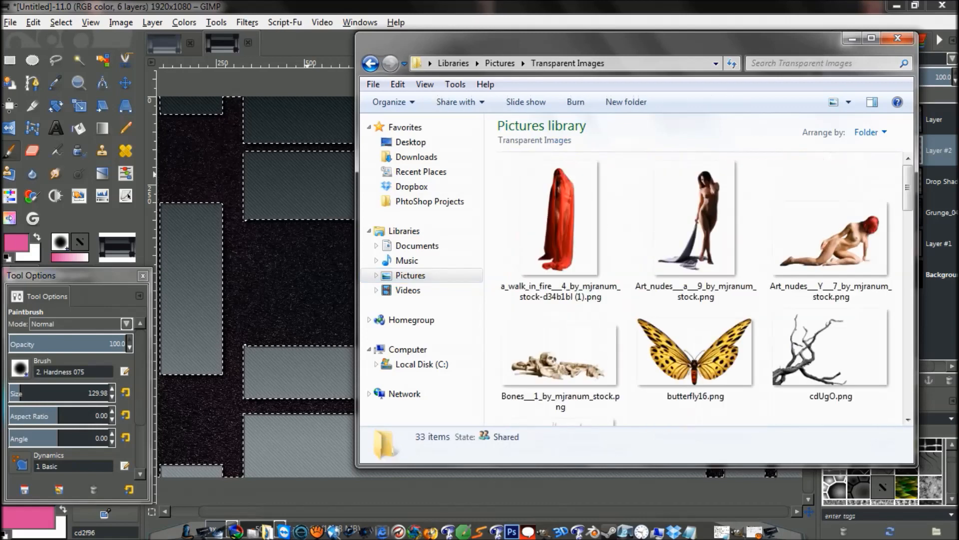
Step: Find jDrP6.png, the red winged dragon, in the folder and place it into the GIMP image as a new layer
scroll(762, 172, down, 10)
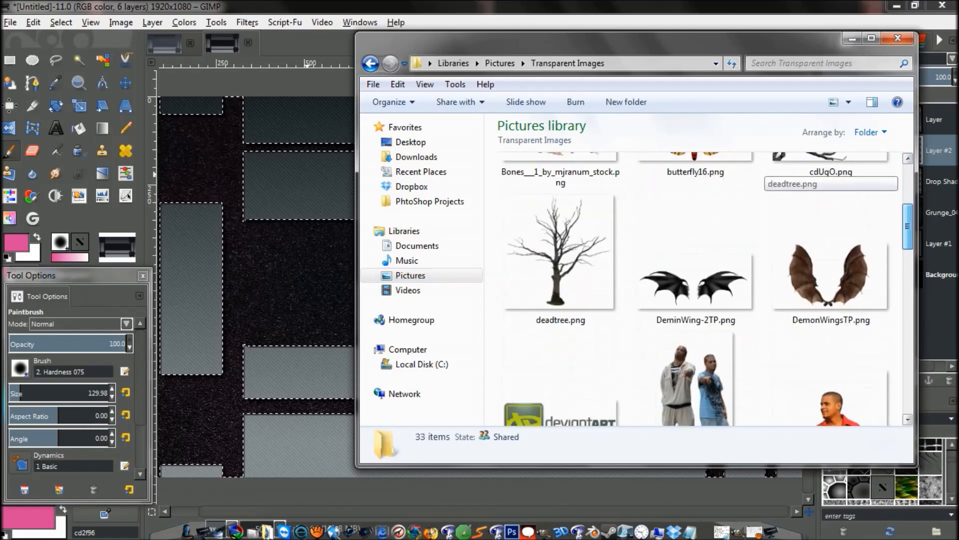
scroll(762, 173, down, 5)
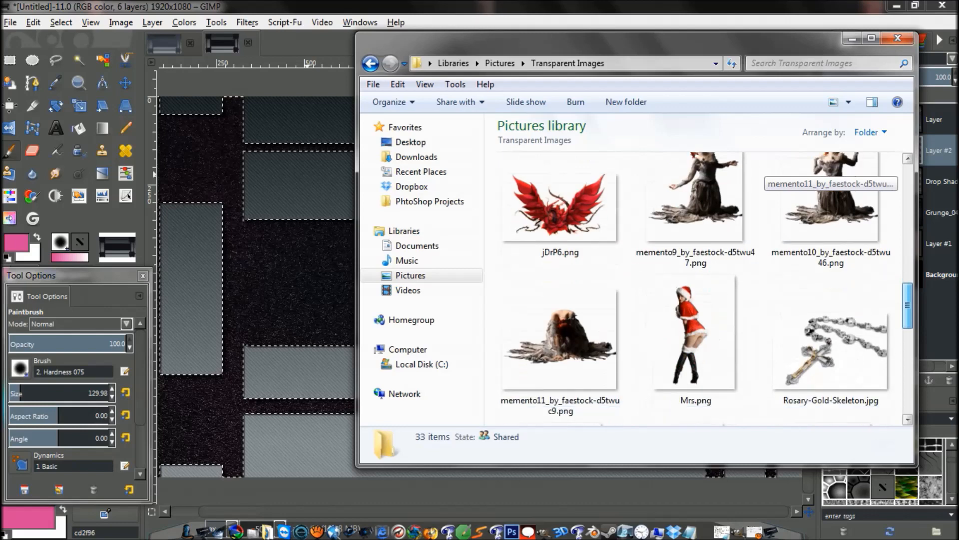
scroll(762, 173, up, 3)
click(560, 235)
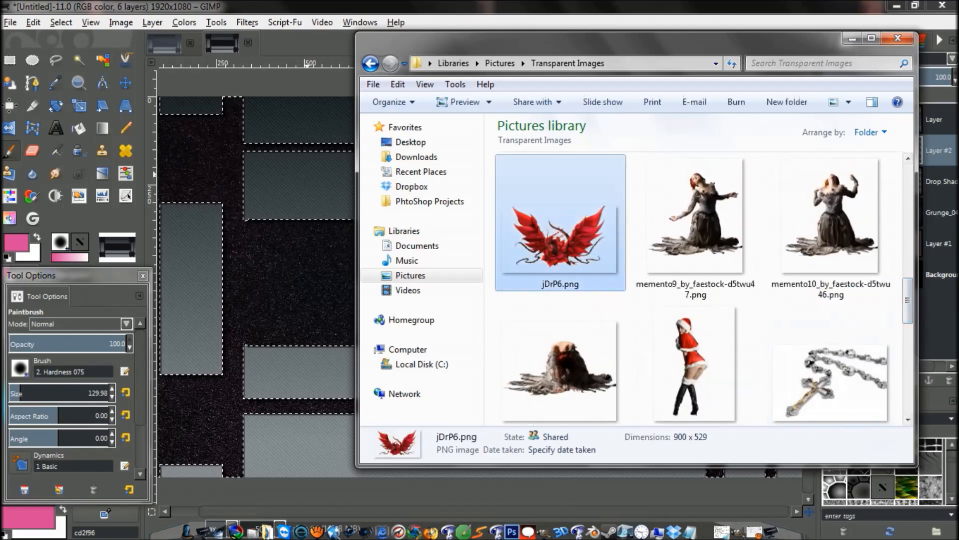
drag(559, 235, 322, 278)
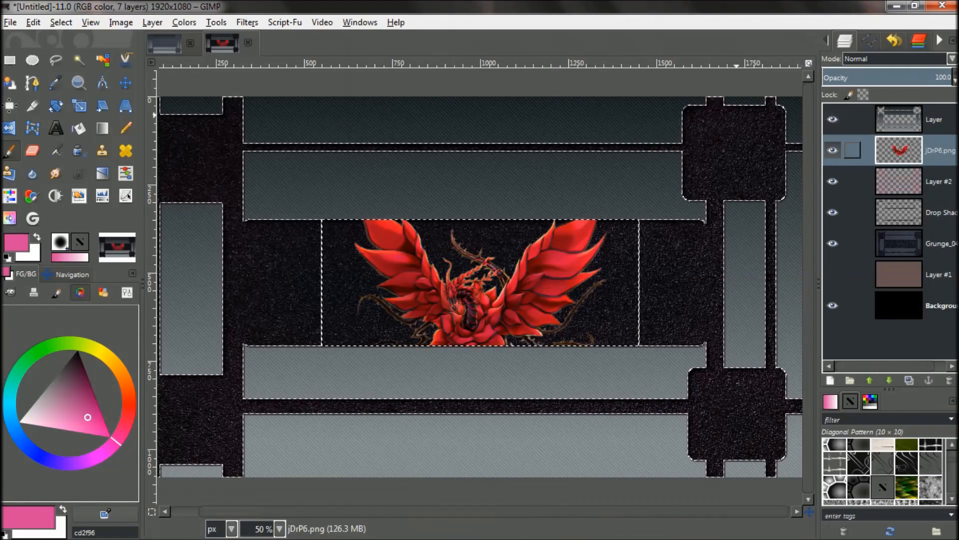
Step: Raise the jDrP6.png layer to the top of the layer stack and move the dragon down to the canvas's bottom edge, near the centre
drag(931, 150, 944, 113)
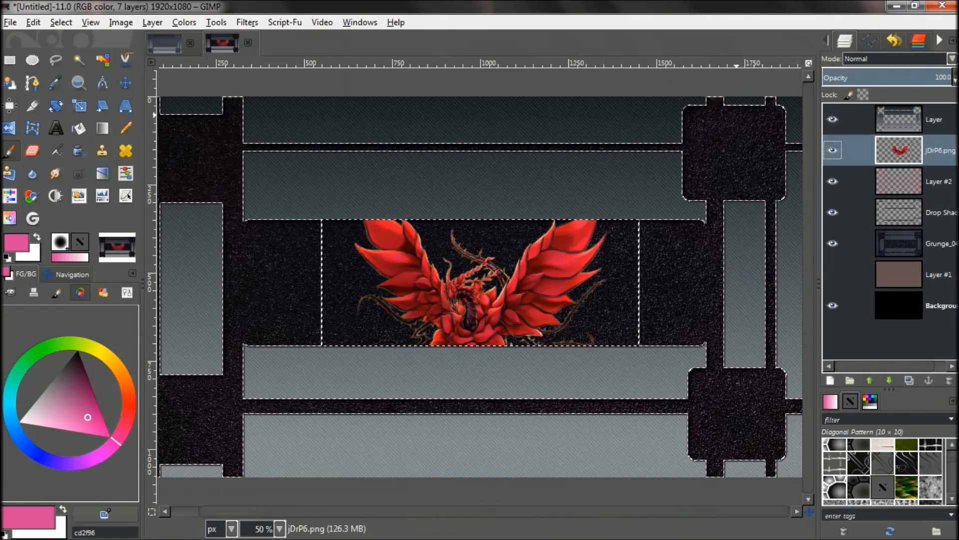
click(868, 380)
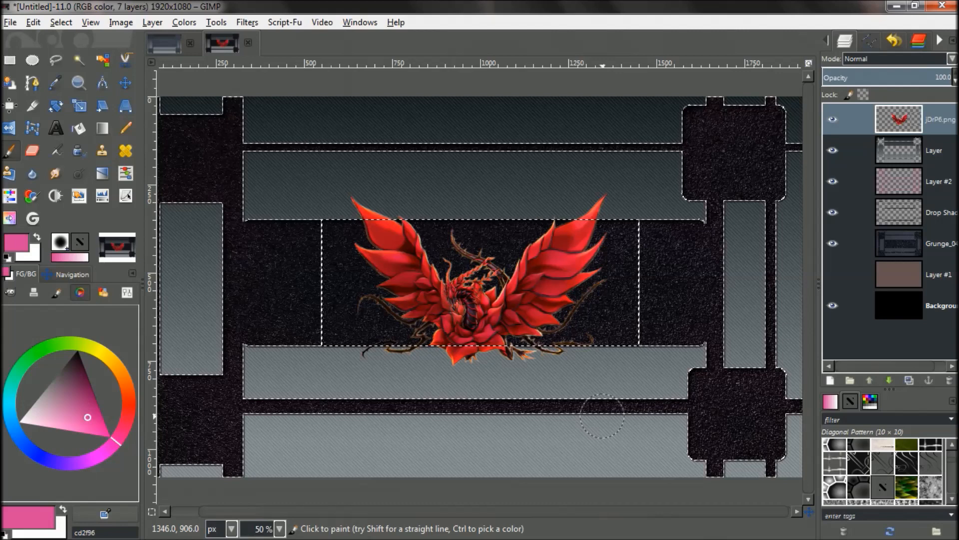
click(125, 83)
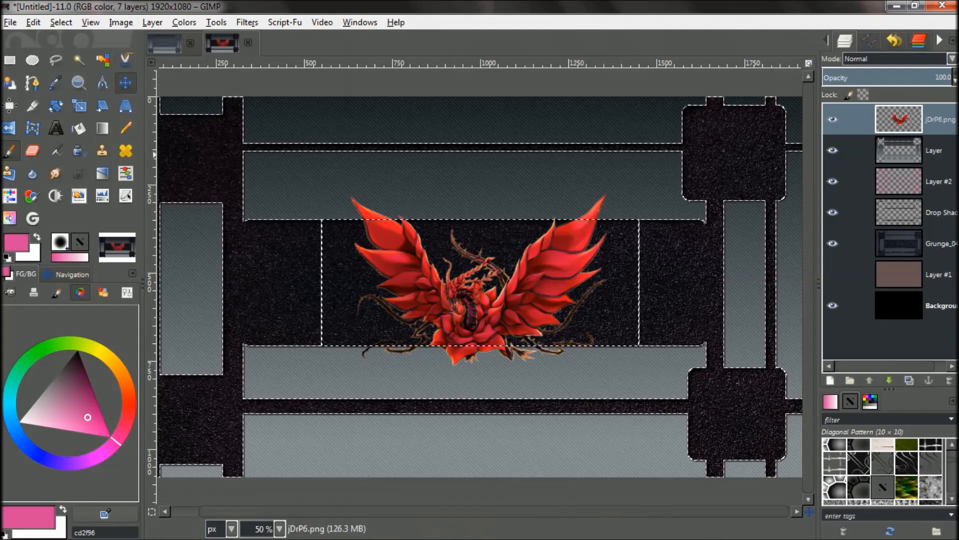
drag(480, 283, 476, 398)
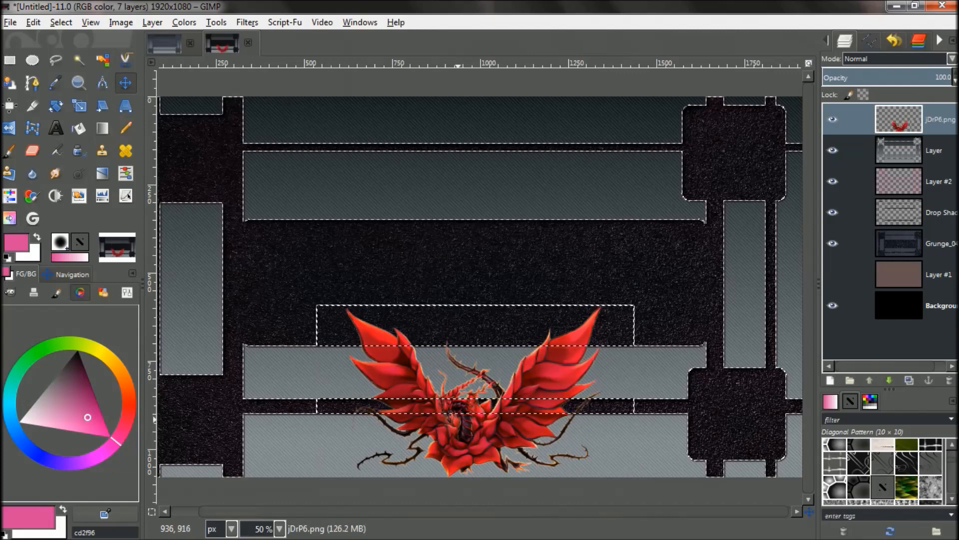
drag(476, 399, 472, 401)
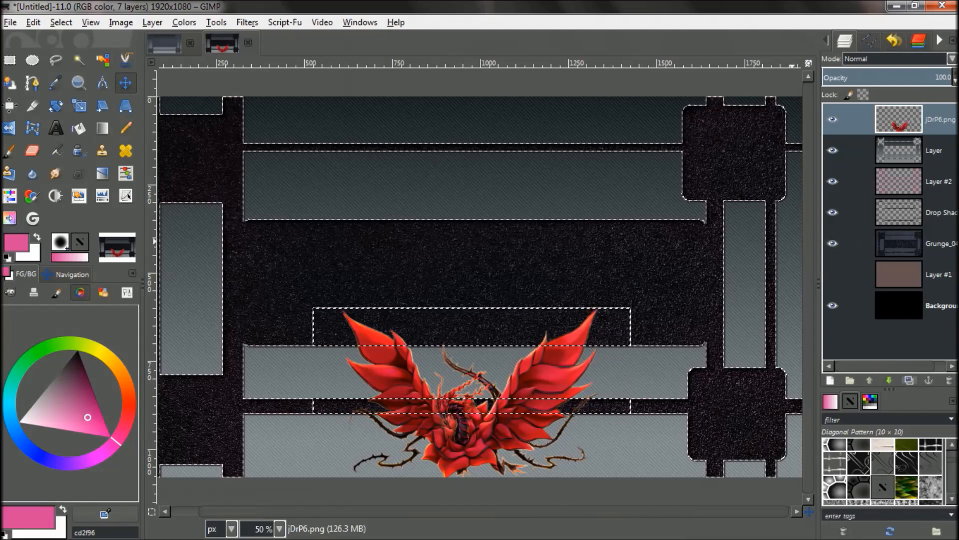
Step: Duplicate the jDrP6.png dragon layer and rotate the selected part of the copy by 179.68 degrees
click(909, 380)
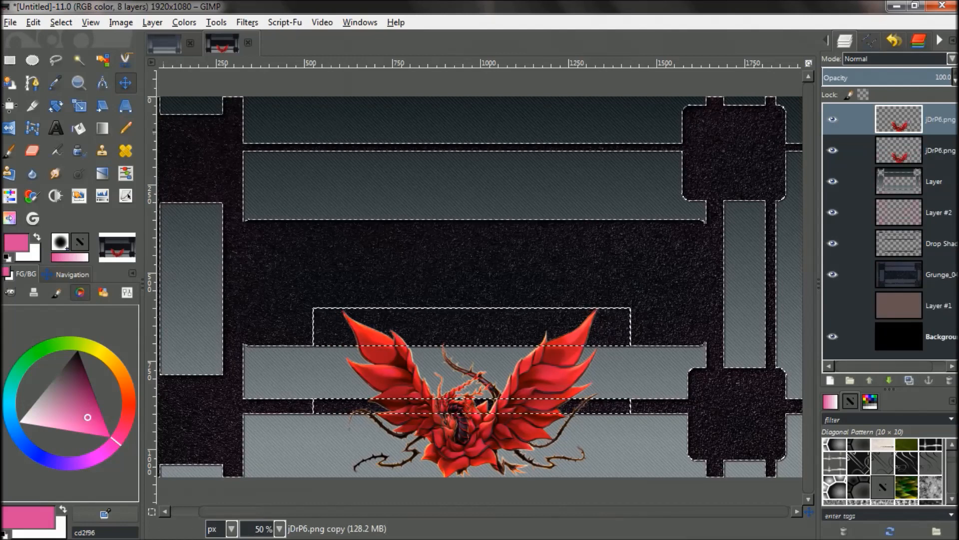
click(56, 105)
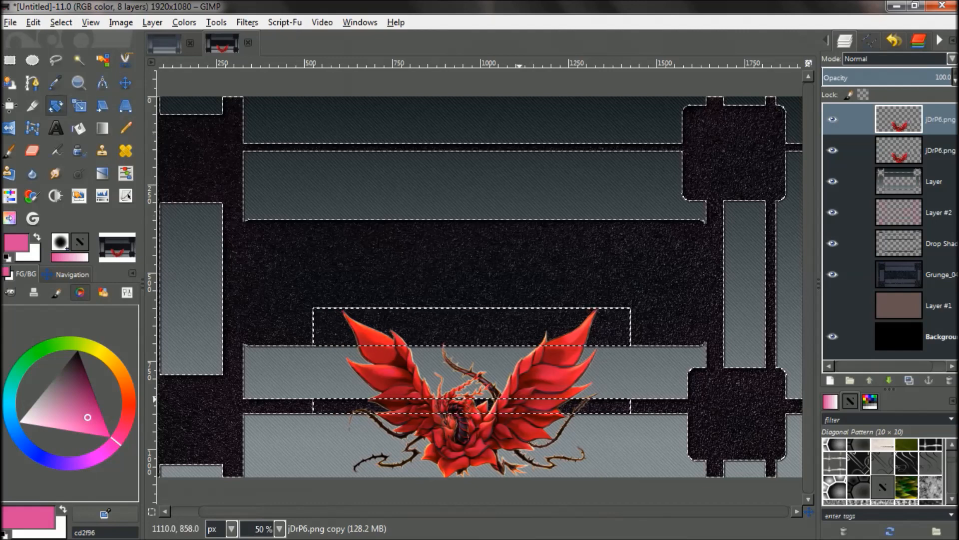
click(518, 411)
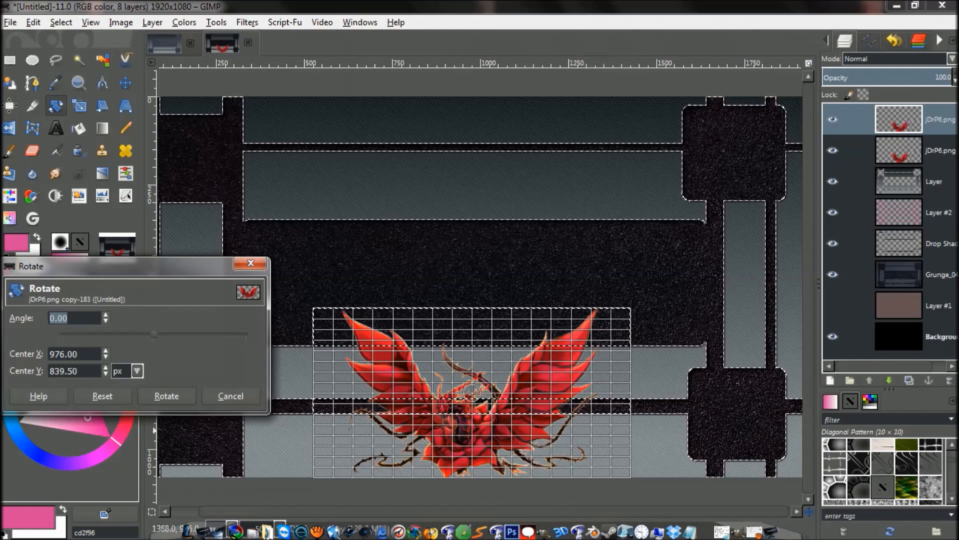
drag(618, 355, 326, 455)
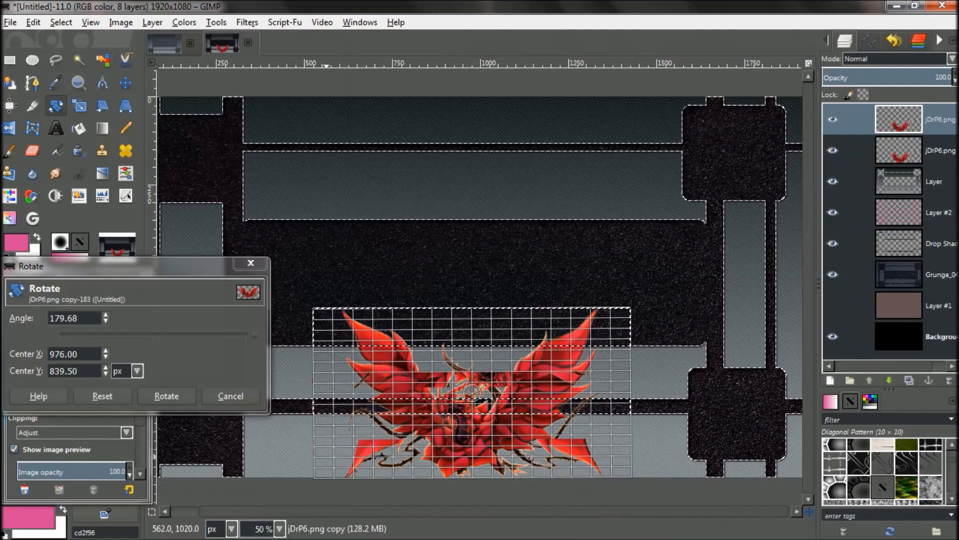
click(166, 396)
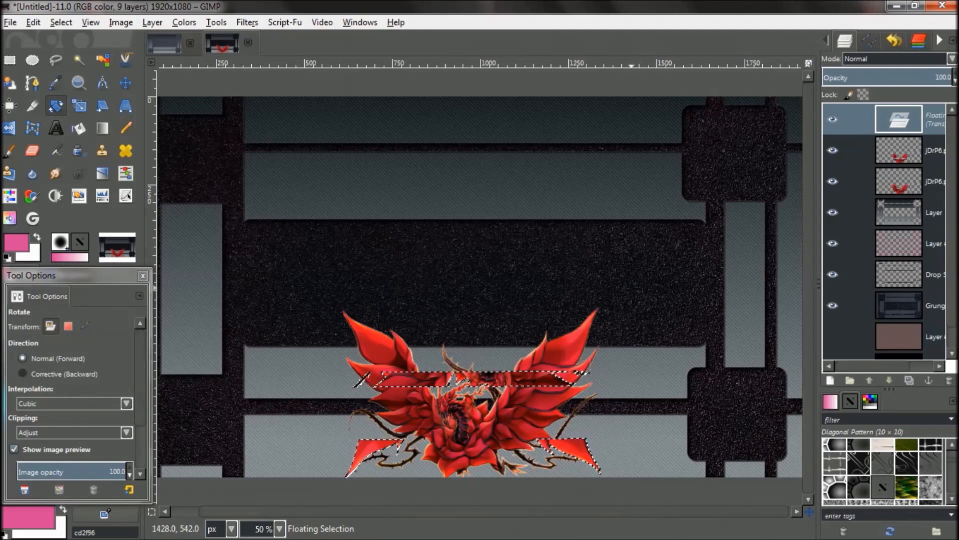
Step: Undo the dragon copy's rotation, its duplication and the original dragon's move and placement, and clear the remaining selection
key(ctrl+h)
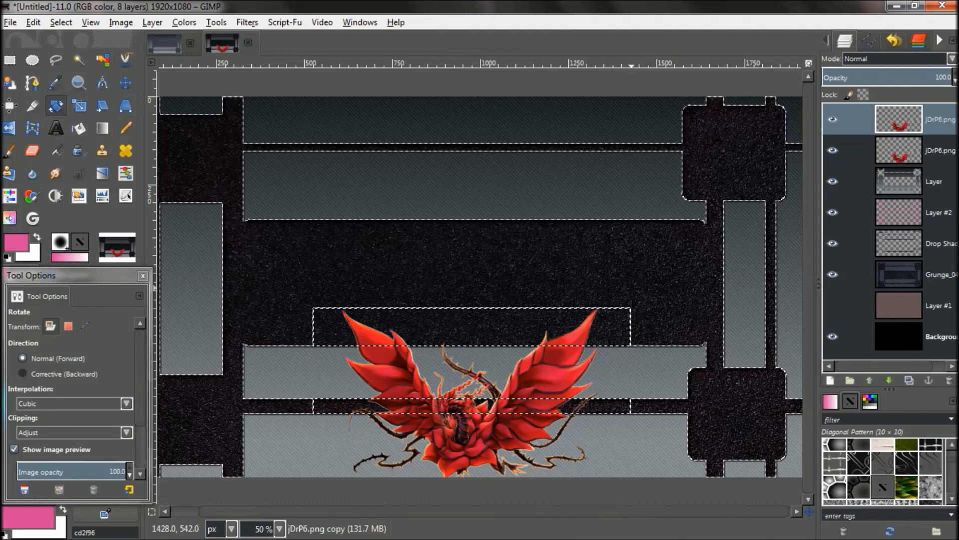
key(ctrl+z)
key(ctrl+z)
key(ctrl+z)
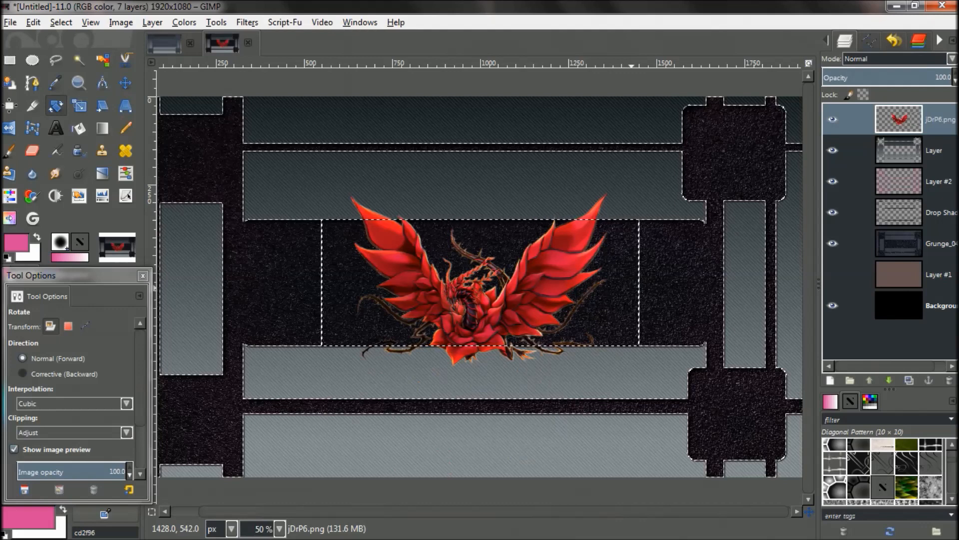
key(ctrl+z)
key(ctrl+z)
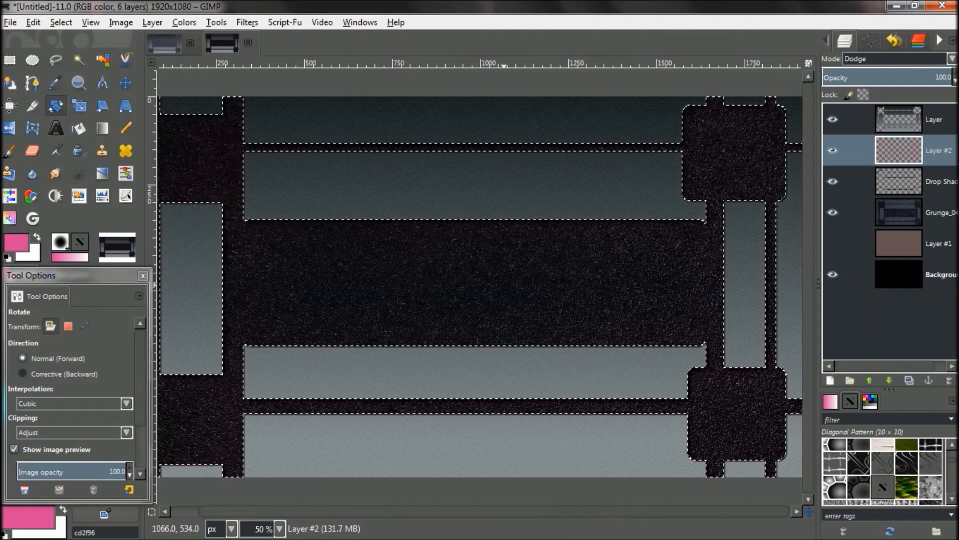
key(ctrl+shift+a)
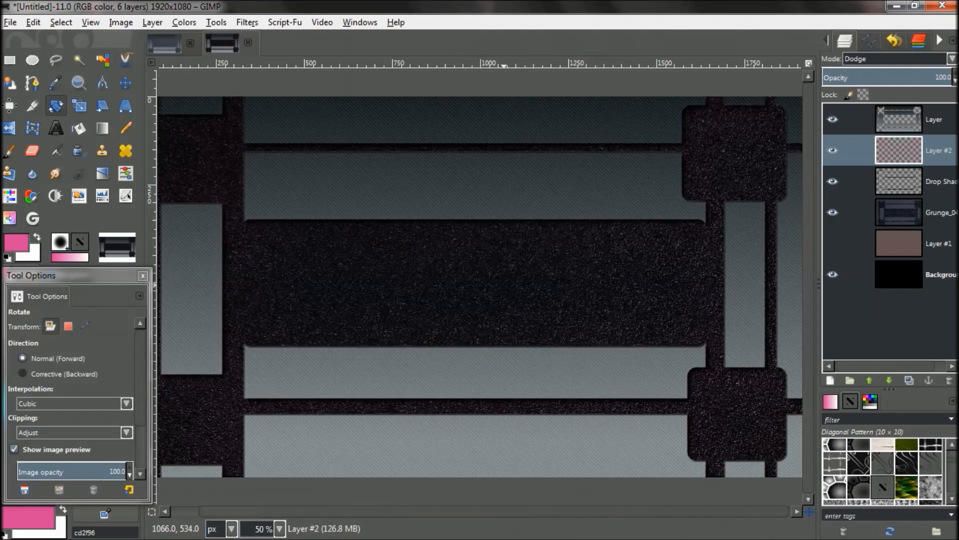
Step: Make the topmost frame layer active and open the recently used jDrP6.png as a new layer above it
click(898, 119)
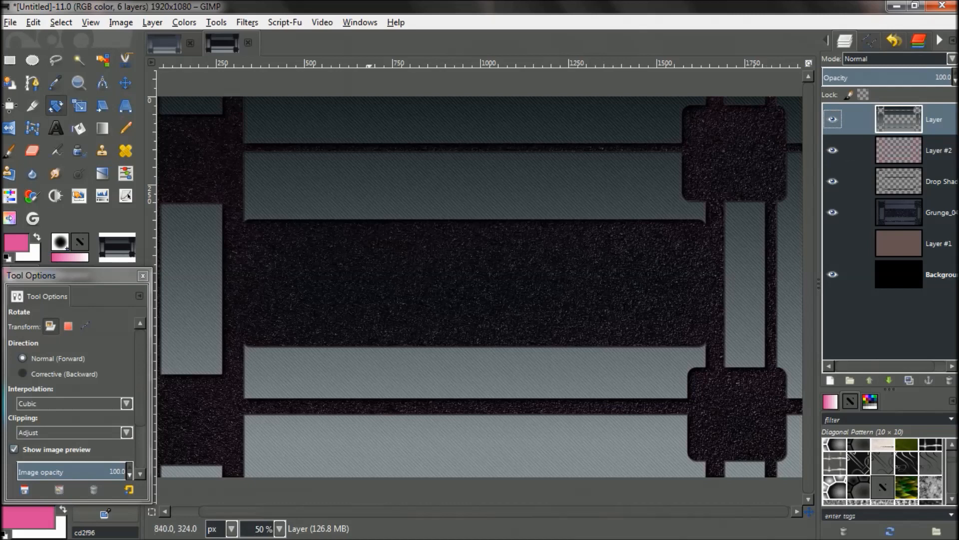
click(10, 22)
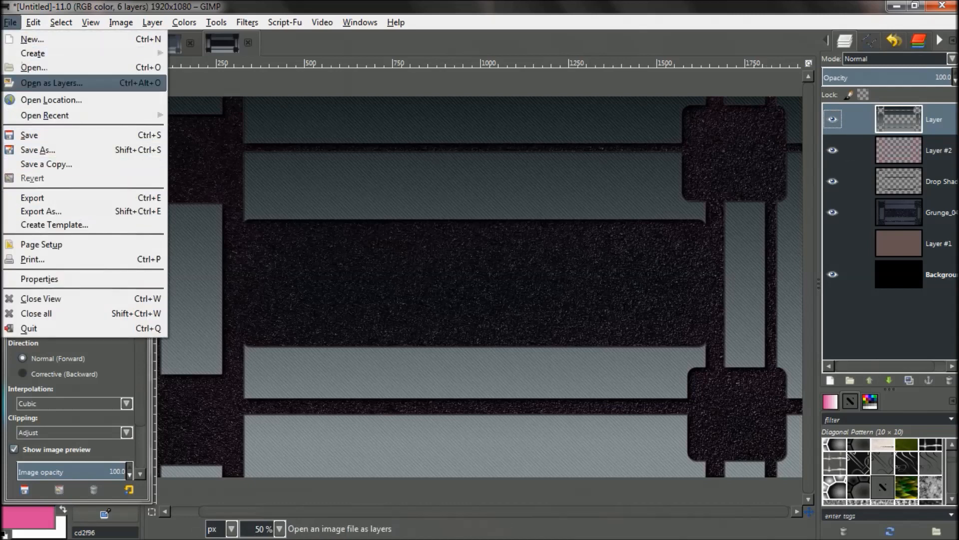
click(52, 83)
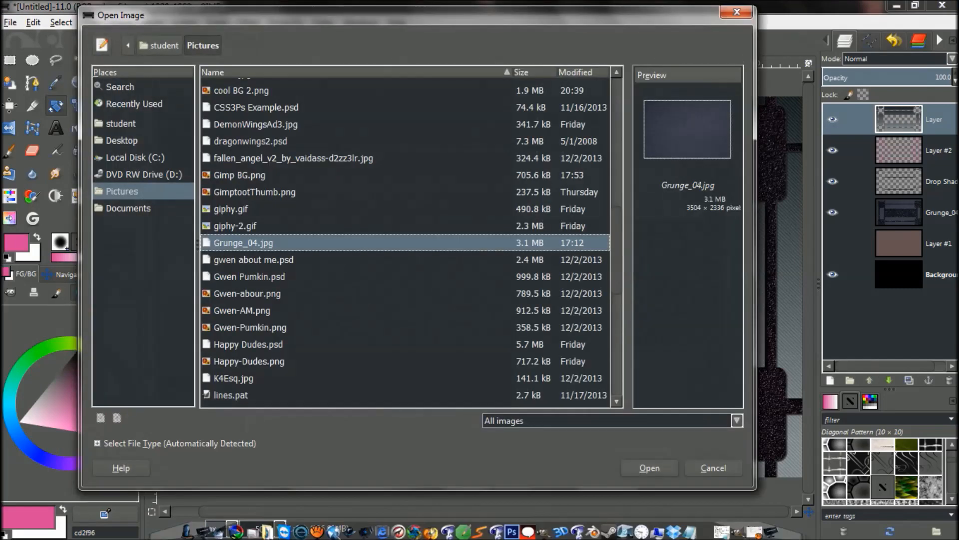
click(134, 104)
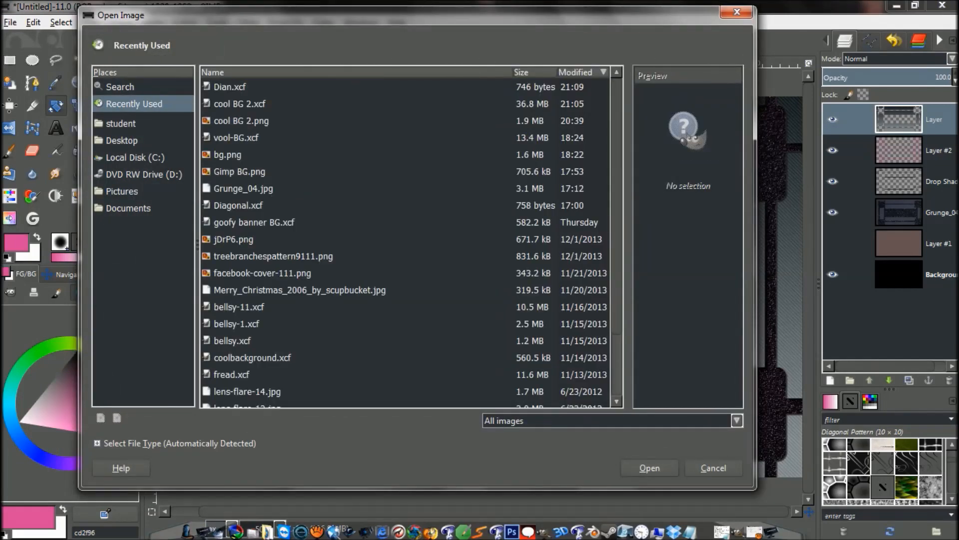
click(233, 239)
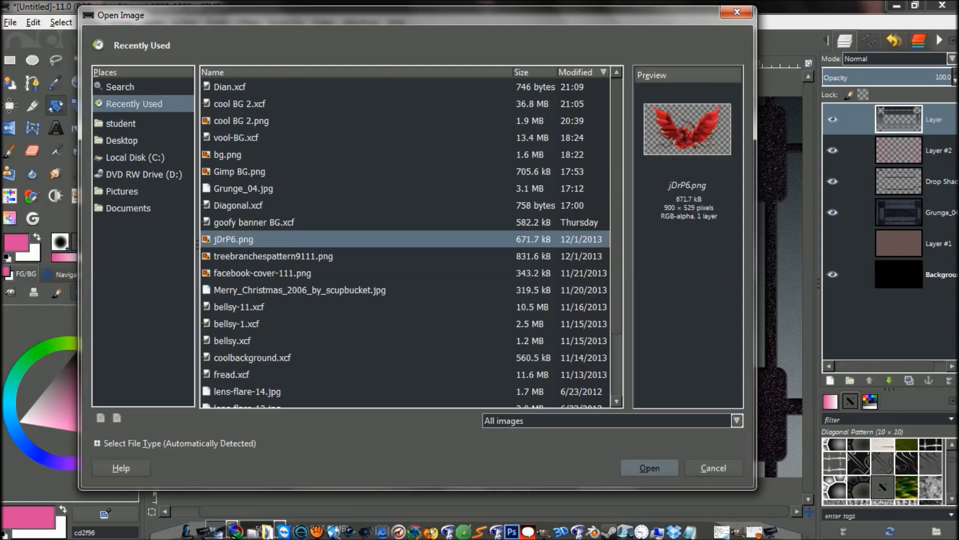
click(649, 468)
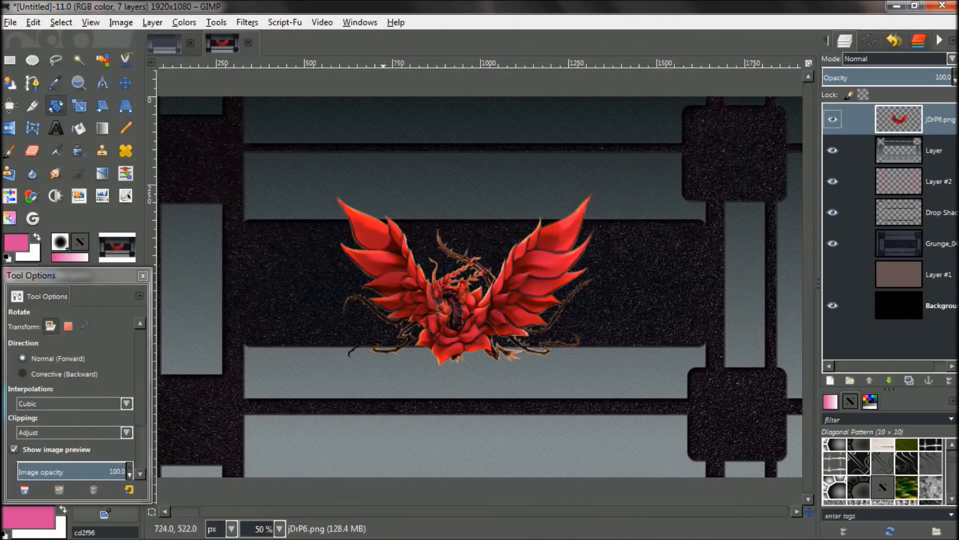
Step: Move the dragon down to the canvas's bottom edge, near the centre, and duplicate its layer
click(125, 83)
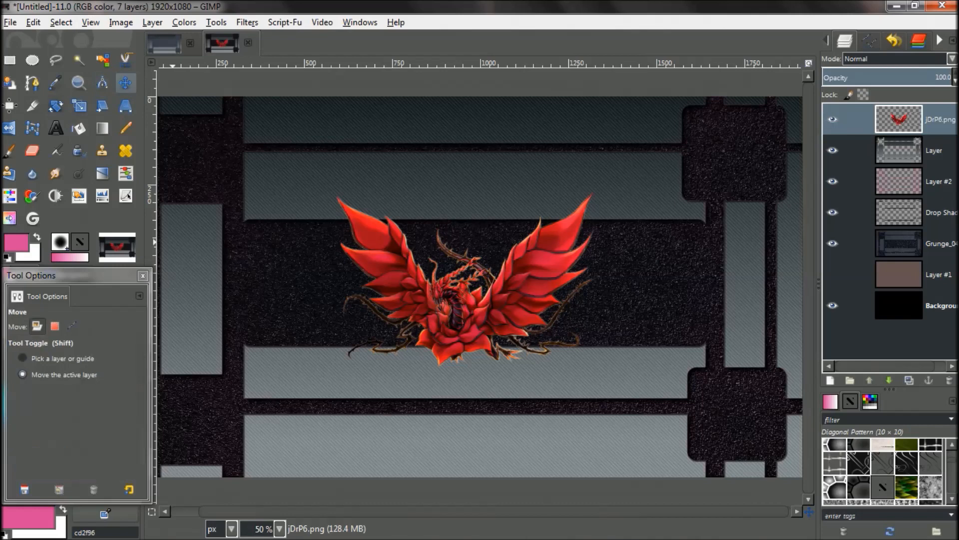
drag(515, 312, 526, 419)
drag(477, 393, 475, 400)
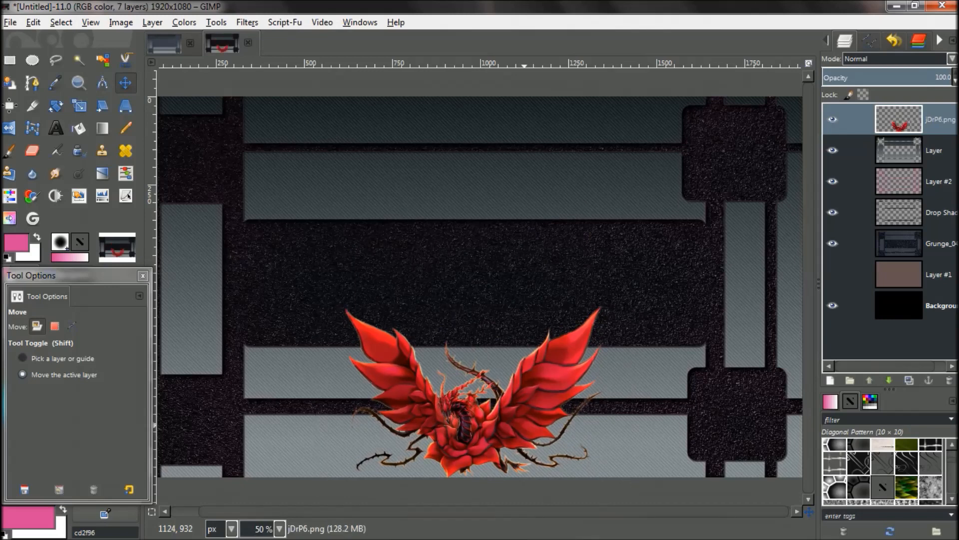
key(shift+ctrl+d)
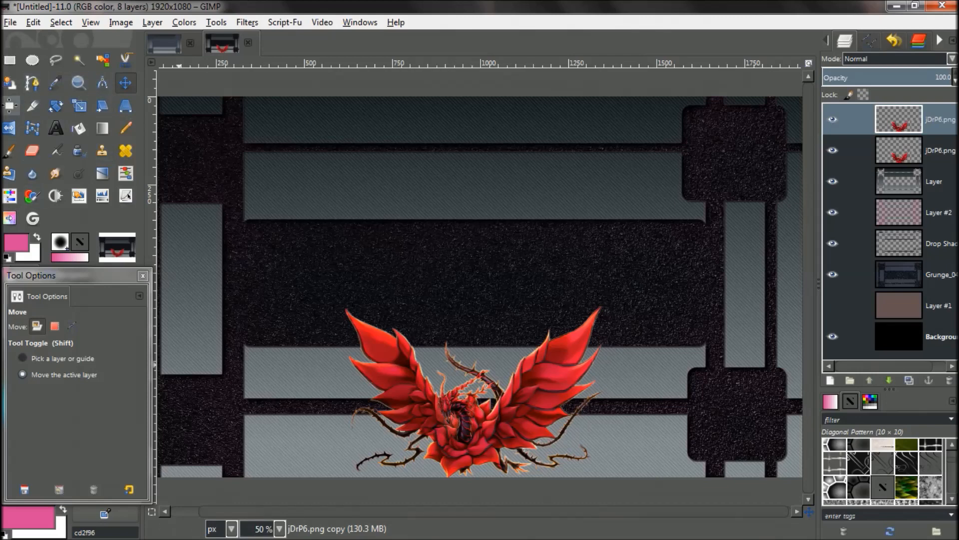
click(79, 106)
click(441, 392)
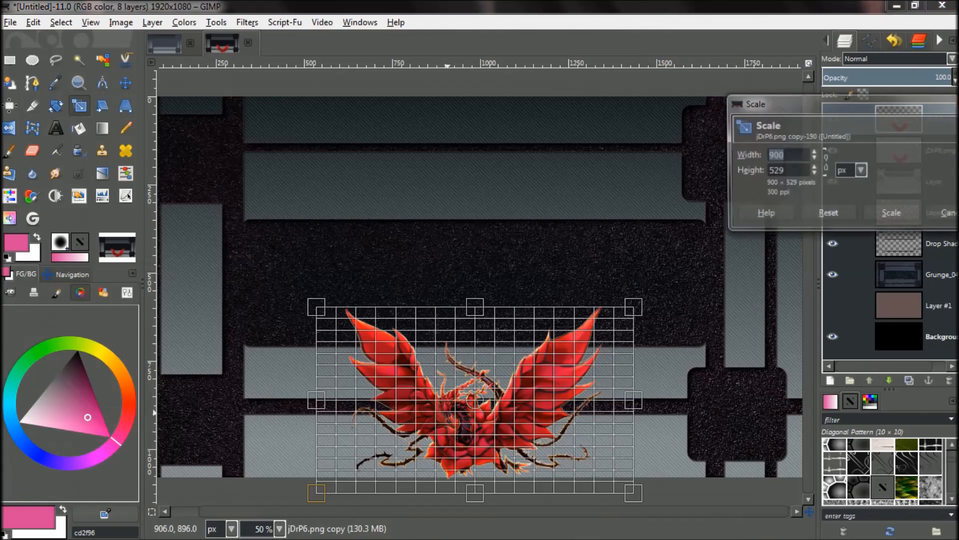
drag(341, 492, 340, 320)
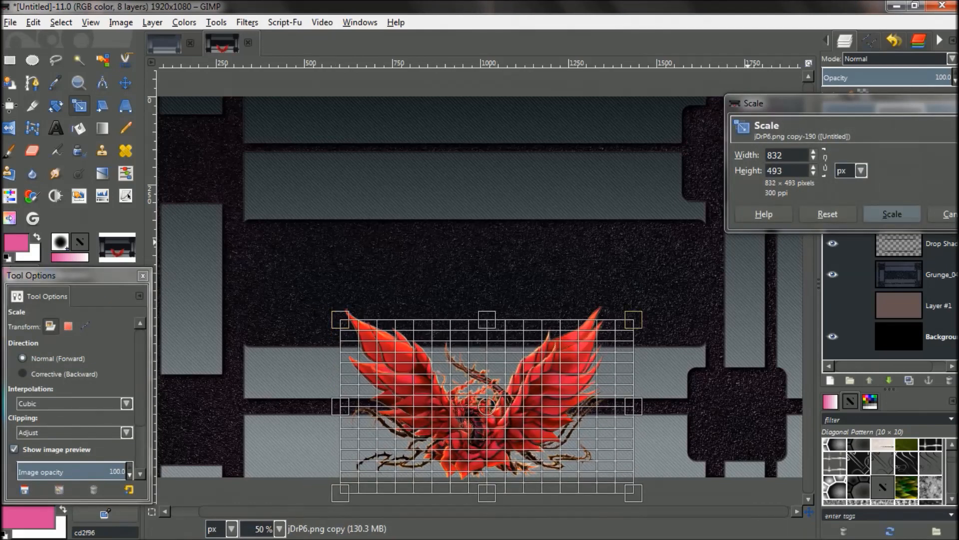
drag(810, 103, 629, 100)
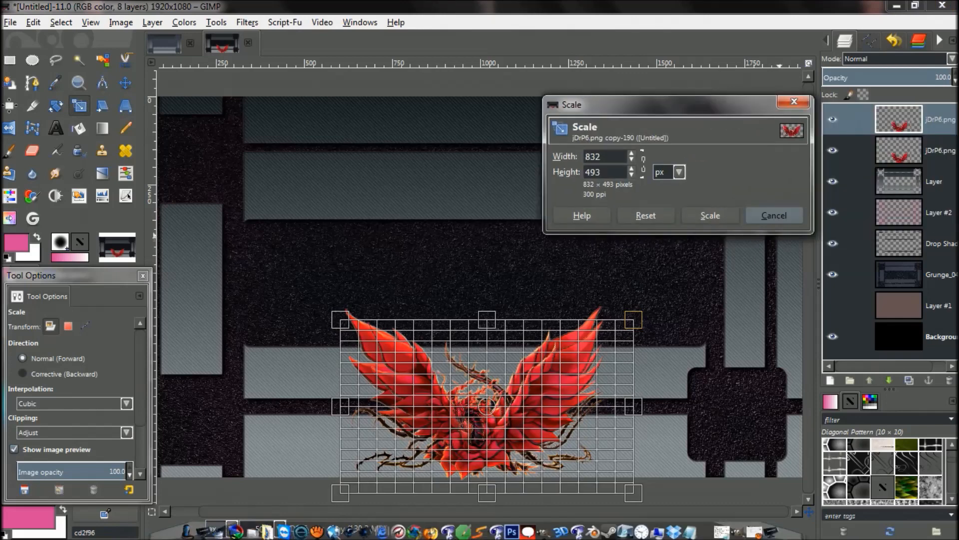
click(774, 214)
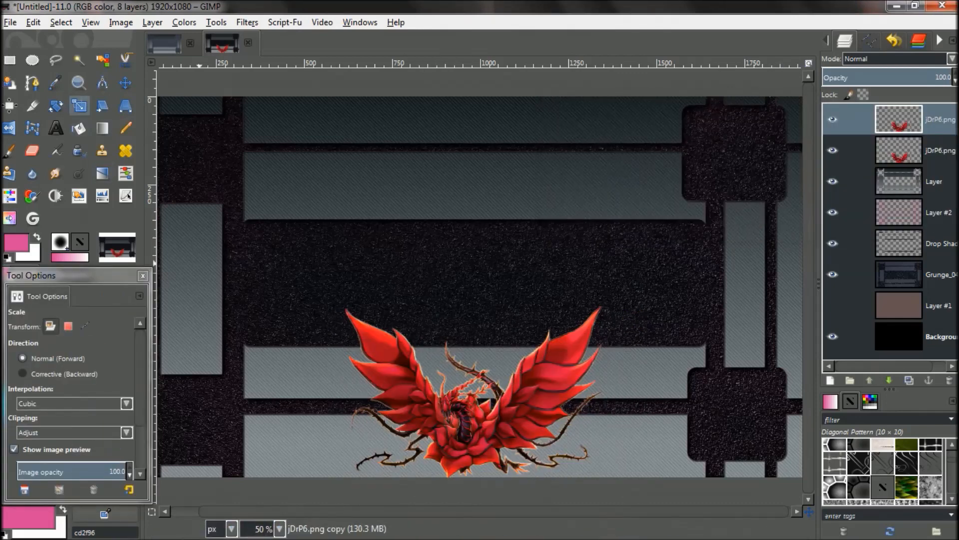
Step: Rotate the duplicate dragon by -179.93 degrees and move it up to the canvas's top edge, opposite the original
click(55, 106)
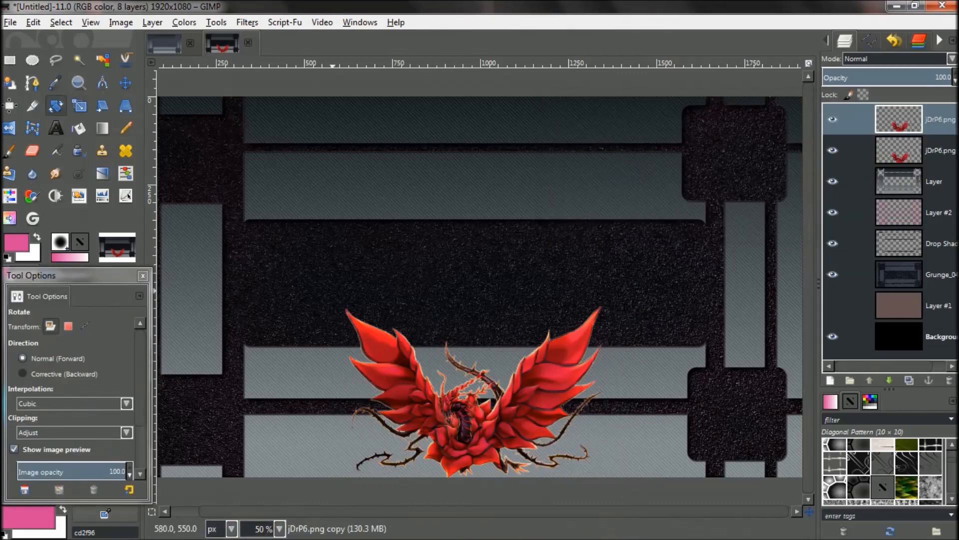
click(446, 390)
drag(441, 388, 579, 461)
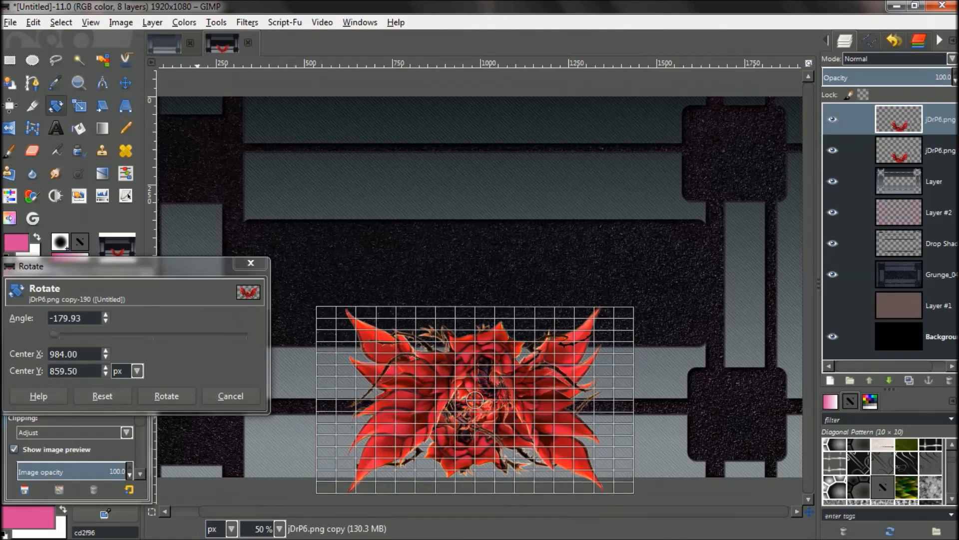
click(166, 395)
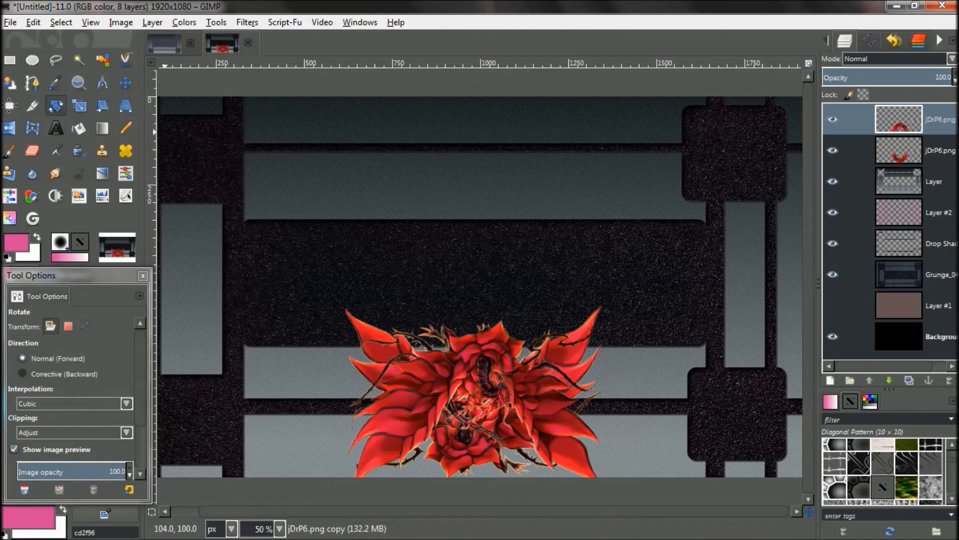
key(m)
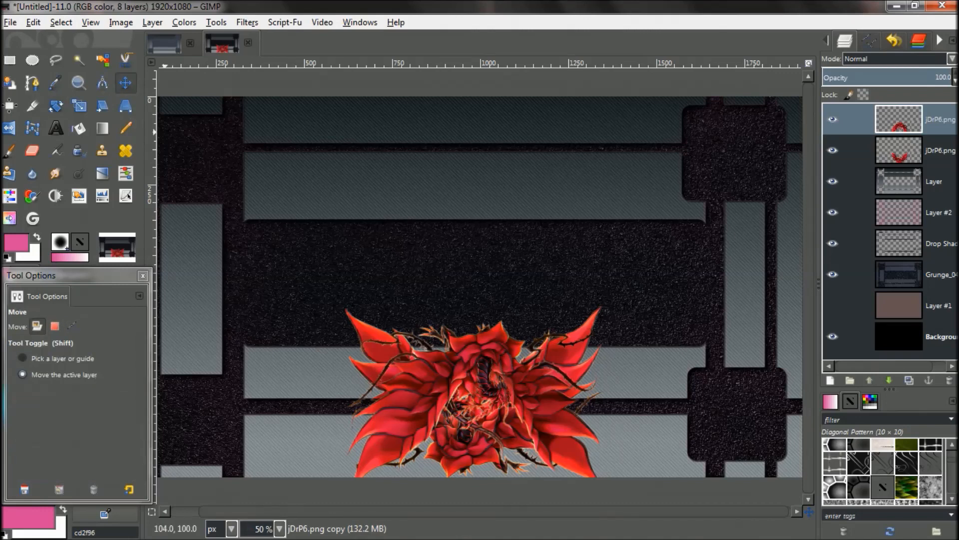
drag(467, 339, 465, 175)
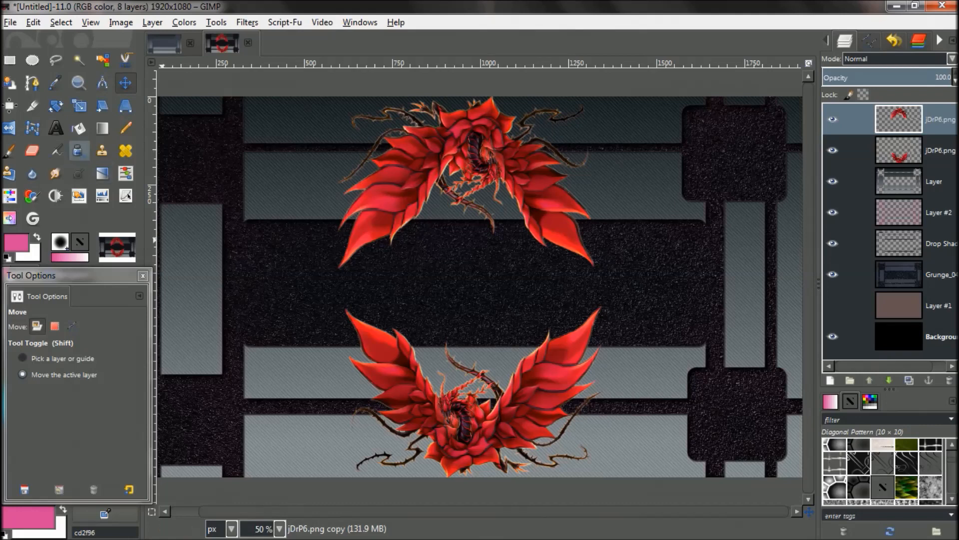
Step: Tilt the upper dragon copy by rotating it a further -1.38 degrees
click(56, 106)
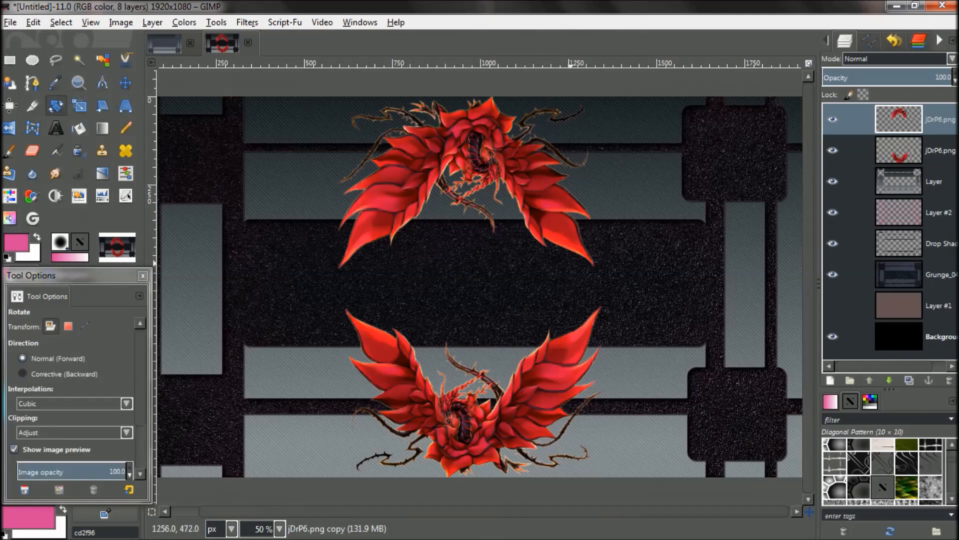
click(582, 262)
drag(595, 262, 598, 259)
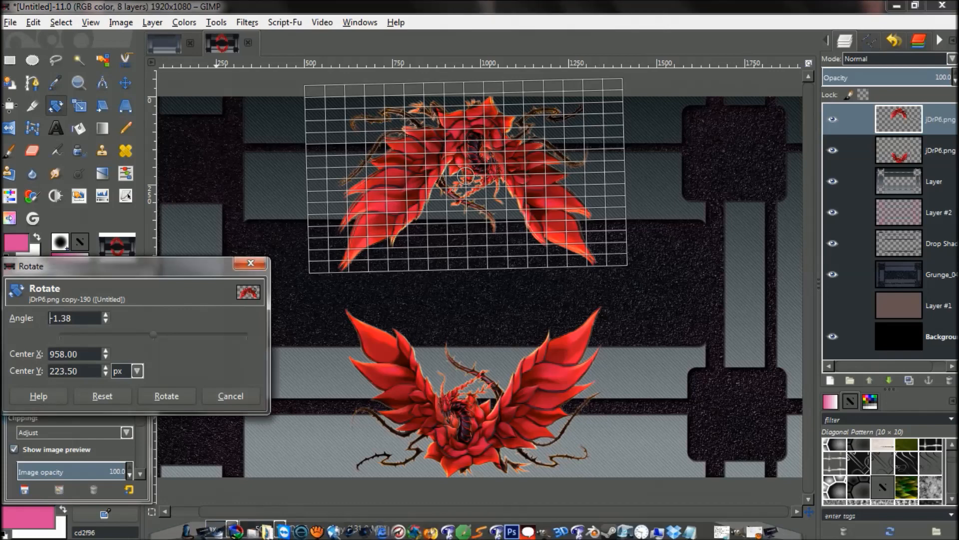
click(166, 396)
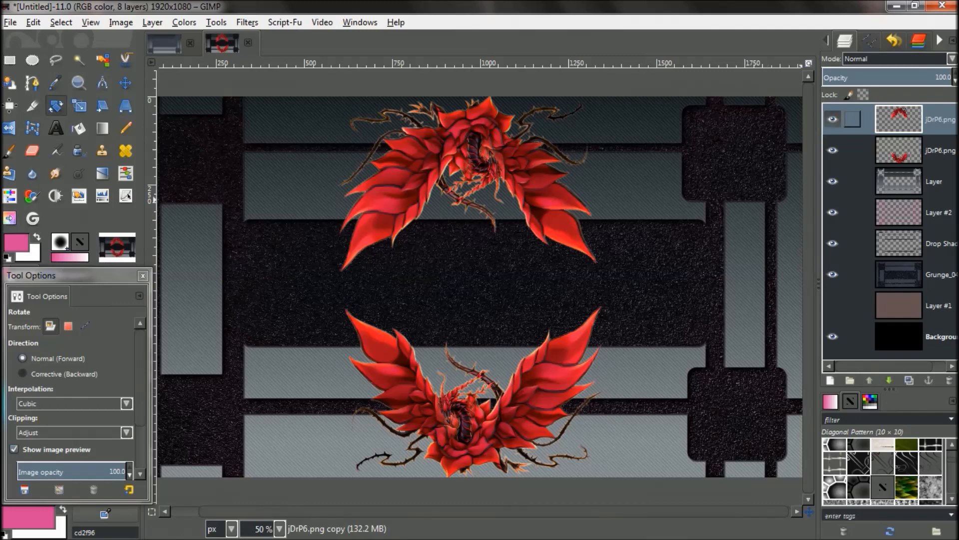
Step: Select the upper dragon's outline, add a black drop shadow with 8 px offsets, blur radius 16, opacity 100 and no resizing, and deselect
alt+click(898, 119)
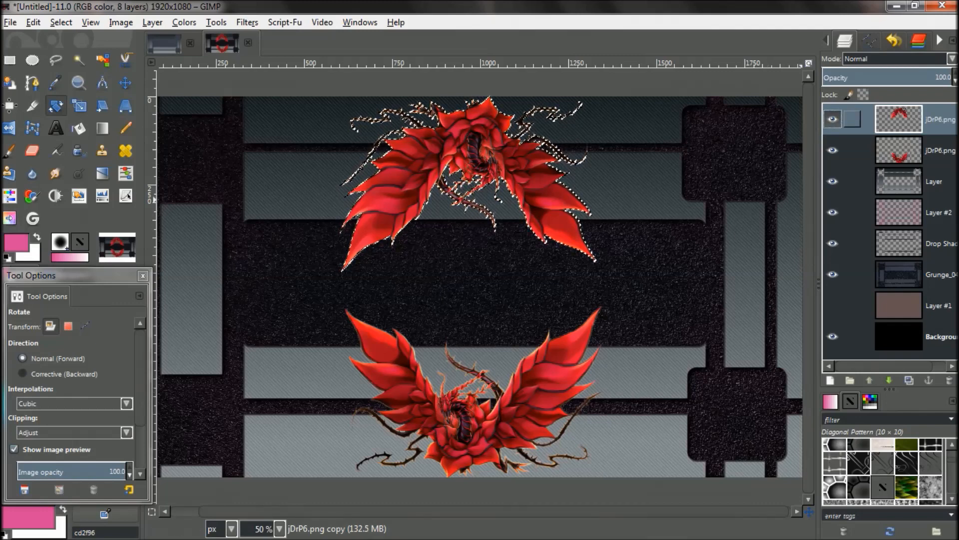
click(247, 22)
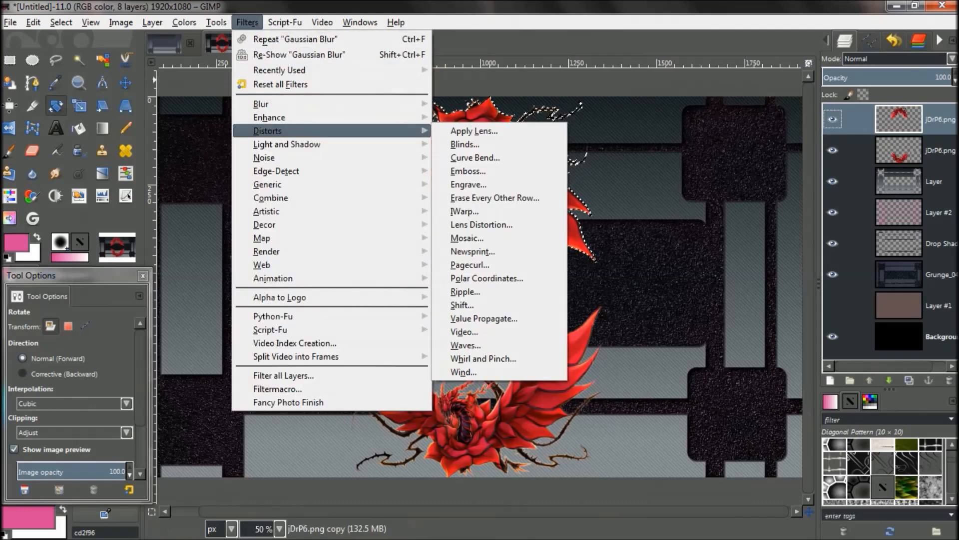
mouse_move(320, 144)
click(465, 216)
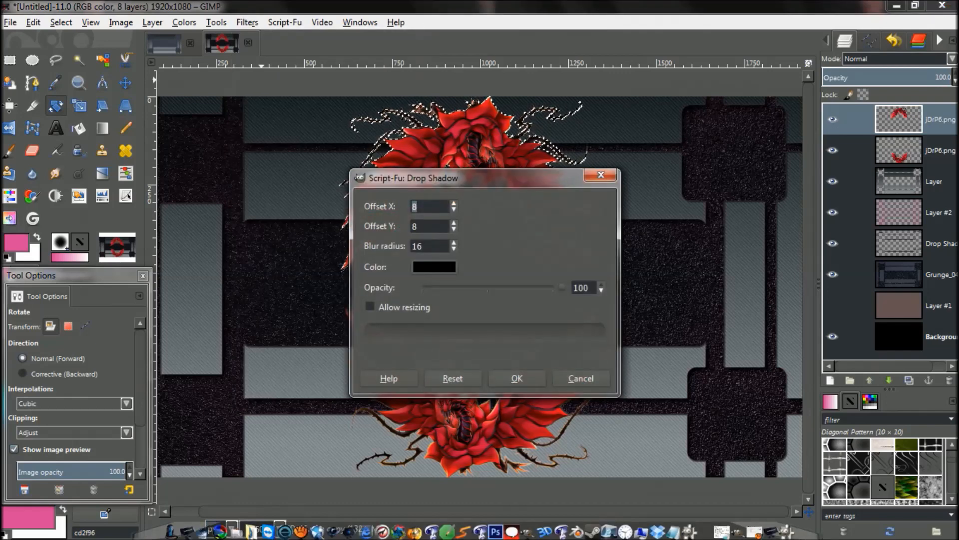
click(516, 378)
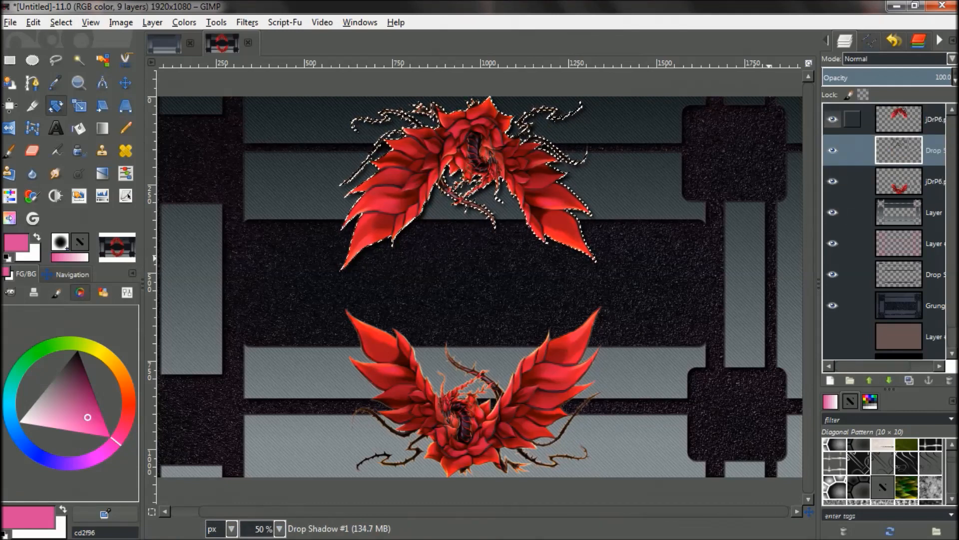
key(ctrl+shift+a)
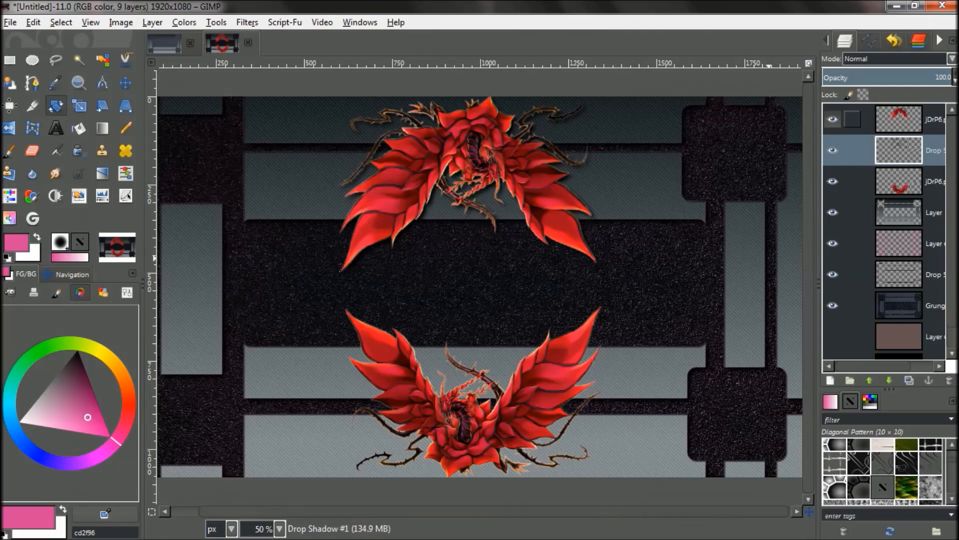
Step: Select the lower dragon's outline on its own layer and repeat the same drop shadow for it
click(898, 180)
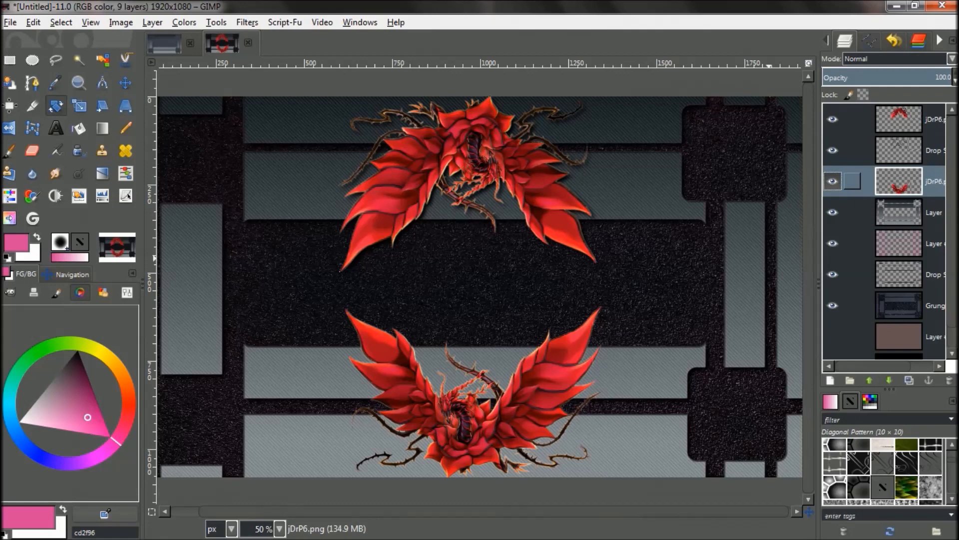
alt+click(898, 181)
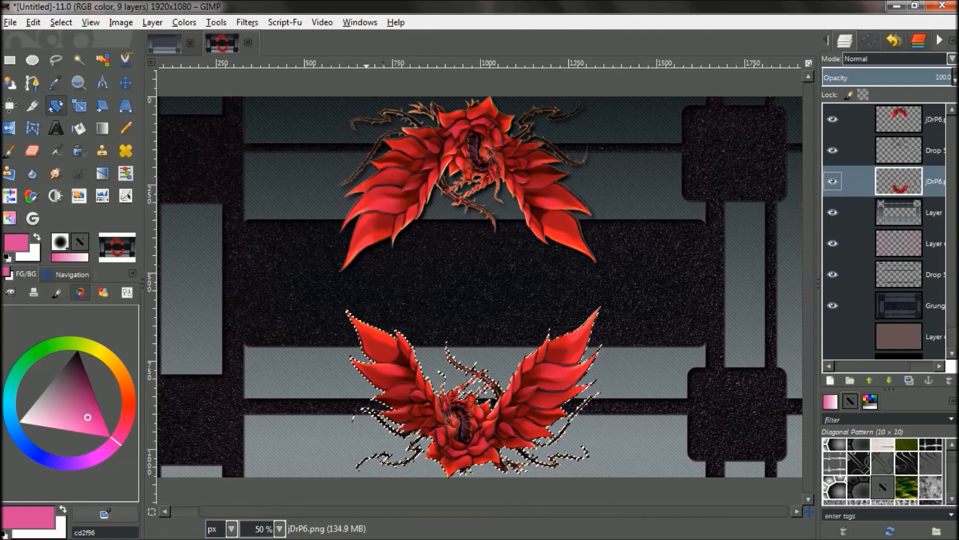
click(247, 22)
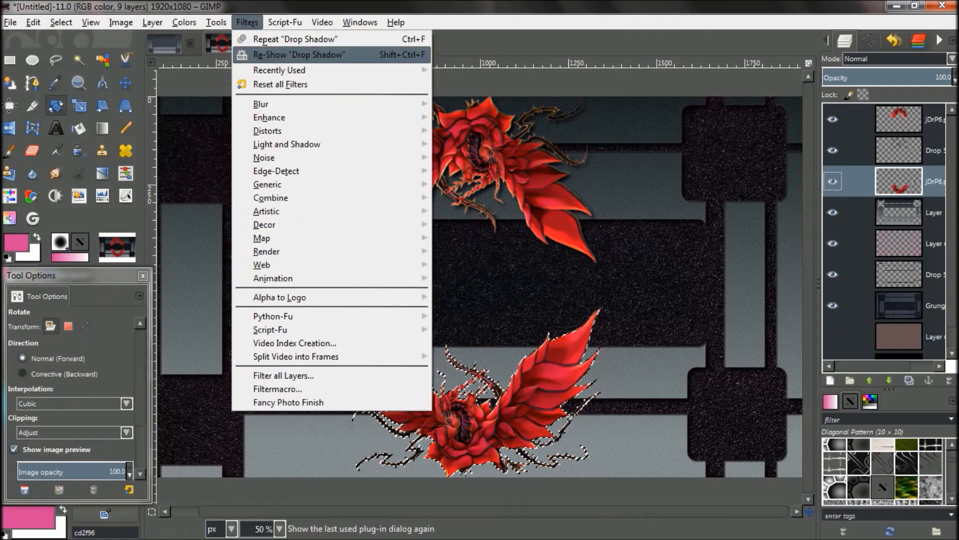
click(295, 39)
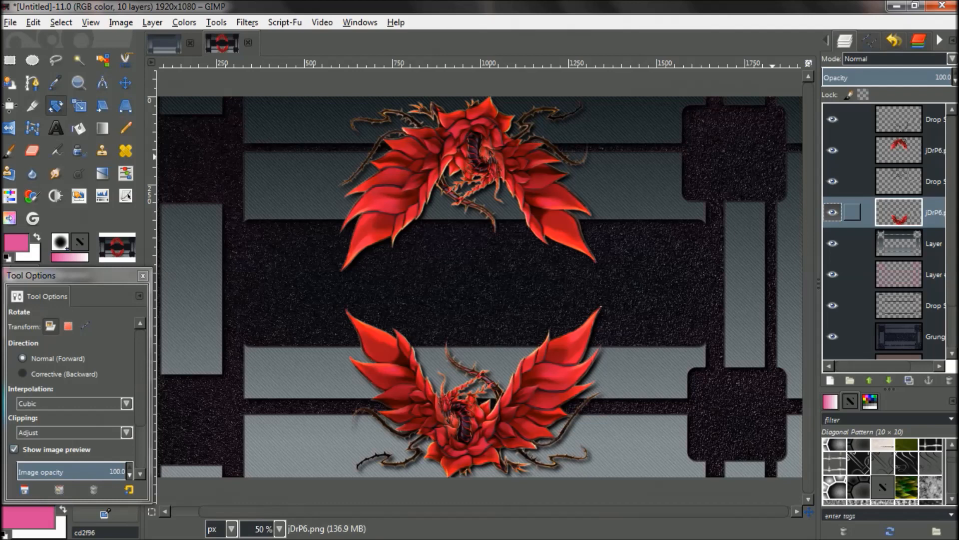
click(899, 181)
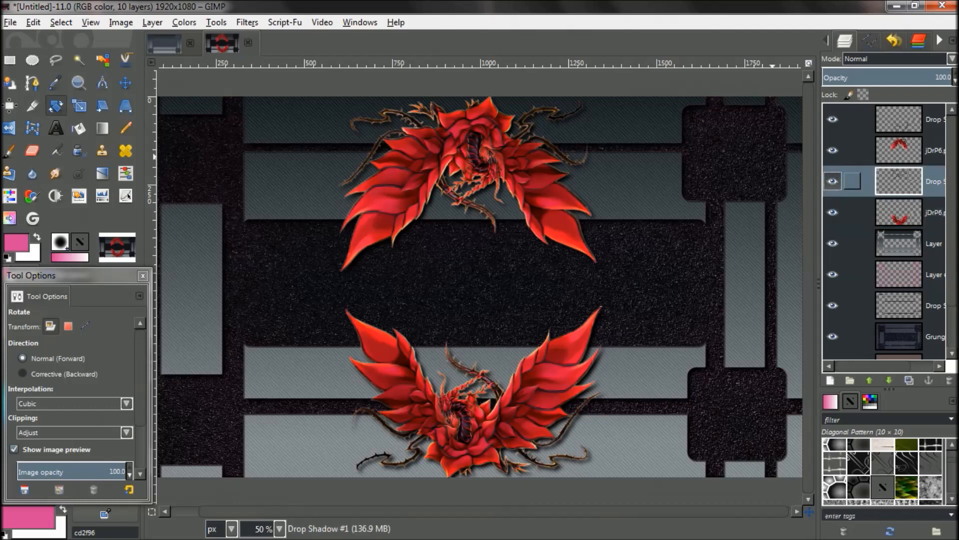
Step: Move one drop shadow layer below the lower dragon's layer and the other below the upper dragon's layer
click(889, 380)
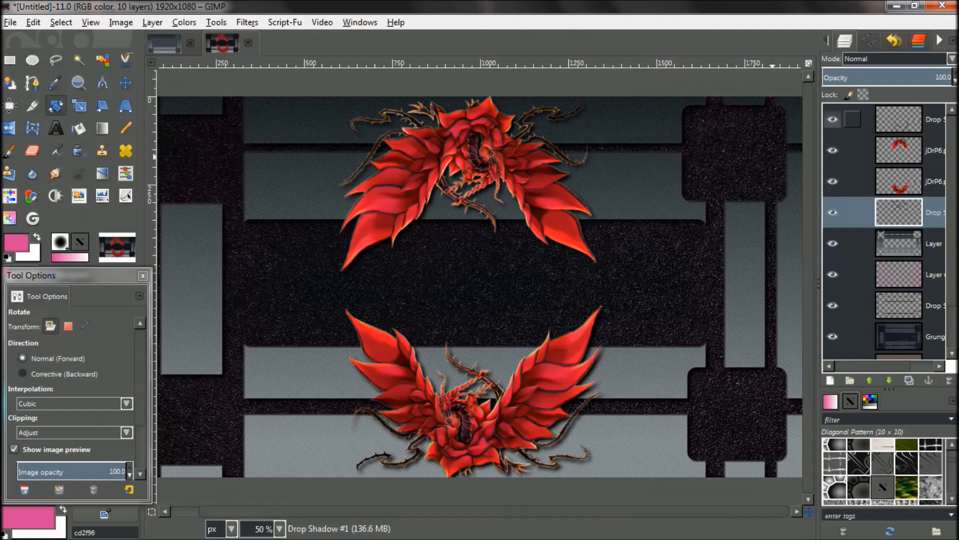
click(899, 150)
click(899, 119)
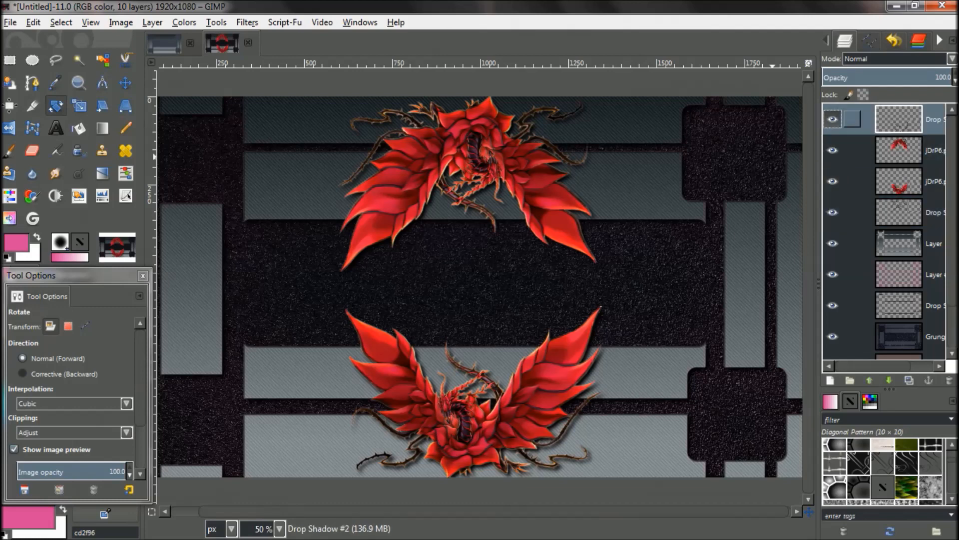
click(889, 380)
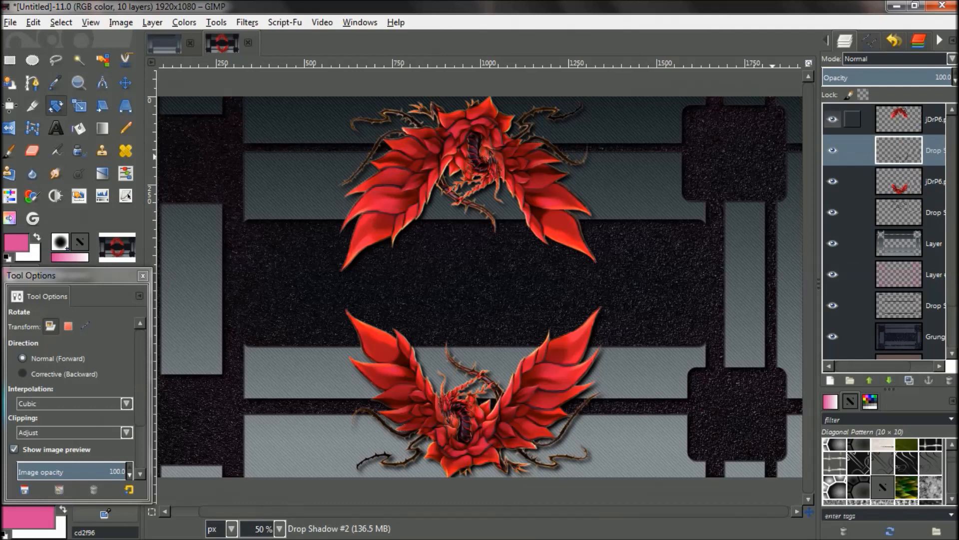
Step: Swap the two drop shadow layers in the stack so Drop Shadow #1 lies beneath the upper dragon and Drop Shadow #2 beneath the lower one
click(898, 212)
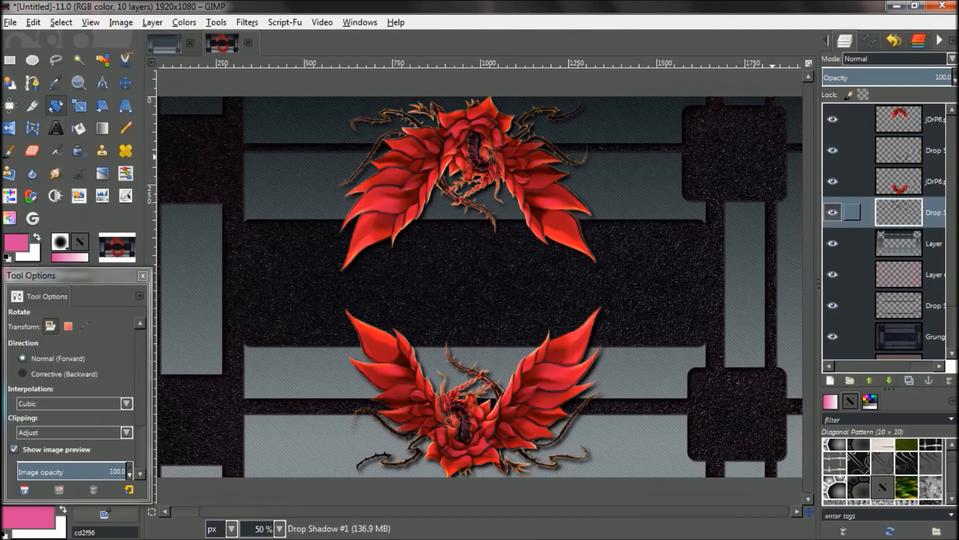
click(870, 380)
click(869, 380)
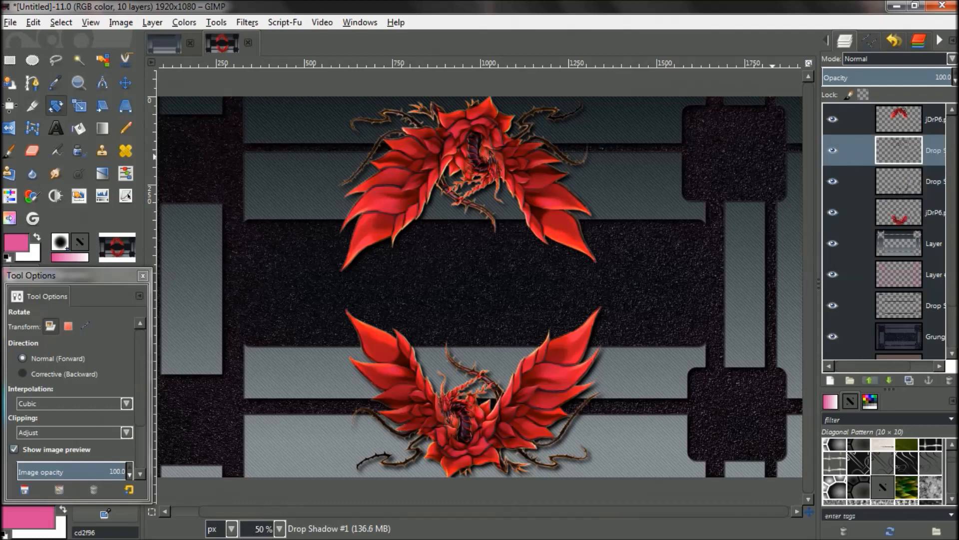
click(852, 181)
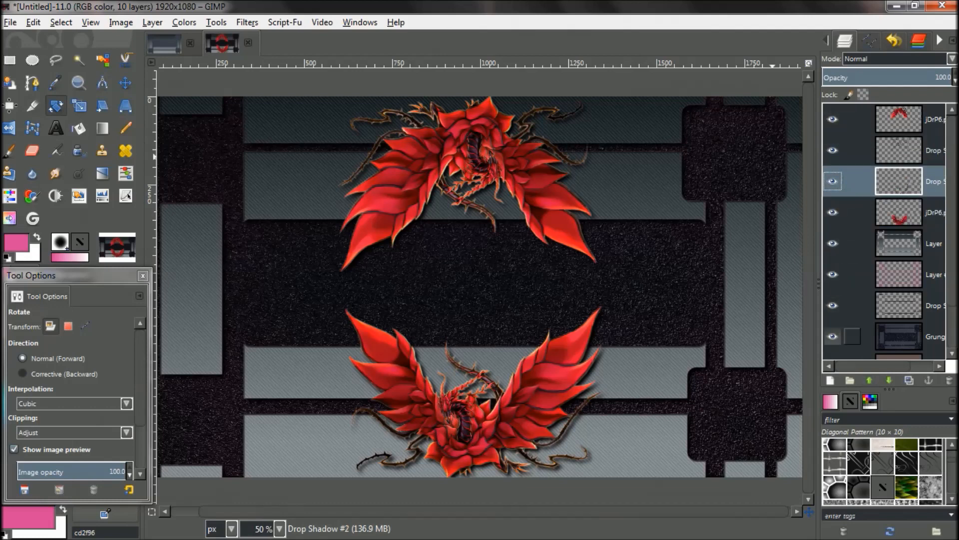
click(888, 380)
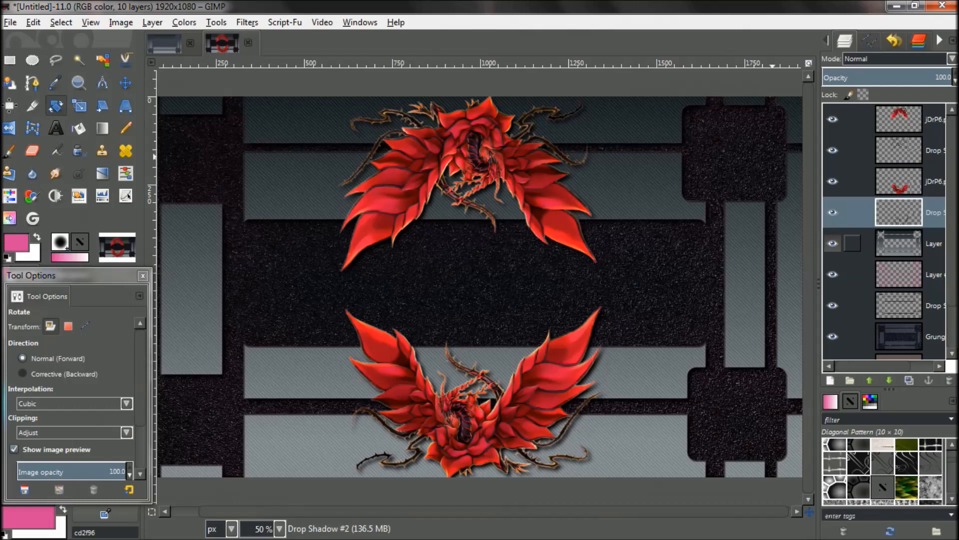
Step: Merge the upper dragon down into its drop shadow layer and do the same for the lower dragon
click(836, 119)
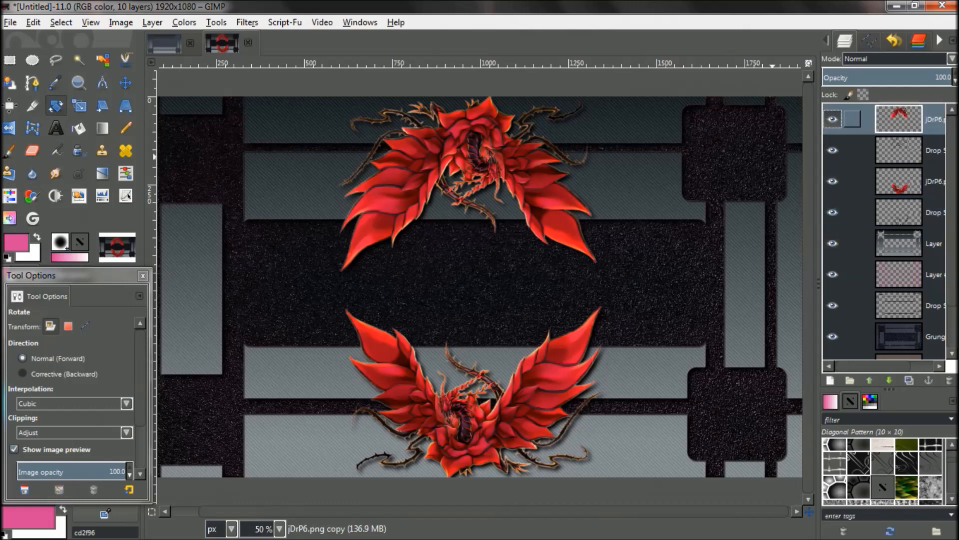
right_click(905, 116)
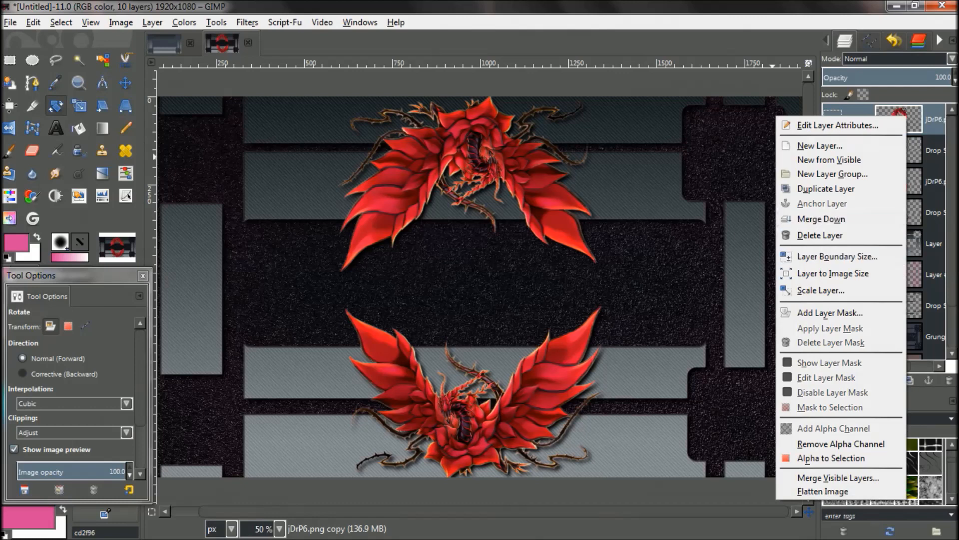
click(822, 218)
click(909, 150)
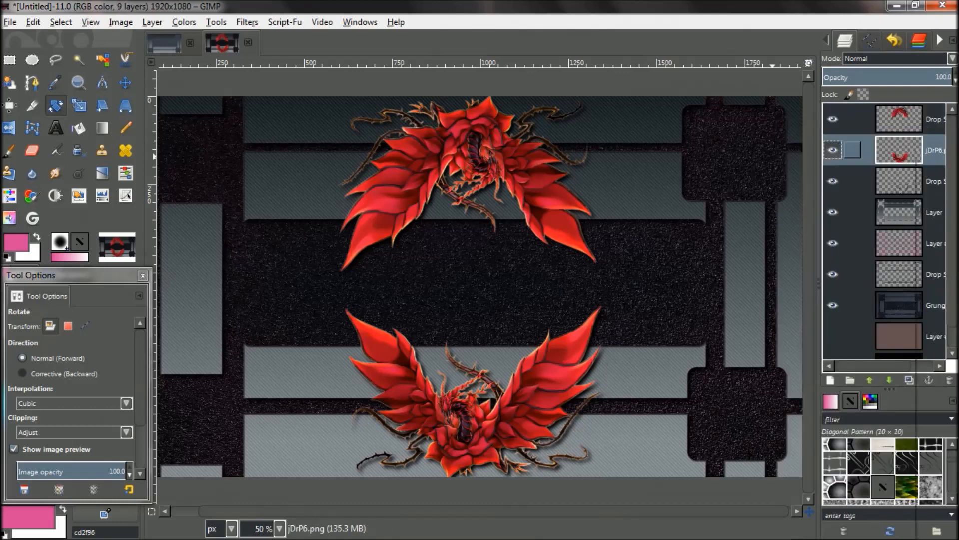
right_click(909, 150)
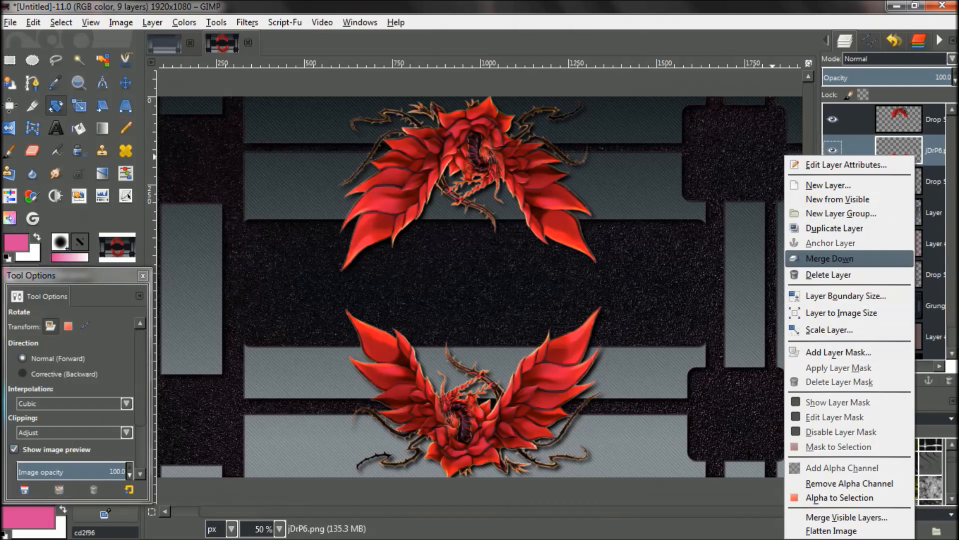
click(829, 258)
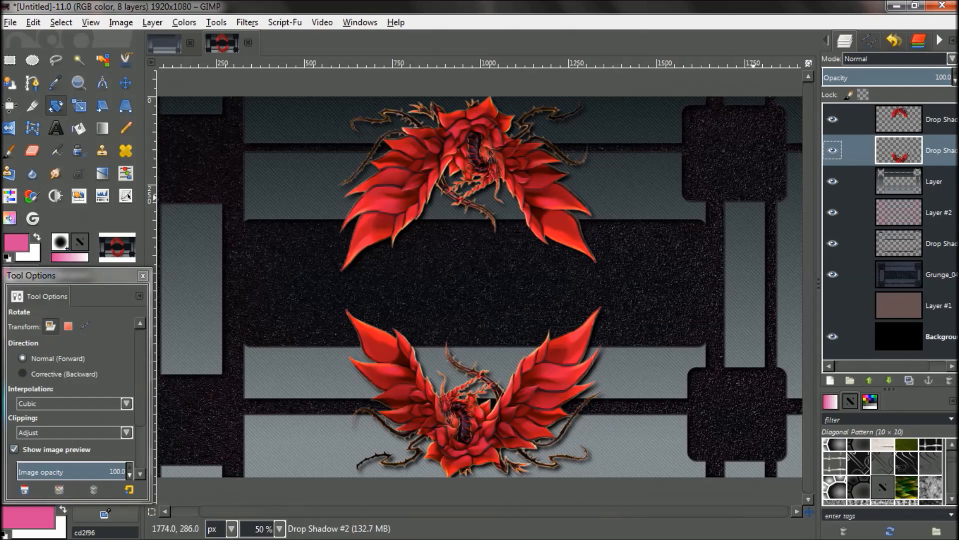
Step: Toggle the merged upper dragon layer's visibility several times to check what it contains, leaving it shown
click(832, 119)
click(832, 119)
click(832, 119)
click(833, 119)
click(833, 119)
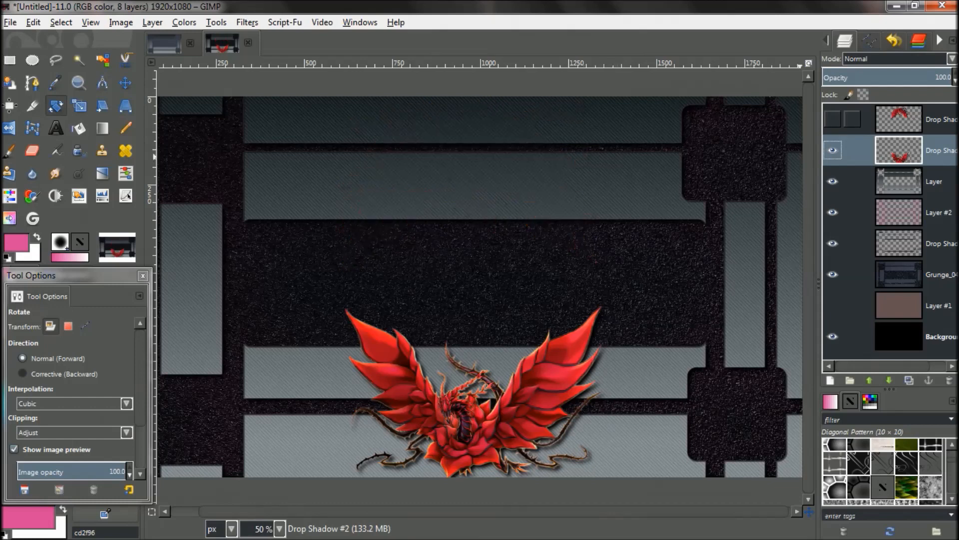
click(833, 119)
click(832, 119)
click(833, 119)
click(833, 119)
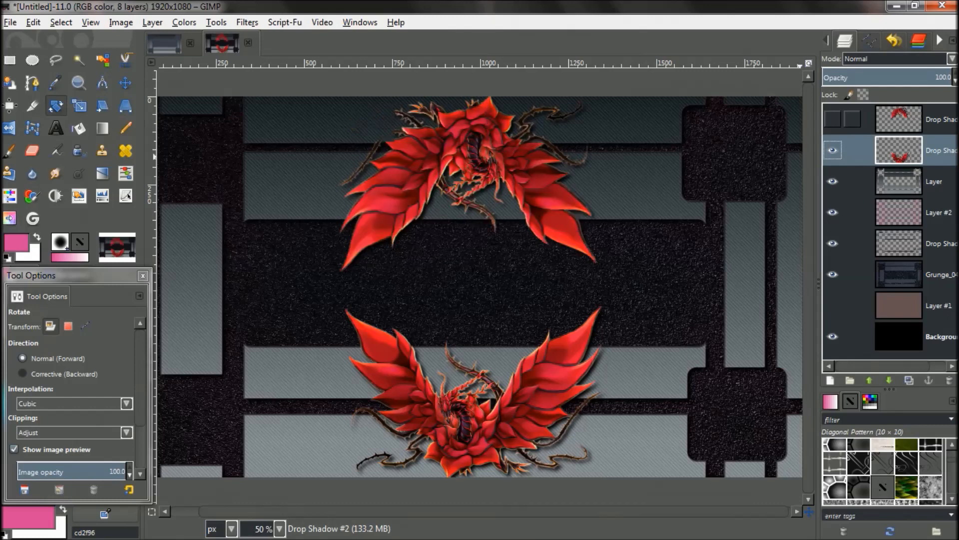
click(833, 119)
click(832, 119)
click(832, 119)
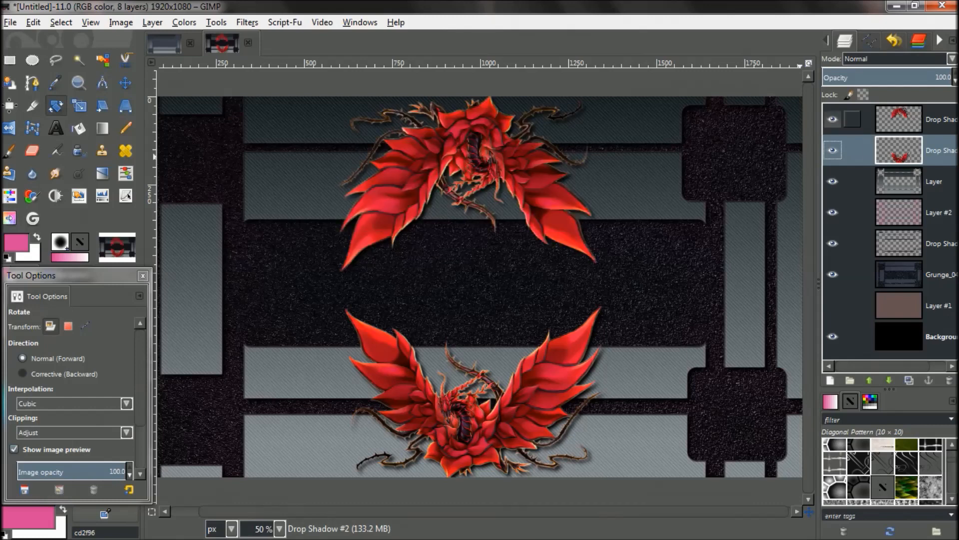
Step: Add black "GimpTOOTS" text in Mistral at 257 px directly above the frame layer, and center it in the dark middle band
click(898, 119)
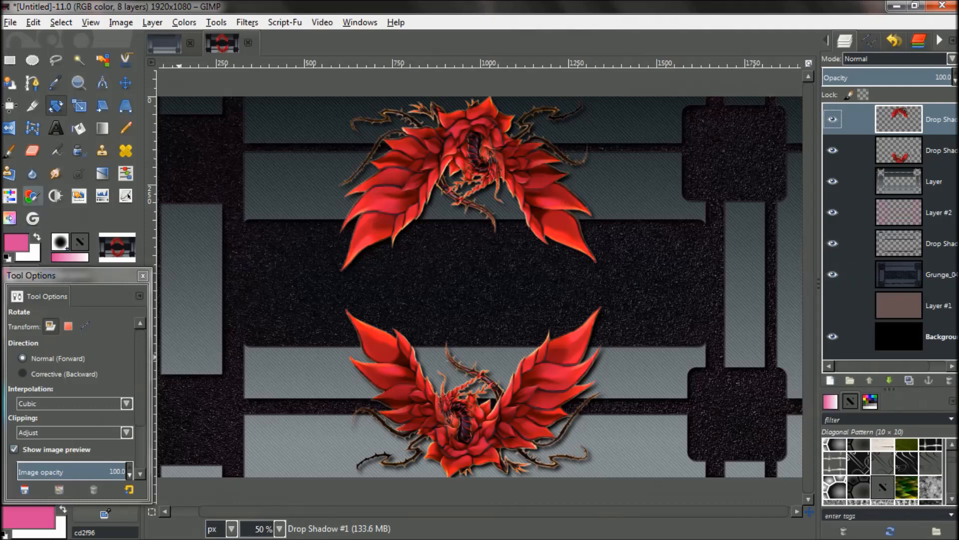
click(56, 128)
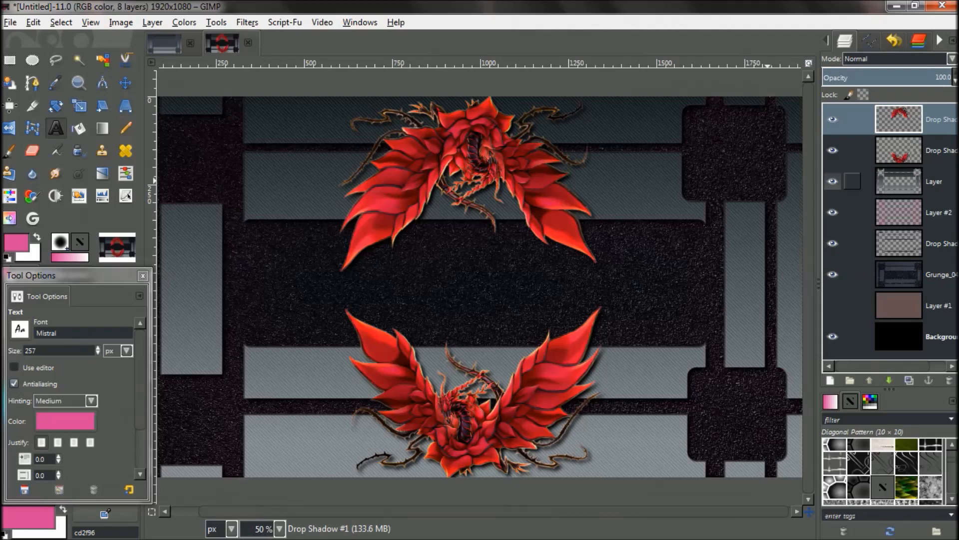
click(864, 181)
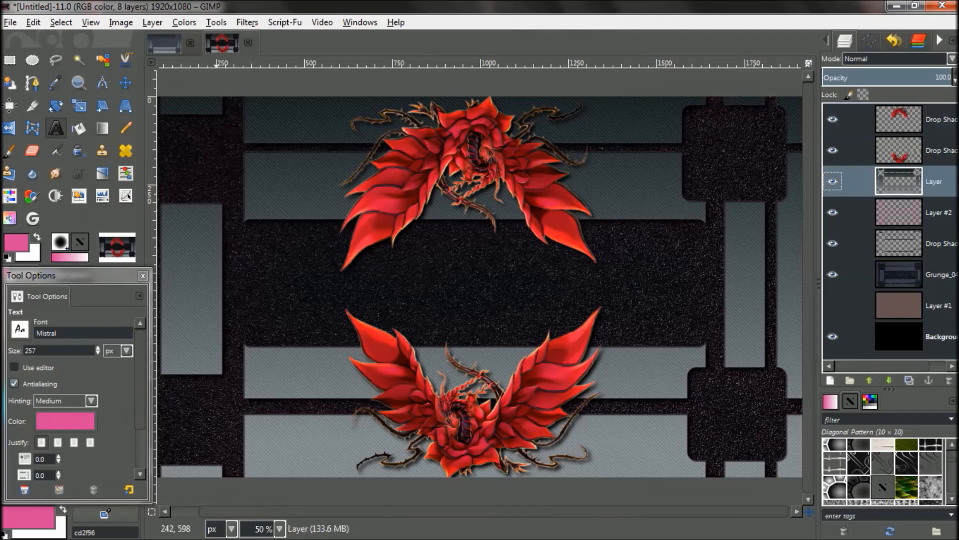
click(278, 281)
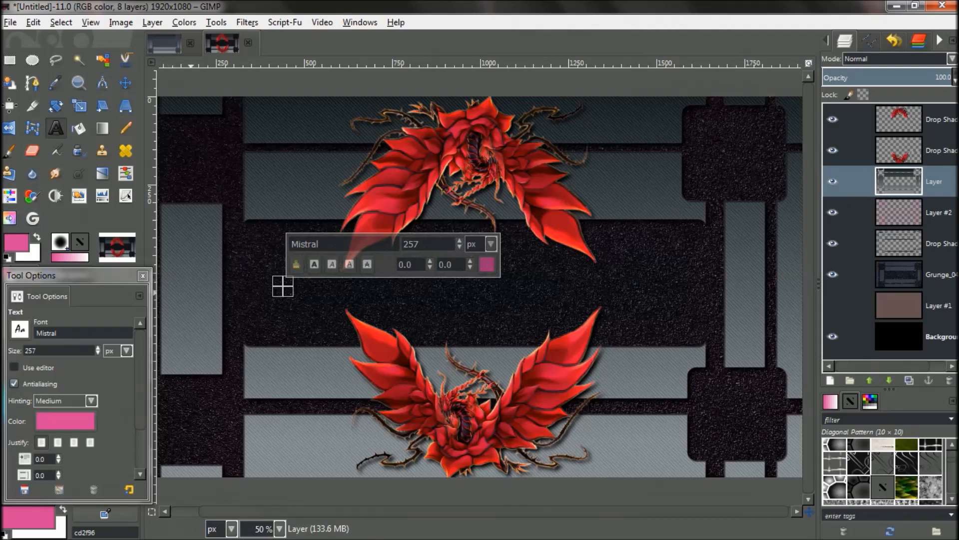
key(d)
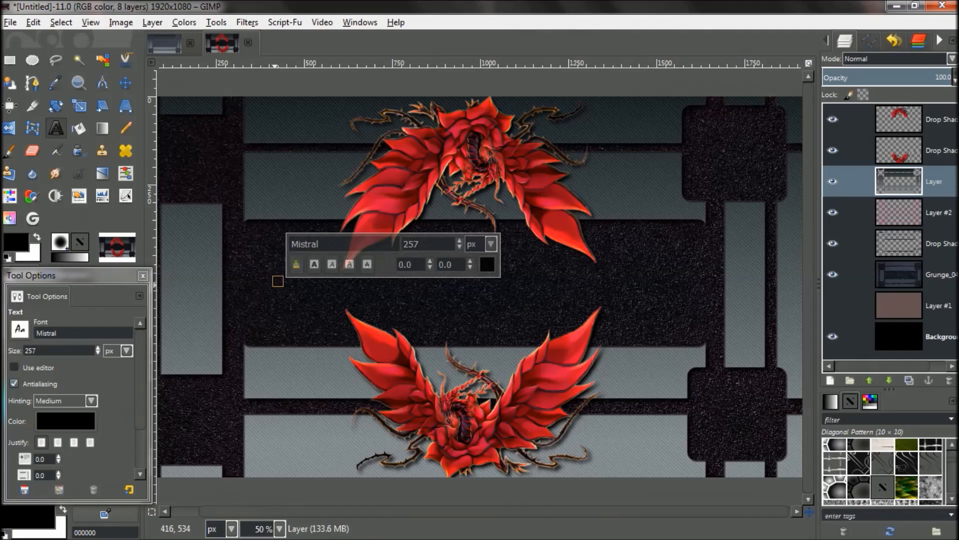
text(GimpT)
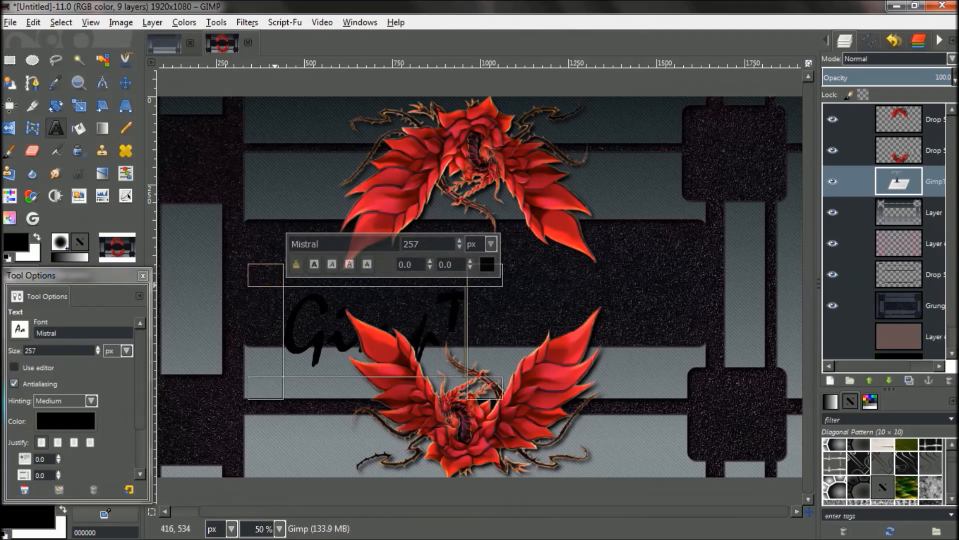
text(OOTS)
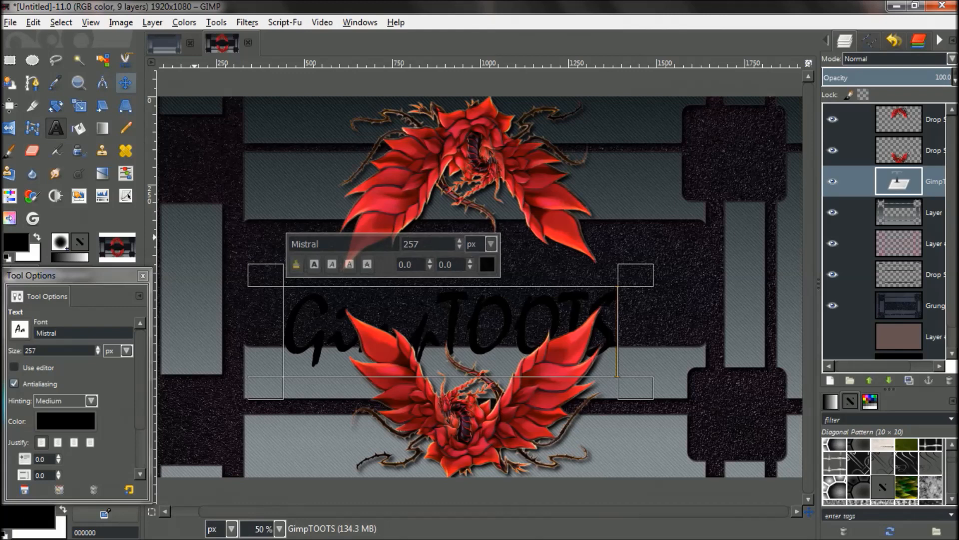
click(125, 83)
drag(459, 321, 474, 291)
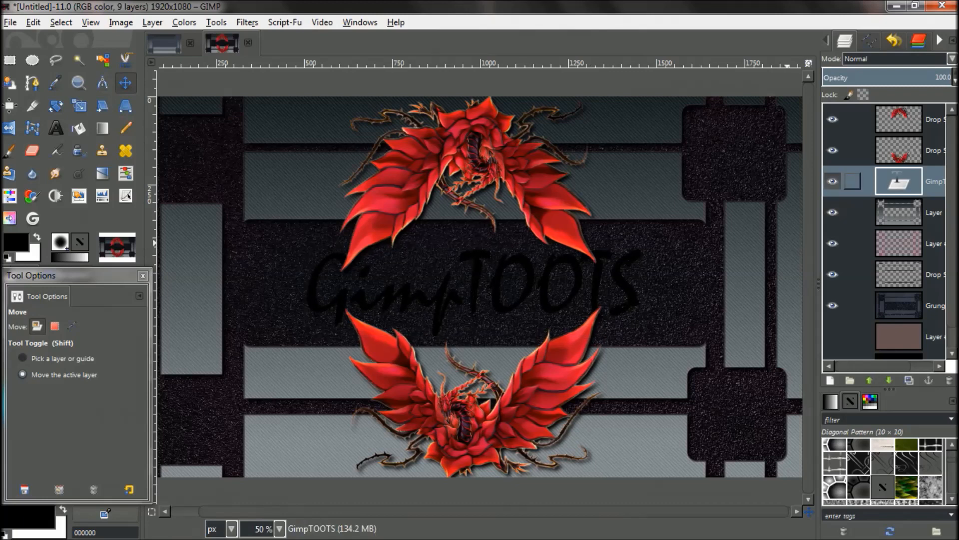
Step: Give the text's outline a white drop shadow with 8 px offsets, blur radius 16 and no resizing, and set the shadow layer's opacity to 35.3
key(alt)
alt+click(898, 181)
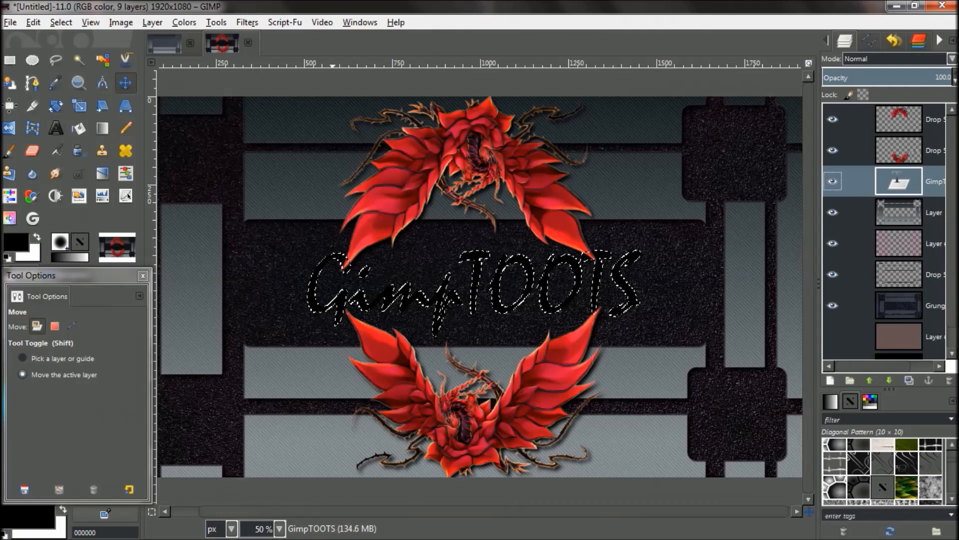
click(247, 22)
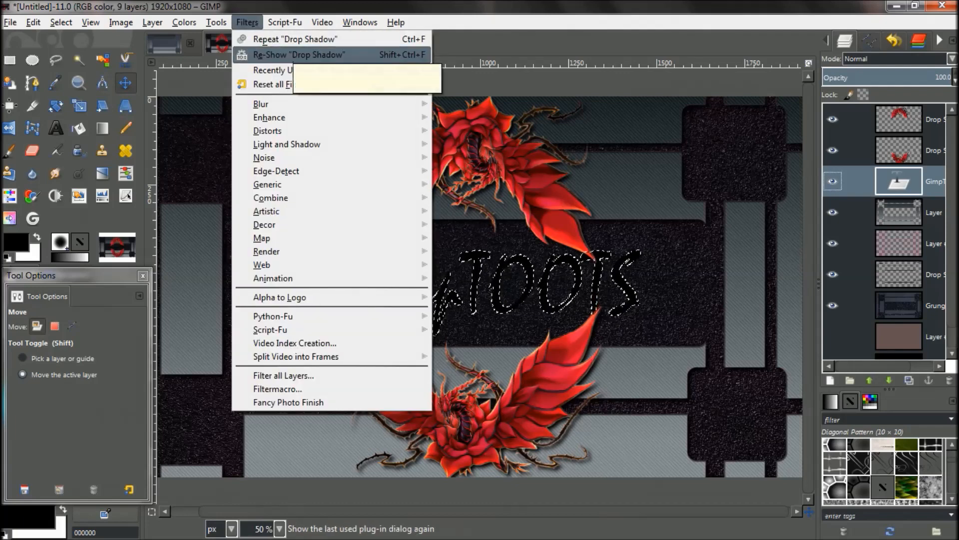
click(299, 54)
click(395, 265)
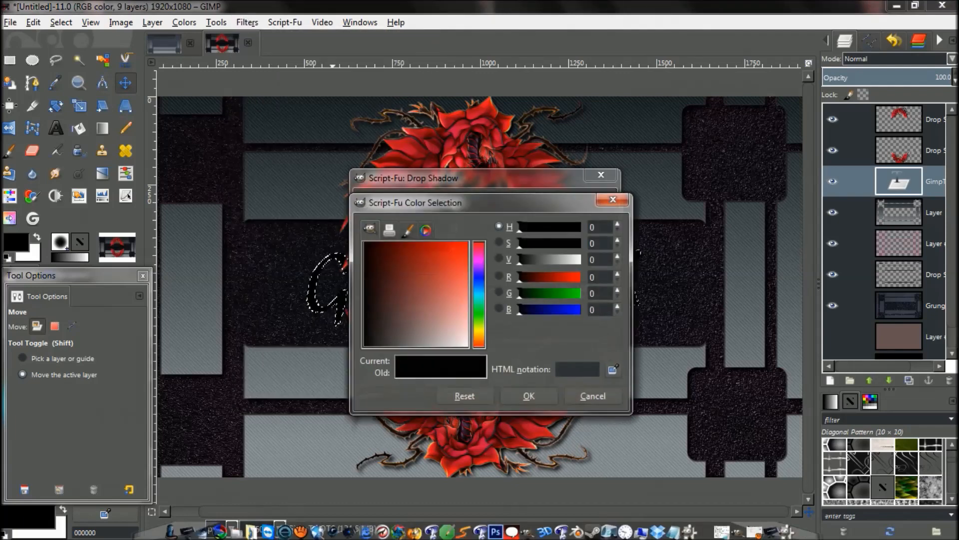
drag(457, 333, 468, 346)
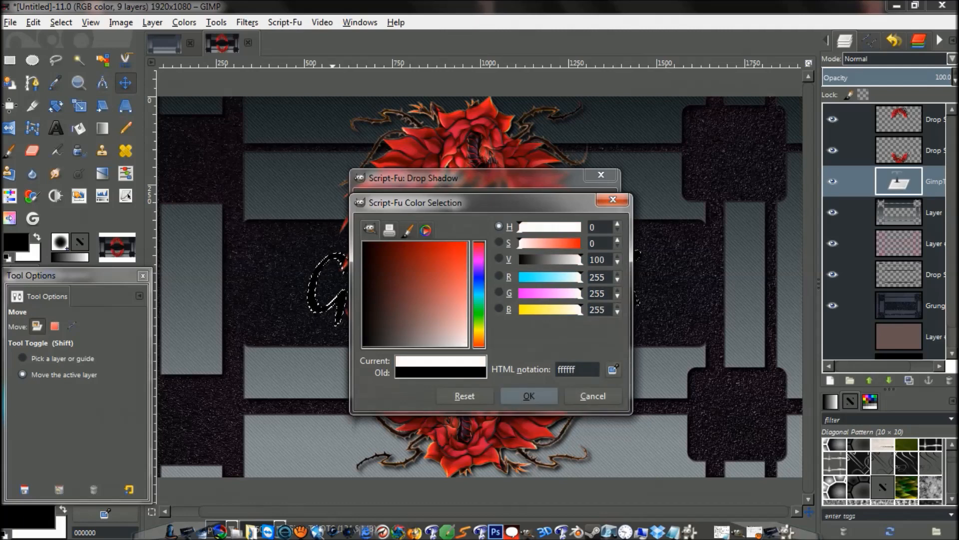
click(529, 396)
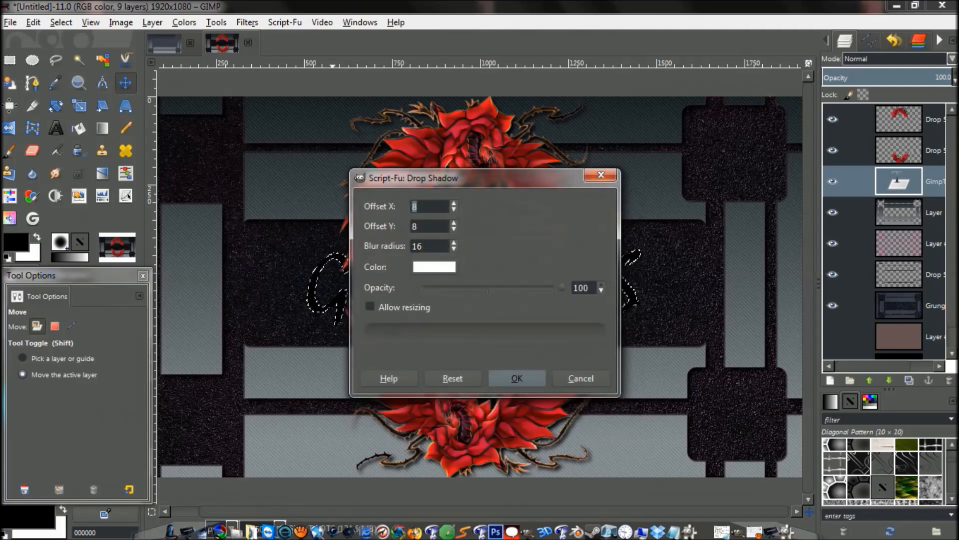
click(517, 379)
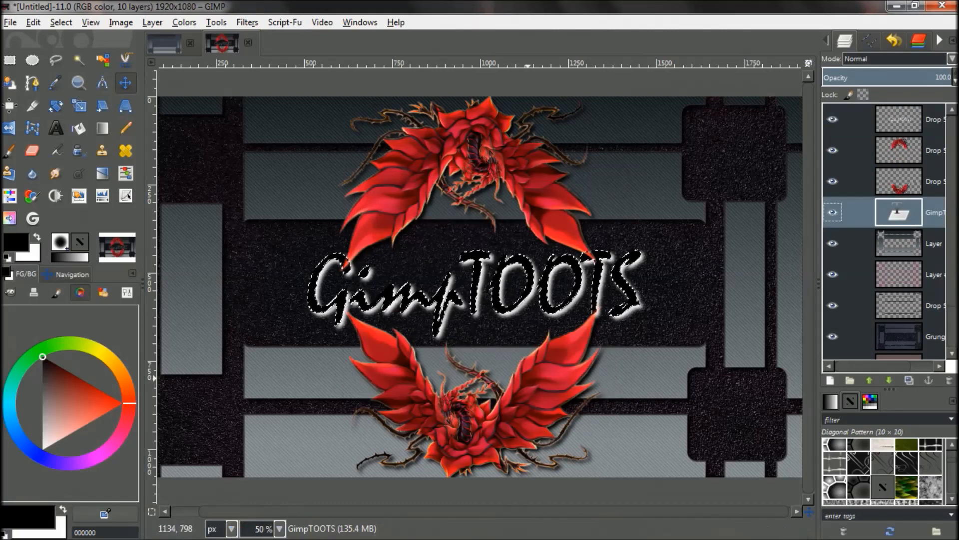
drag(914, 118, 923, 219)
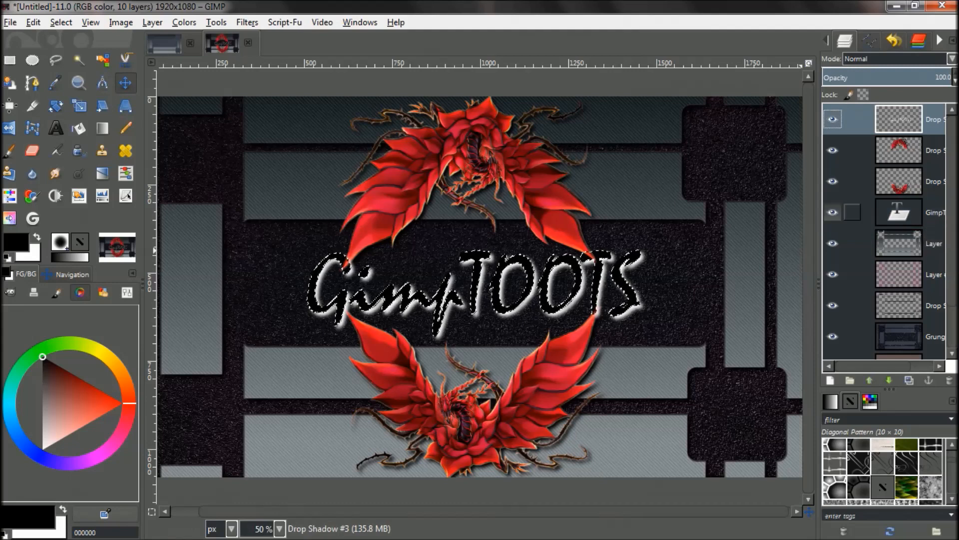
drag(944, 77, 867, 77)
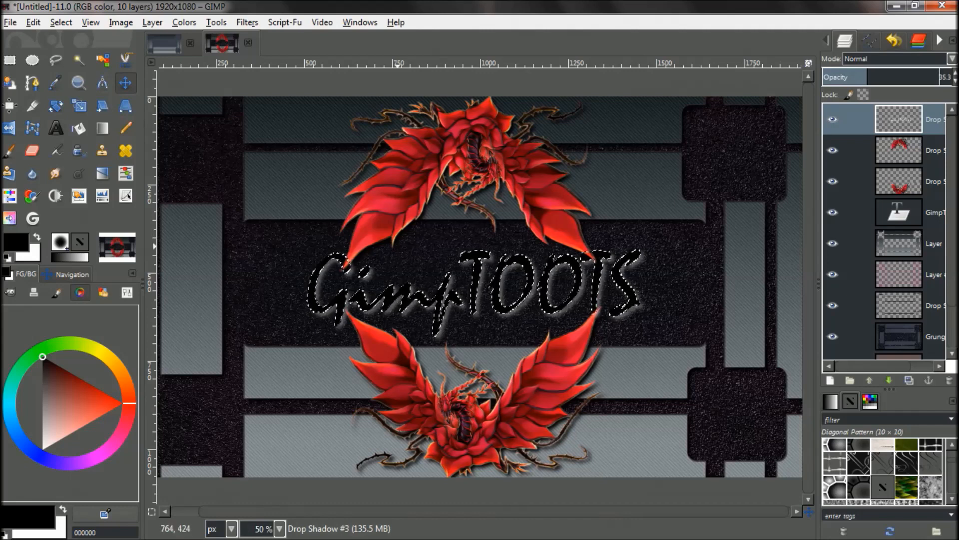
Step: Invert the text selection and add a second white drop shadow with 4 px offsets, blur radius 16, opacity 100 and no resizing
click(61, 22)
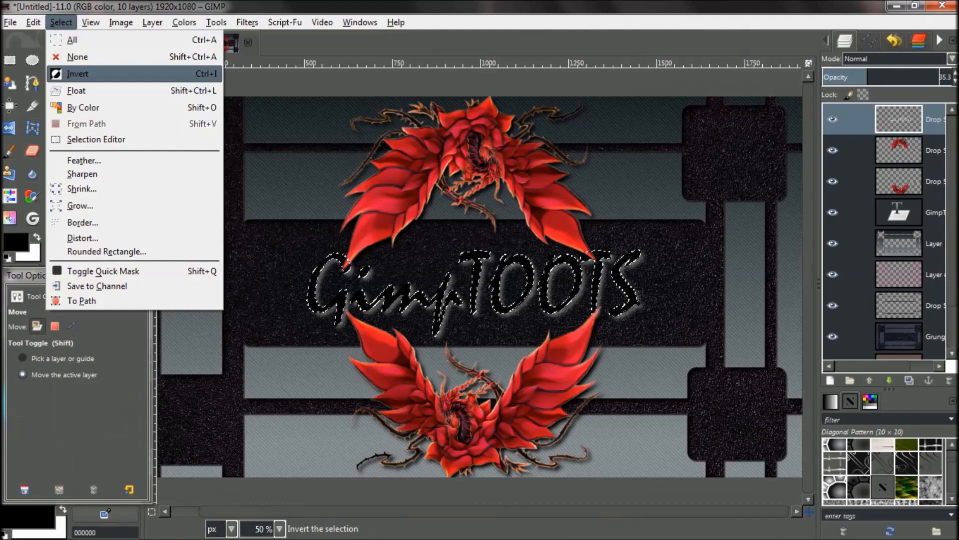
click(75, 74)
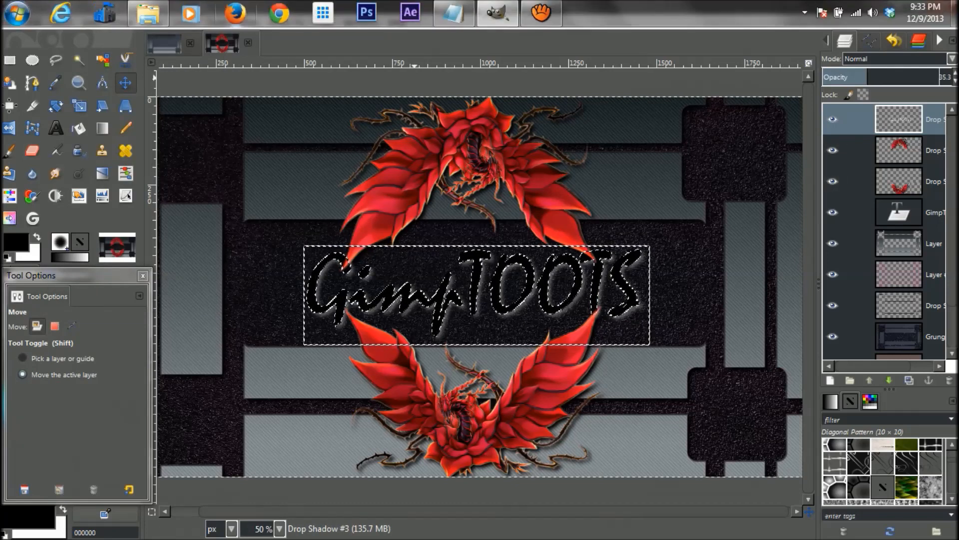
click(247, 22)
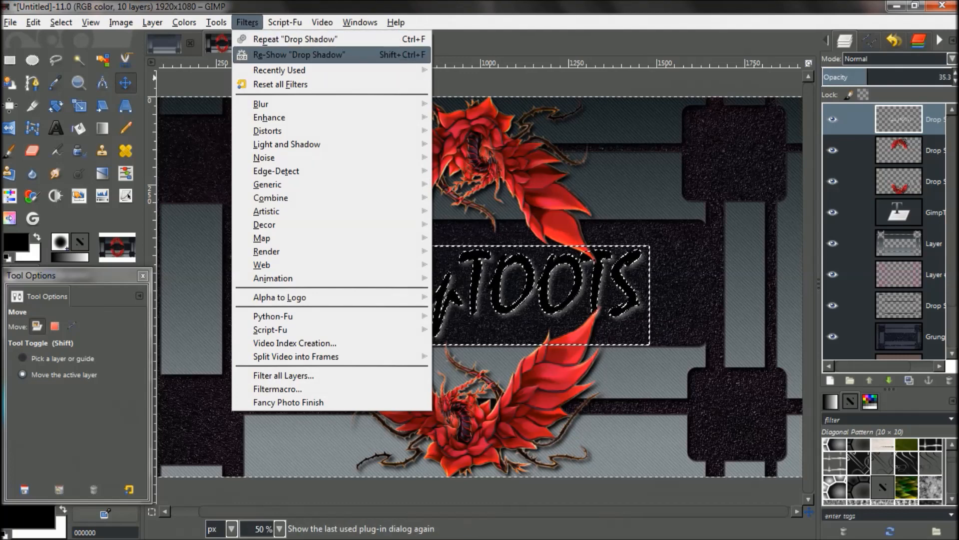
click(280, 58)
text(6)
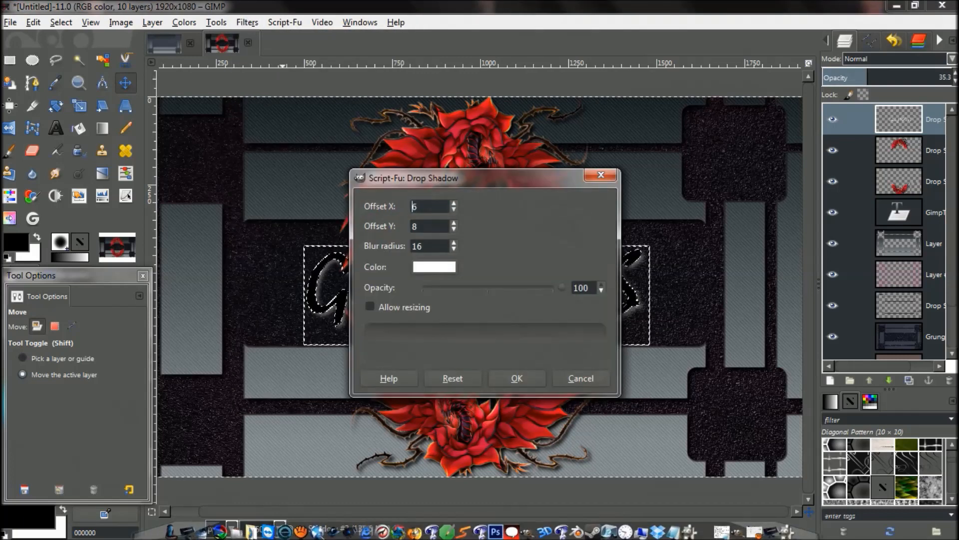
key(Tab)
text(6)
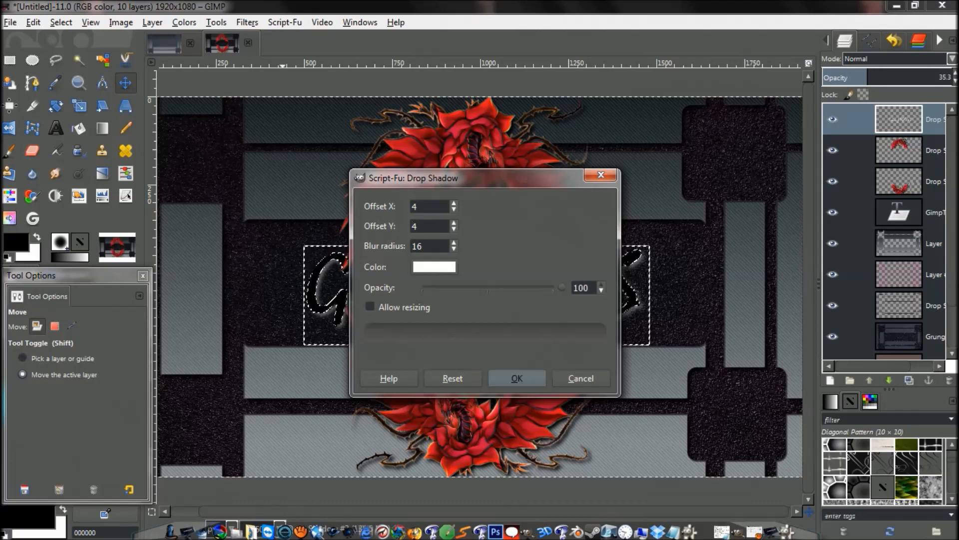
key(Return)
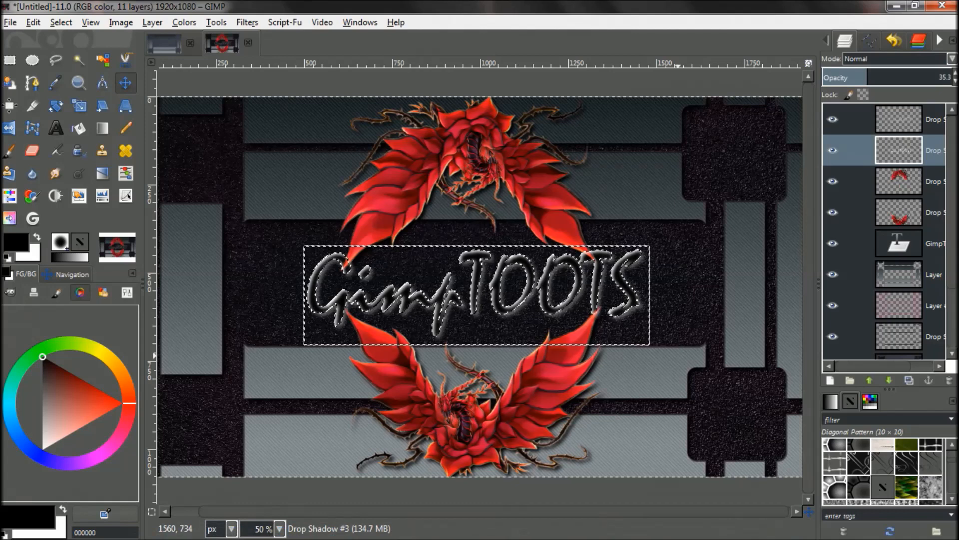
Step: Delete the black "GimpTOOTS" text layer and clear the selection
click(899, 243)
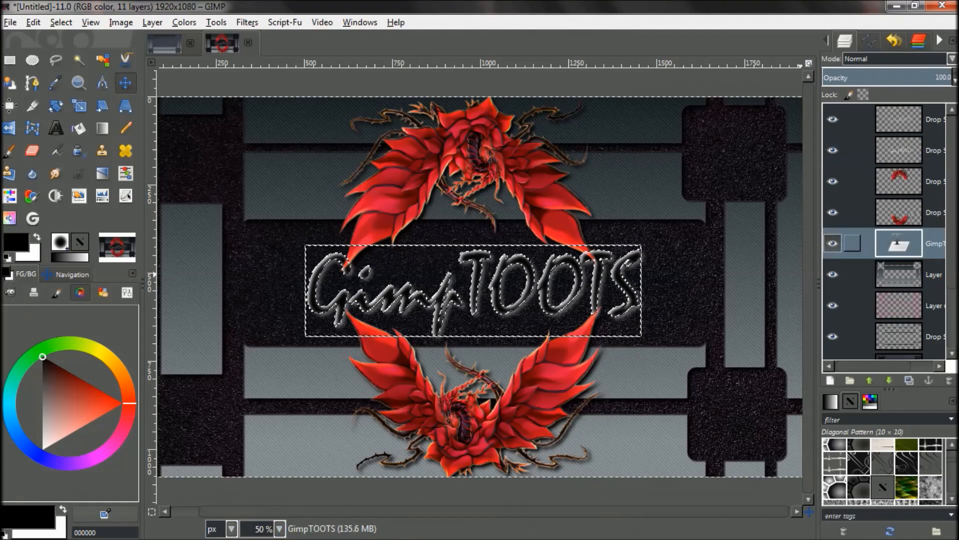
click(948, 379)
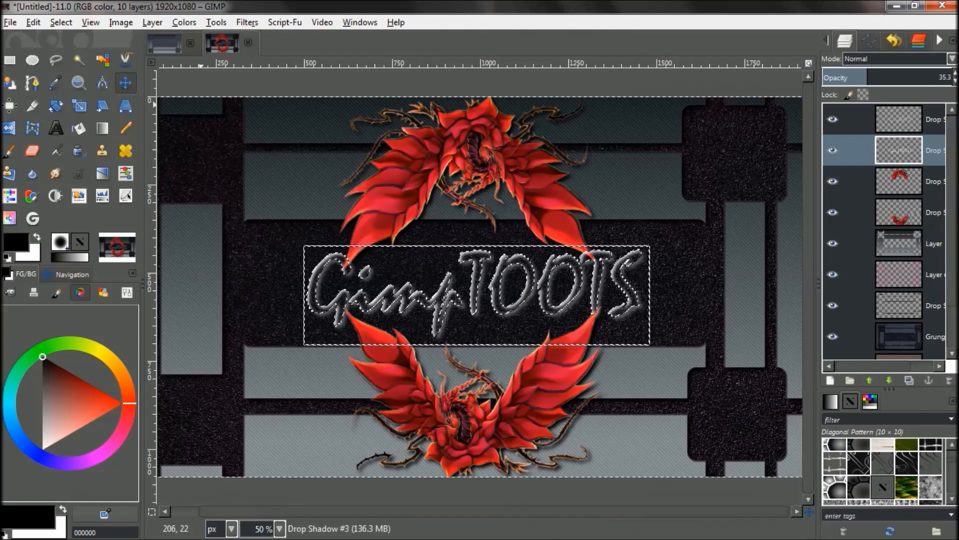
key(ctrl+shift+a)
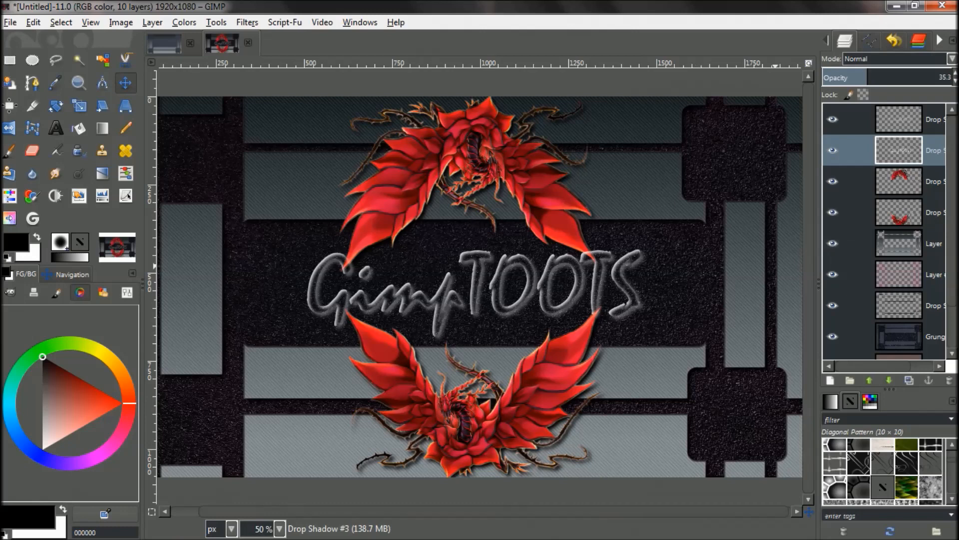
Step: Toggle the visibility of the two white text shadow layers to compare the inner and outer shadow effects
mouse_move(952, 243)
mouse_down()
mouse_move(952, 287)
mouse_move(951, 244)
mouse_up()
click(833, 119)
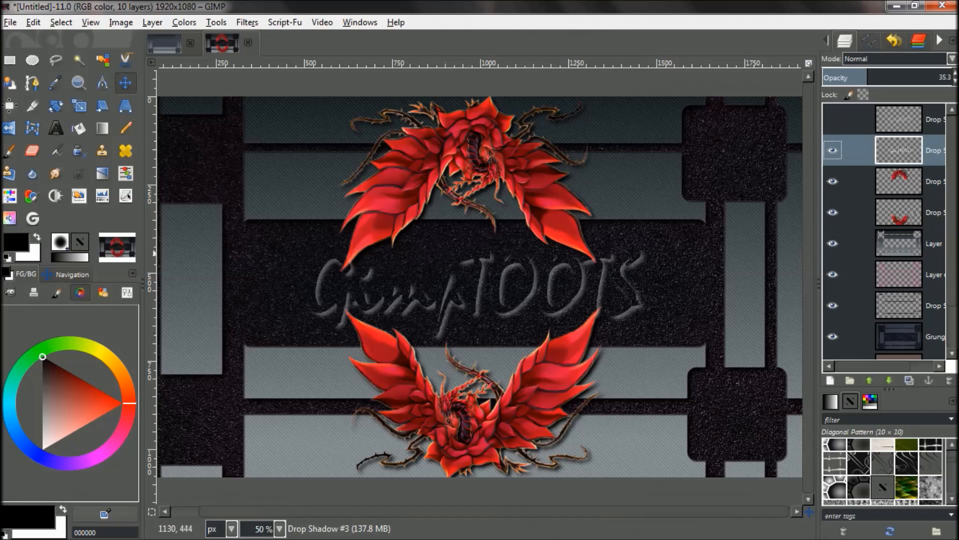
click(832, 119)
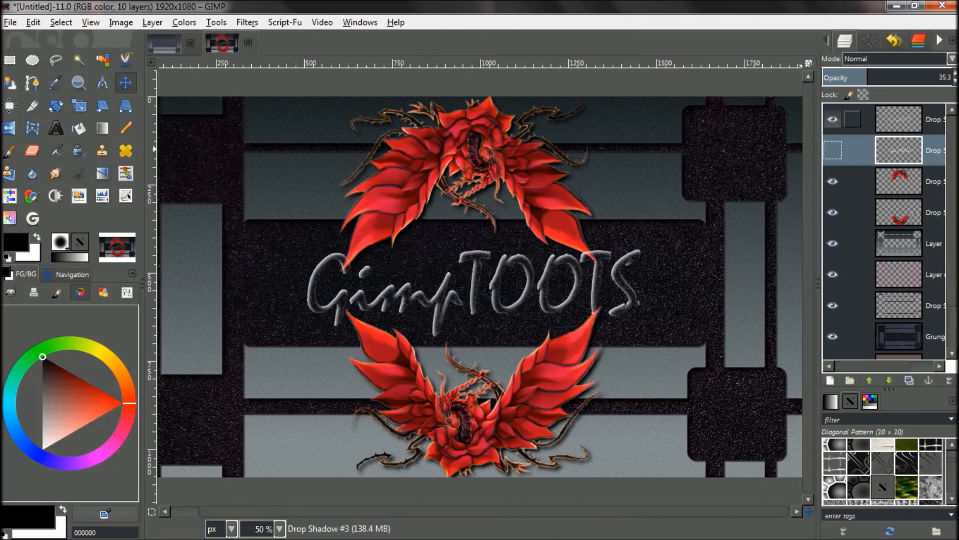
click(832, 119)
click(832, 119)
Step: Move the outer and inner text shadow layers below both dragon layers, keeping the inner one on top, and show the outer one
click(889, 380)
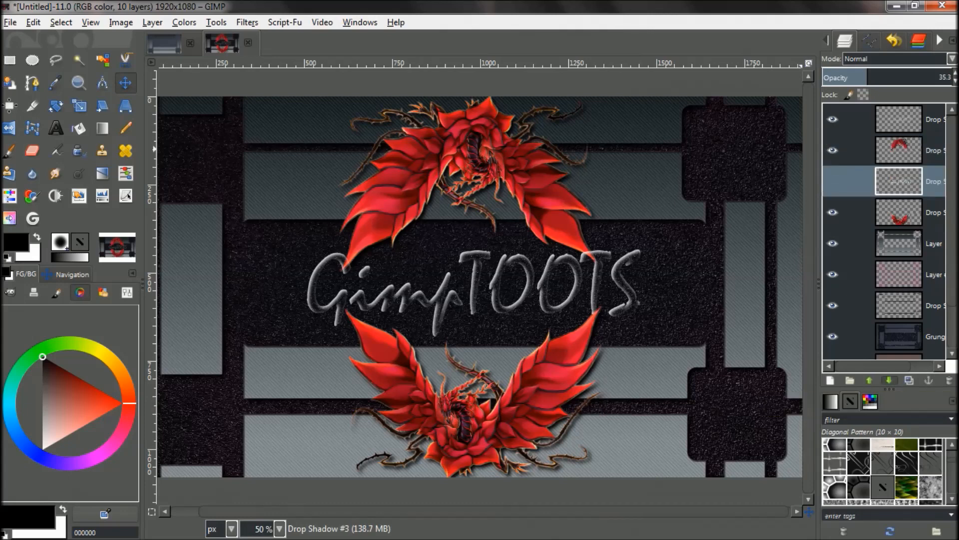
click(888, 380)
click(898, 118)
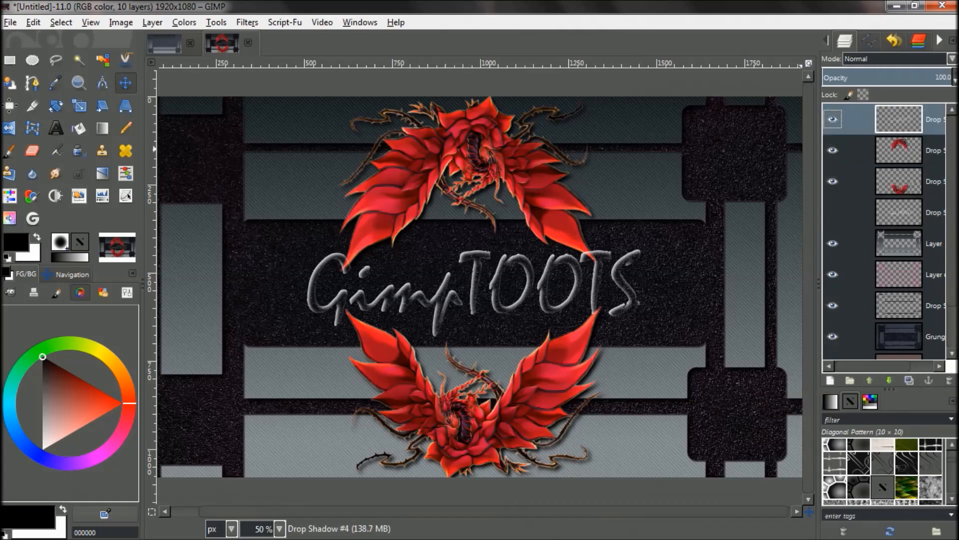
click(889, 379)
click(888, 380)
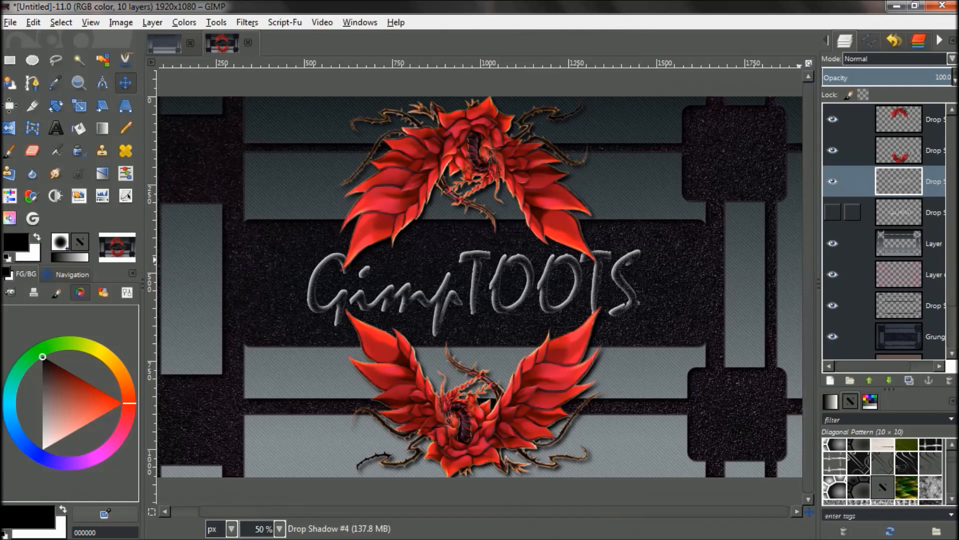
click(832, 212)
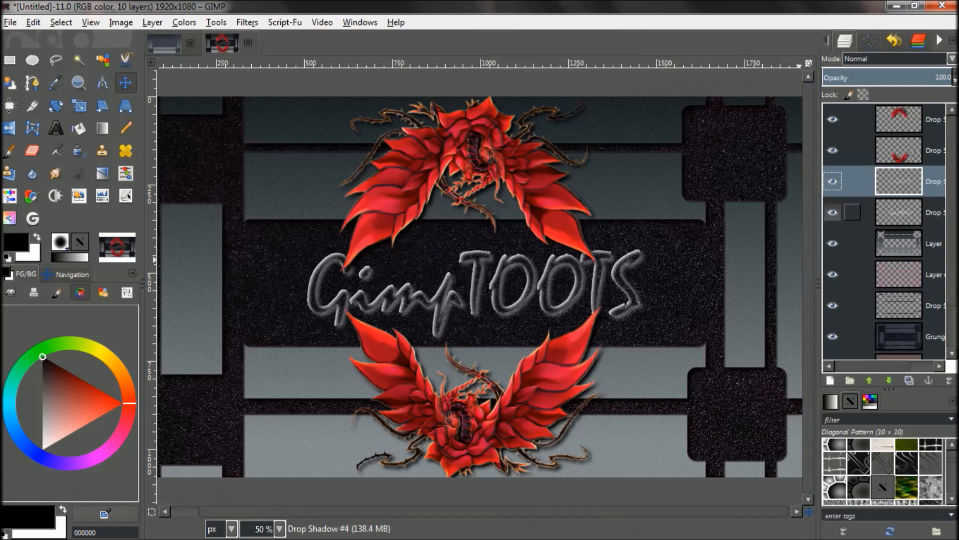
Step: Load the inner text shadow's outline as the selection and toggle both text shadow layers to compare them, leaving both shown
click(832, 181)
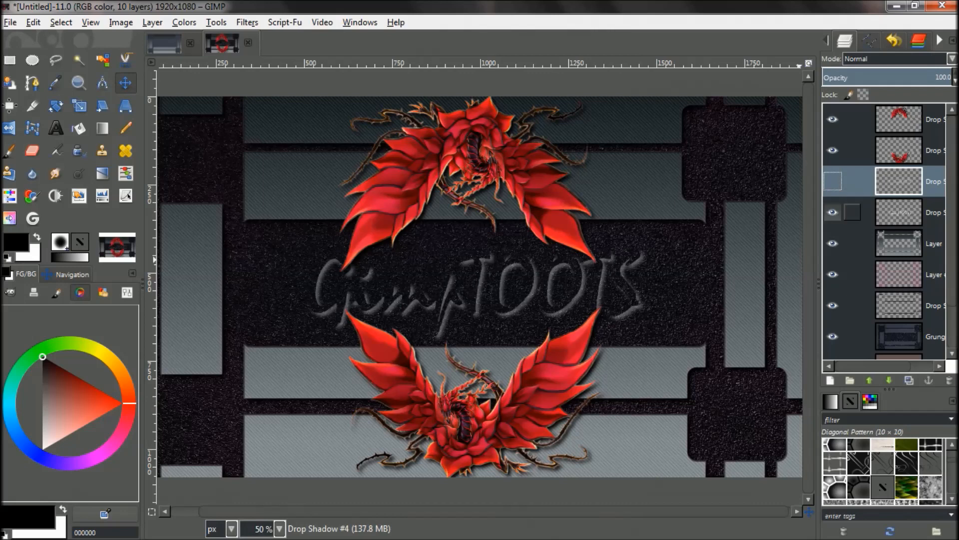
alt+click(898, 212)
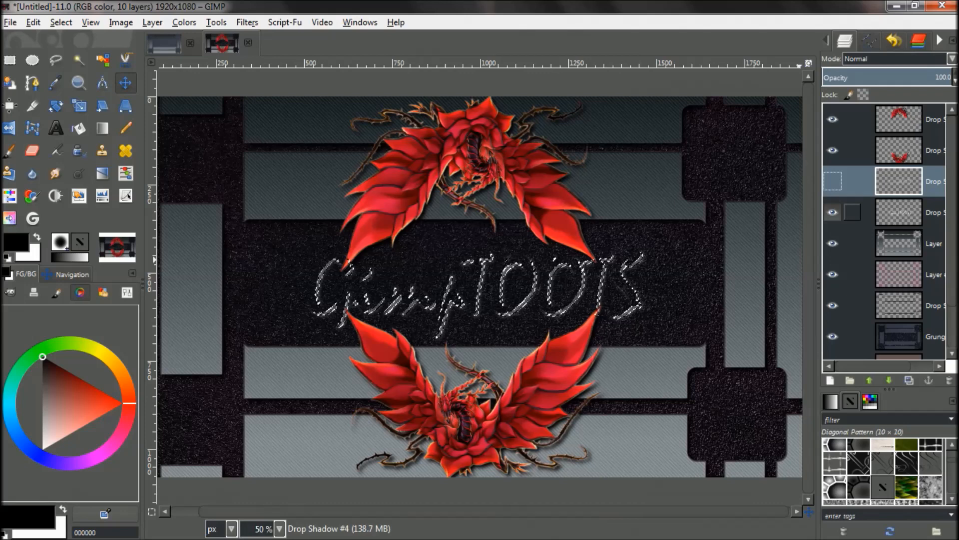
key(ctrl+shift+a)
click(832, 180)
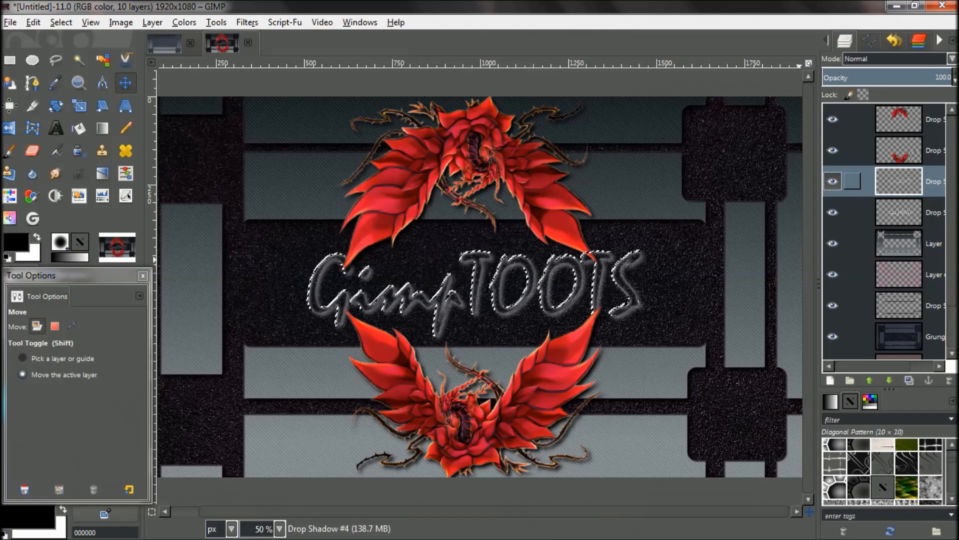
click(832, 212)
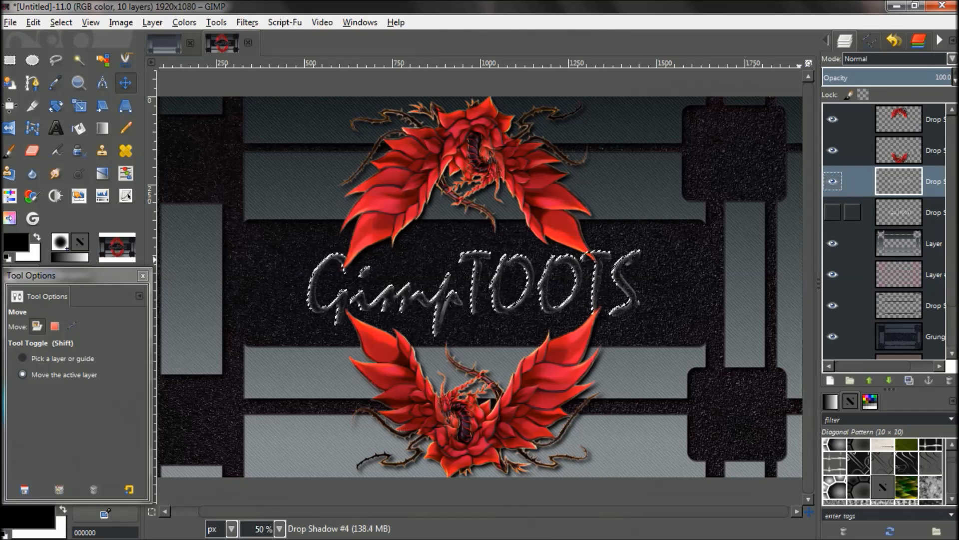
click(832, 212)
click(833, 181)
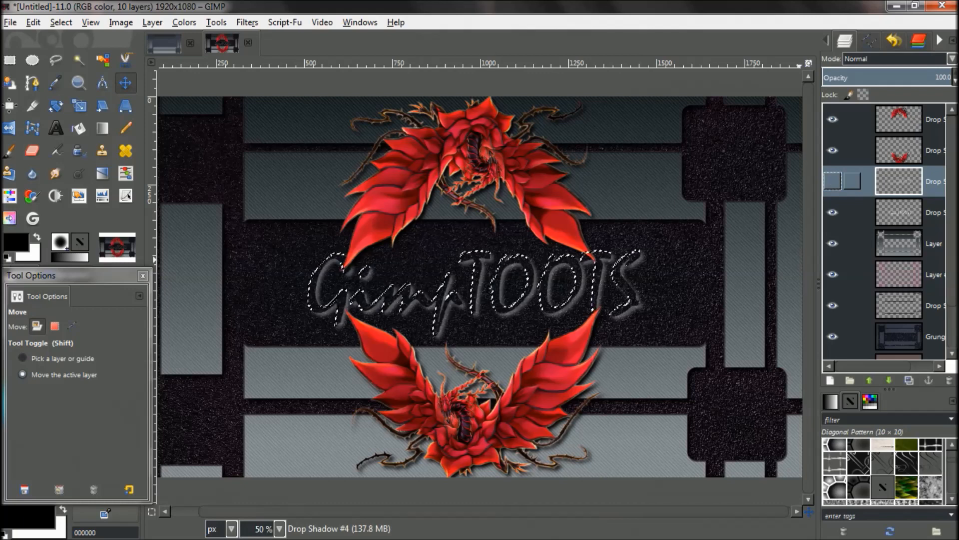
click(833, 181)
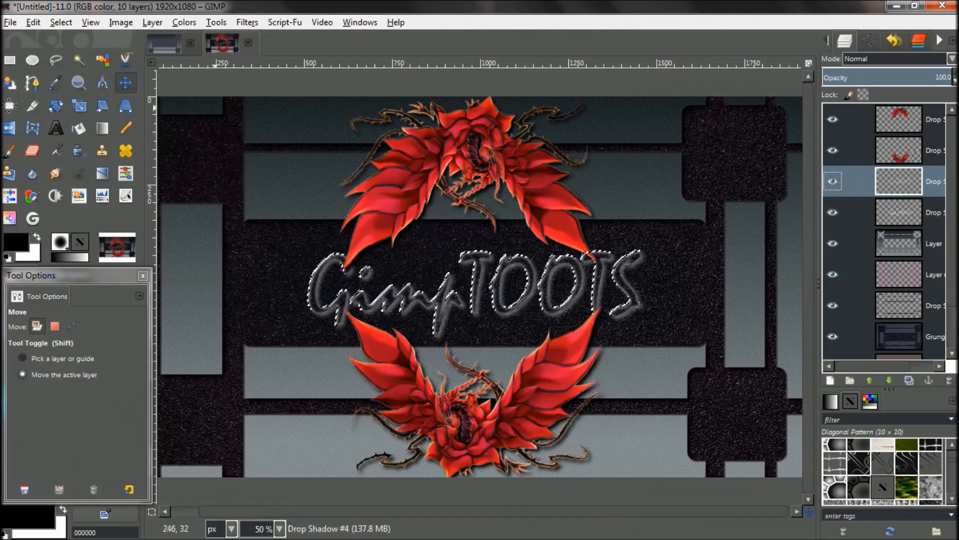
Step: Give the inner text shadow a black (000000) drop shadow with 4 px offsets, blur radius 16, opacity 100 and no resizing
click(247, 22)
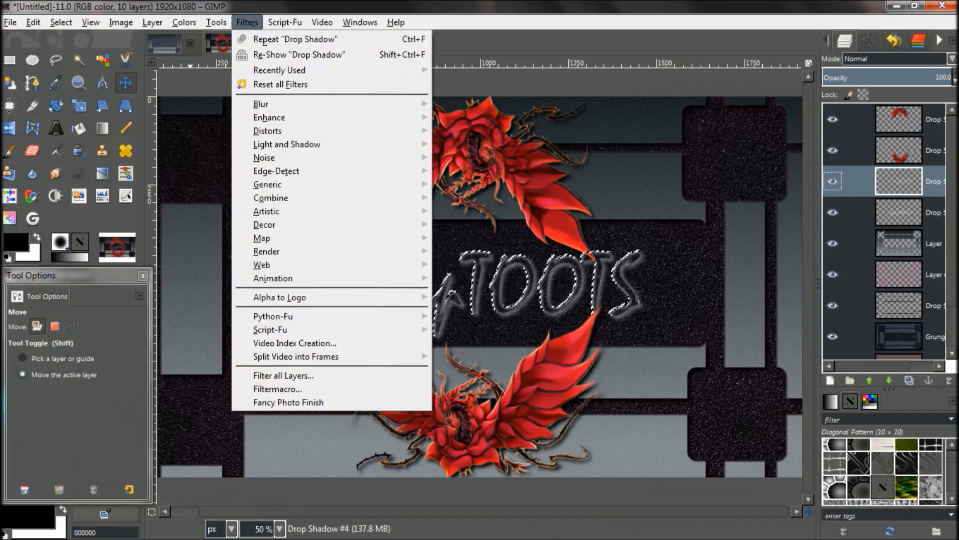
click(270, 55)
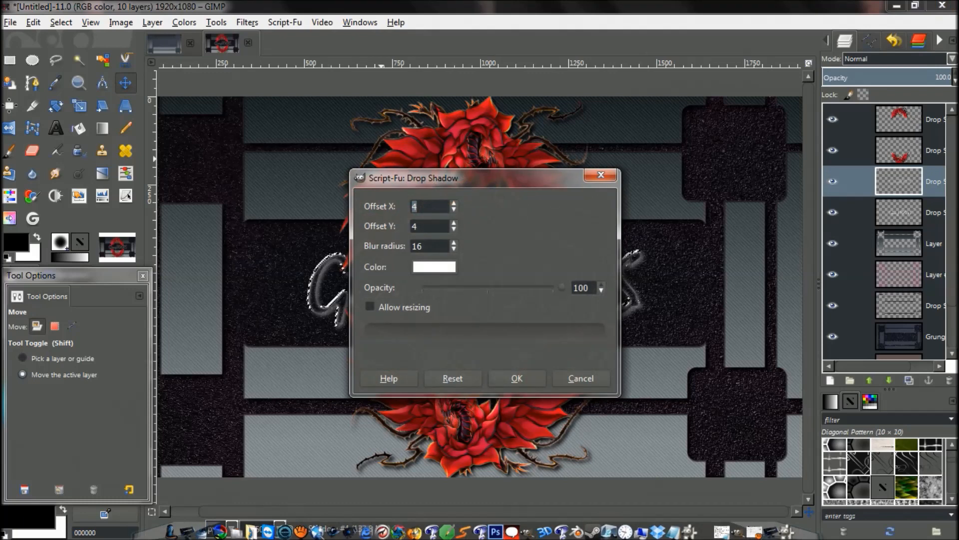
click(434, 267)
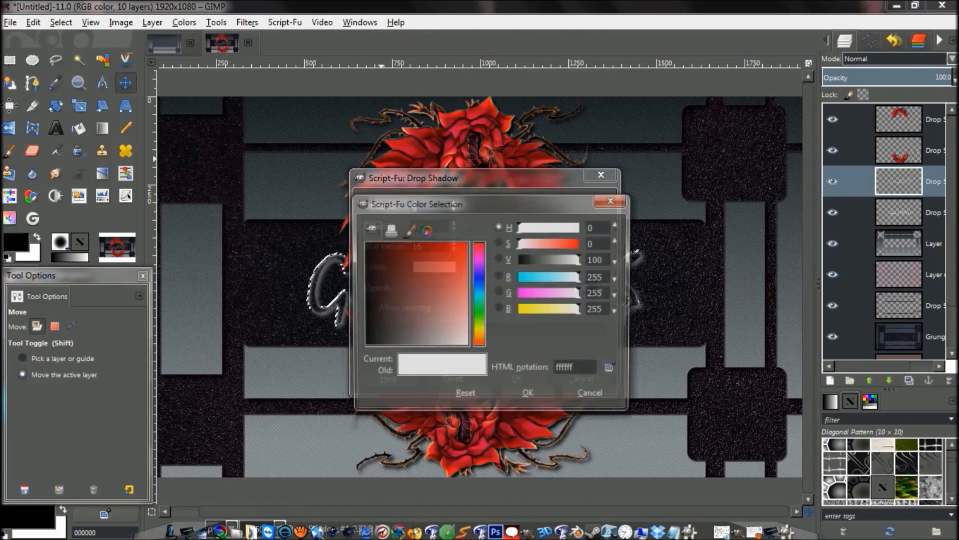
drag(400, 320, 342, 348)
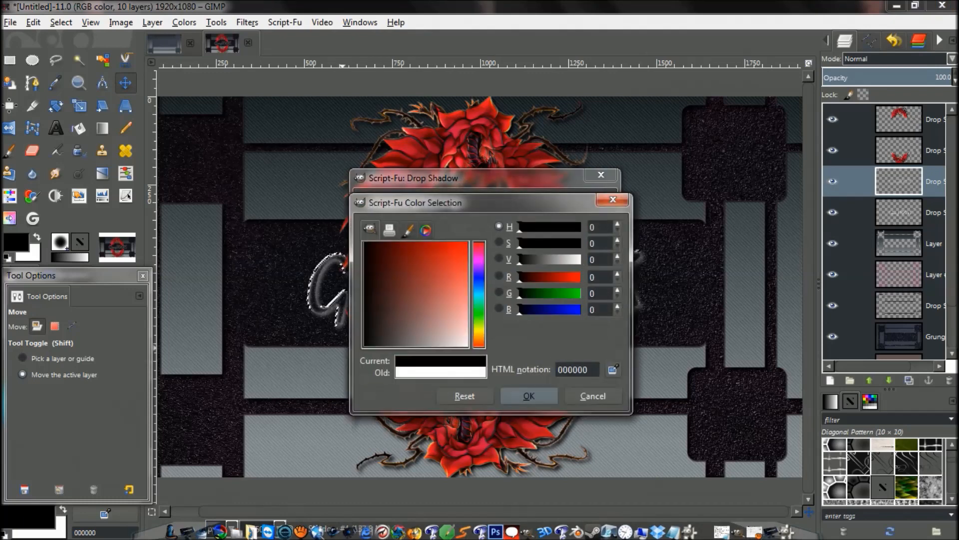
click(529, 396)
click(517, 379)
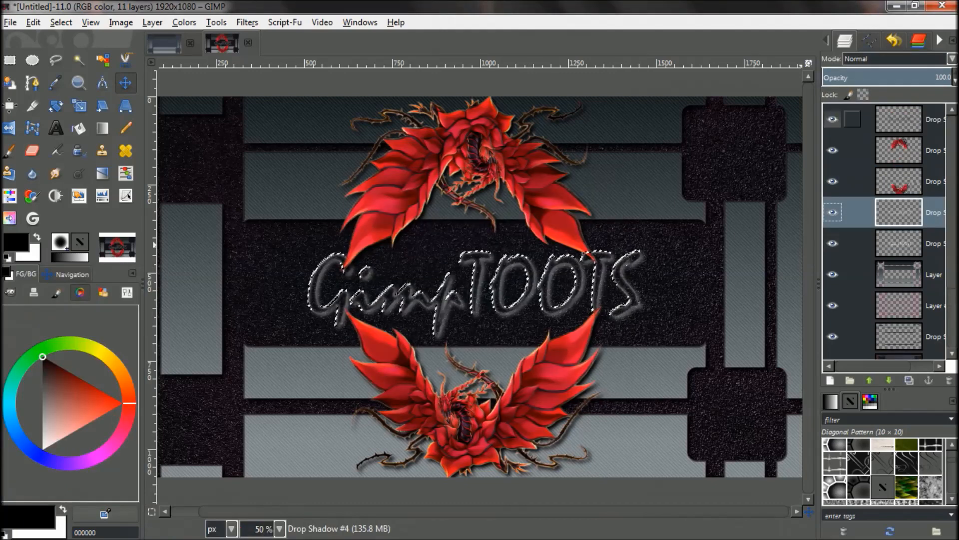
Step: Hide the white inner shadow layer, clear the selection, and move the new black shadow layer directly below it
click(832, 212)
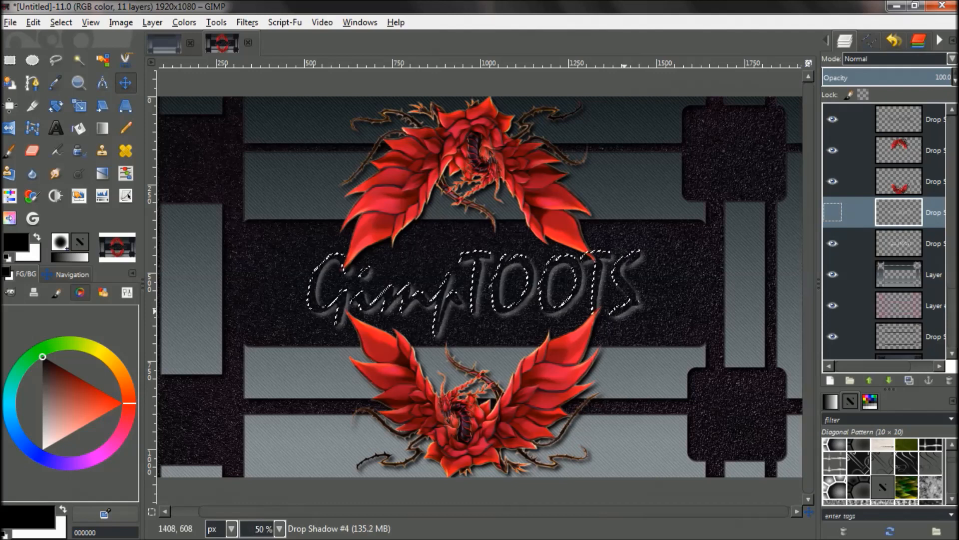
key(ctrl+shift+a)
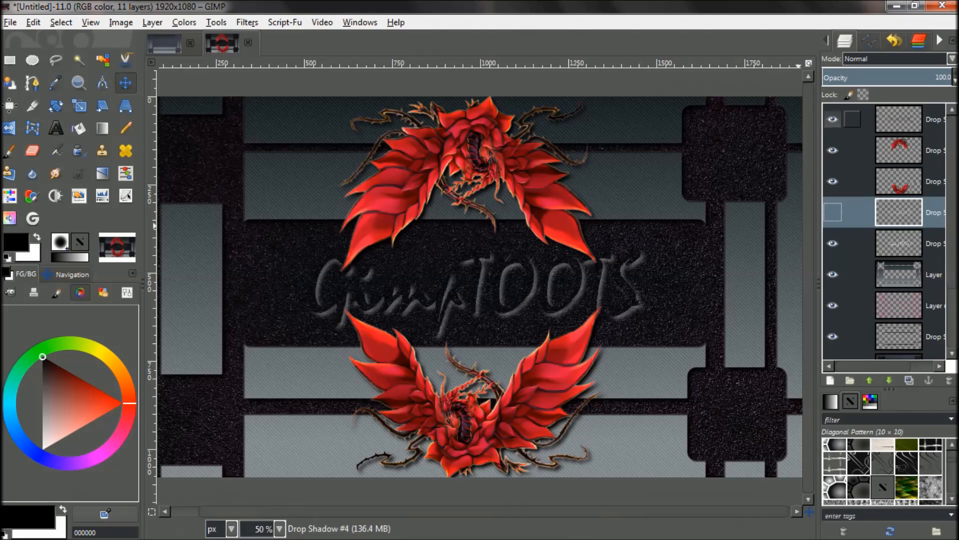
click(899, 119)
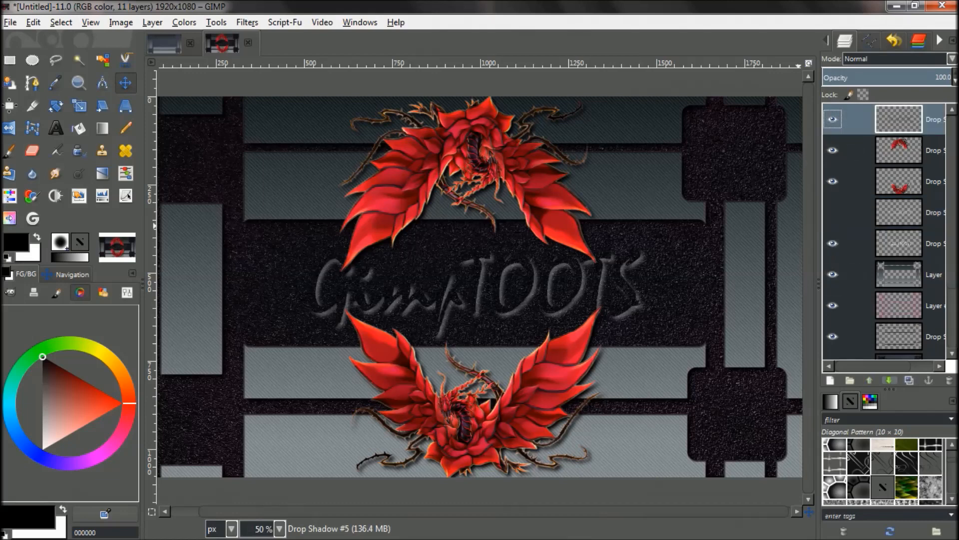
click(889, 380)
click(888, 380)
click(889, 380)
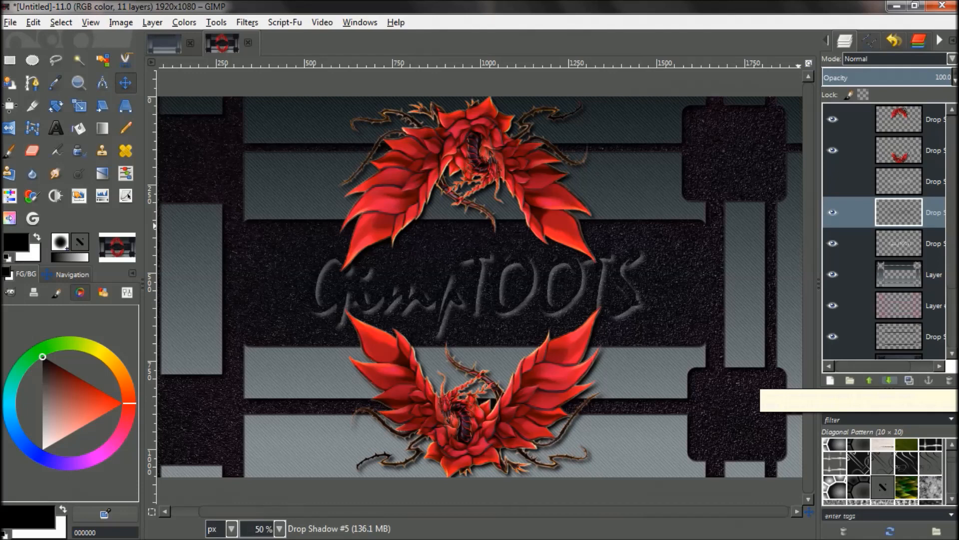
Step: Toggle the white inner shadow layer, leaving it hidden, and add a transparent 1920x1080 px layer directly above it
click(898, 181)
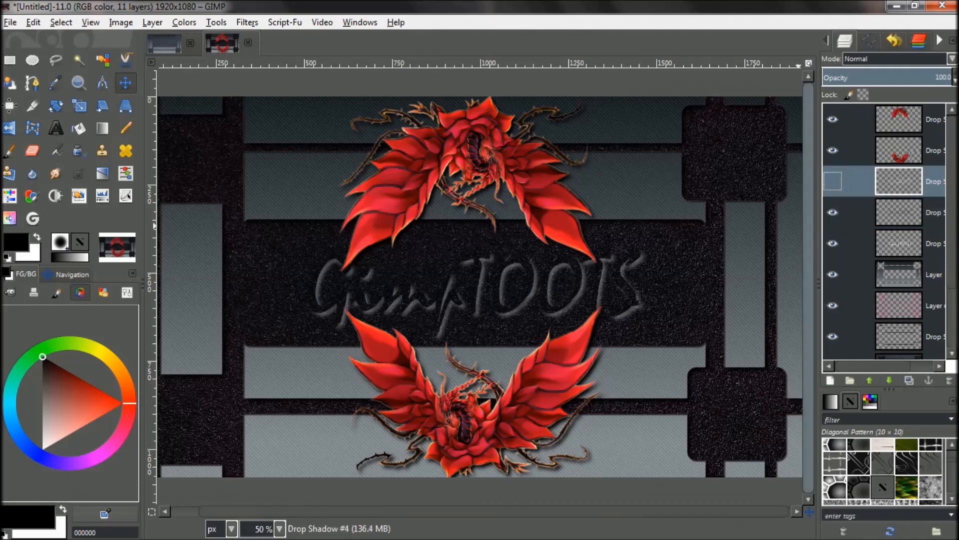
click(832, 181)
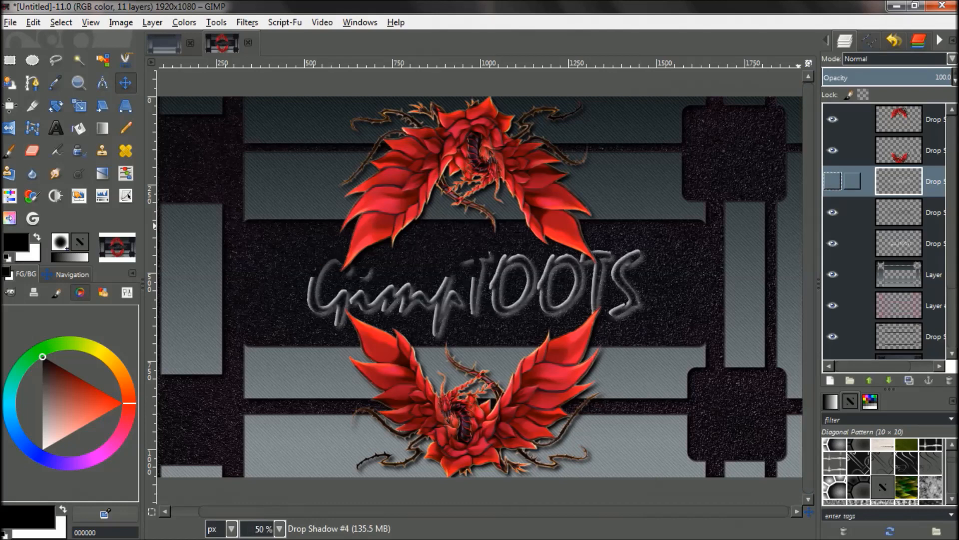
click(833, 181)
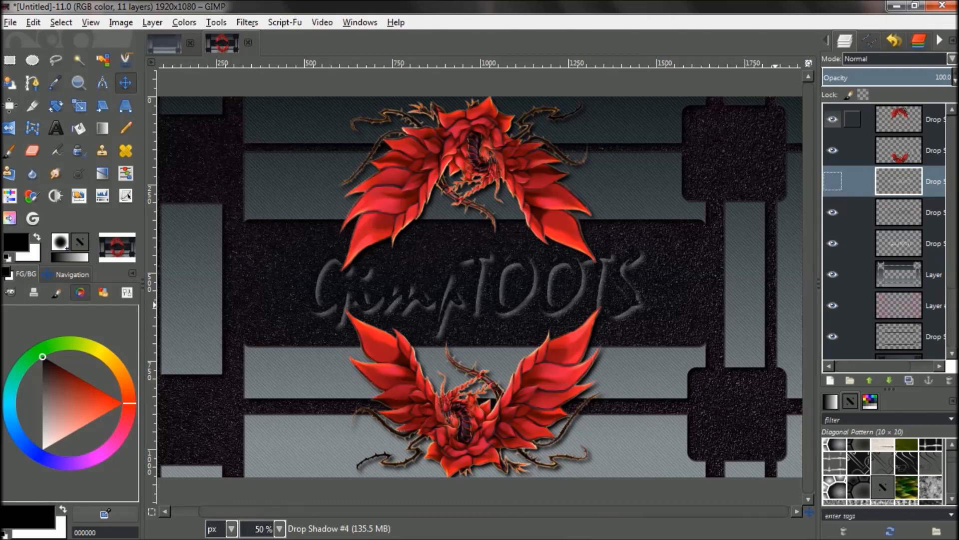
click(830, 380)
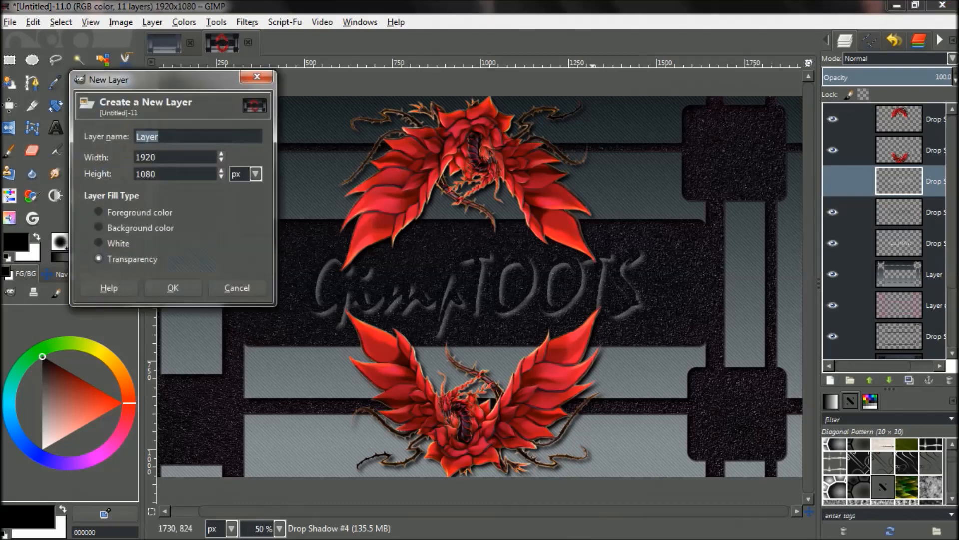
click(173, 285)
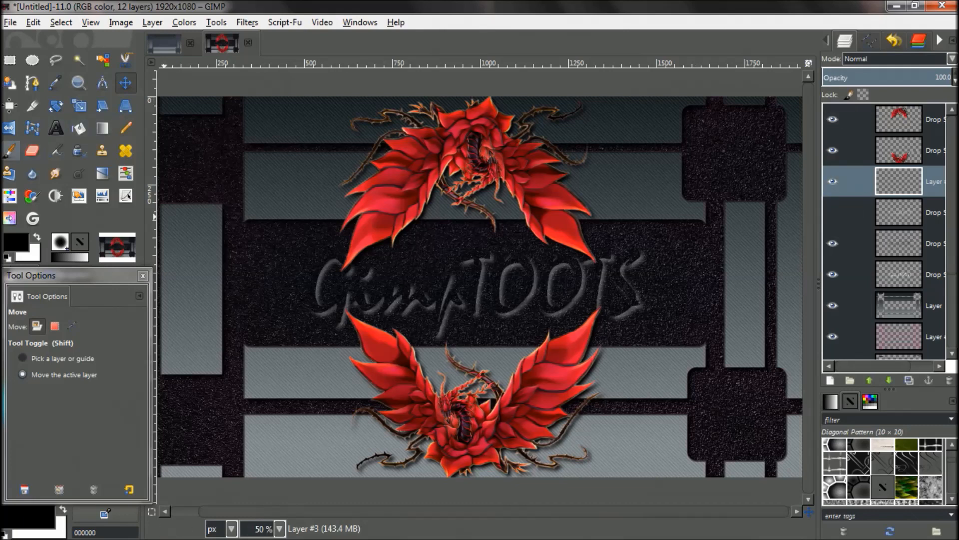
Step: Set up the Paintbrush with foreground colour 0d7eb8 and a brush size of about 518
click(9, 150)
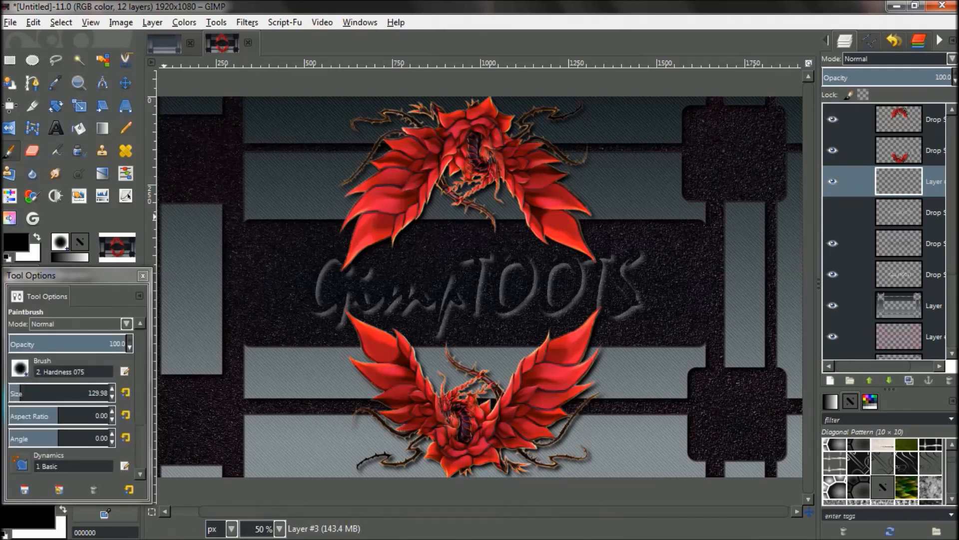
click(16, 241)
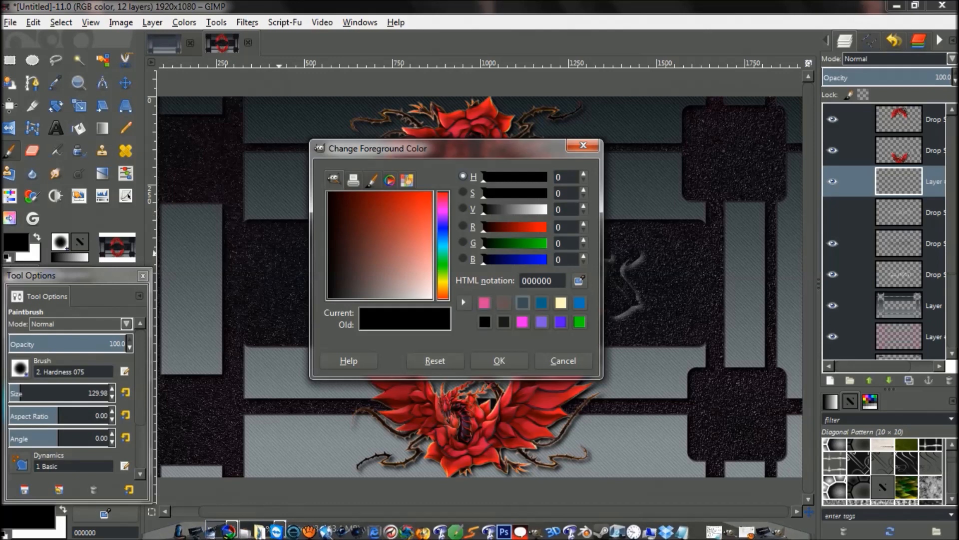
click(580, 303)
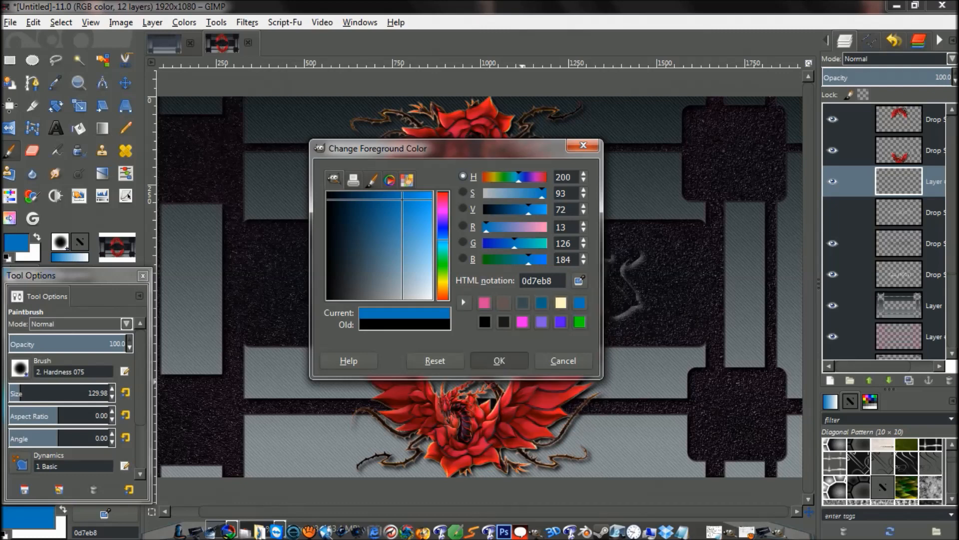
click(499, 361)
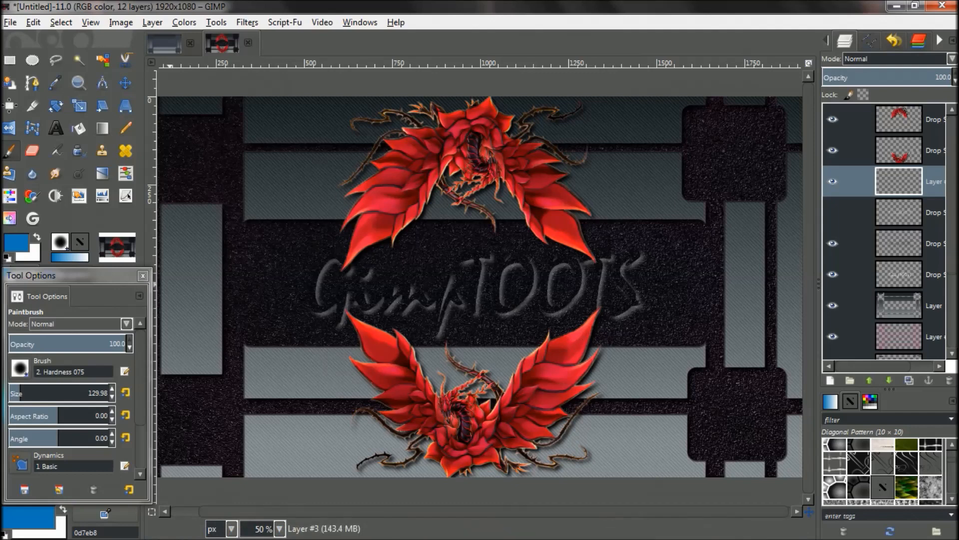
scroll(88, 393, up, 10)
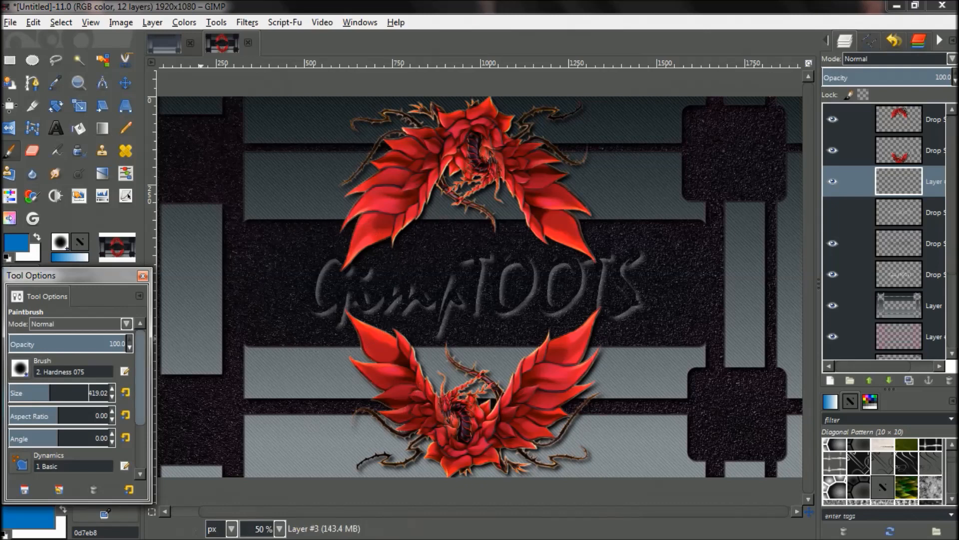
scroll(89, 392, up, 4)
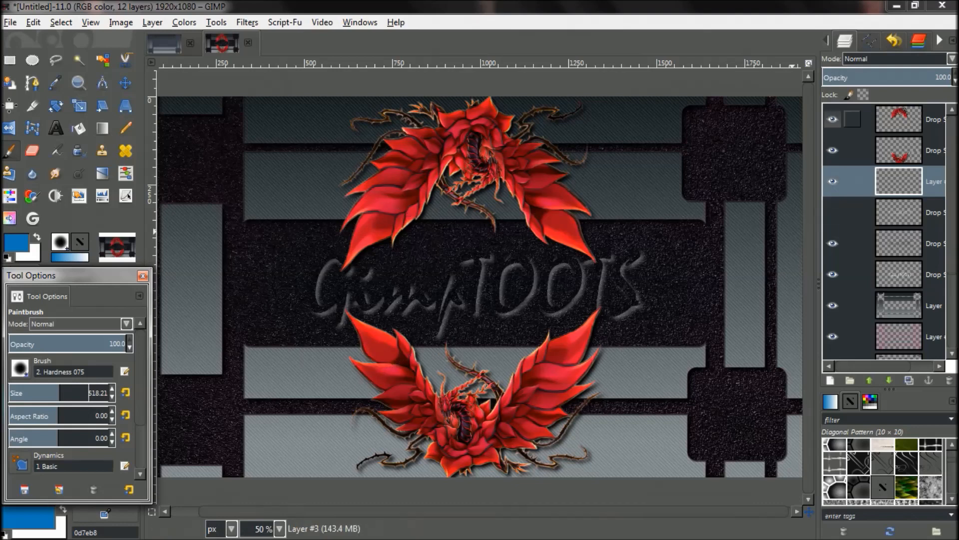
Step: Set the empty layer's mode to Dodge and paint a blue glow across the GimpTOOTS panel and its surroundings
click(897, 58)
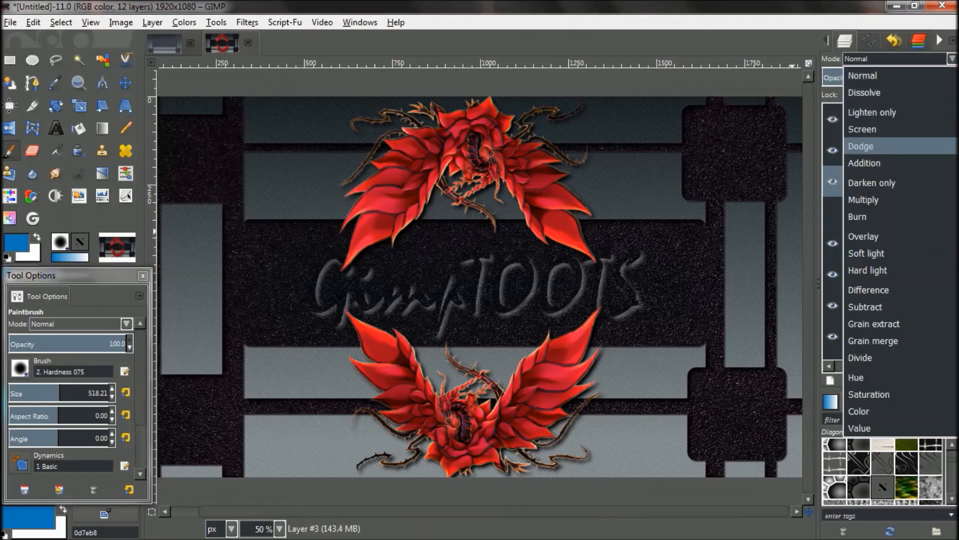
click(860, 146)
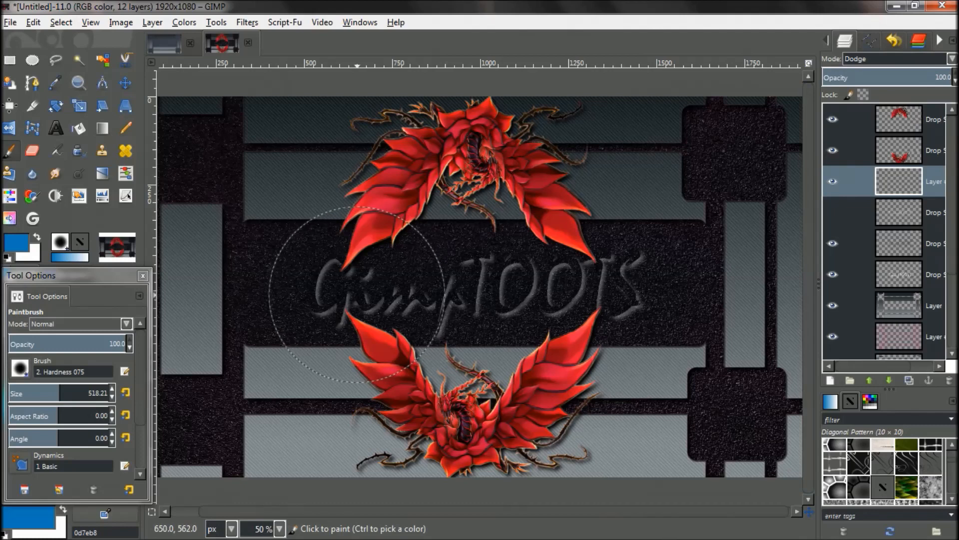
mouse_move(358, 296)
mouse_down()
mouse_move(389, 285)
mouse_move(452, 304)
mouse_move(519, 290)
mouse_move(622, 289)
mouse_move(385, 272)
mouse_move(440, 280)
mouse_move(544, 260)
mouse_move(646, 216)
mouse_move(670, 244)
mouse_move(542, 282)
mouse_move(610, 232)
mouse_move(424, 225)
mouse_move(413, 204)
mouse_move(361, 214)
mouse_move(327, 201)
mouse_move(296, 297)
mouse_move(325, 318)
mouse_move(628, 323)
mouse_move(259, 321)
mouse_move(274, 325)
mouse_move(376, 284)
mouse_move(273, 252)
mouse_move(265, 234)
mouse_move(530, 269)
mouse_move(490, 270)
mouse_move(694, 225)
mouse_move(692, 340)
mouse_move(683, 290)
mouse_up()
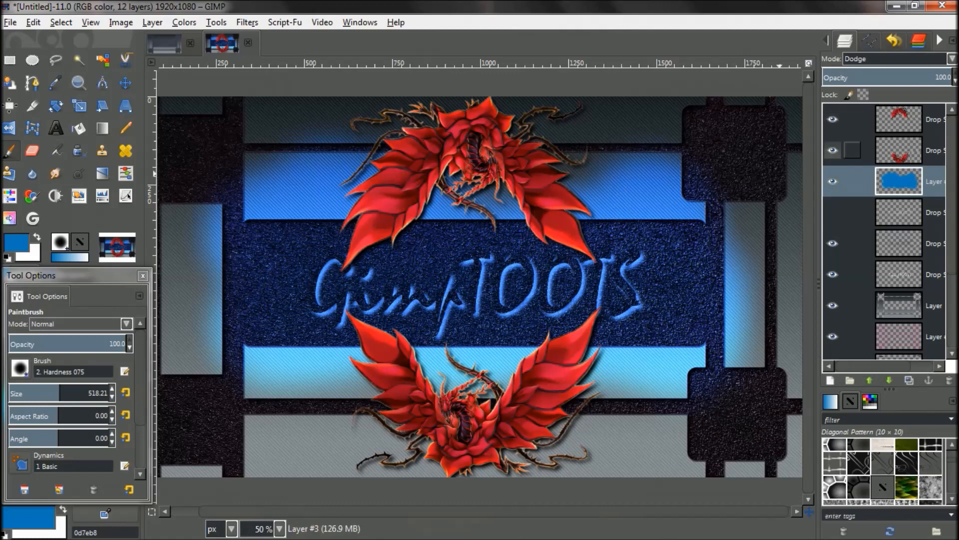
Step: Place a duplicate of the lower dragon, scaled down to about 382x245 px, over the upper-left corner block of the frame
click(832, 150)
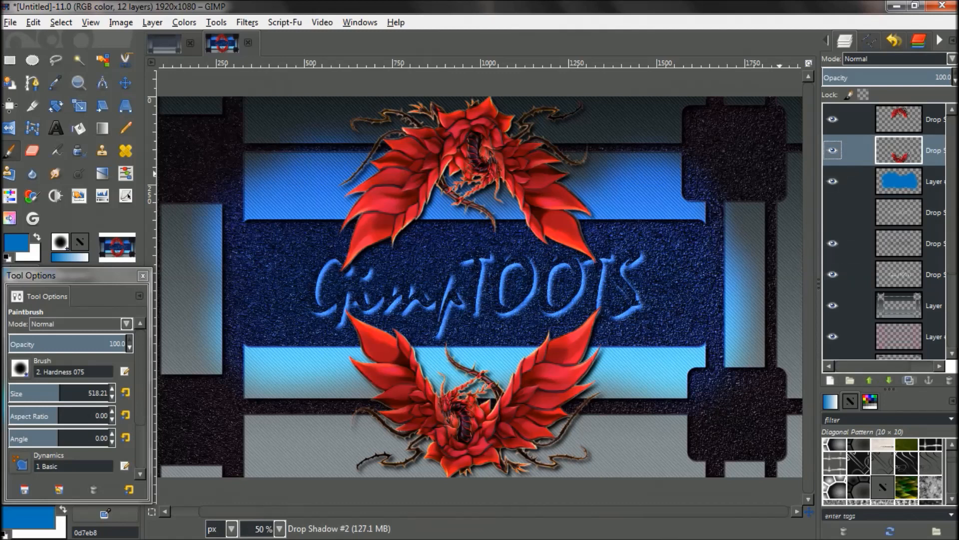
click(909, 380)
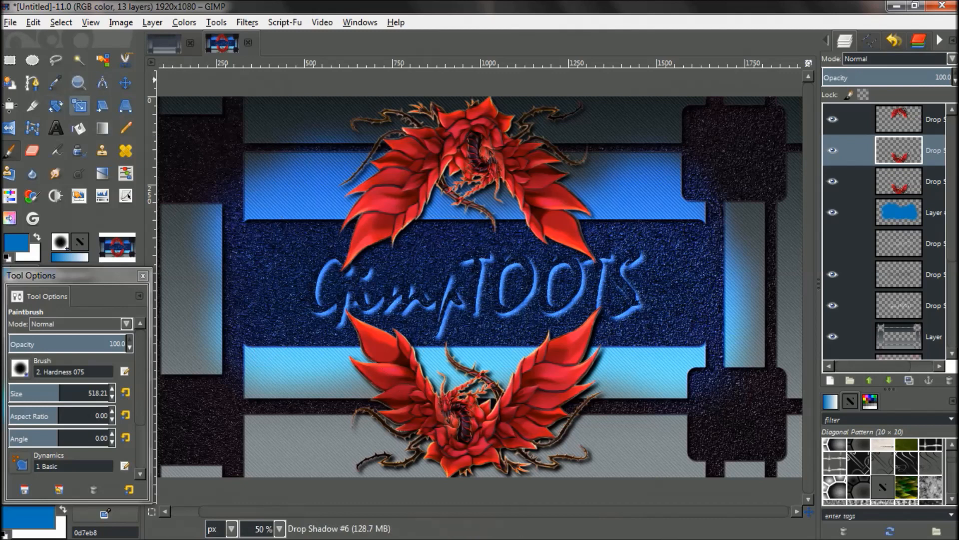
click(79, 105)
click(449, 215)
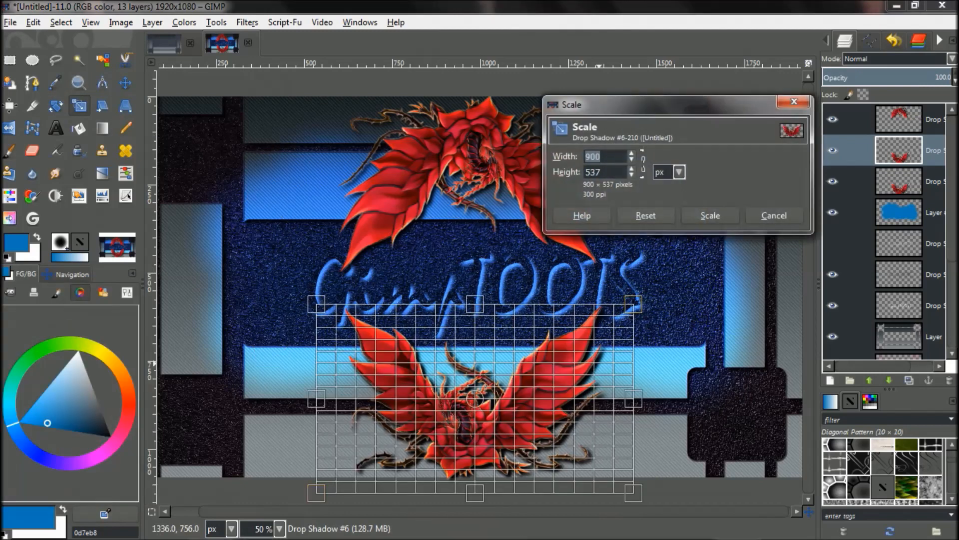
drag(633, 303, 452, 409)
click(710, 215)
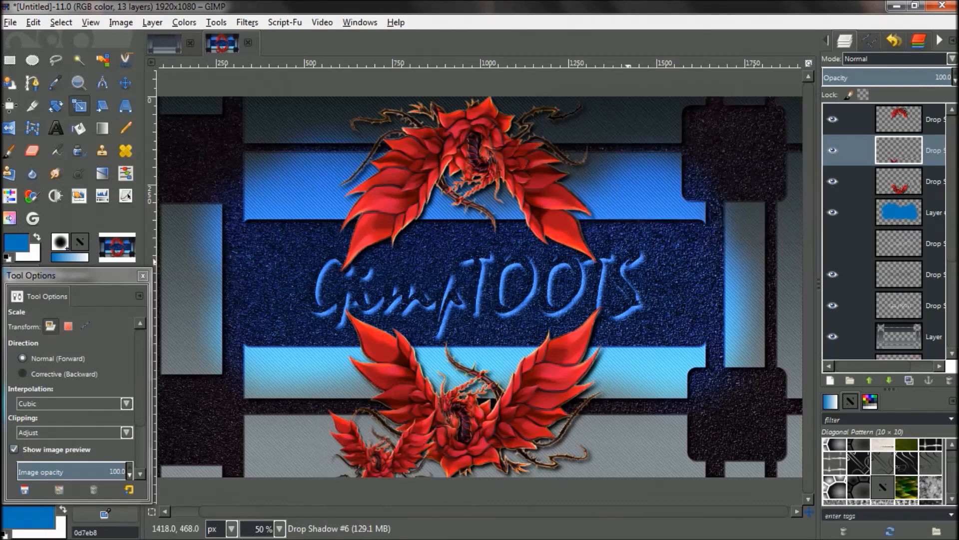
key(m)
drag(383, 448, 219, 203)
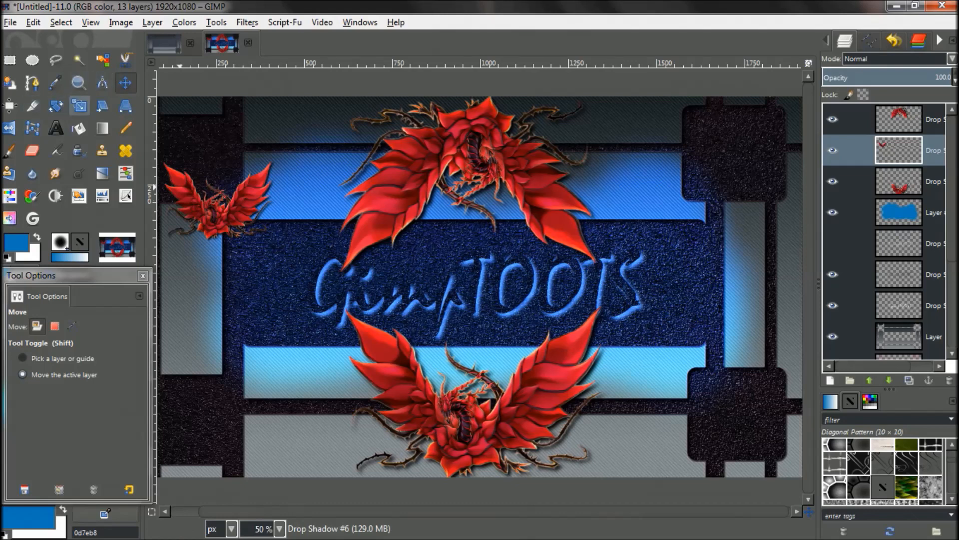
click(79, 106)
click(219, 203)
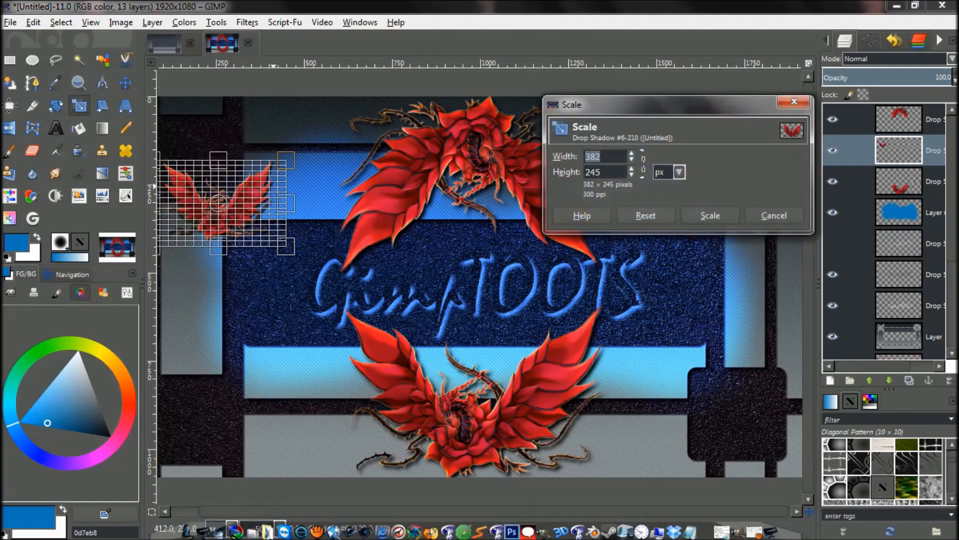
click(773, 215)
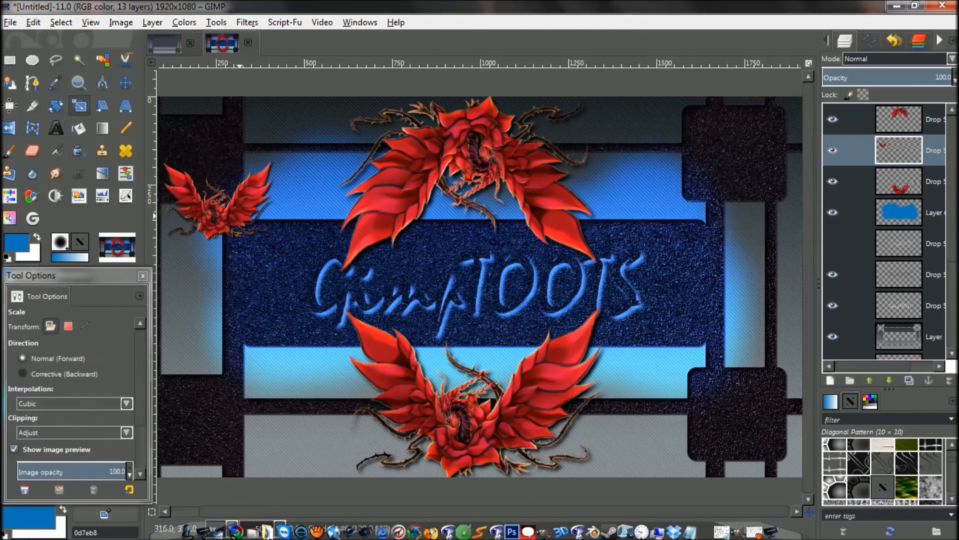
Step: Rotate the small dragon copy clockwise by about 38.66 degrees
click(56, 106)
click(238, 197)
drag(239, 198, 289, 236)
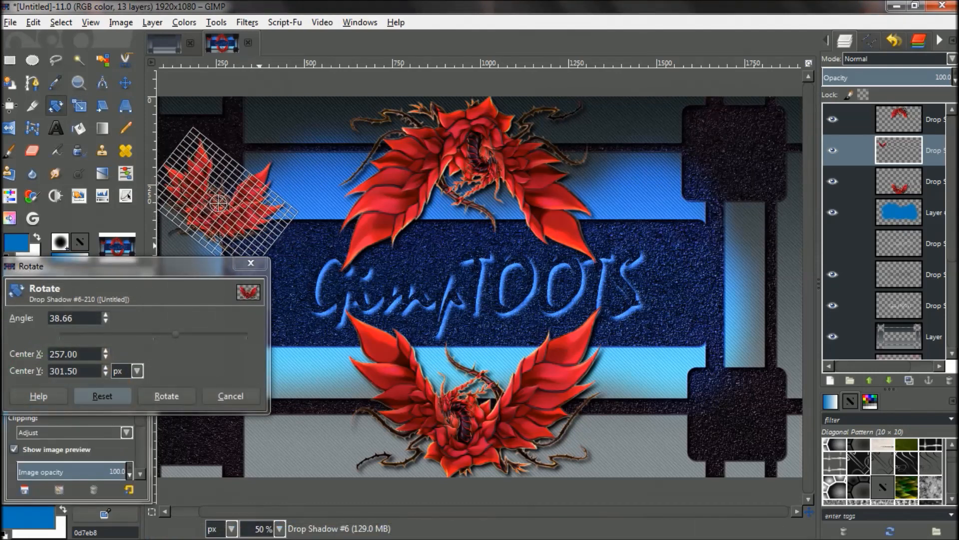
click(167, 395)
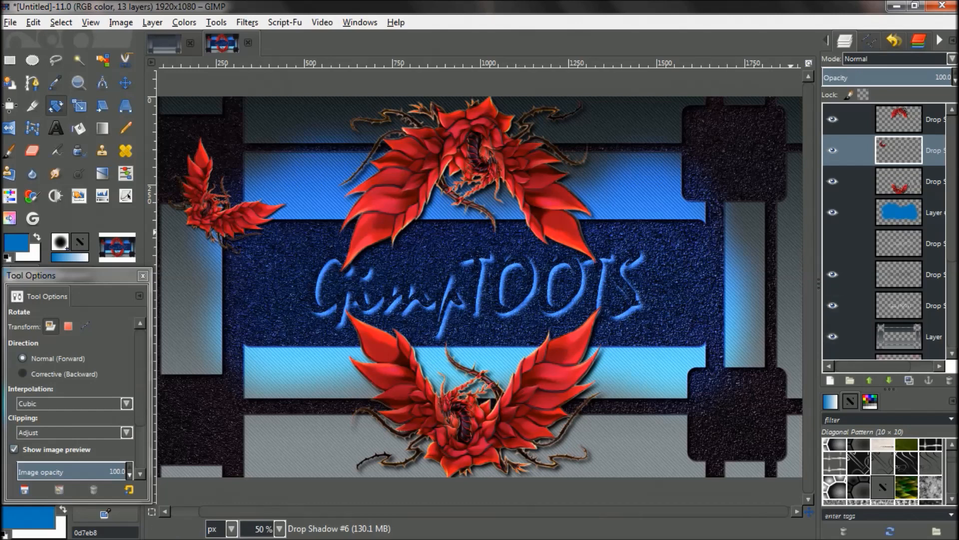
Step: Duplicate the rotated small dragon onto the frame's upper-right corner block and flip the copy horizontally
key(ctrl+shift+d)
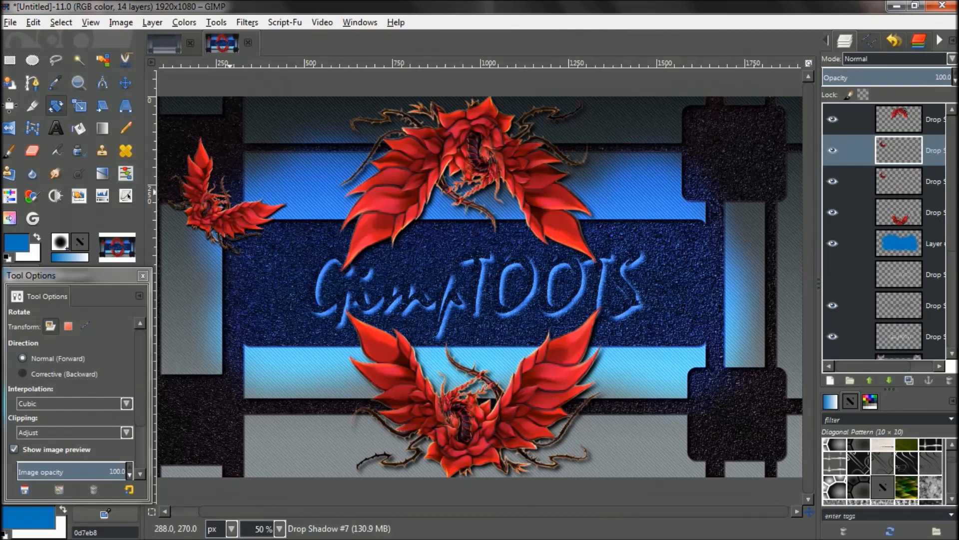
key(m)
drag(220, 203, 701, 200)
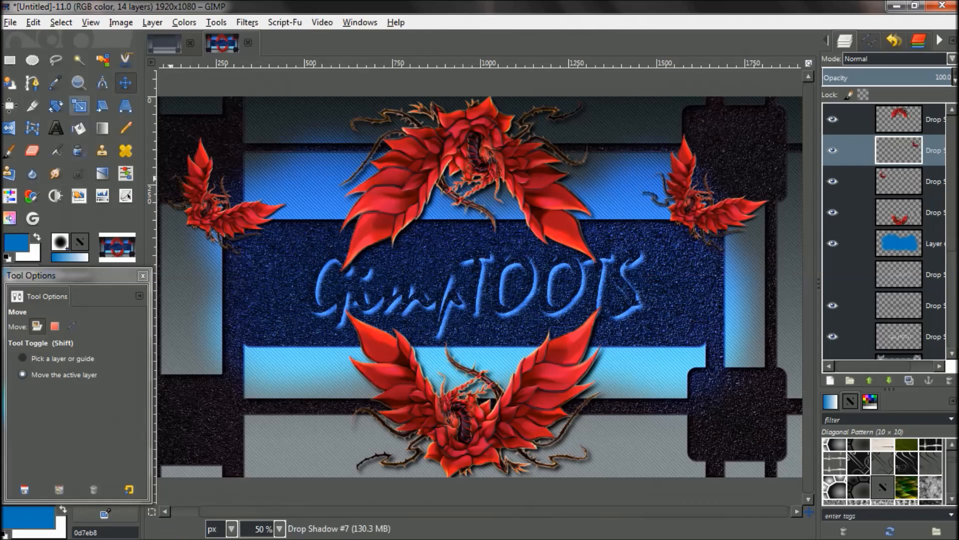
click(9, 128)
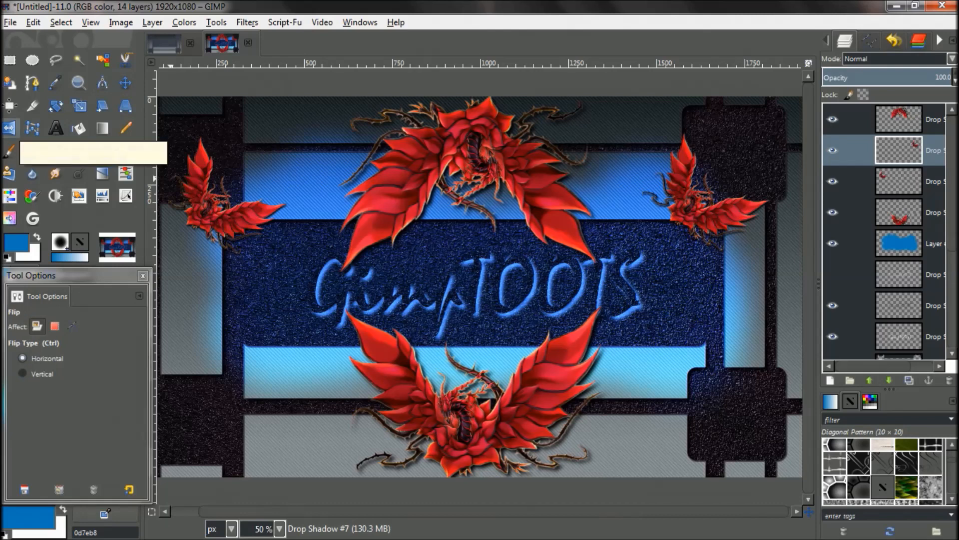
click(721, 222)
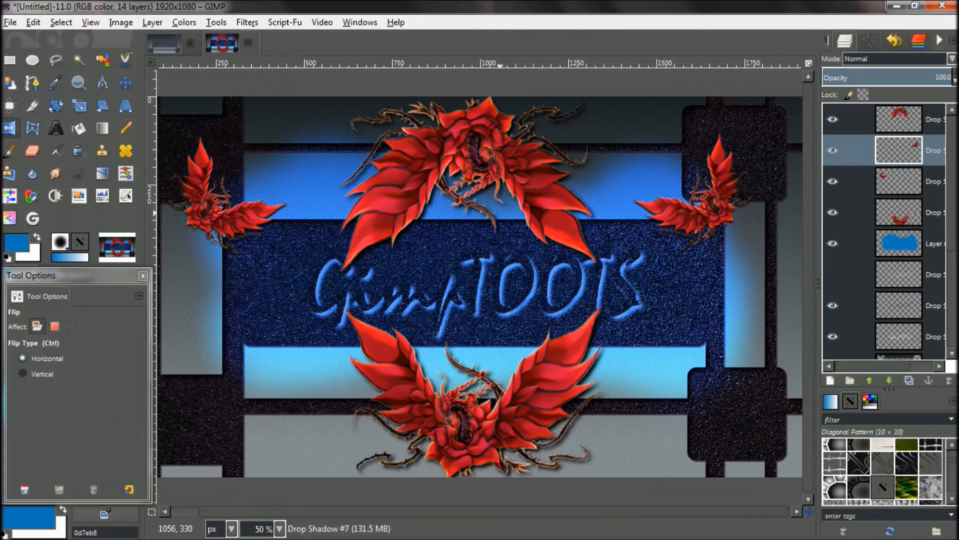
Step: Shift the flipped small dragon outward to the right and nudge the left small dragon slightly right and down
key(m)
drag(705, 217, 724, 201)
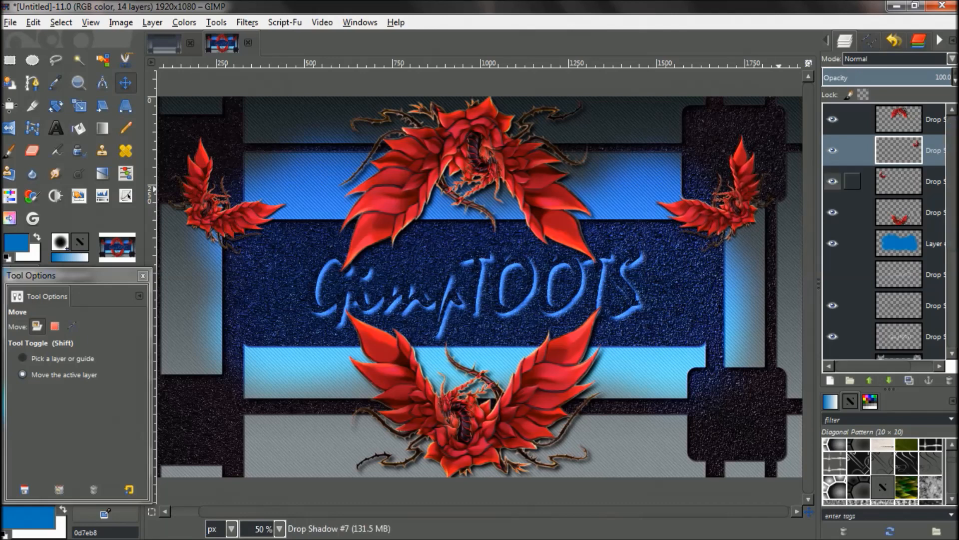
click(833, 180)
drag(228, 182, 231, 185)
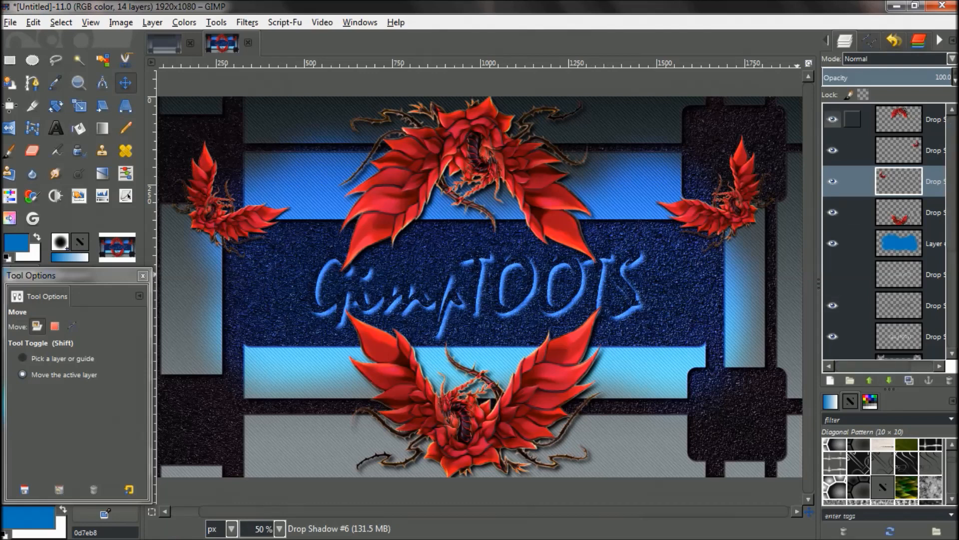
Step: Select the topmost dragon layer and toggle the pinkish layer beneath the grey frame layer to compare, leaving it shown
click(898, 119)
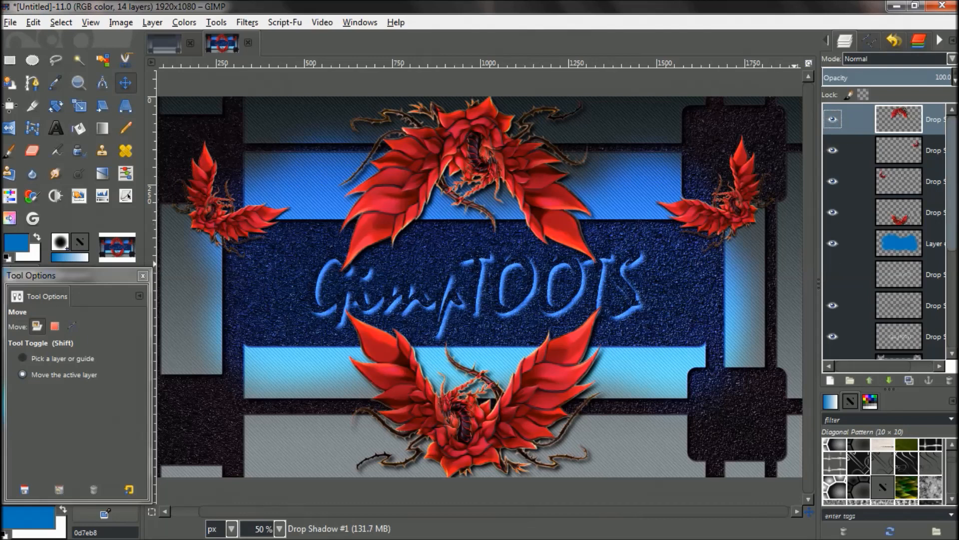
scroll(884, 229, down, 5)
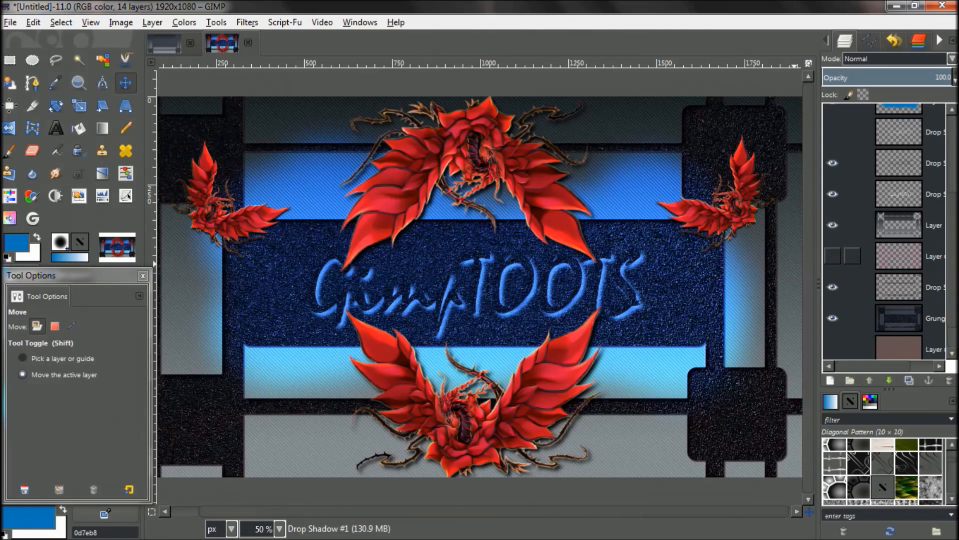
click(832, 255)
click(833, 256)
click(833, 256)
click(832, 256)
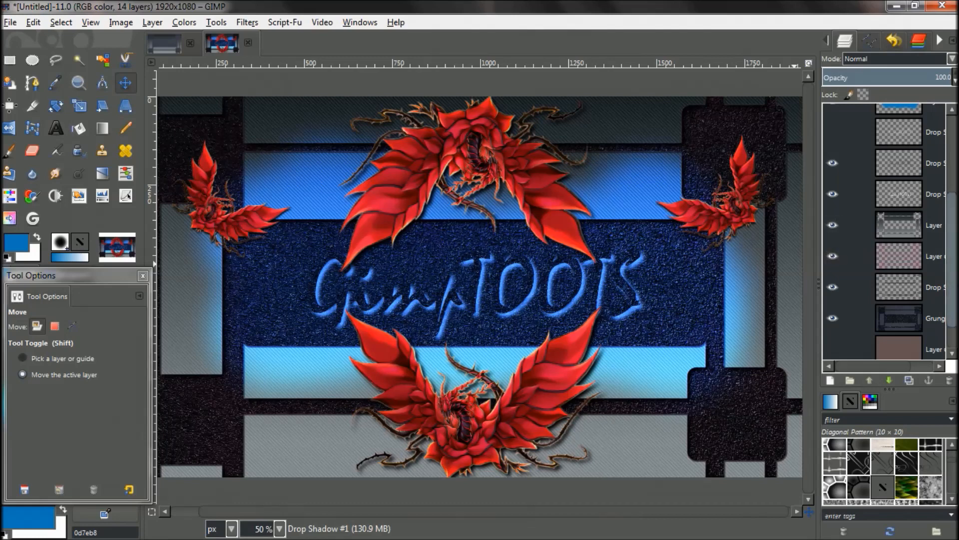
scroll(885, 230, up, 5)
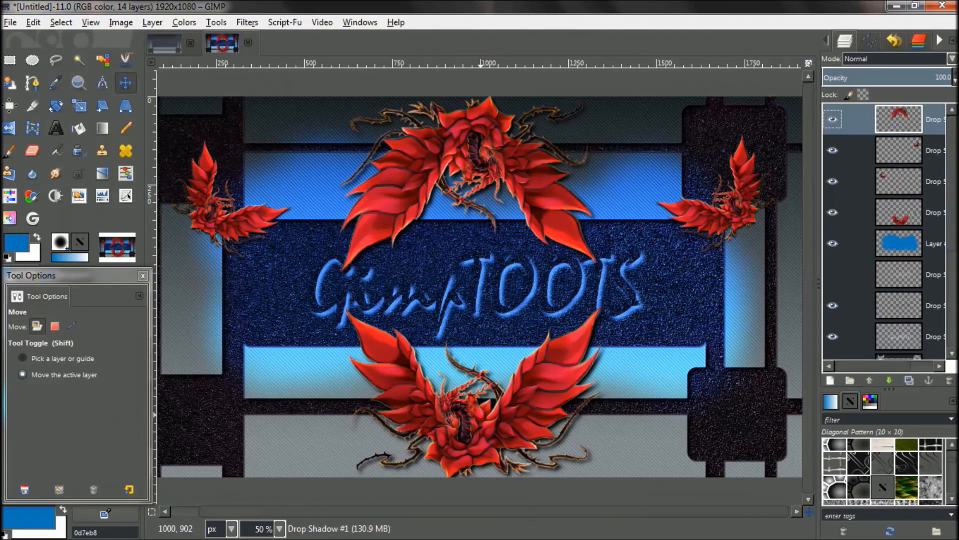
Step: Sample the dark red 60040d from the upper dragon's wing as the foreground colour
click(56, 83)
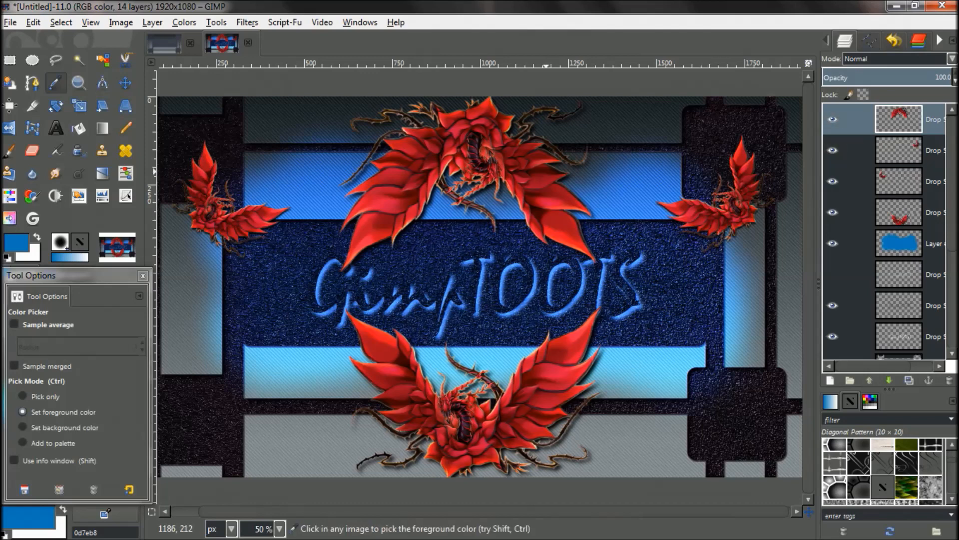
click(540, 159)
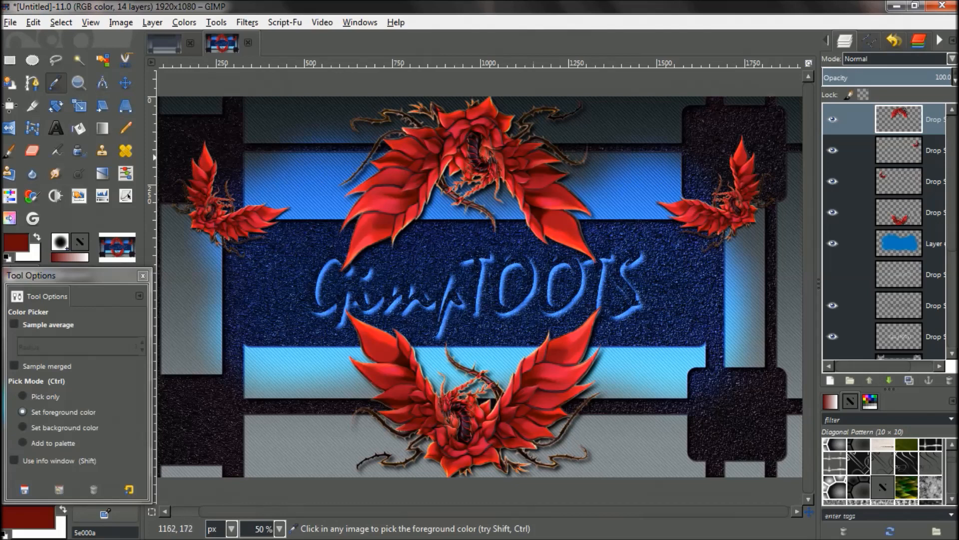
click(550, 161)
click(536, 158)
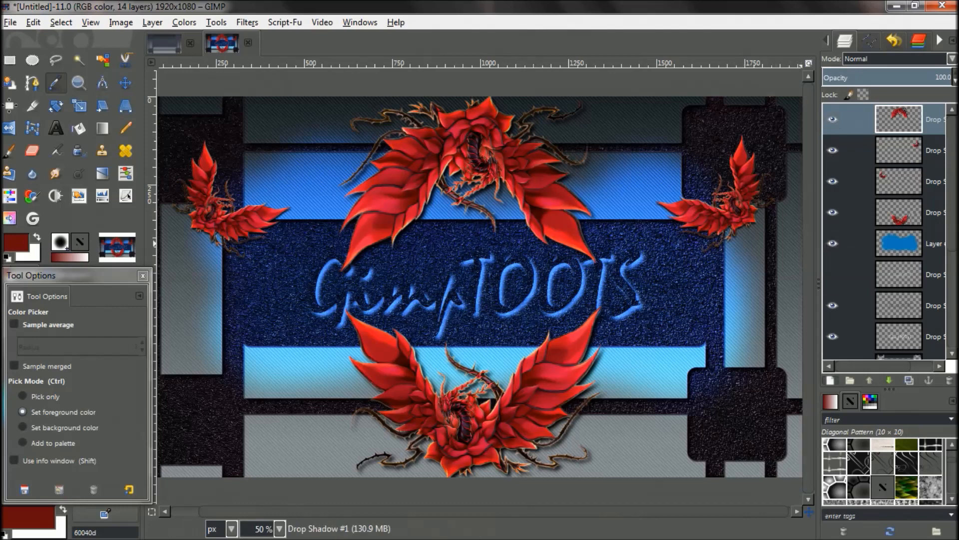
Step: Add a transparent layer above all the others, set its mode to Dodge, and activate the Paintbrush
key(shift+ctrl+n)
key(Return)
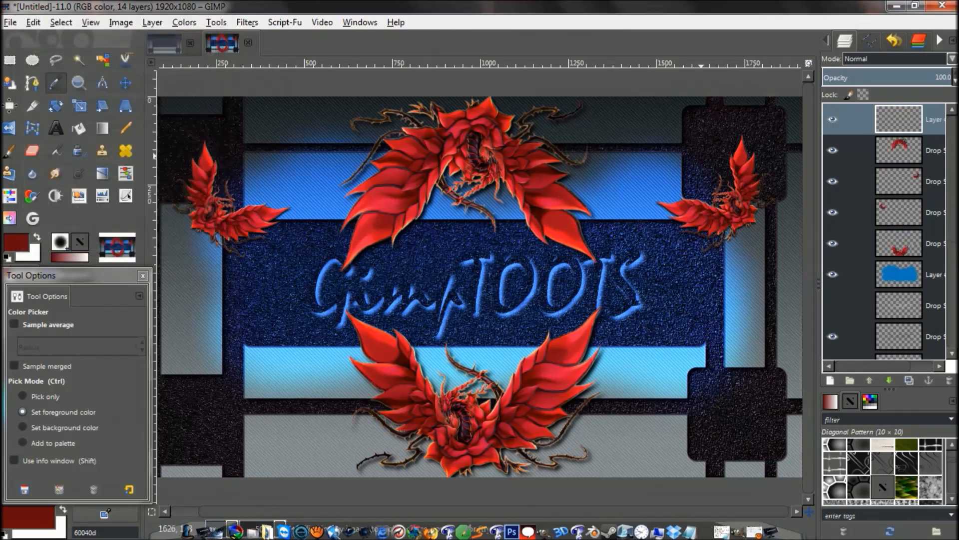
click(898, 58)
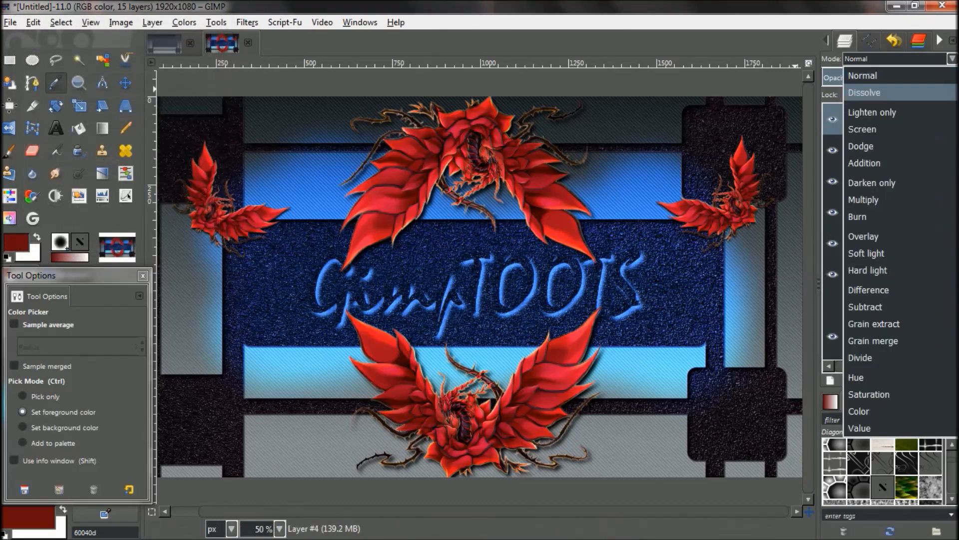
click(860, 146)
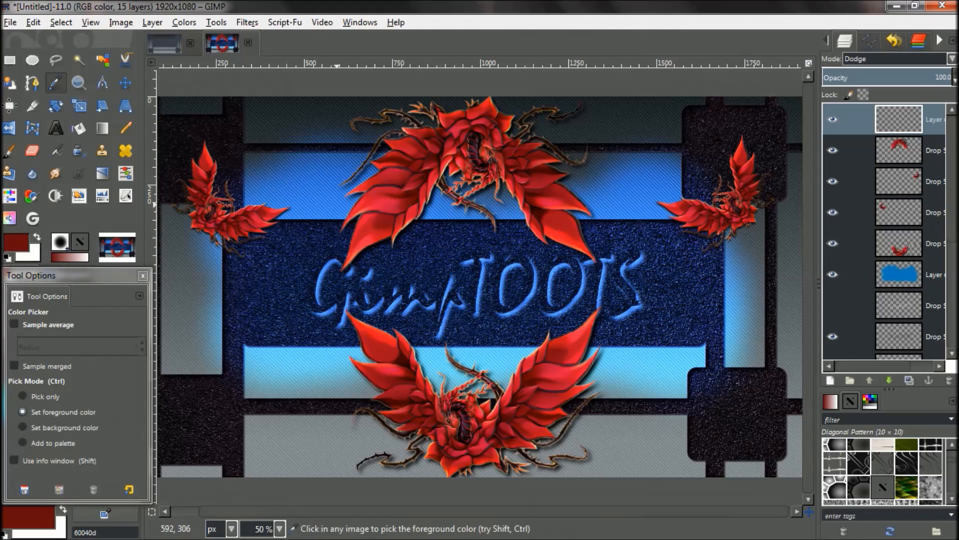
key(p)
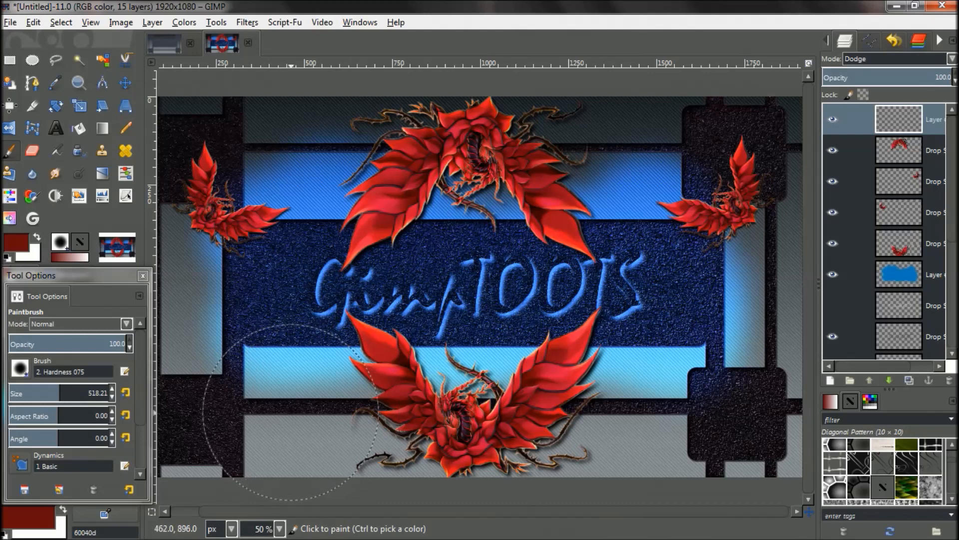
click(291, 411)
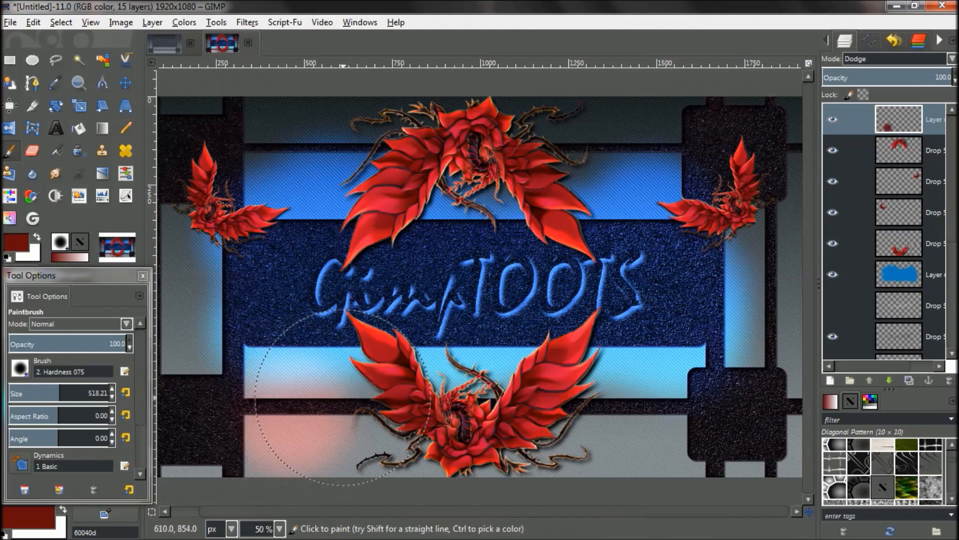
key(ctrl+z)
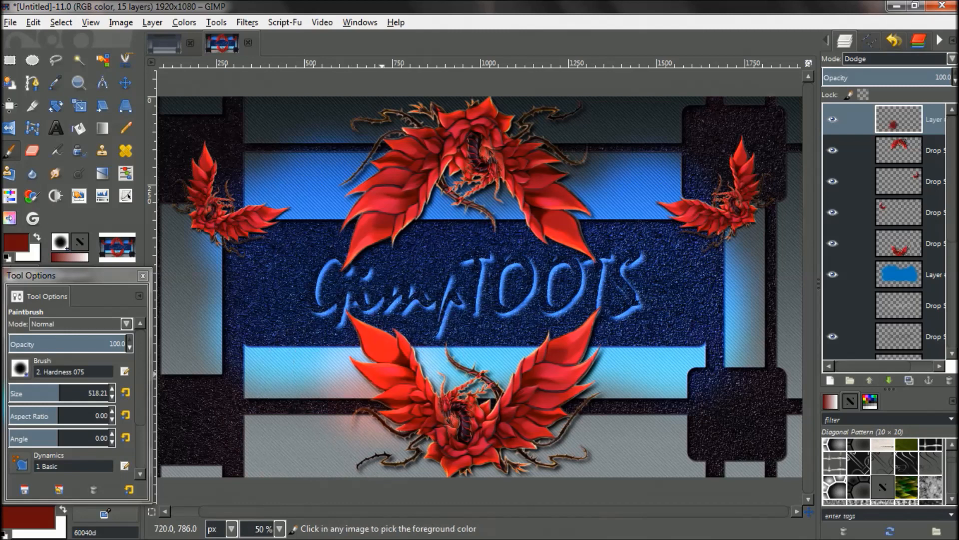
key(ctrl+z)
click(400, 347)
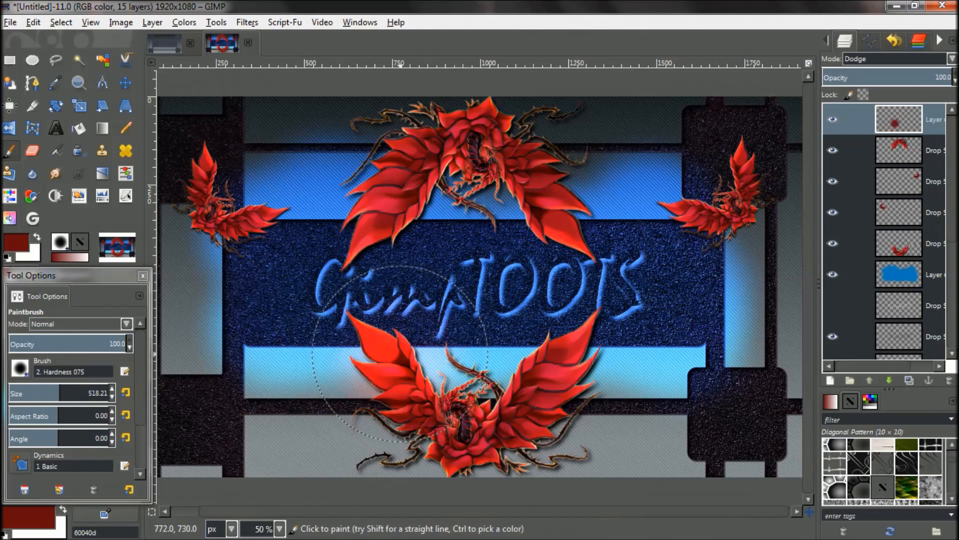
key(ctrl+z)
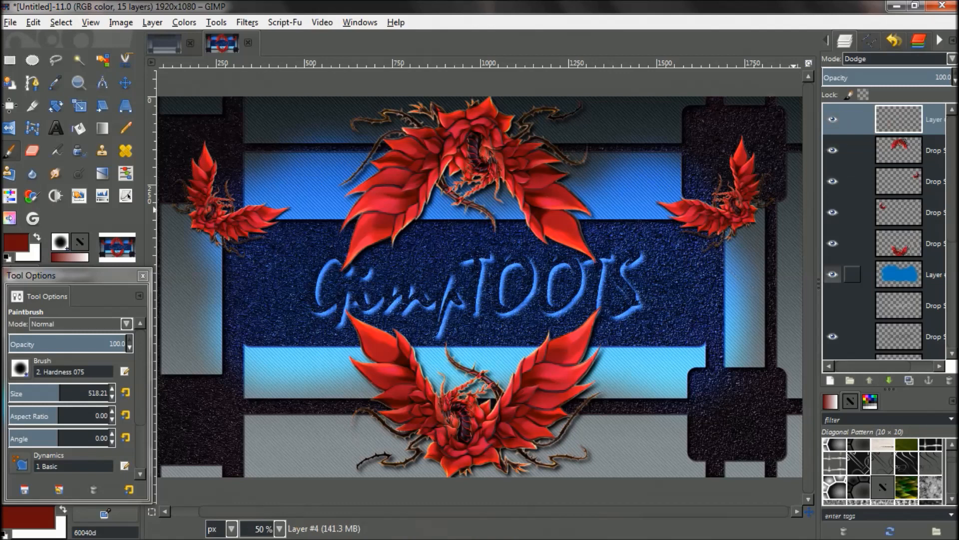
Step: Lower the empty Dodge layer to just beneath the lower dragon's layer and paint a dark red glow around that dragon
click(889, 380)
click(889, 380)
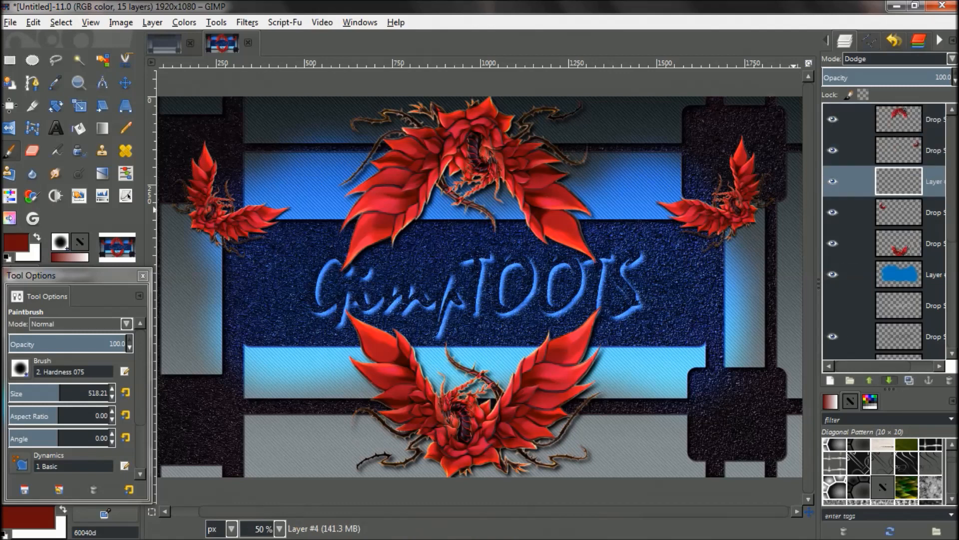
click(889, 381)
click(889, 380)
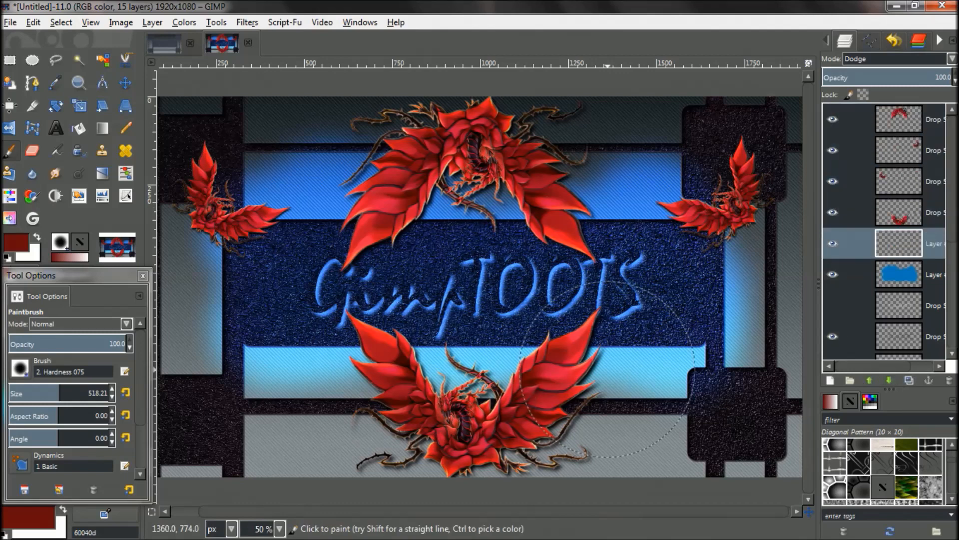
click(549, 402)
mouse_move(549, 402)
mouse_down()
mouse_move(534, 415)
mouse_move(442, 427)
mouse_move(405, 406)
mouse_move(392, 375)
mouse_move(450, 389)
mouse_move(587, 389)
mouse_move(504, 479)
mouse_move(440, 471)
mouse_move(380, 408)
mouse_move(372, 383)
mouse_move(463, 464)
mouse_up()
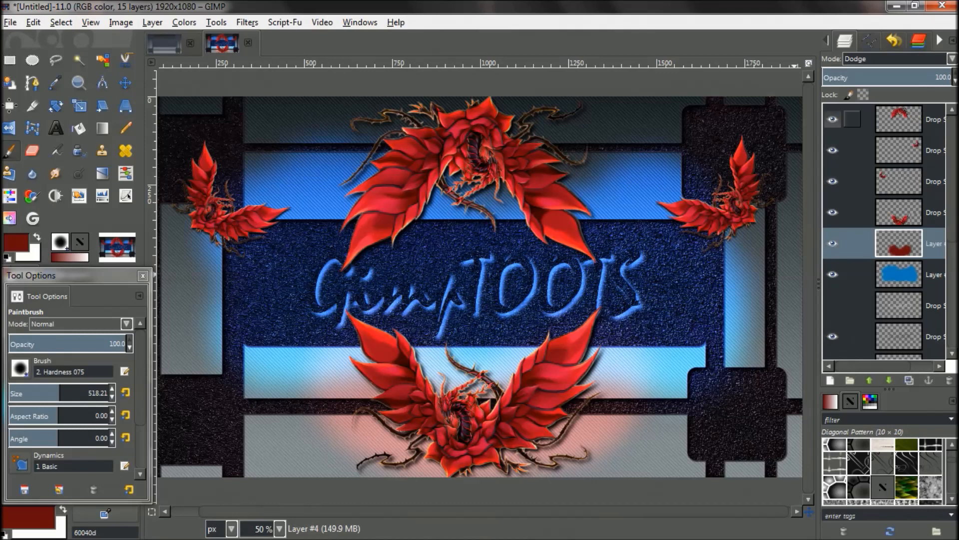
Step: Add a transparent Dodge-mode layer directly beneath the upper dragon's layer and paint a dark red glow around that dragon
click(899, 150)
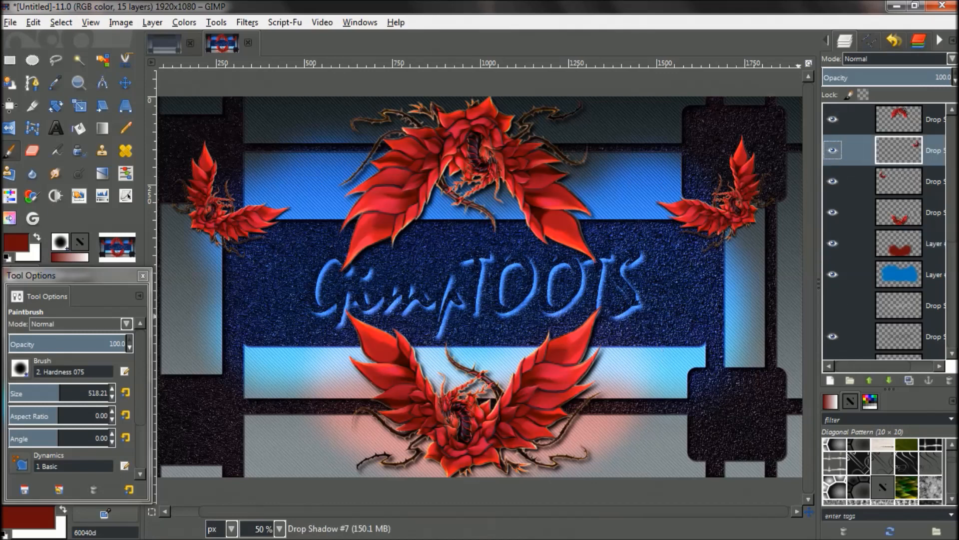
click(830, 380)
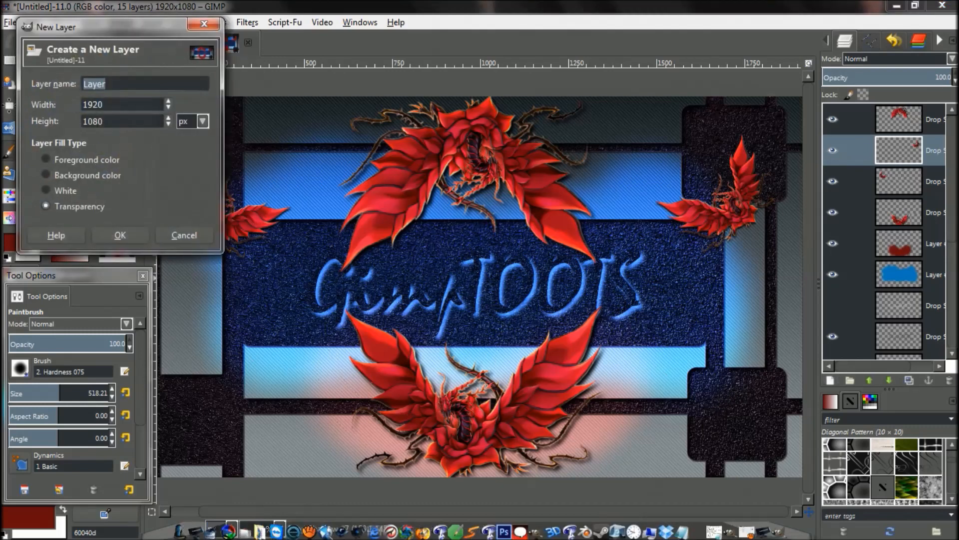
key(Return)
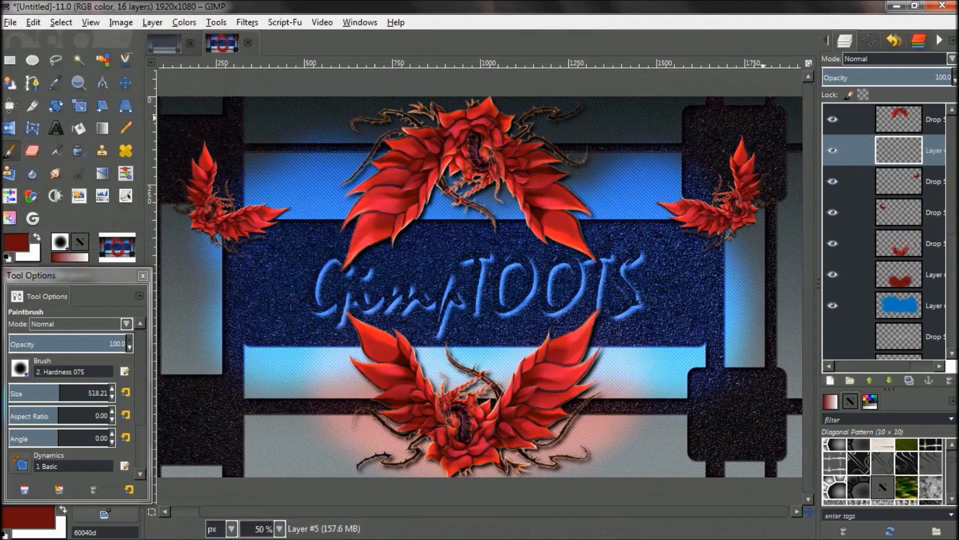
click(894, 58)
click(889, 145)
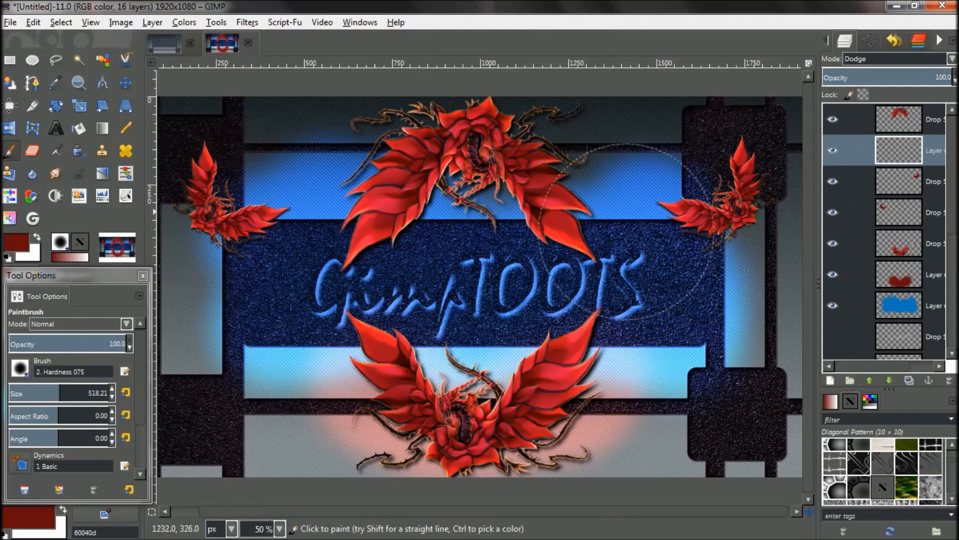
mouse_move(537, 160)
mouse_down()
mouse_move(493, 127)
mouse_move(462, 128)
mouse_move(382, 179)
mouse_move(377, 200)
mouse_move(392, 210)
mouse_move(422, 201)
mouse_up()
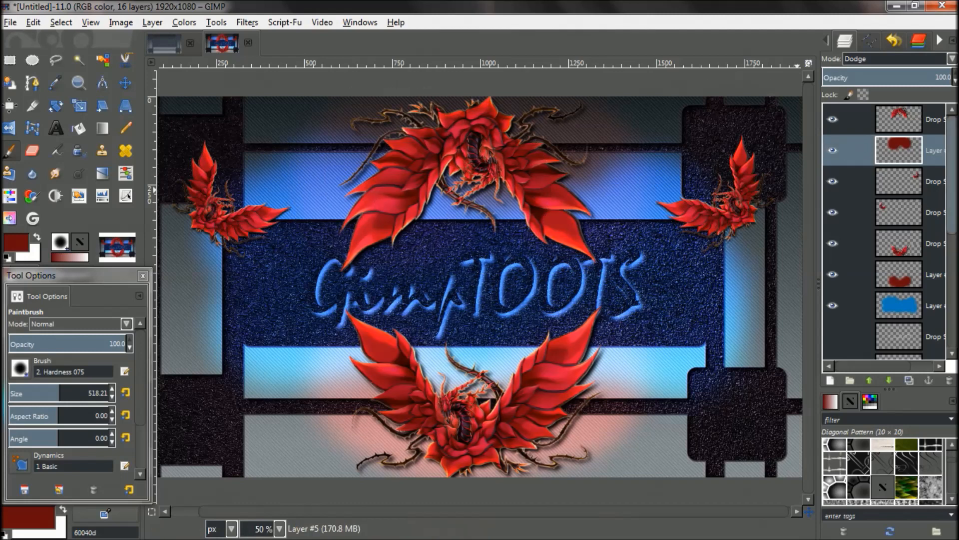
click(897, 180)
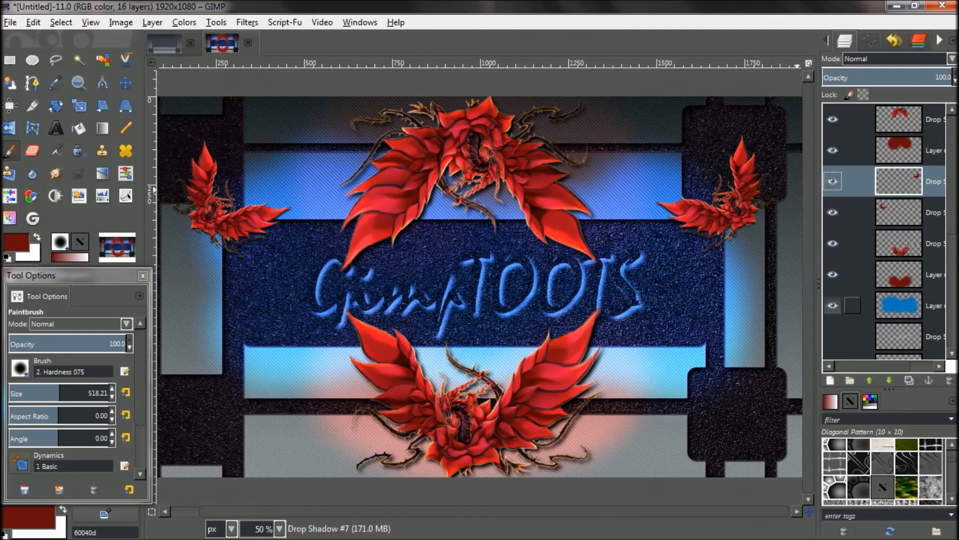
click(897, 150)
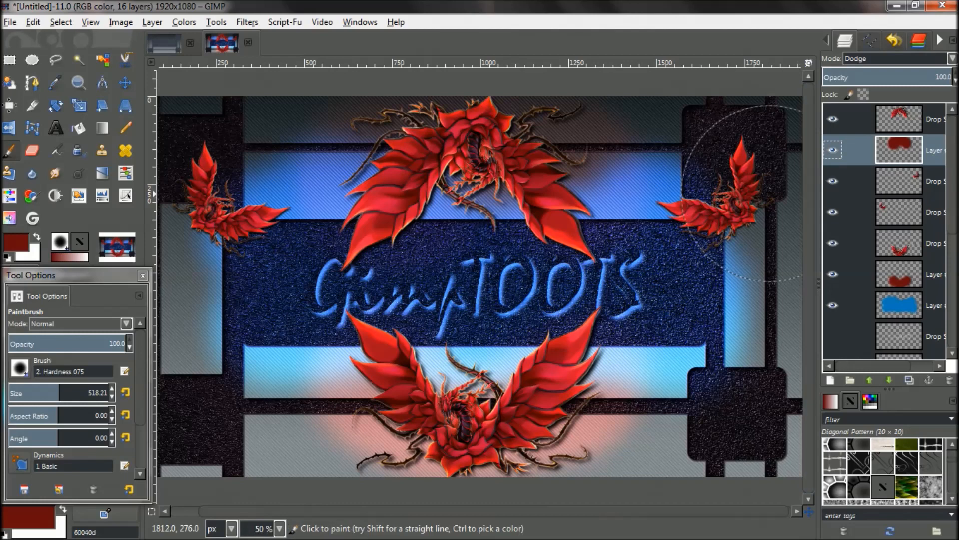
click(724, 202)
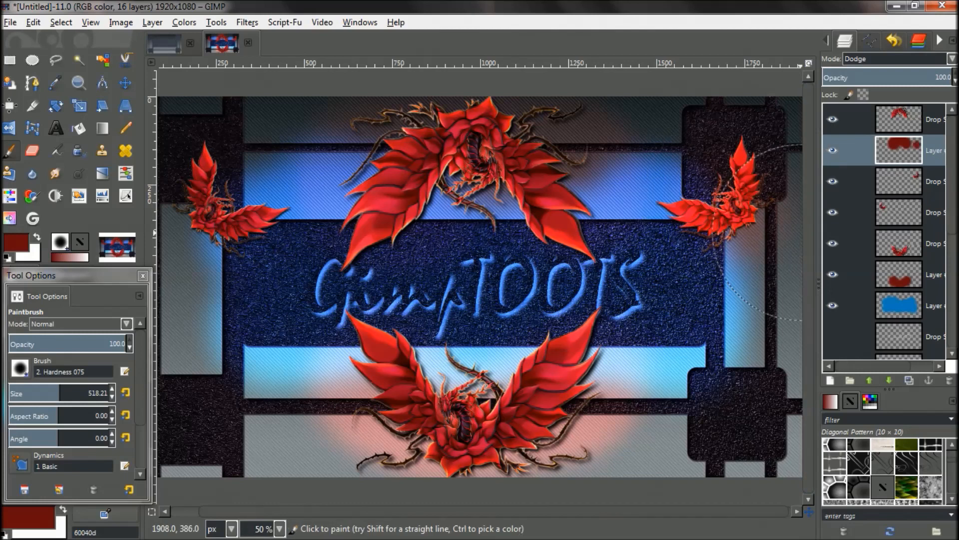
key(ctrl+z)
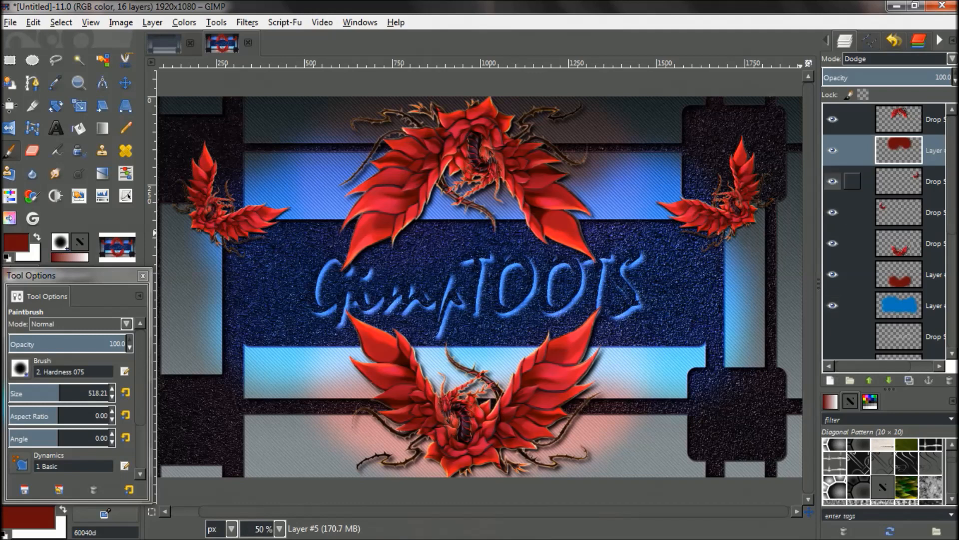
Step: Add a transparent 1920x1080 layer directly beneath the right small dragon's layer
click(899, 212)
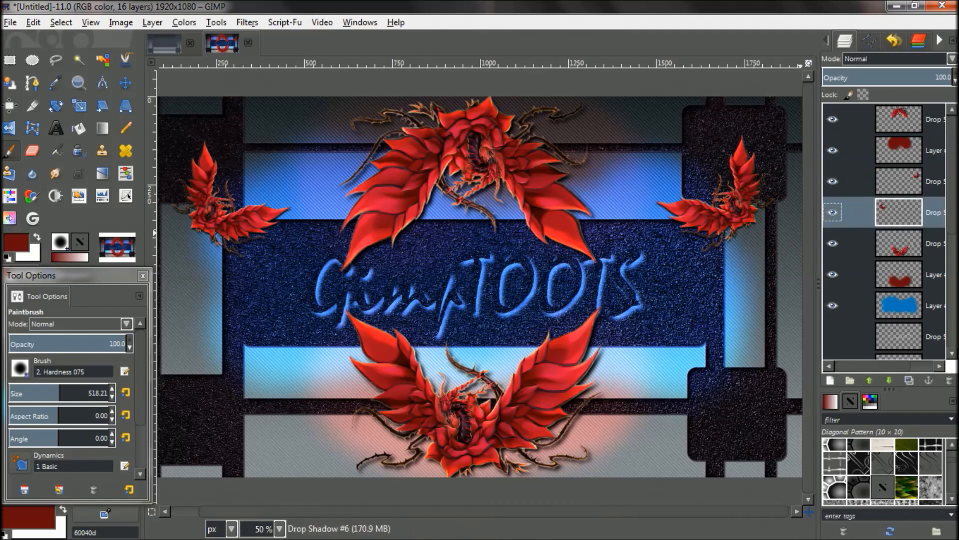
click(831, 381)
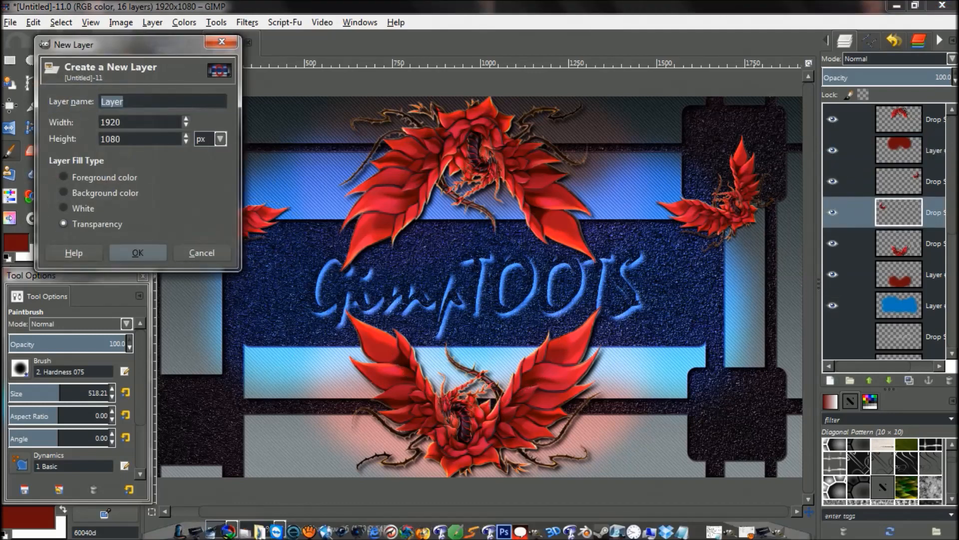
click(137, 252)
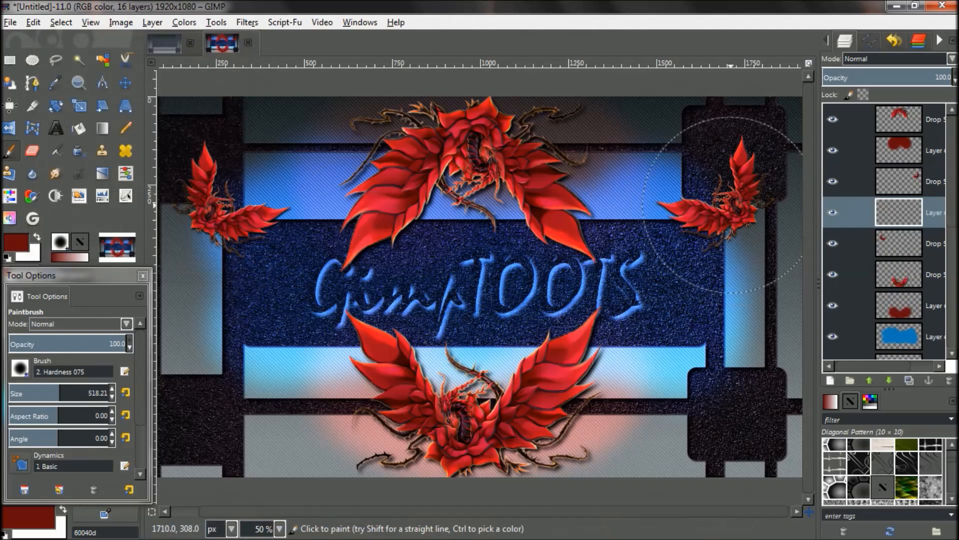
click(719, 203)
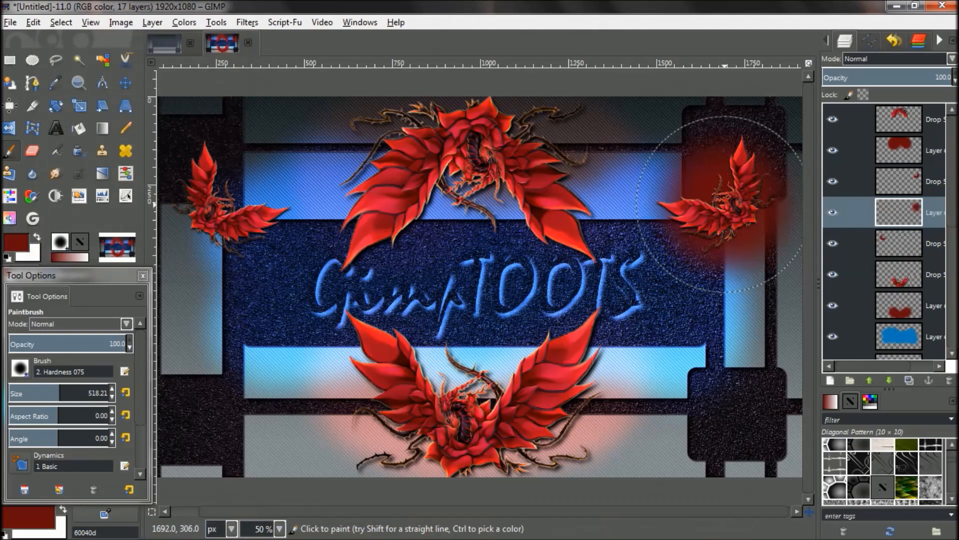
click(951, 59)
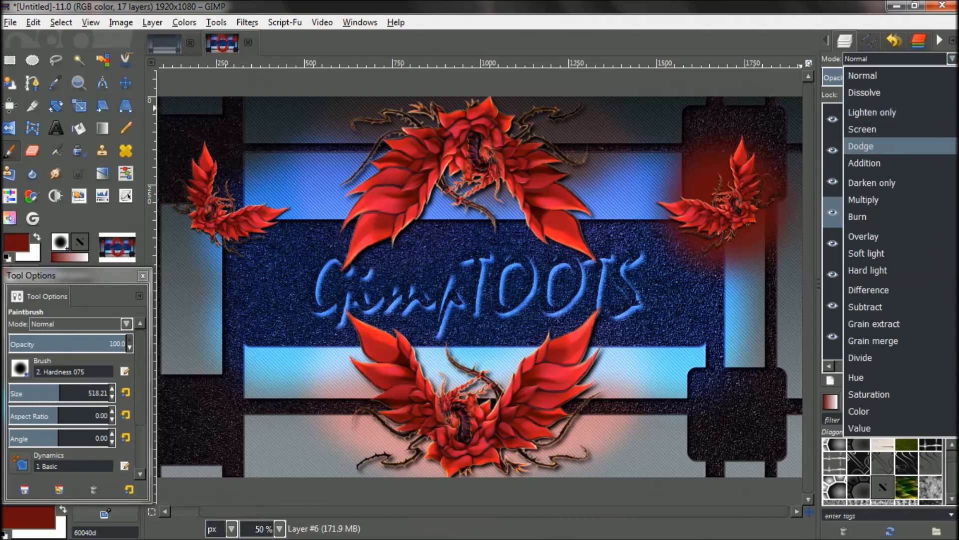
click(861, 146)
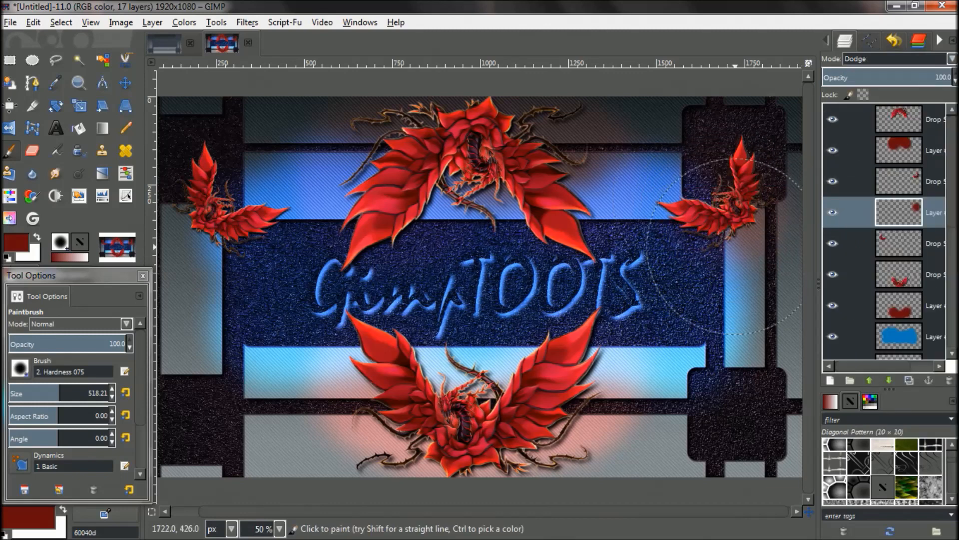
key(ctrl+z)
key(ctrl+z)
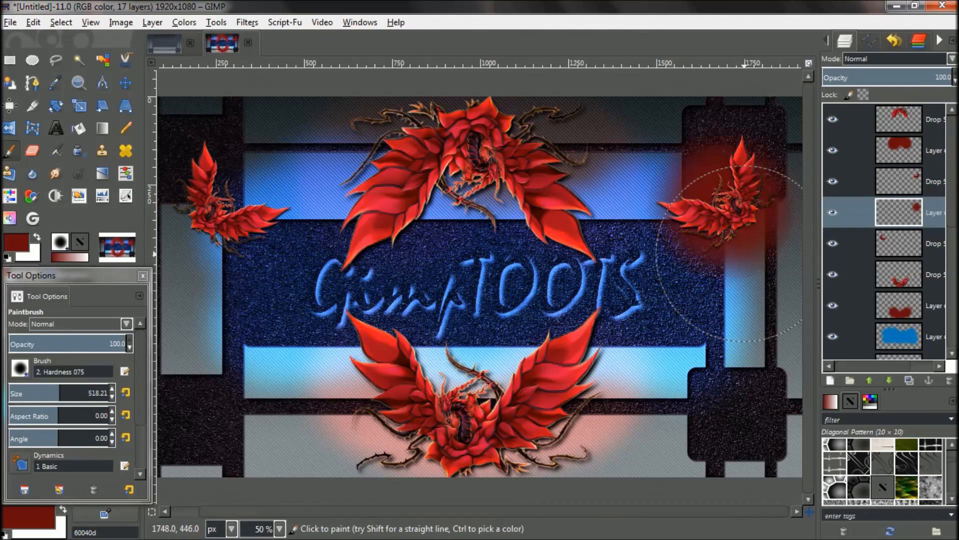
Step: Set the new layer's mode to Dodge and paint a dark red glow around the right small dragon
click(894, 58)
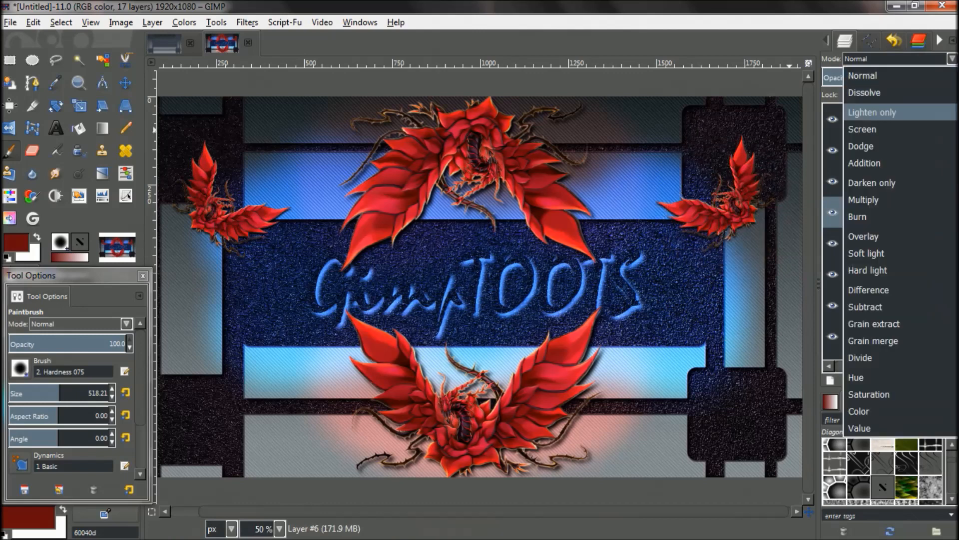
click(861, 146)
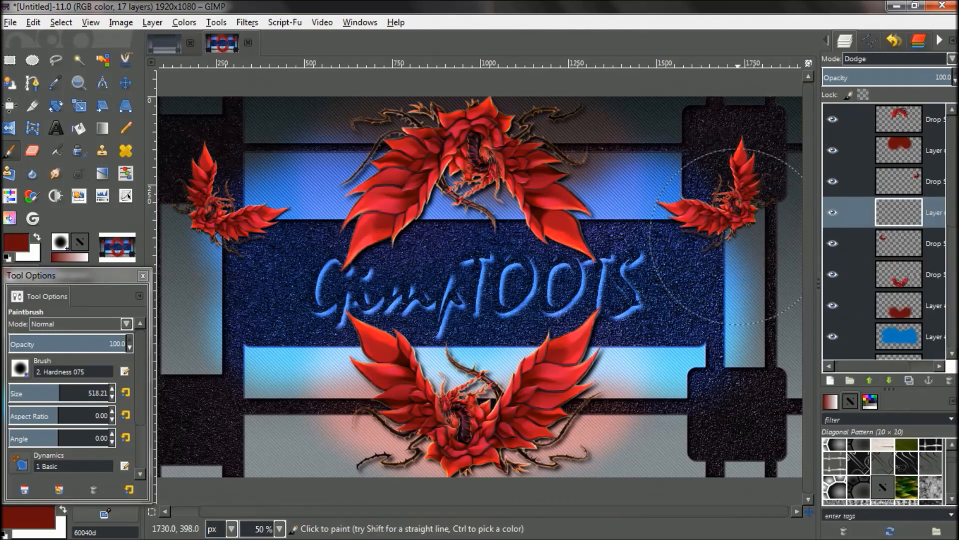
click(736, 235)
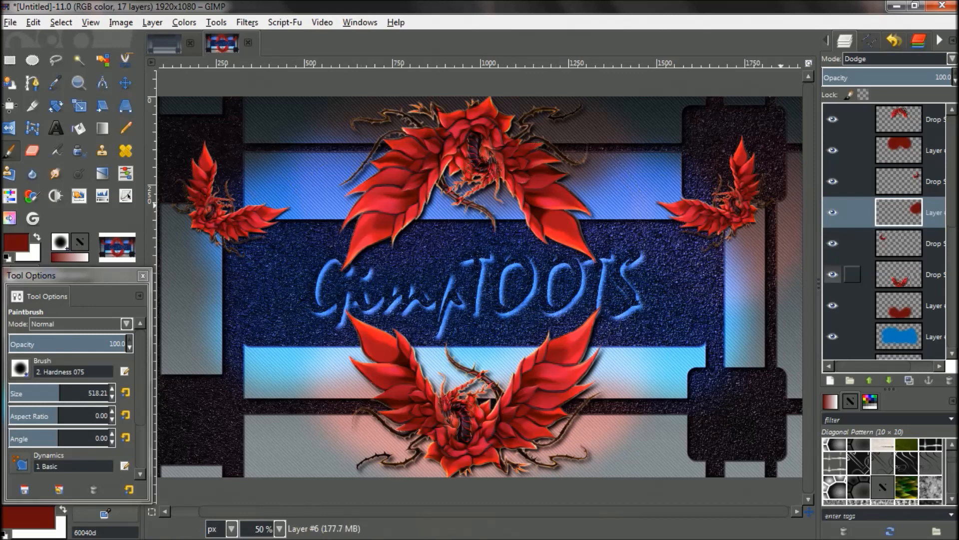
Step: Add a transparent Dodge-mode layer directly beneath the left small dragon's layer and paint a dark red glow around that dragon
click(839, 244)
click(839, 274)
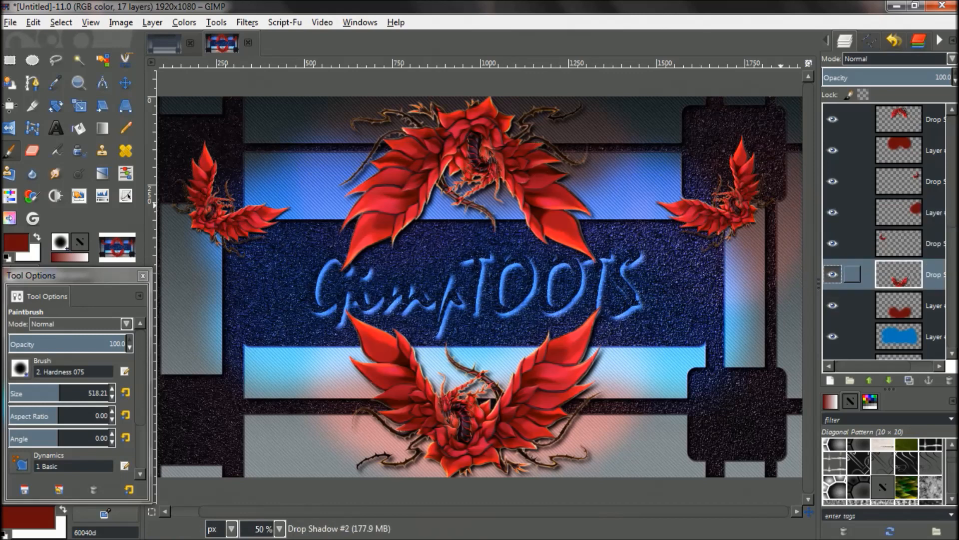
click(830, 380)
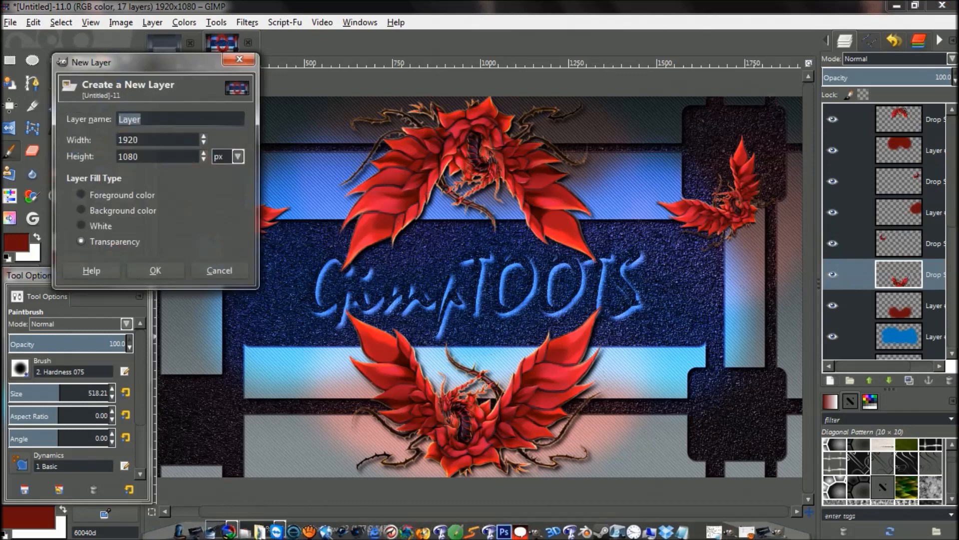
click(155, 269)
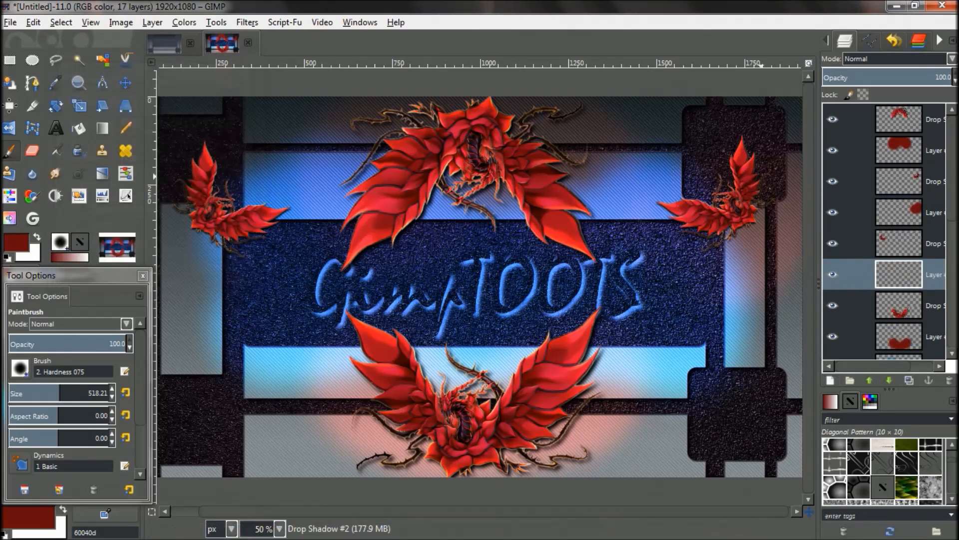
click(894, 58)
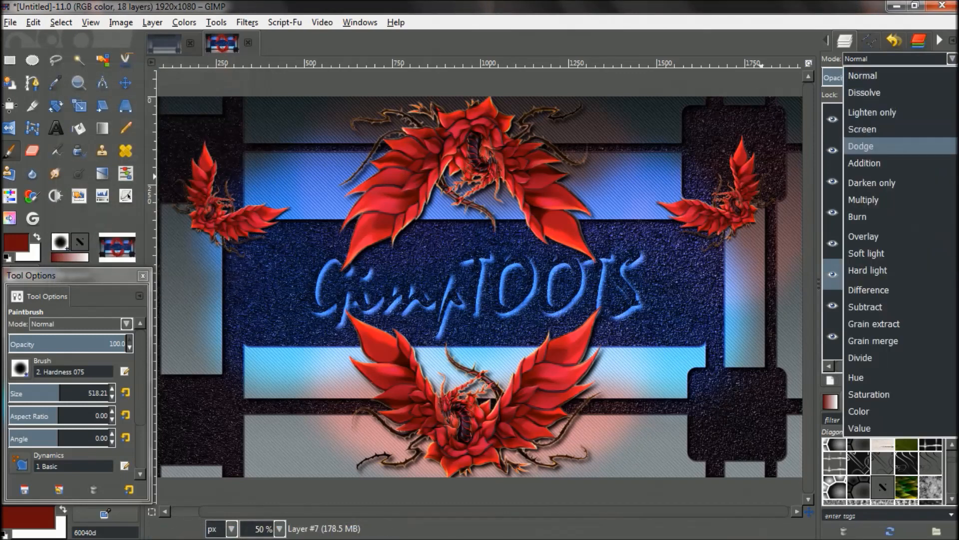
click(878, 141)
click(202, 240)
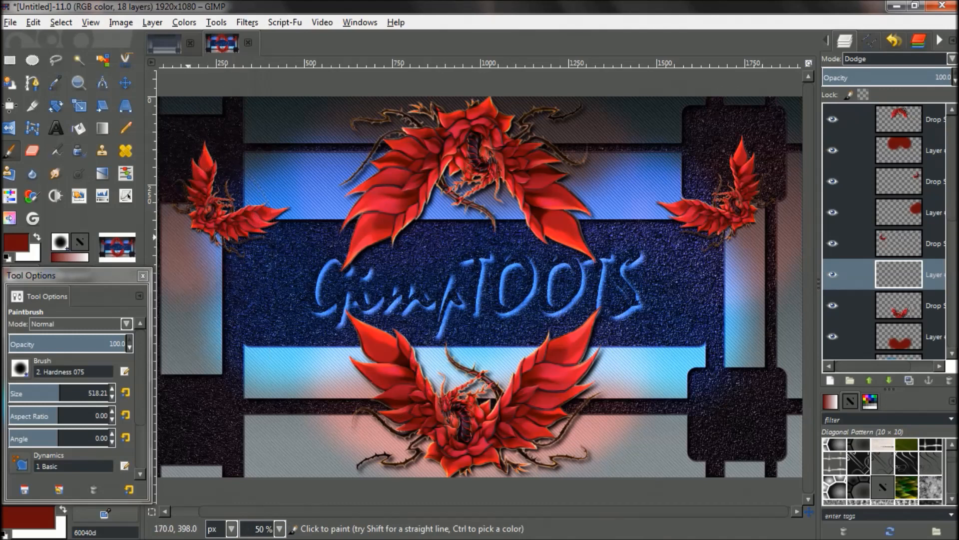
mouse_move(194, 224)
mouse_down()
mouse_move(206, 205)
mouse_move(190, 188)
mouse_move(217, 221)
mouse_move(236, 225)
mouse_up()
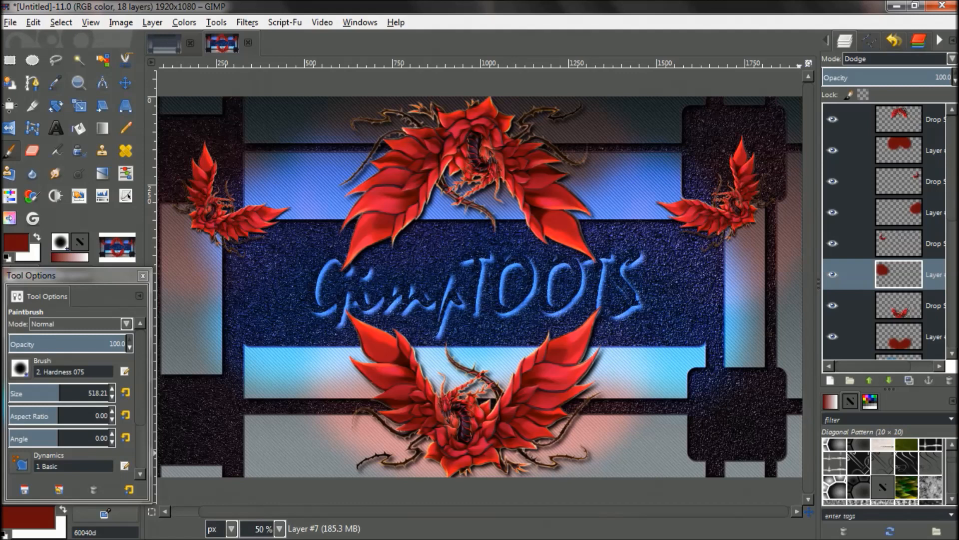
Step: Hide and reshow the Grunge frame layer, and show the pinkish layer beneath it
scroll(884, 230, down, 10)
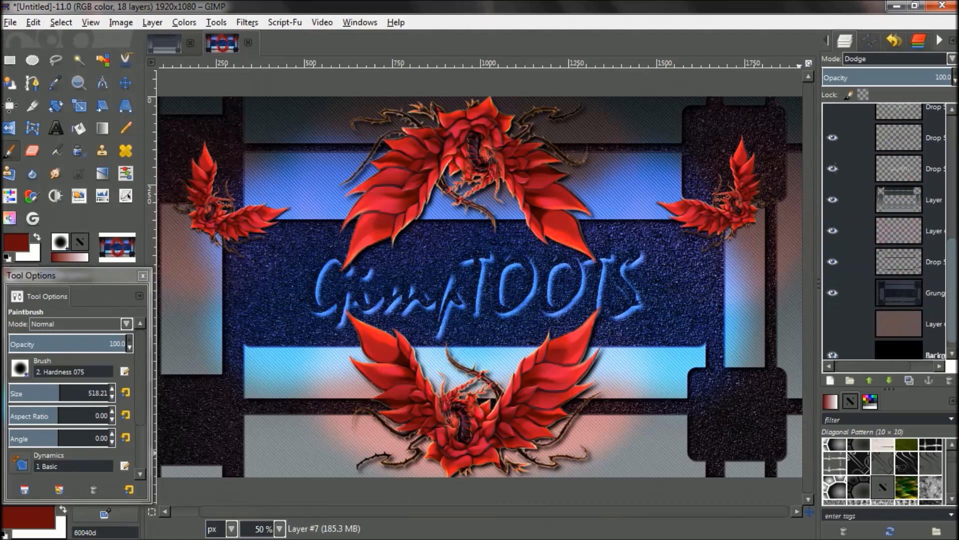
click(833, 281)
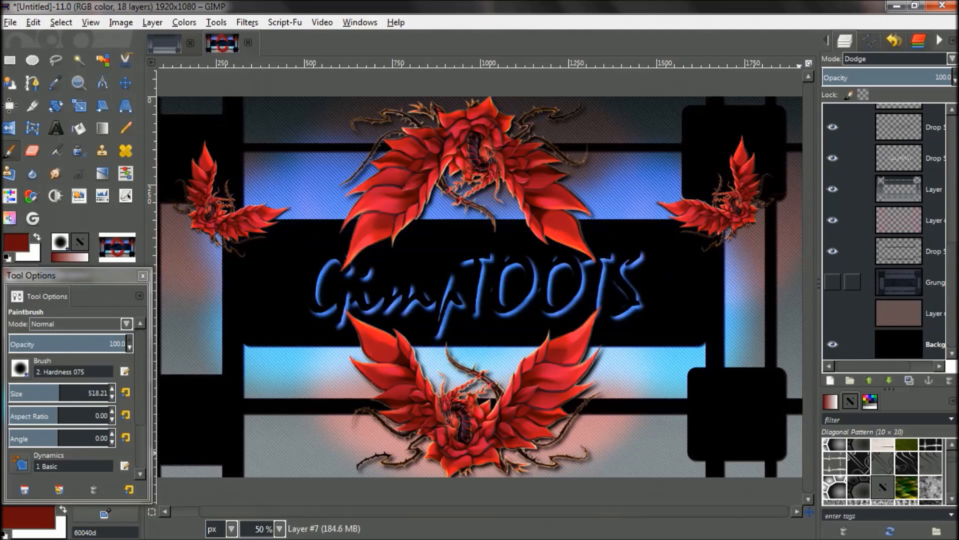
click(832, 282)
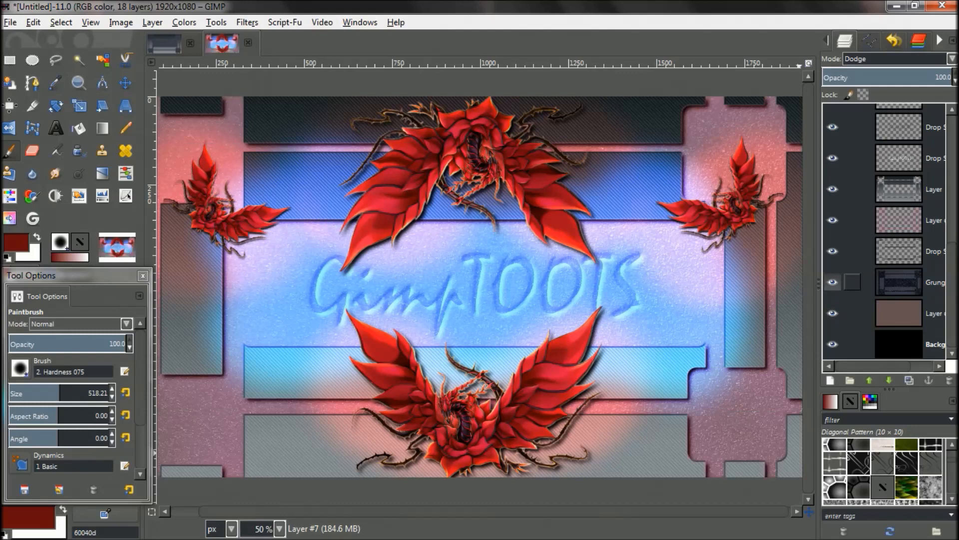
Step: Toggle the Grunge frame layer's visibility and hide the pinkish layer beneath it
click(833, 282)
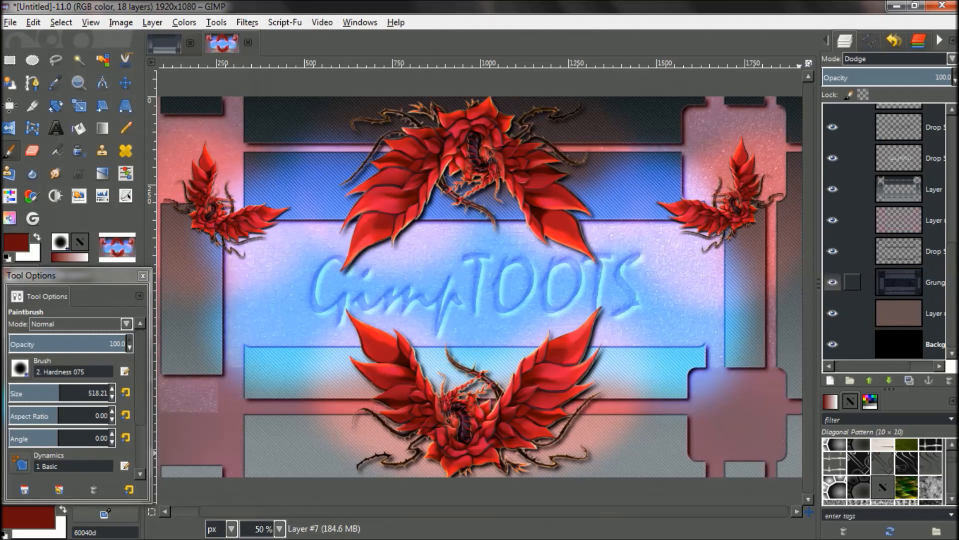
click(832, 282)
click(832, 313)
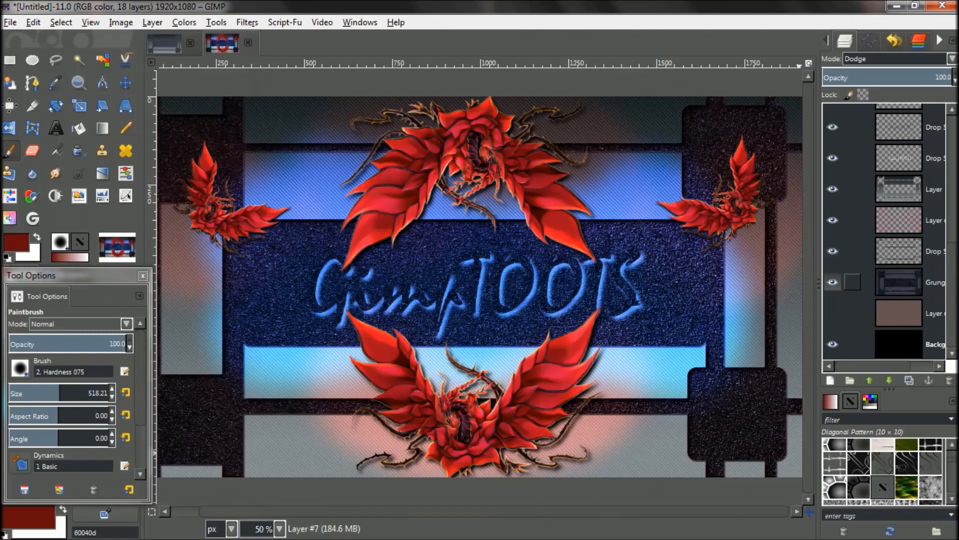
click(913, 77)
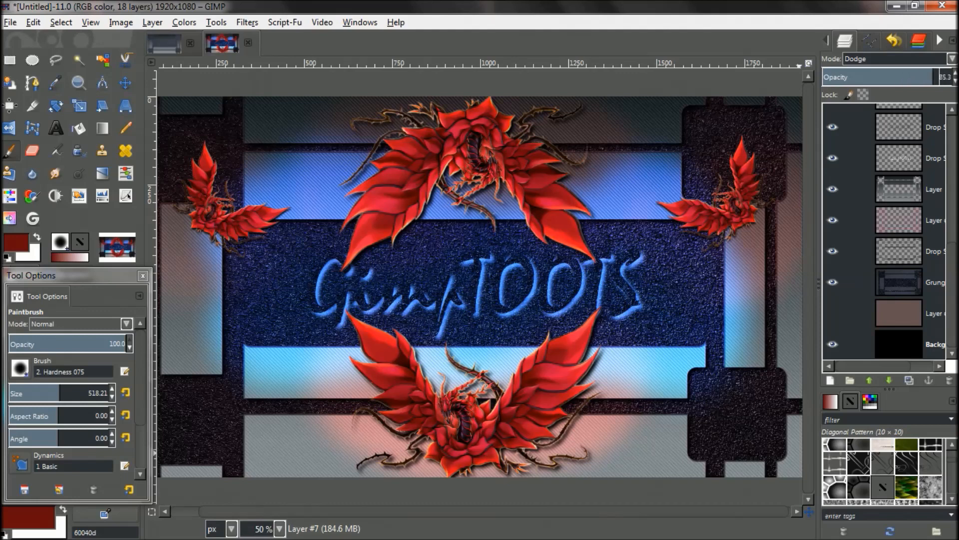
click(899, 58)
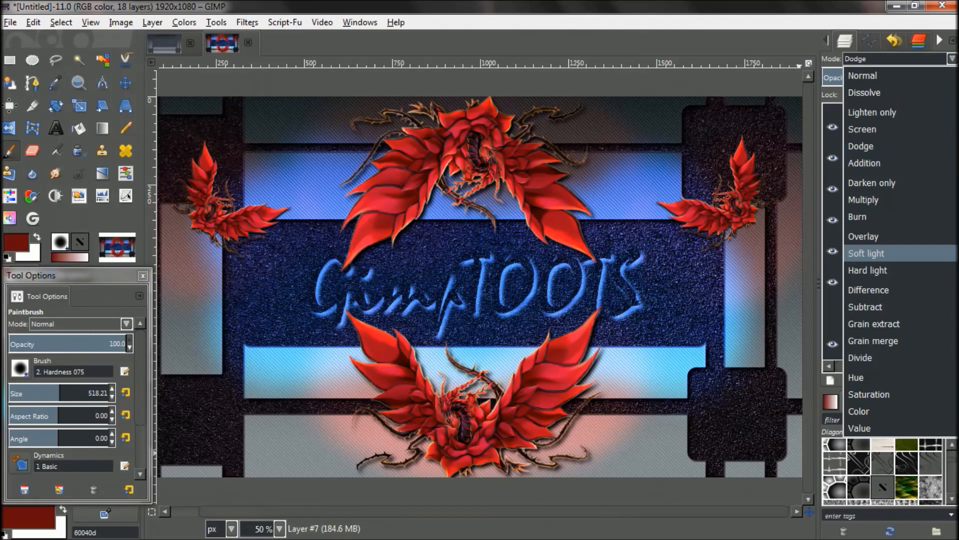
click(873, 323)
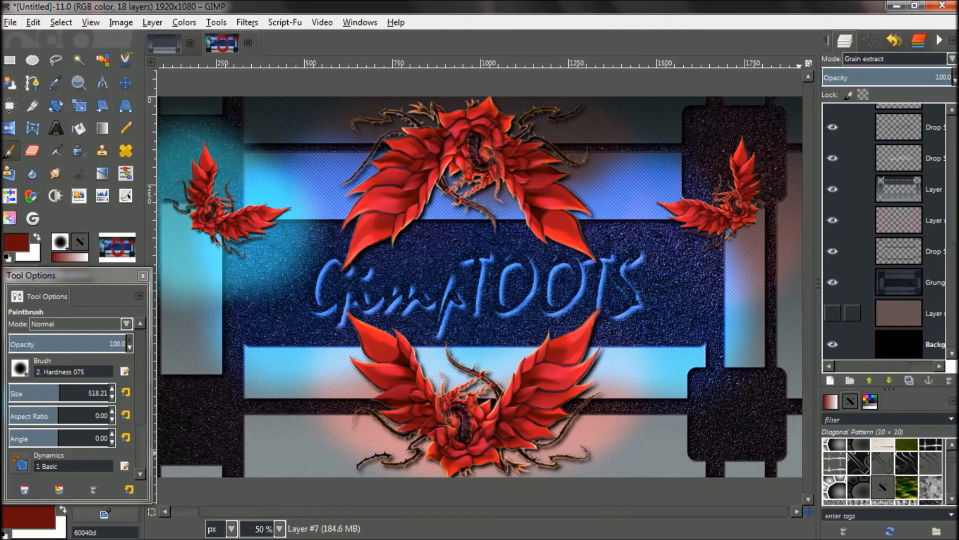
key(ctrl+z)
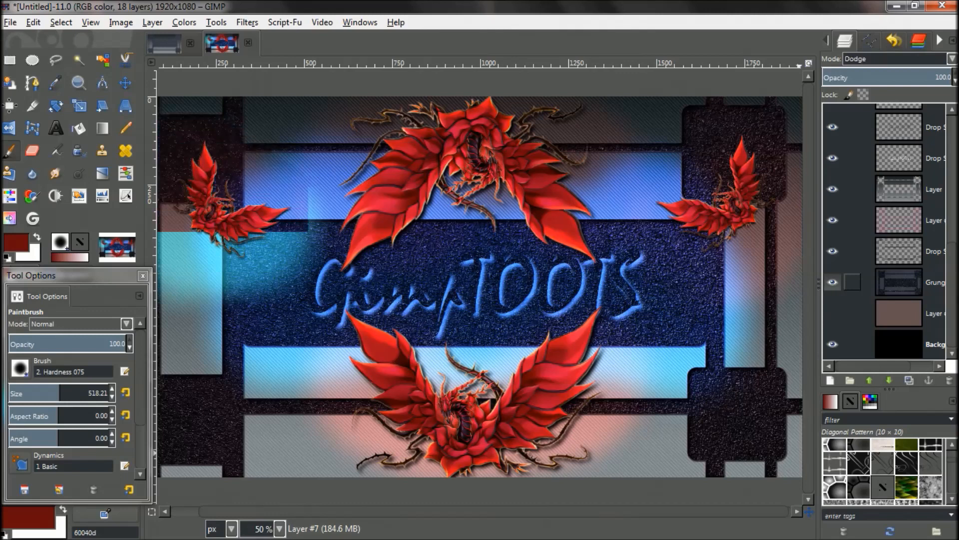
Step: Set the Grunge frame layer's mode to Grain extract, and hide and reshow the layer two above it
click(849, 282)
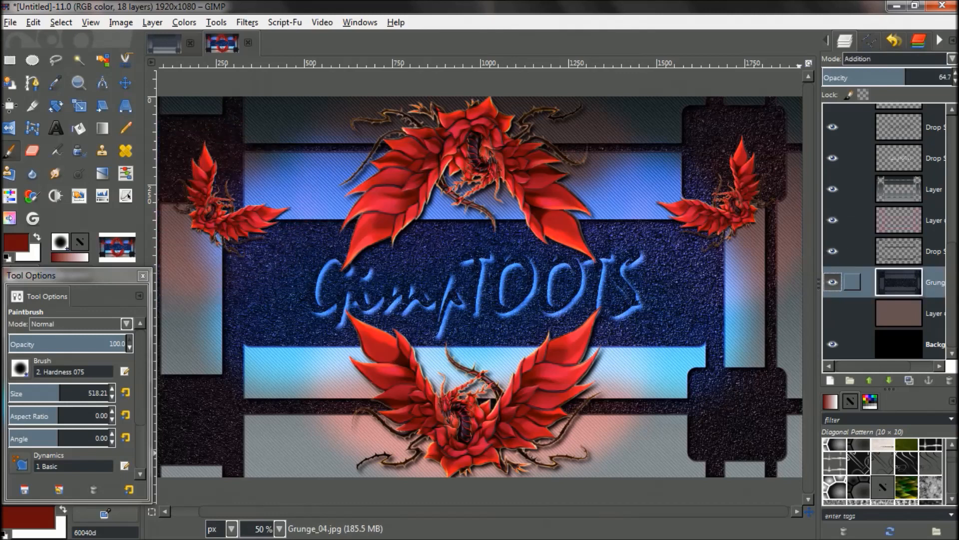
click(897, 58)
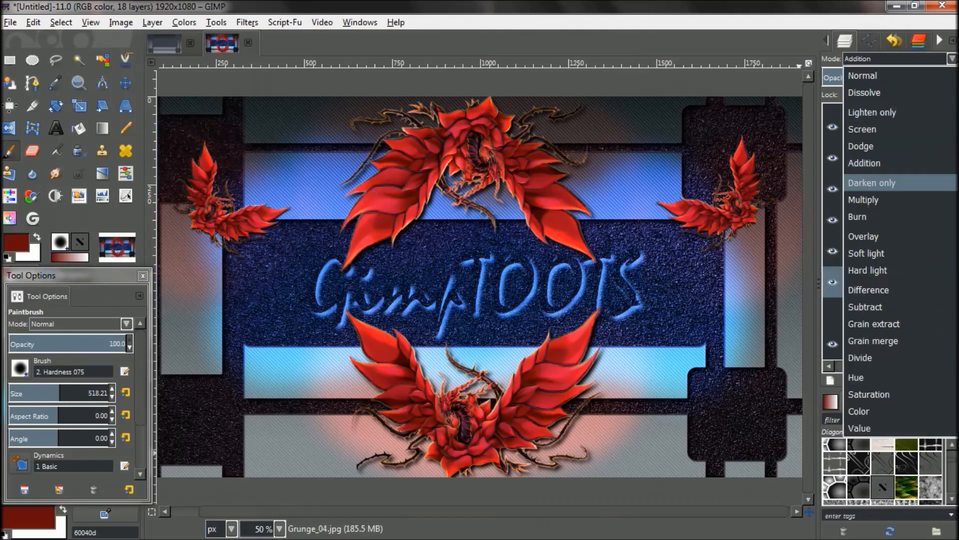
click(874, 323)
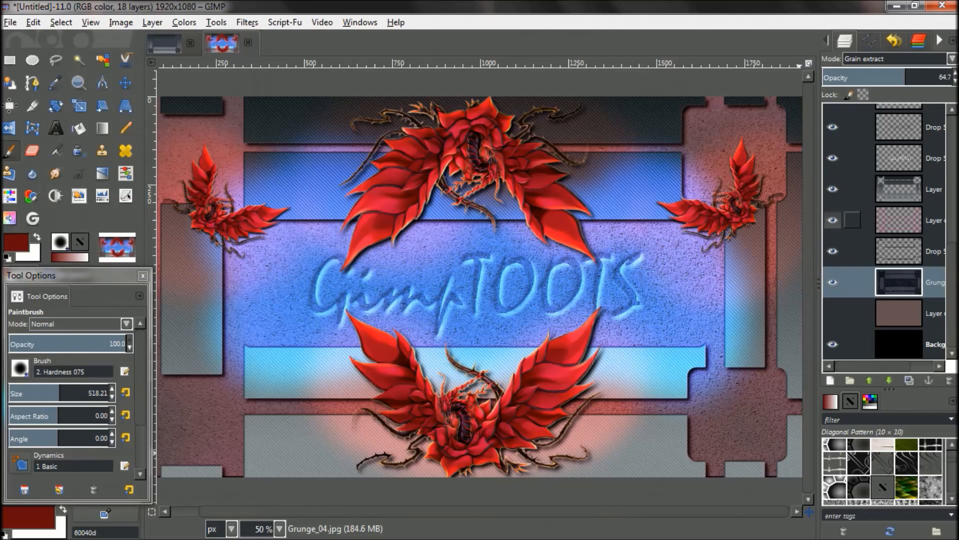
click(832, 220)
click(833, 219)
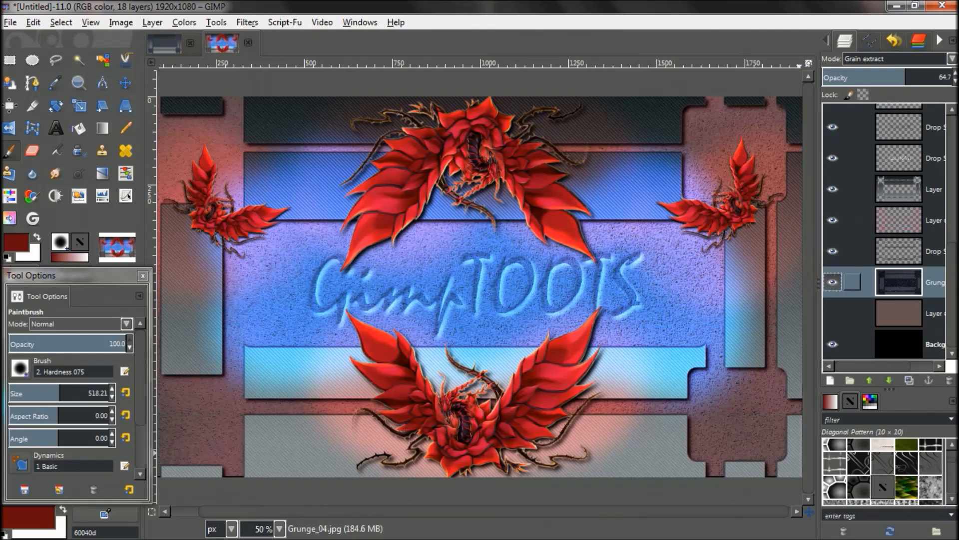
Step: Try Divide mode on the Grunge frame layer, and change it to Grain merge
click(895, 59)
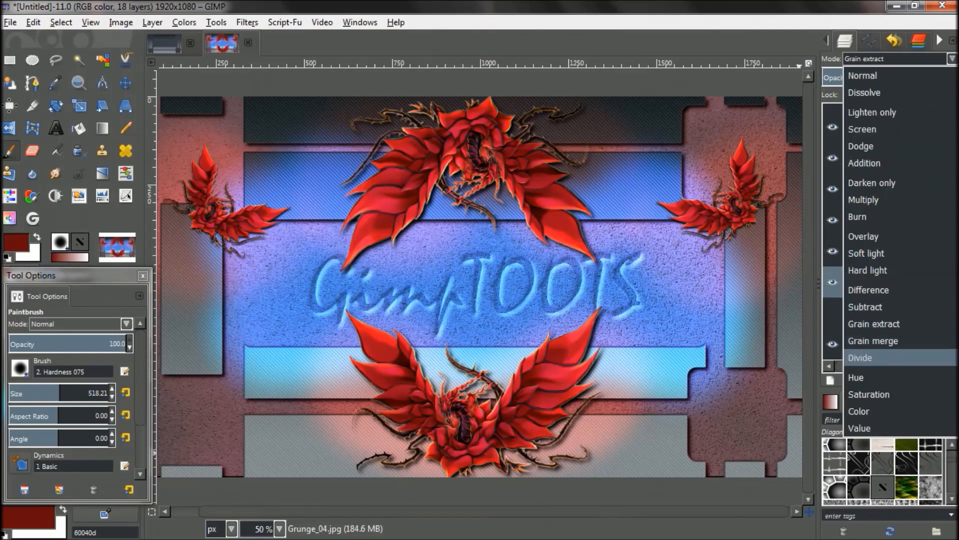
key(Escape)
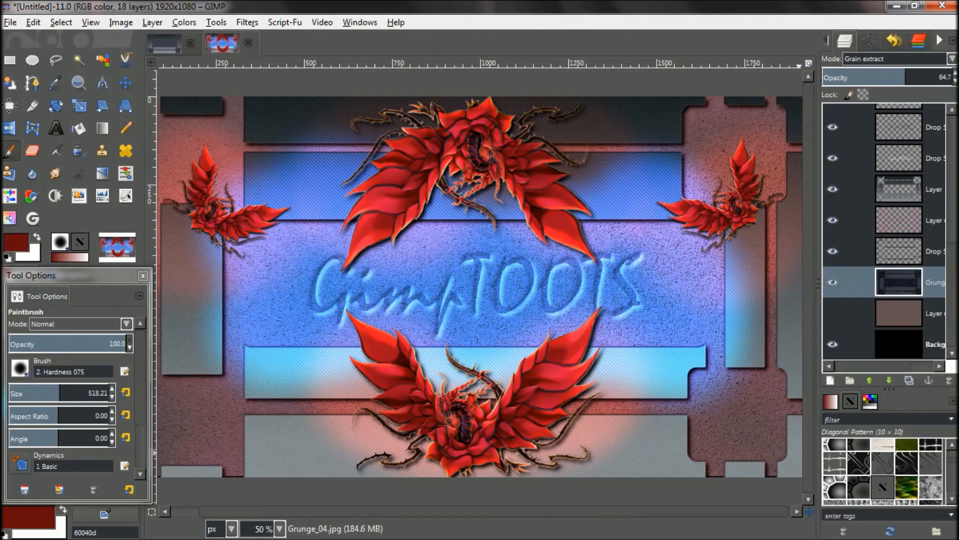
click(895, 59)
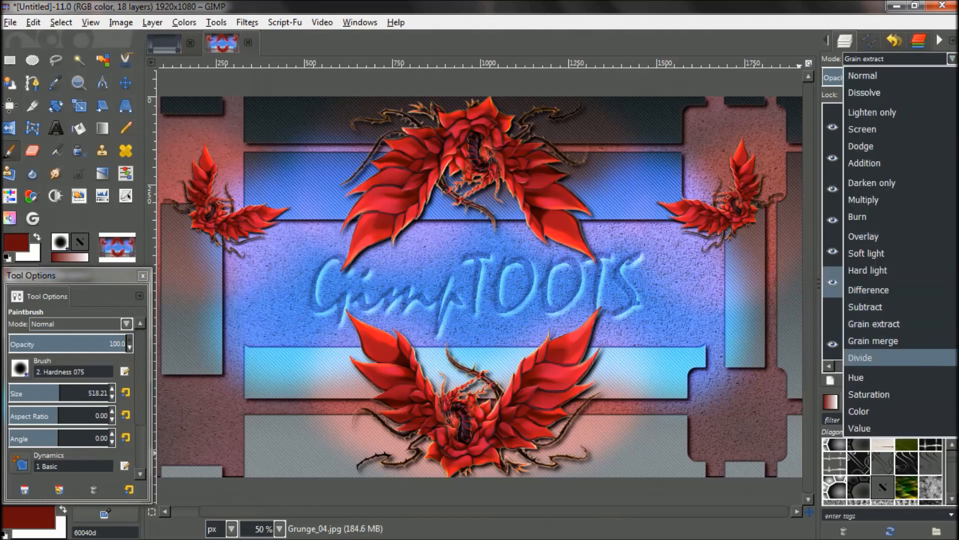
key(Return)
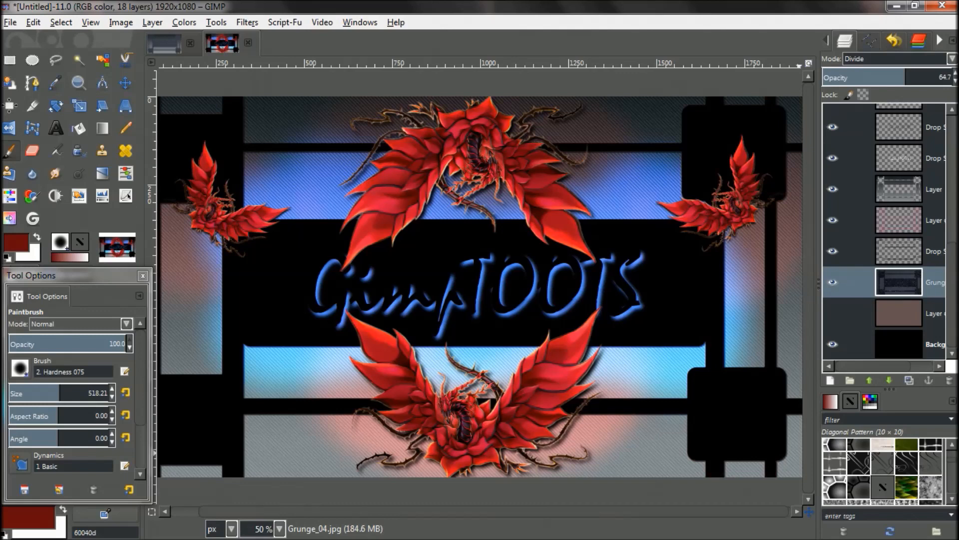
click(895, 58)
click(875, 340)
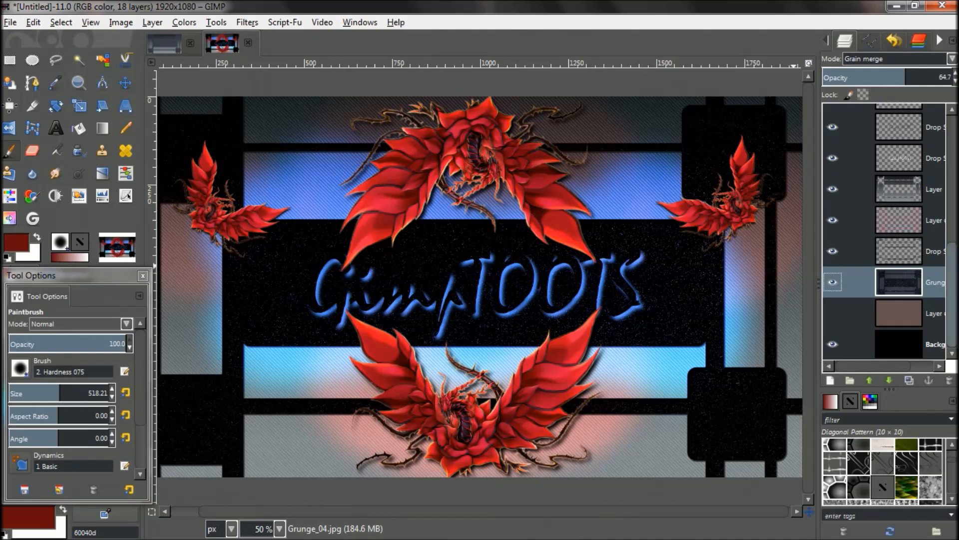
scroll(885, 230, up, 5)
scroll(885, 230, up, 2)
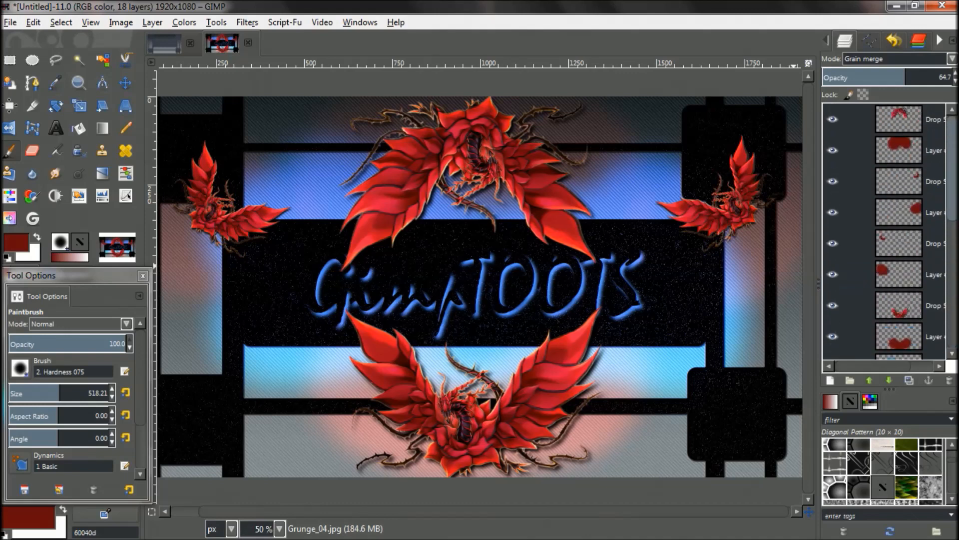
scroll(884, 230, down, 5)
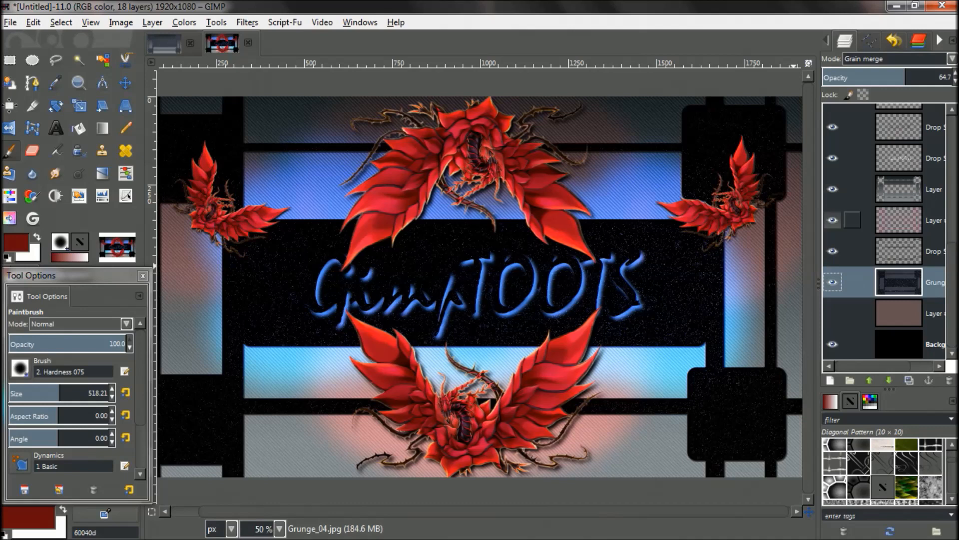
click(832, 220)
click(898, 220)
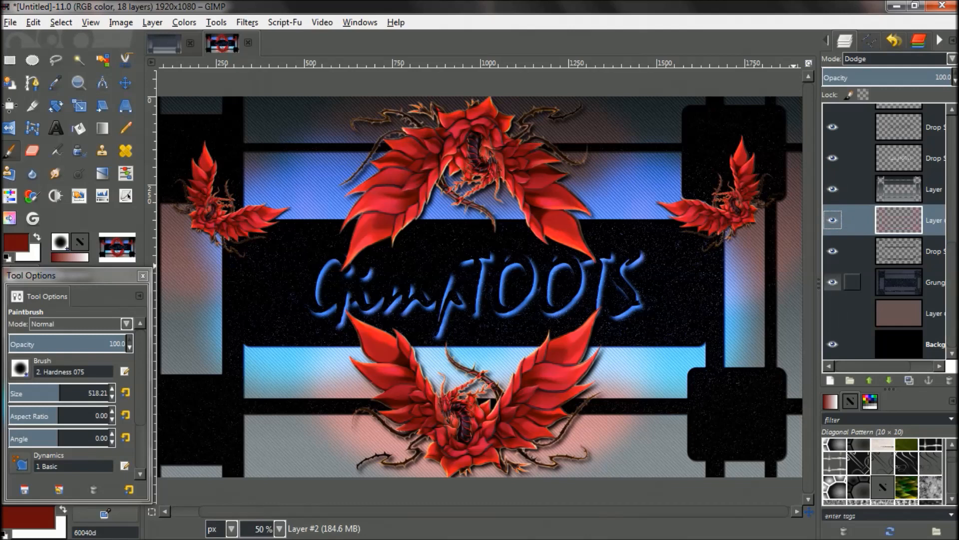
Step: Select the Grunge frame layer and set its mode to Normal
click(898, 282)
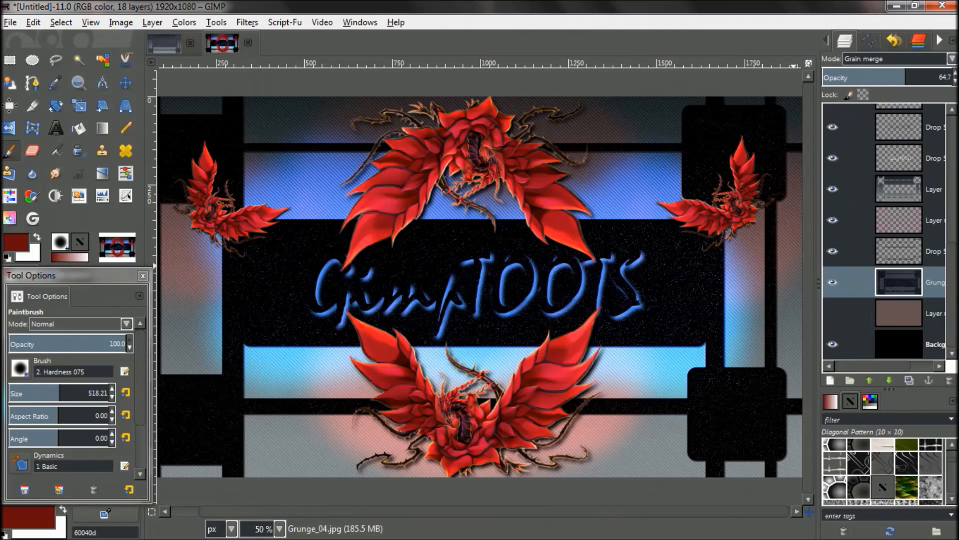
click(897, 58)
click(880, 75)
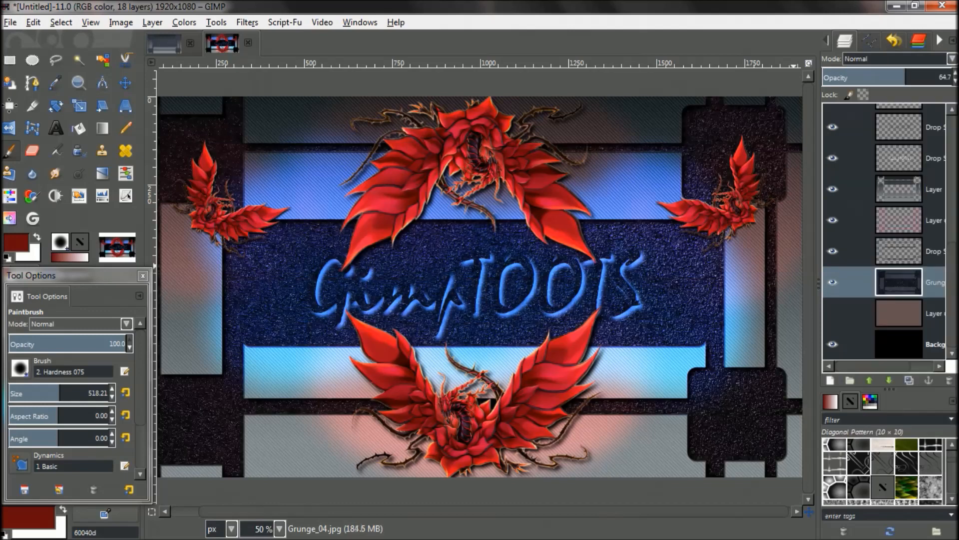
Step: Set the Grunge frame layer's mode to Grain extract and lower its opacity to 19
click(896, 58)
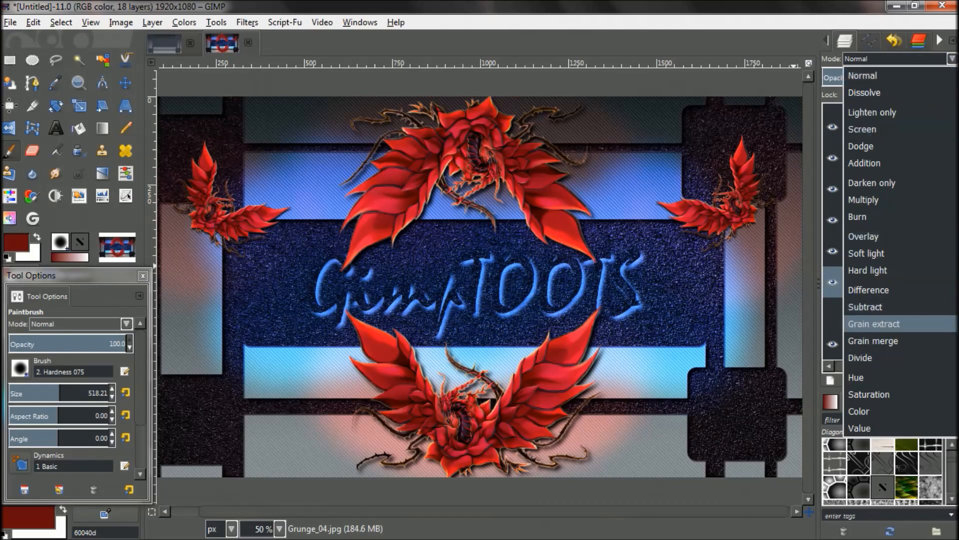
click(873, 323)
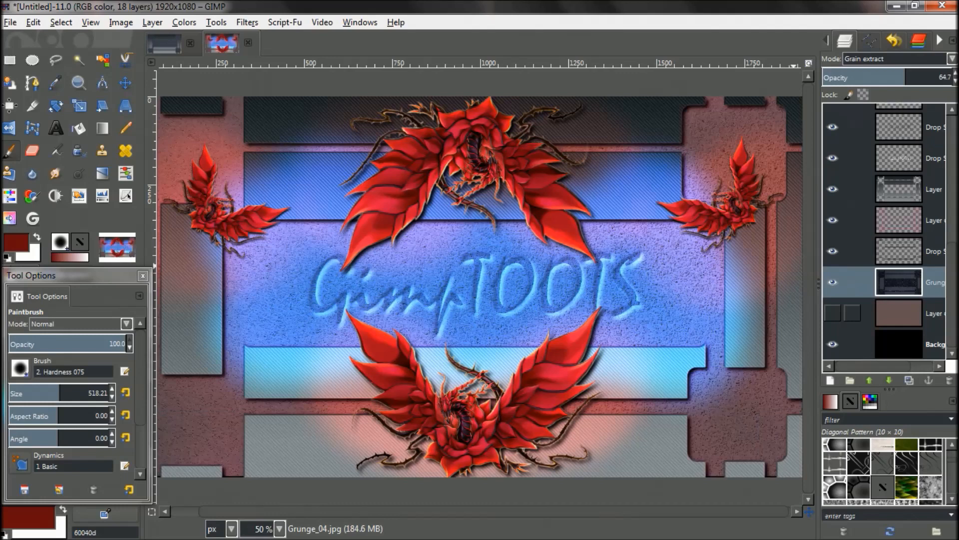
click(872, 74)
drag(872, 76, 845, 76)
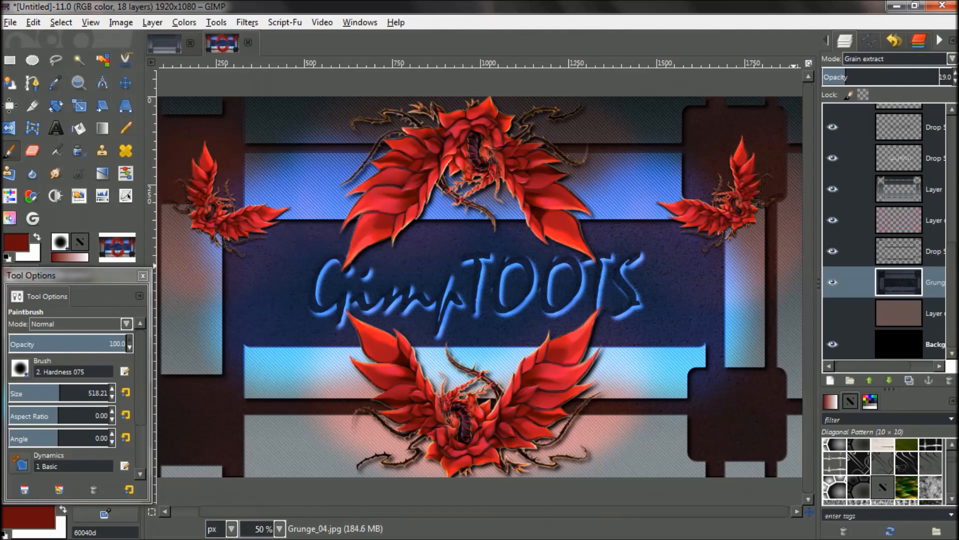
Step: Set the Grunge frame layer's mode to Grain merge and raise its opacity to 100
click(951, 58)
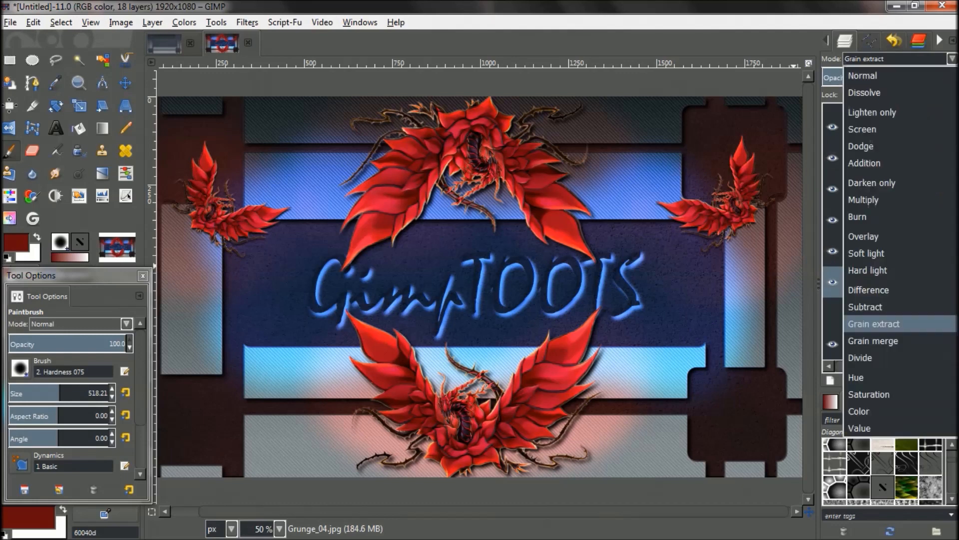
click(872, 340)
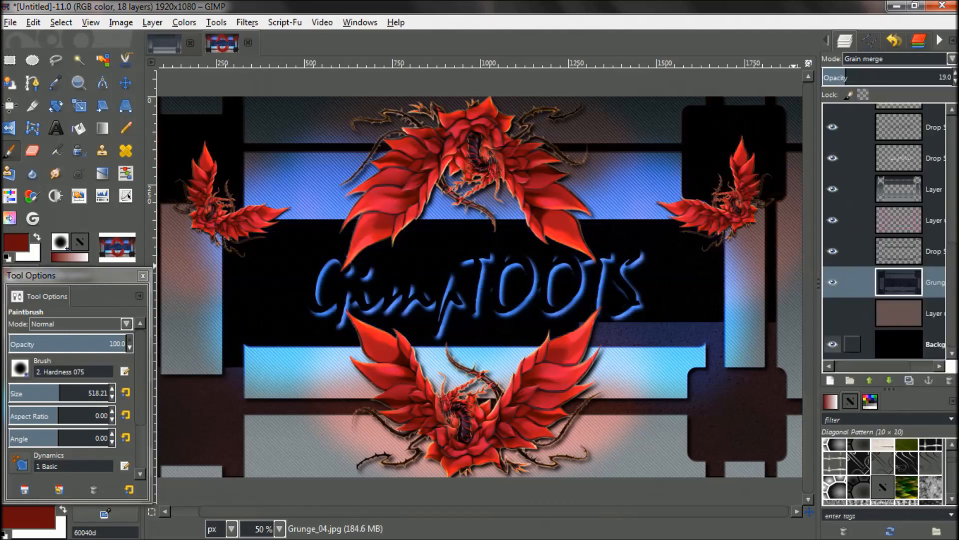
drag(849, 77, 949, 77)
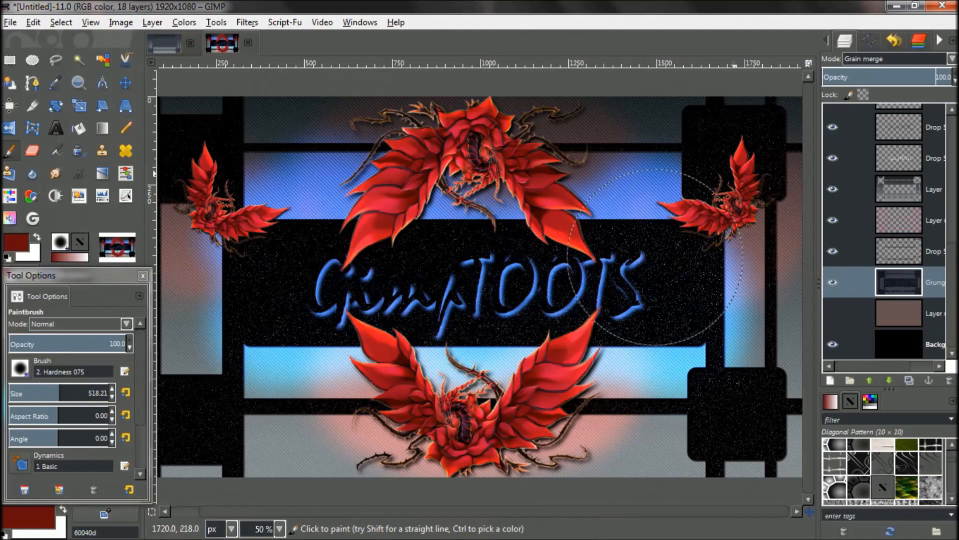
Step: Minimise GIMP and the Transparent Images folder window to view the desktop wallpaper, and restore GIMP
click(897, 6)
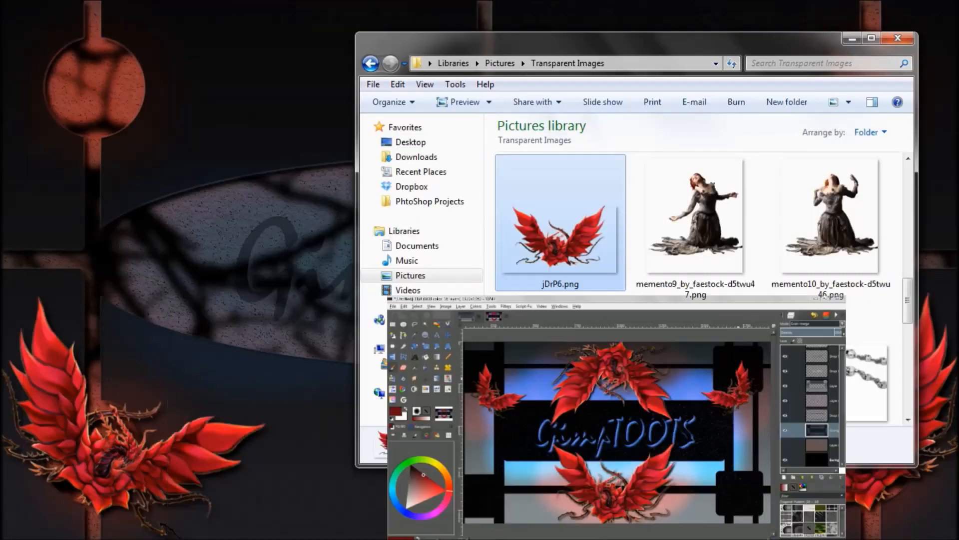
click(852, 39)
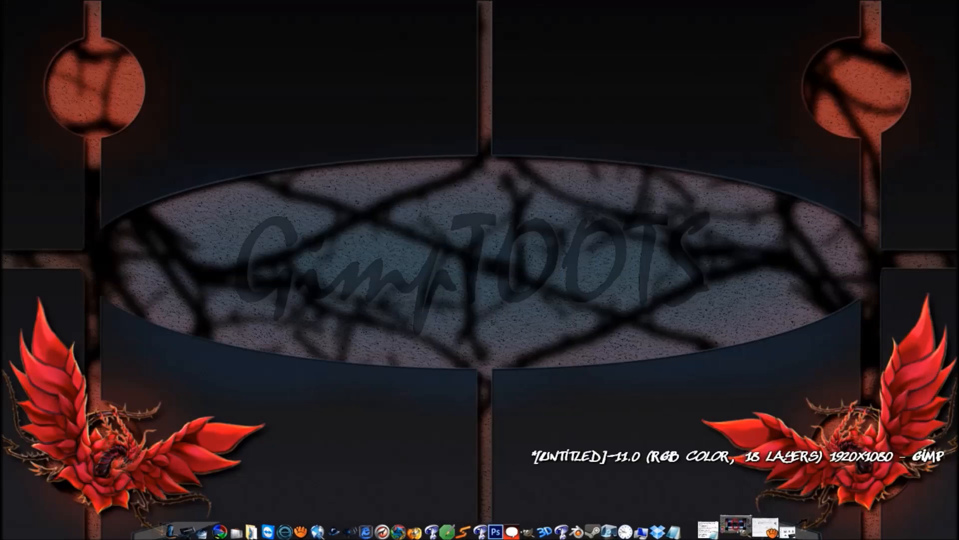
click(732, 512)
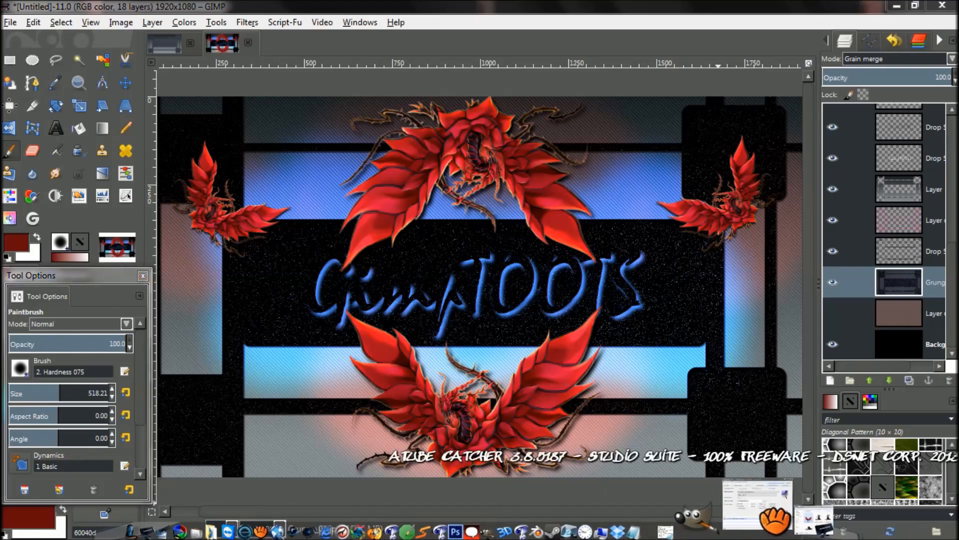
click(784, 493)
click(661, 153)
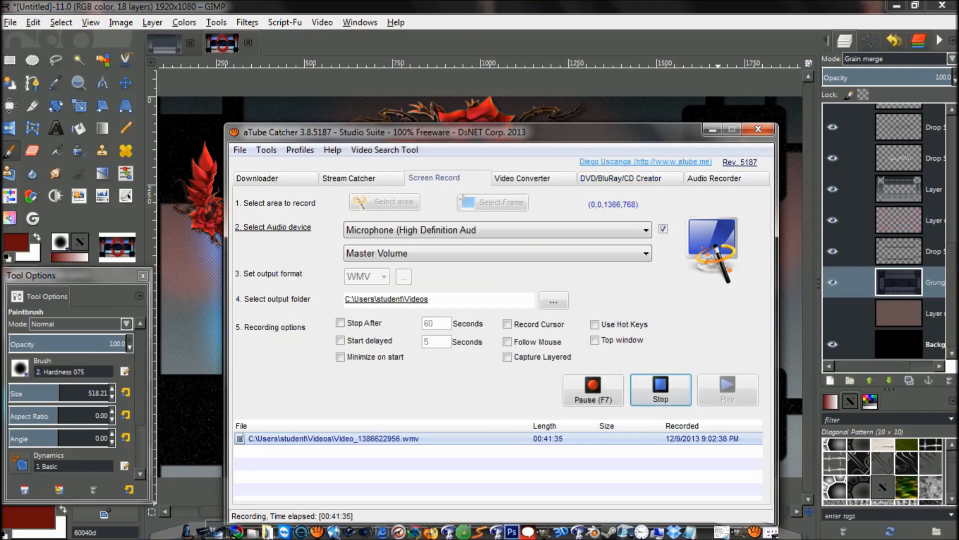